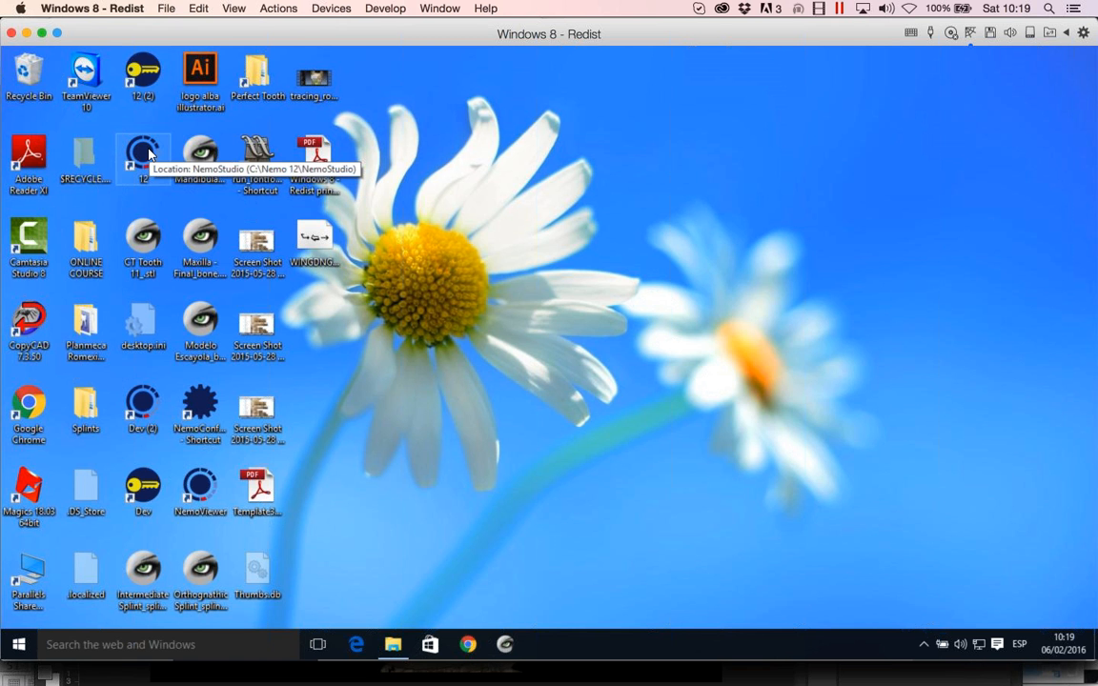
- Launch NemoStudio 12 from the desktop and log in with the user ID
{"action": "double_click", "coordinate": [143, 155]}
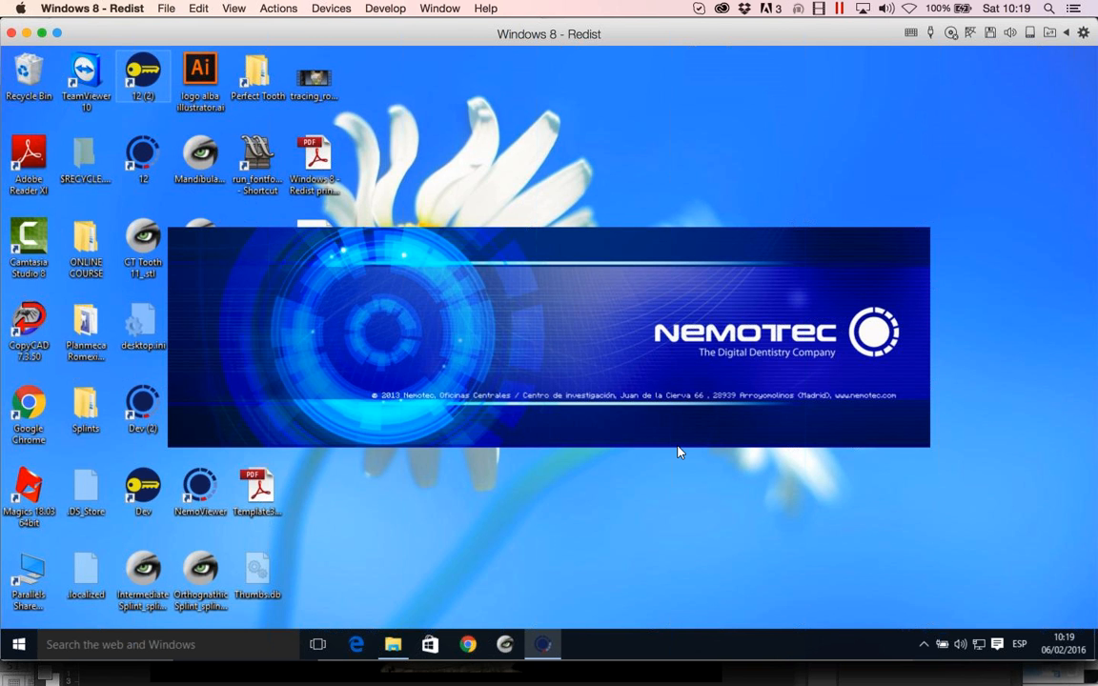
{"action": "left_click", "coordinate": [922, 646]}
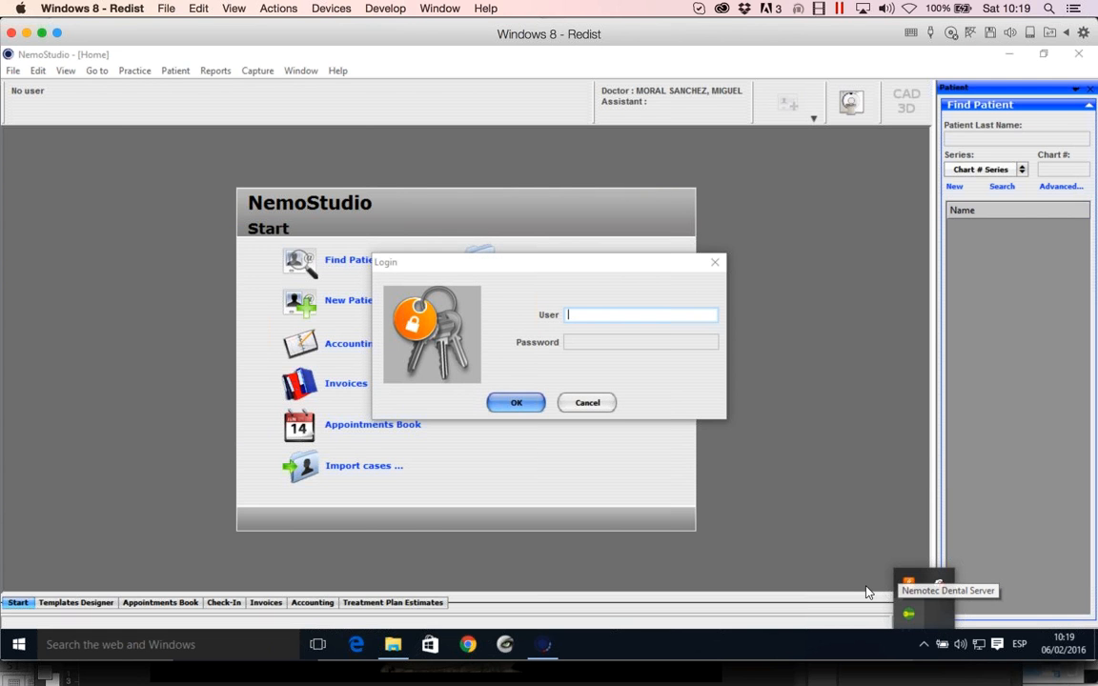
{"action": "left_click", "coordinate": [588, 315]}
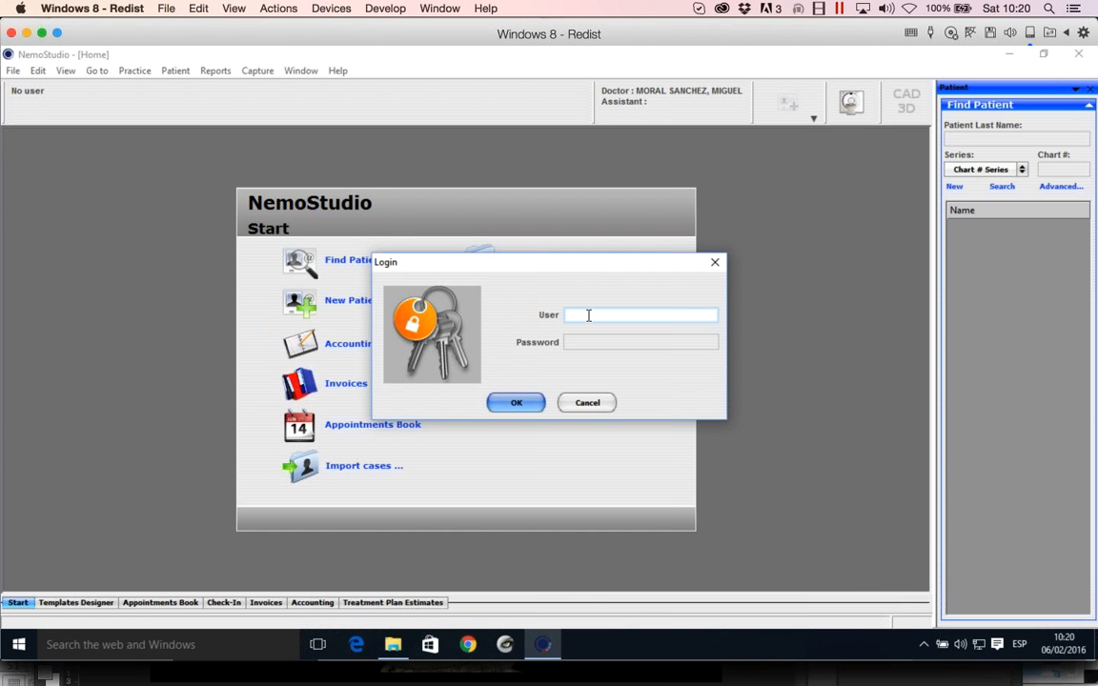
{"action": "type", "text": "0"}
{"action": "key", "text": "Tab"}
{"action": "key", "text": "Return"}
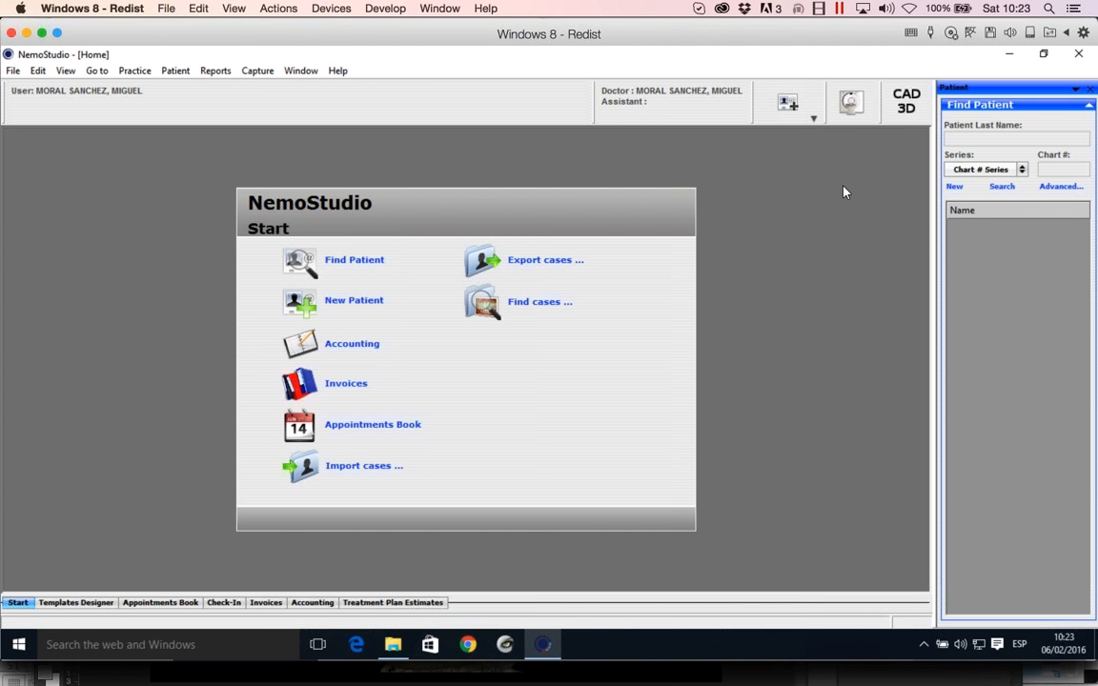
{"action": "left_click", "coordinate": [857, 110]}
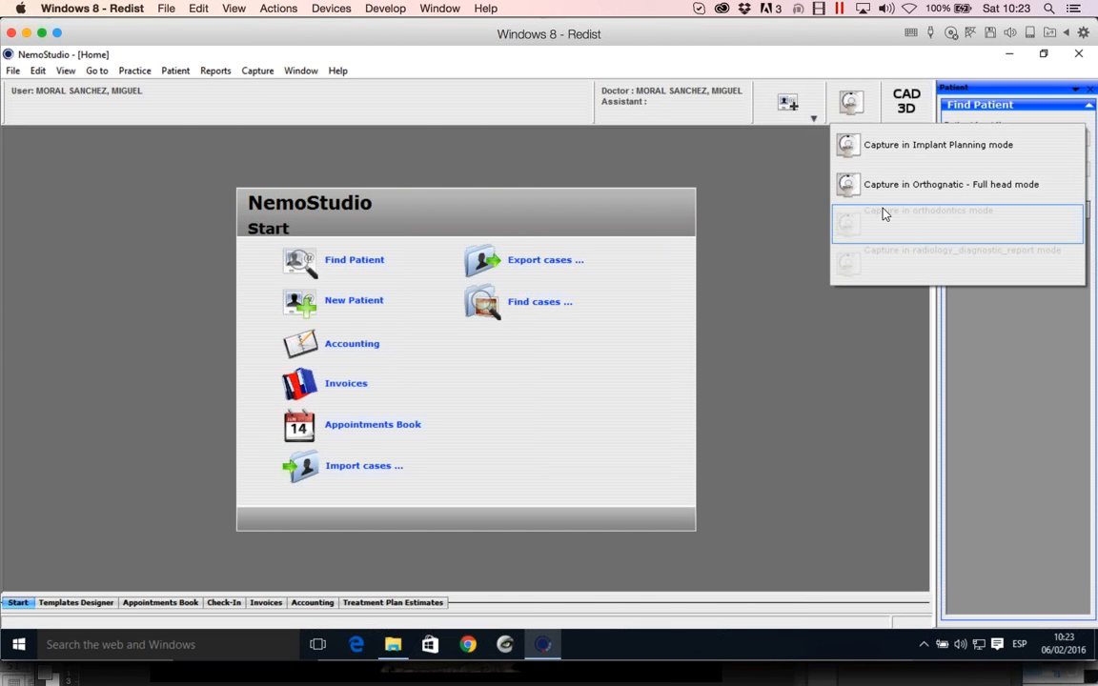
{"action": "left_click", "coordinate": [931, 186]}
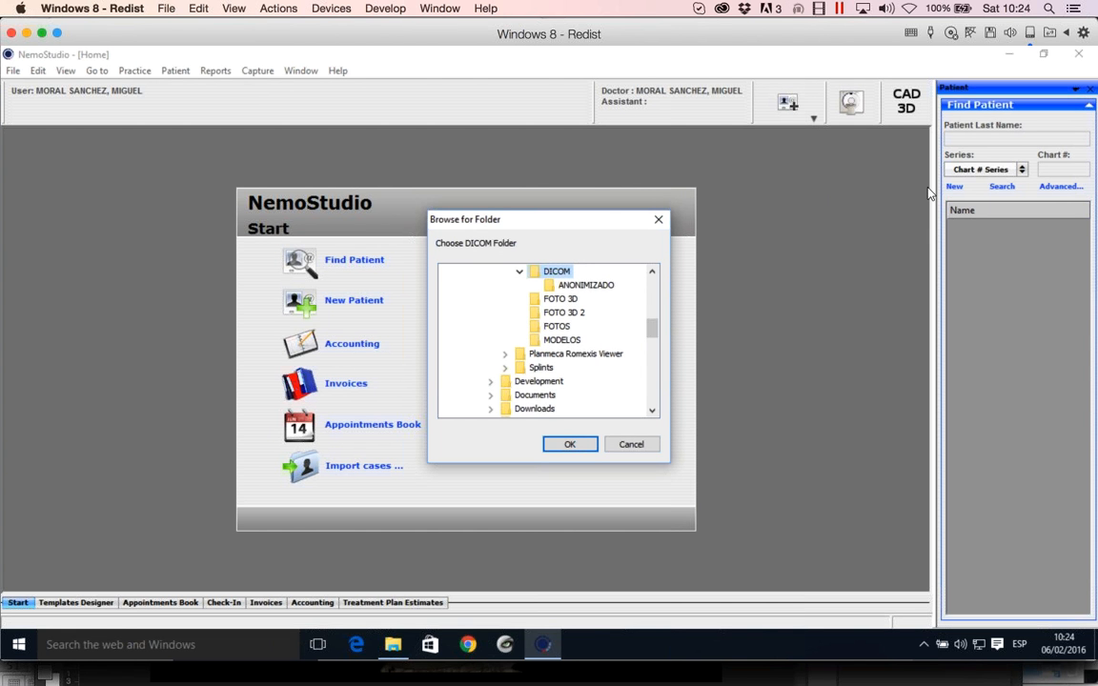
{"action": "left_click", "coordinate": [641, 443]}
- Start a capture in Orthognatic - Full head mode from the DICOM folder inside ONLINE COURSE on the desktop
{"action": "left_click", "coordinate": [856, 121]}
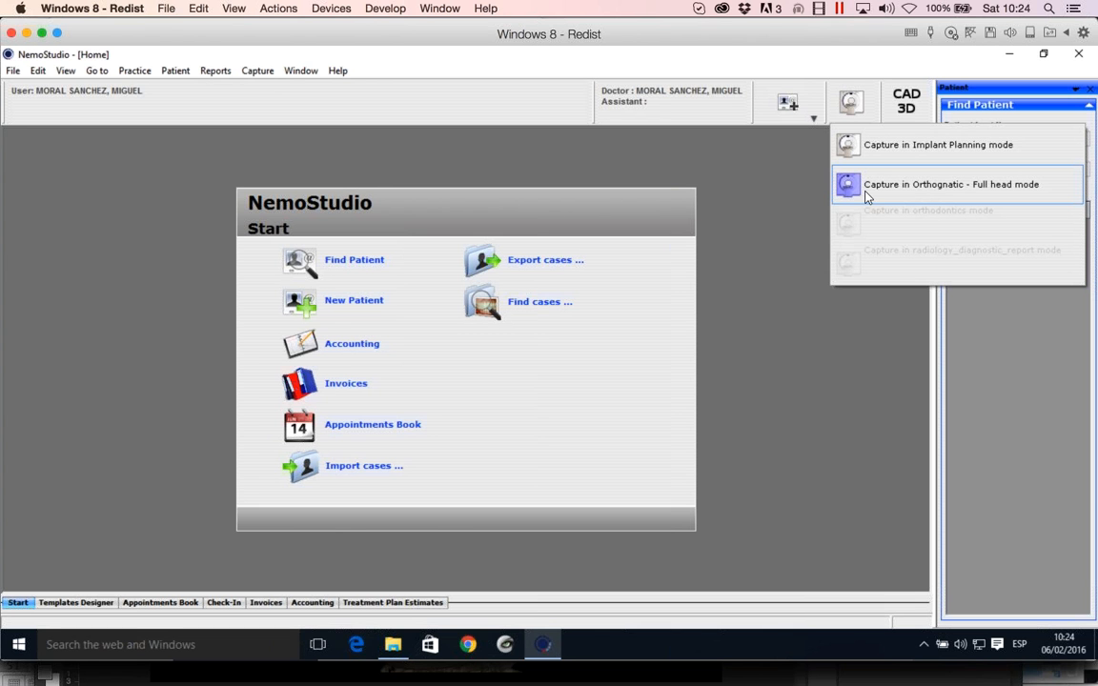
{"action": "left_click", "coordinate": [928, 185]}
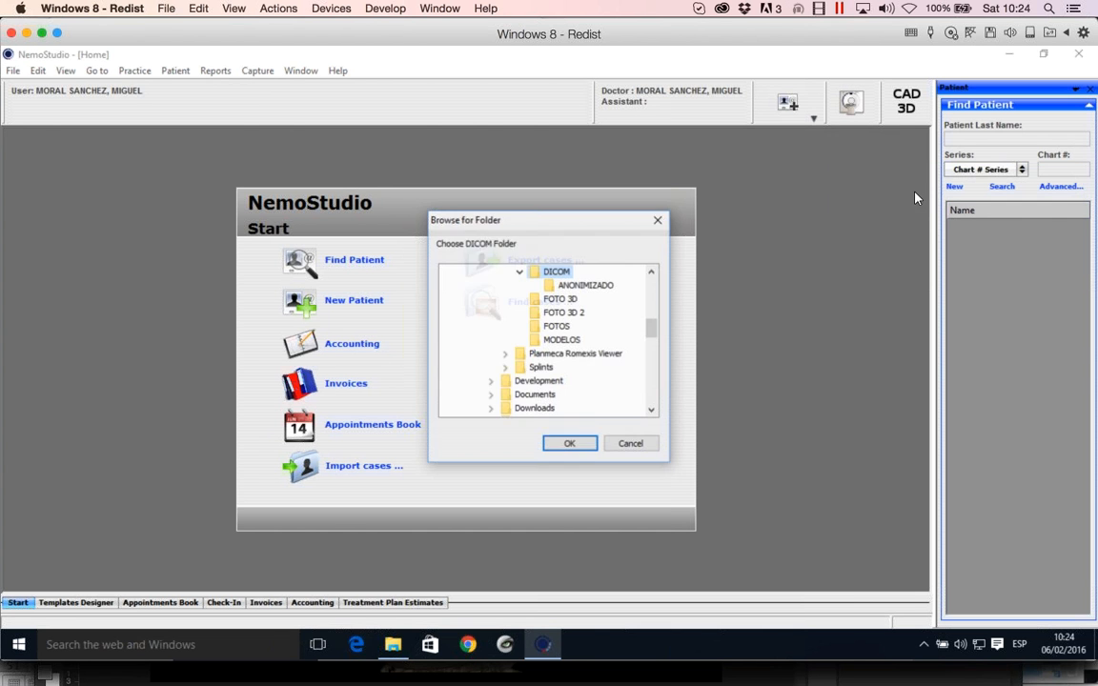
{"action": "double_click", "coordinate": [653, 272]}
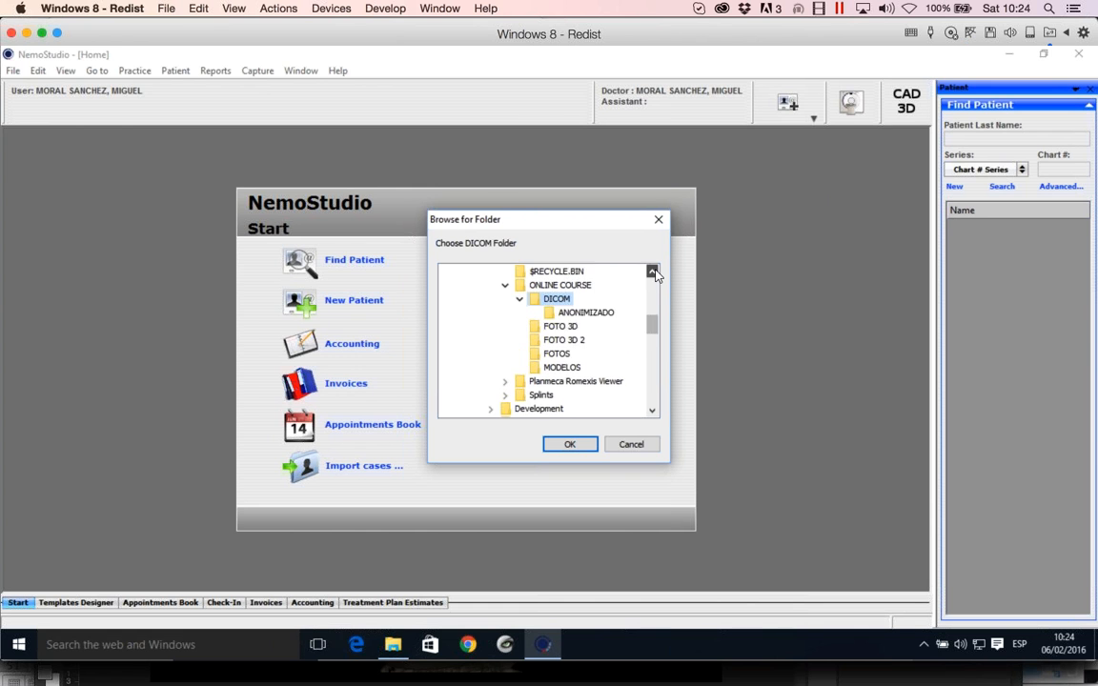
{"action": "left_click", "coordinate": [653, 273]}
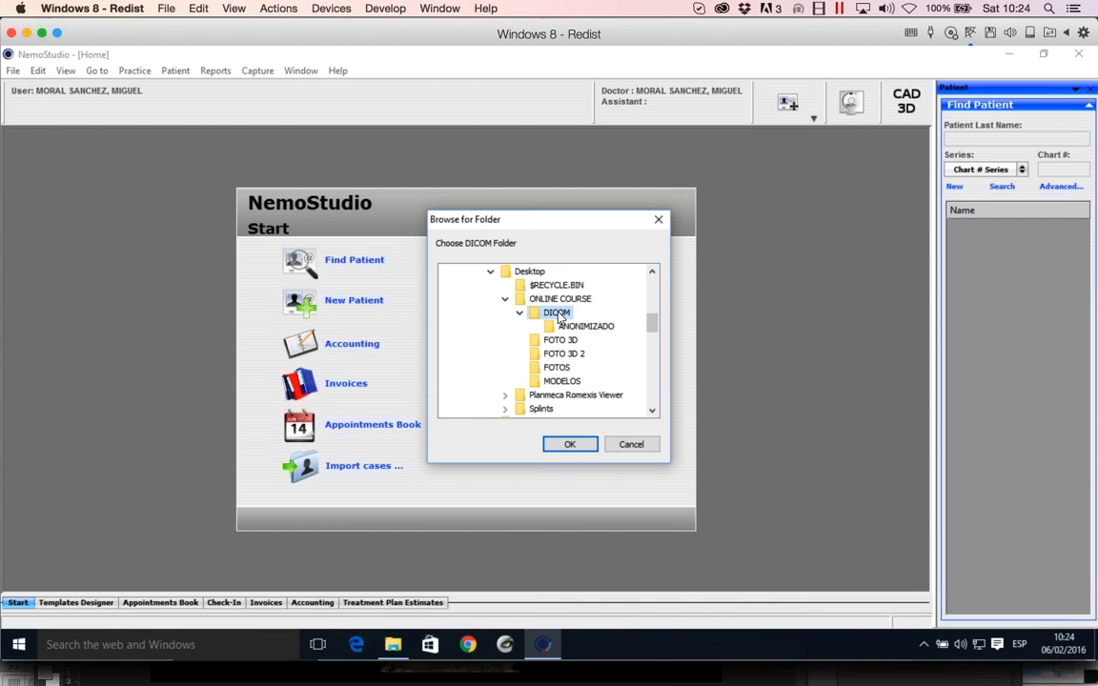
{"action": "left_click", "coordinate": [570, 445]}
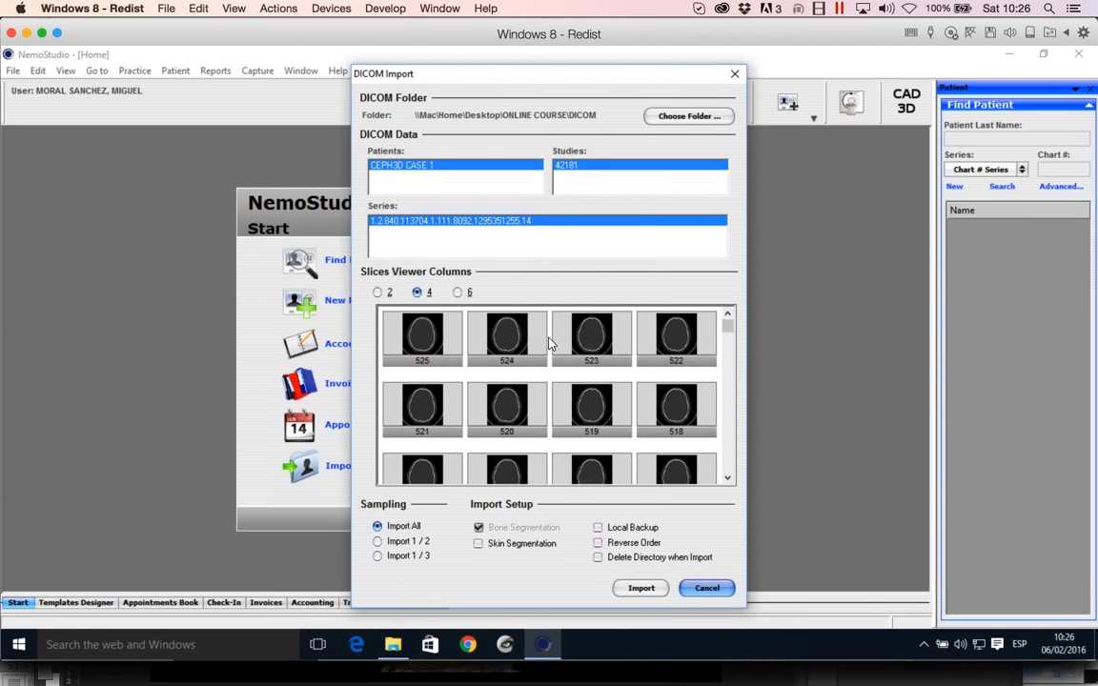
- Look through the axial slice thumbnails of the CEPH3D CASE 1 series
{"action": "left_click_drag", "start_coordinate": [463, 76], "coordinate": [443, 66]}
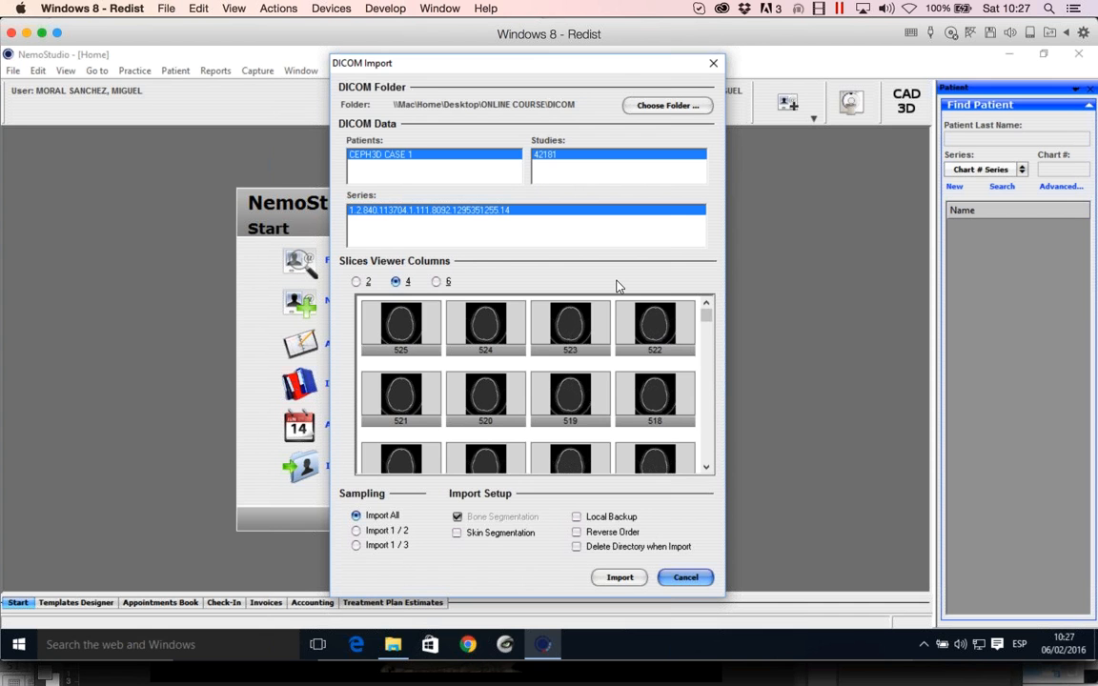
{"action": "left_click_drag", "start_coordinate": [705, 345], "coordinate": [701, 381]}
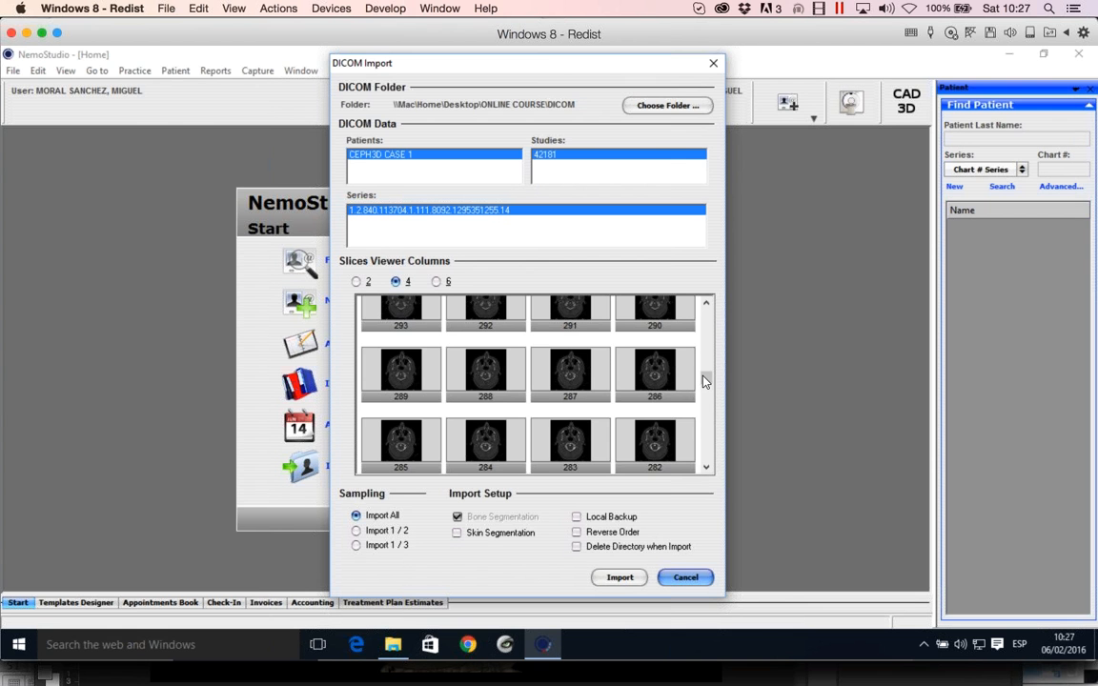
{"action": "left_click_drag", "start_coordinate": [706, 381], "coordinate": [705, 342]}
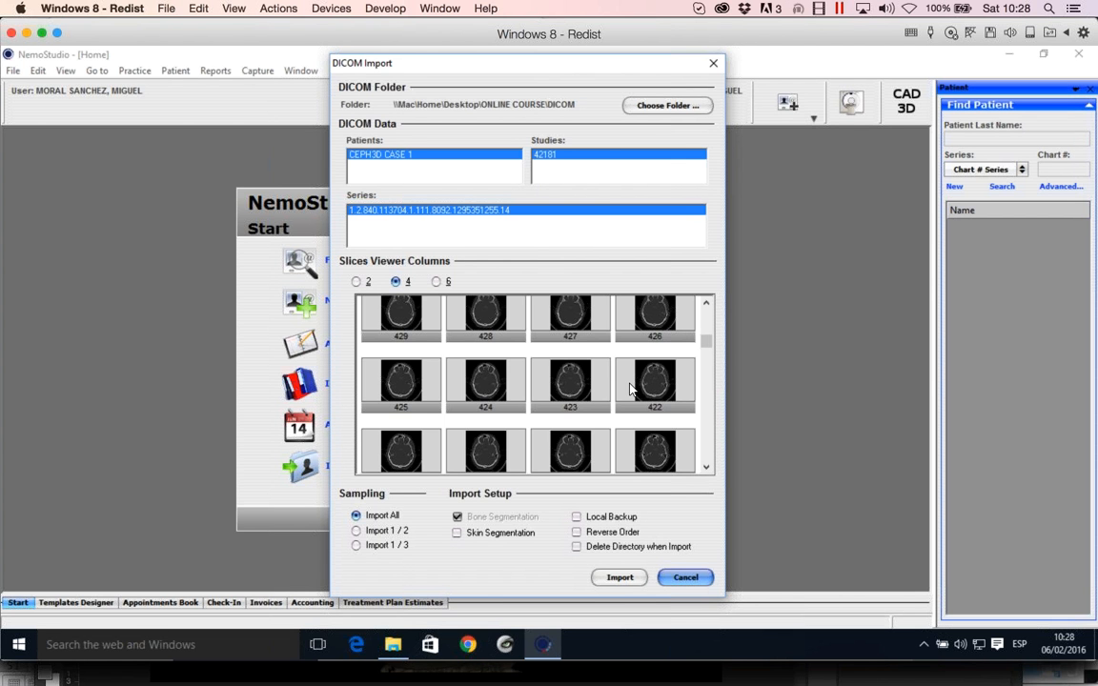
- Set the sampling to Import All, leave Skin Segmentation off, and start importing the DICOM series
{"action": "left_click", "coordinate": [387, 530]}
{"action": "left_click", "coordinate": [385, 516]}
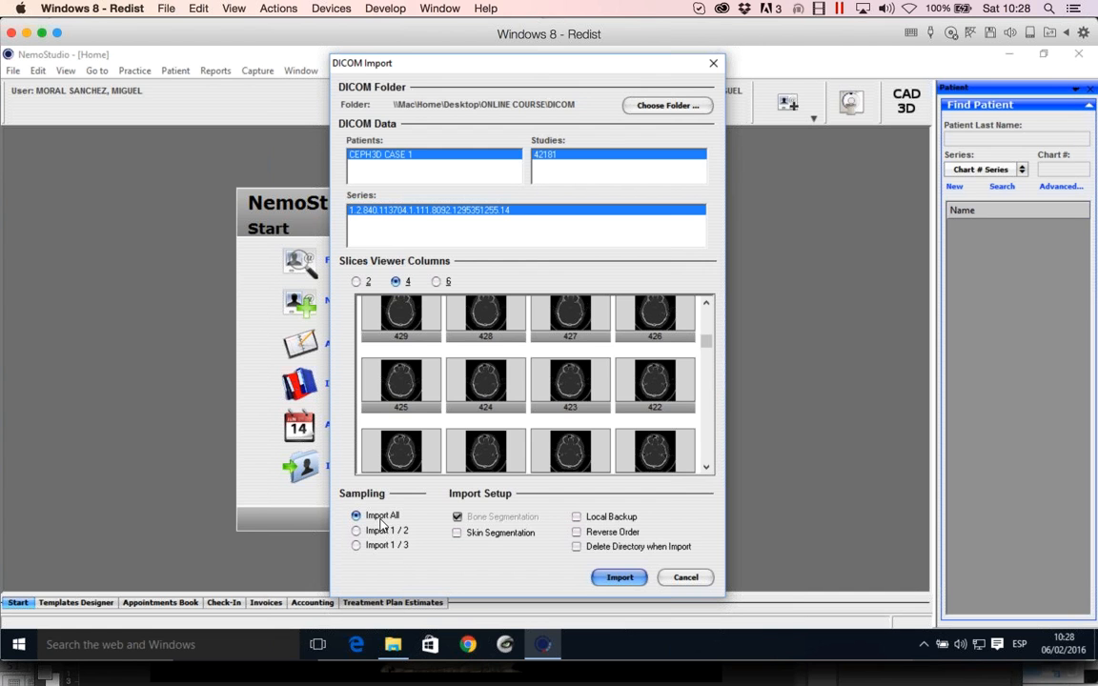
{"action": "left_click", "coordinate": [456, 536]}
{"action": "left_click", "coordinate": [458, 533]}
{"action": "left_click", "coordinate": [456, 534]}
{"action": "left_click", "coordinate": [456, 534]}
{"action": "left_click_drag", "start_coordinate": [707, 341], "coordinate": [715, 302]}
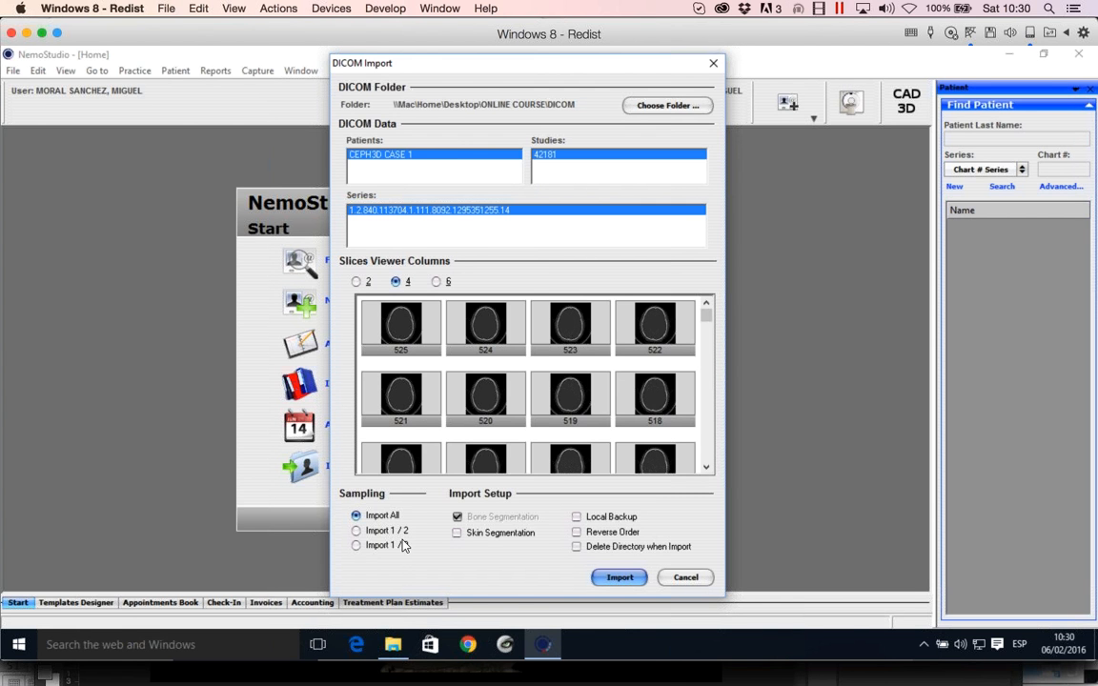
{"action": "left_click", "coordinate": [615, 583]}
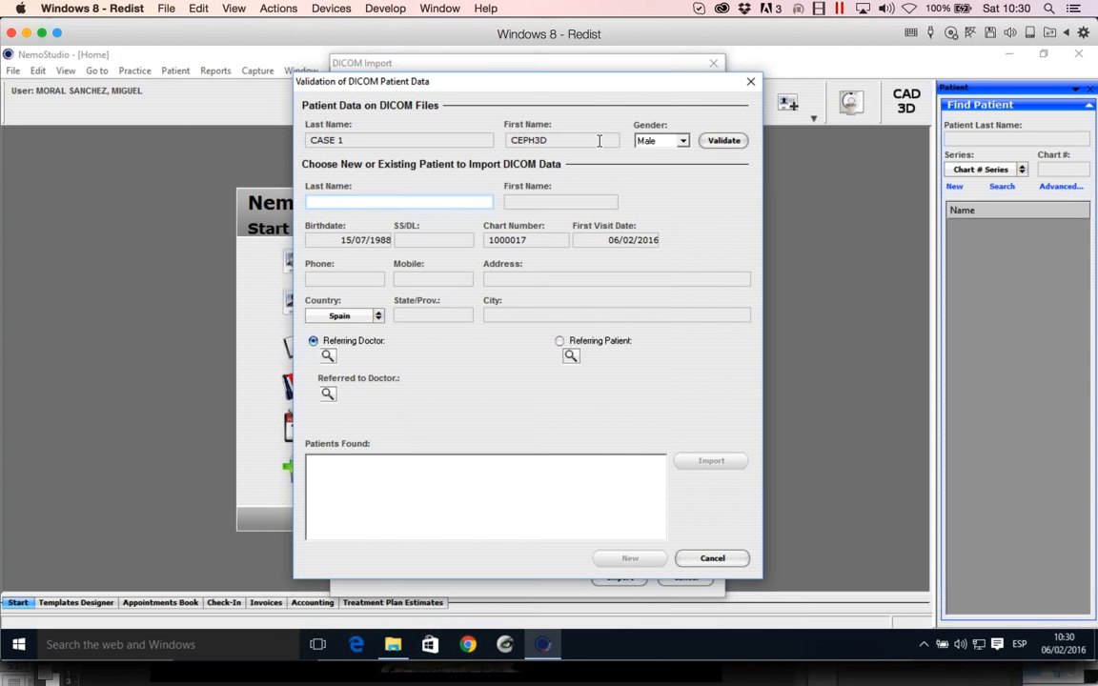
- Enter a new chart number for the patient receiving the DICOM data
{"action": "double_click", "coordinate": [529, 140]}
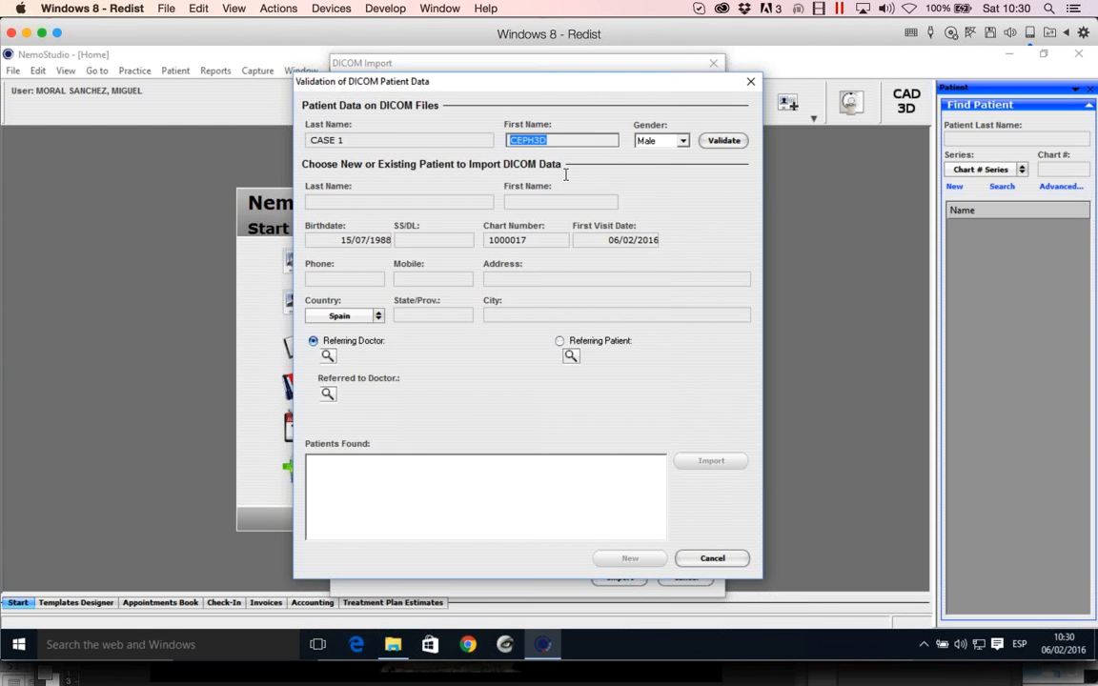
{"action": "key", "text": "Tab"}
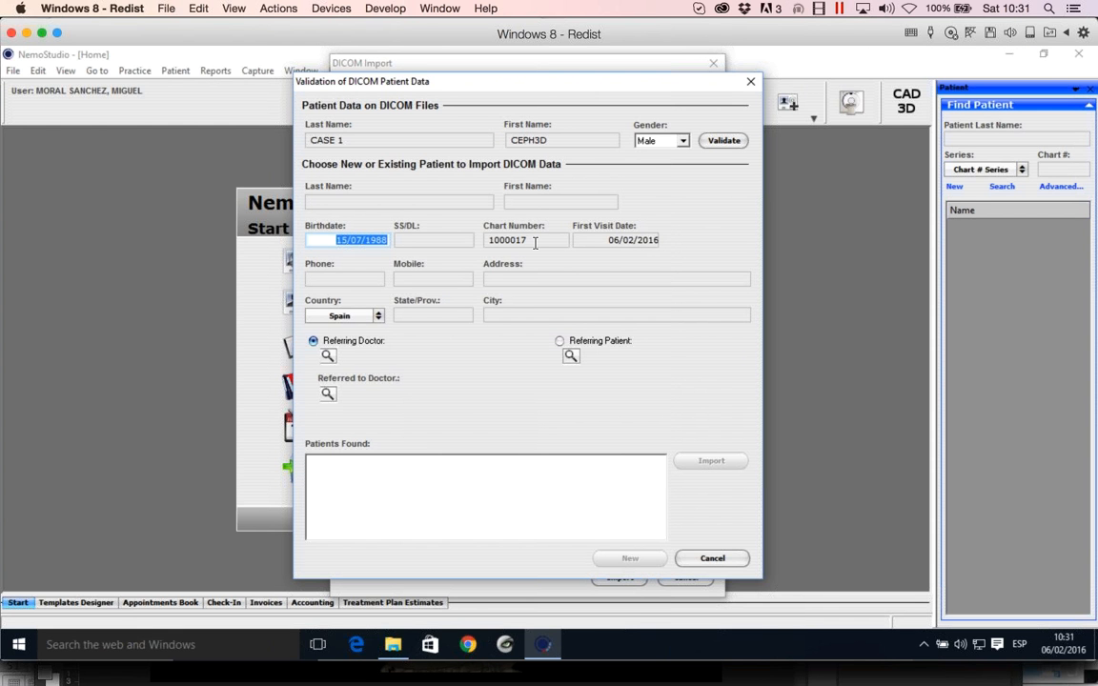
{"action": "left_click_drag", "start_coordinate": [534, 242], "coordinate": [464, 241]}
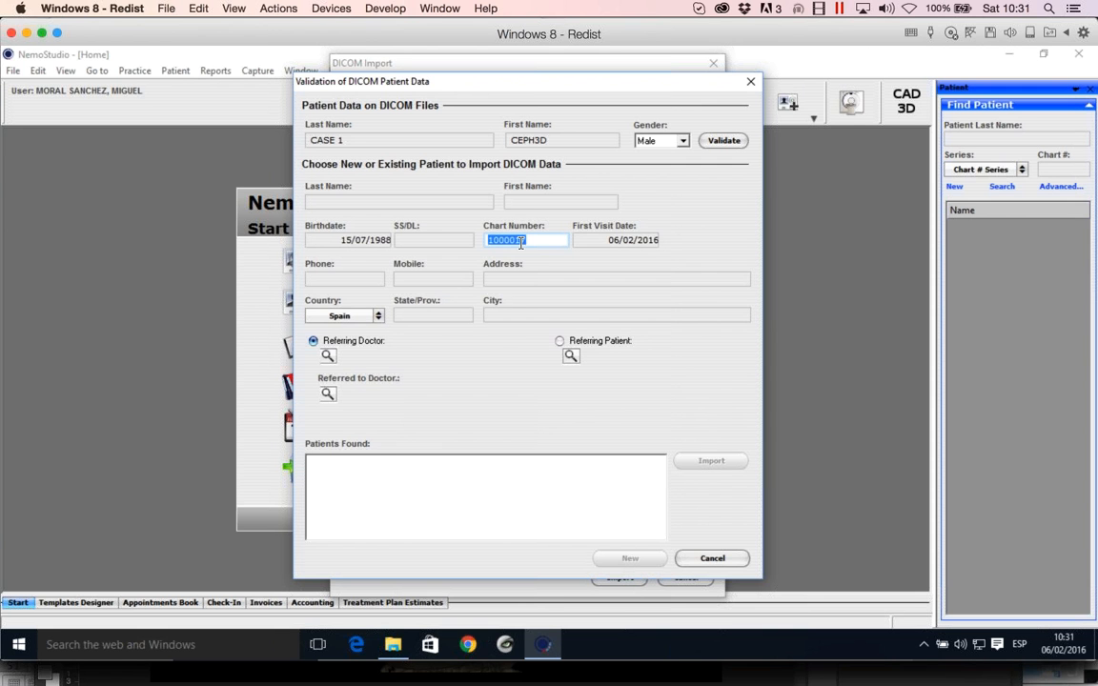
{"action": "type", "text": "777888"}
{"action": "key", "text": "Tab"}
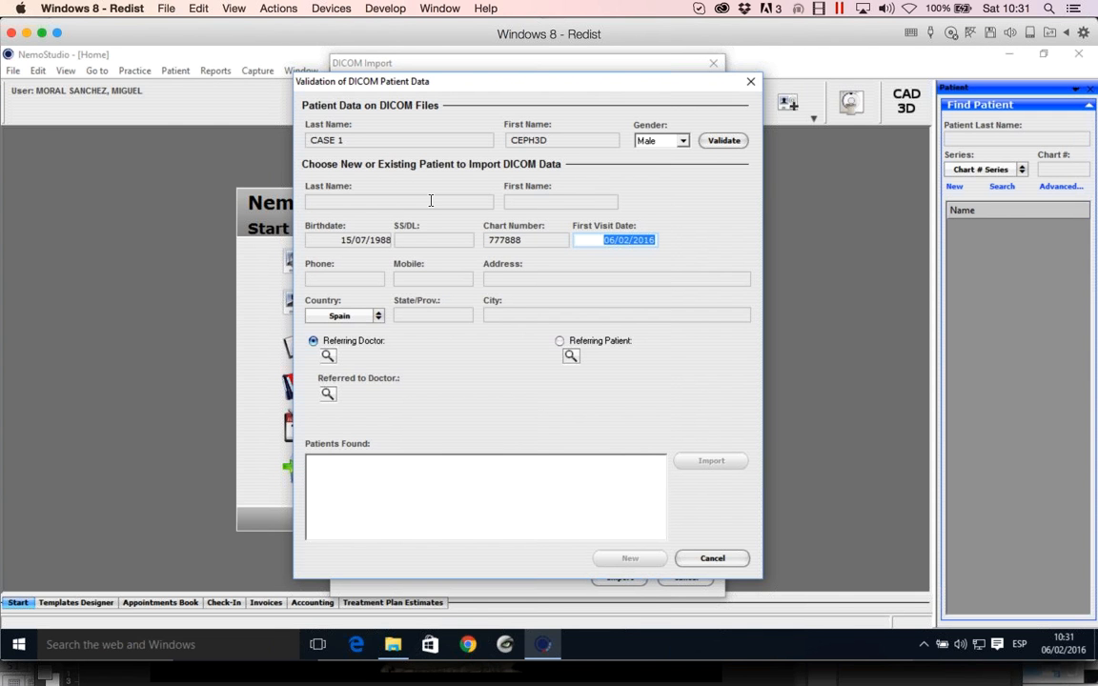
{"action": "left_click", "coordinate": [431, 201]}
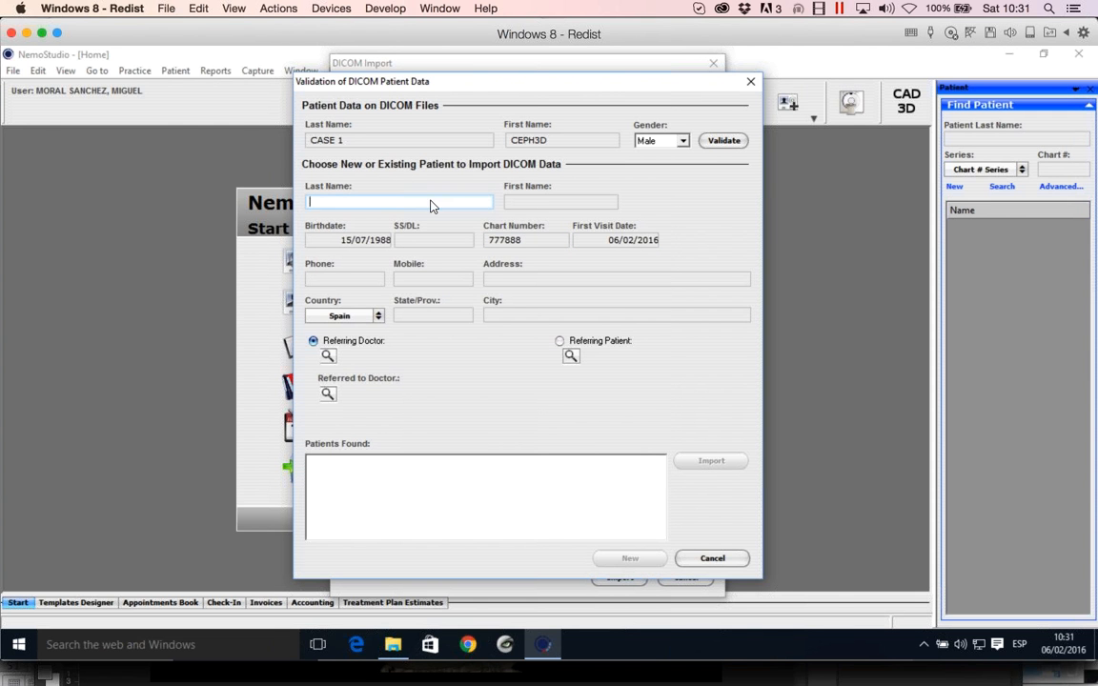
{"action": "left_click", "coordinate": [547, 203]}
{"action": "left_click", "coordinate": [460, 202]}
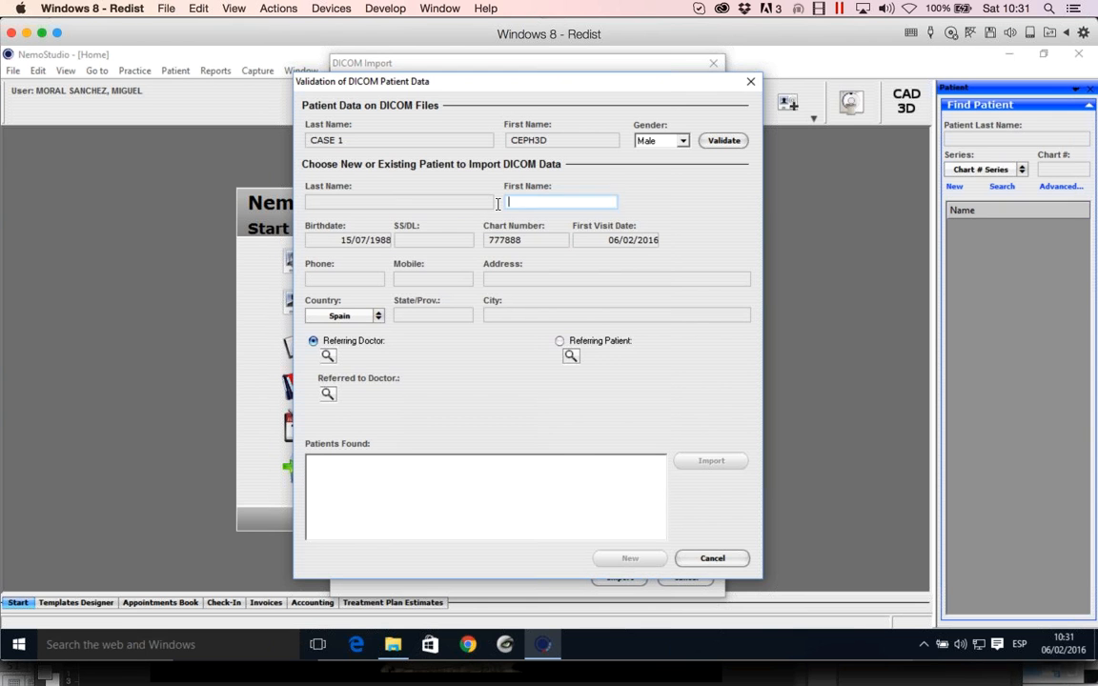
{"action": "key", "text": "Tab"}
{"action": "left_click", "coordinate": [458, 204]}
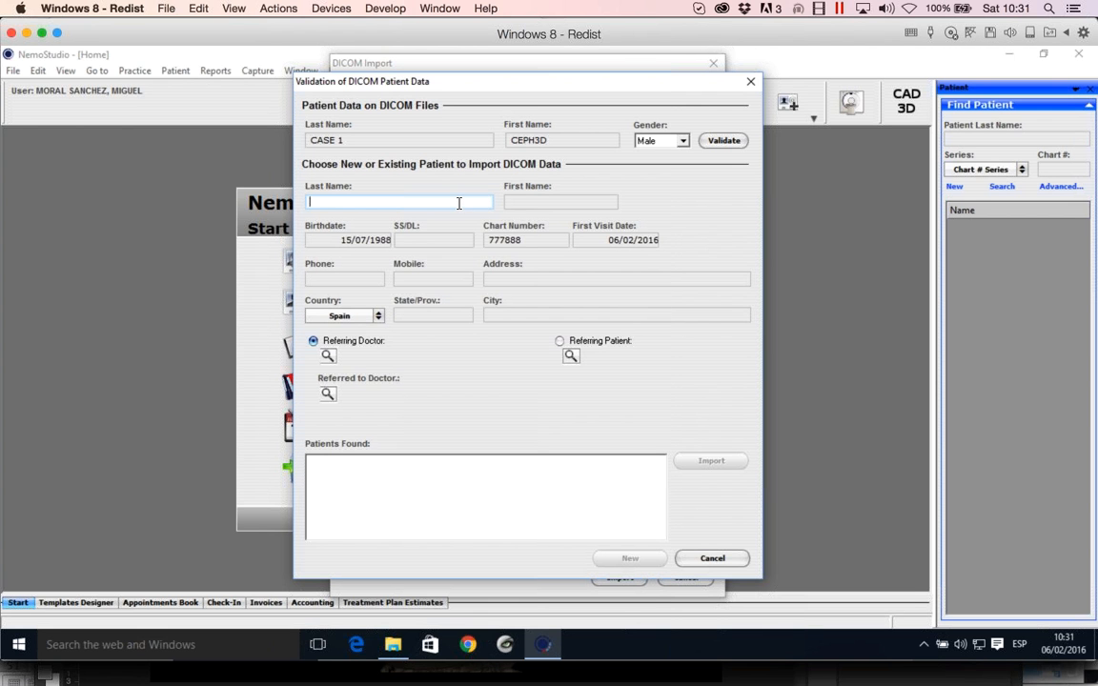
- Validate the patient data from the DICOM files to fill in the receiving patient's record
{"action": "left_click", "coordinate": [724, 143]}
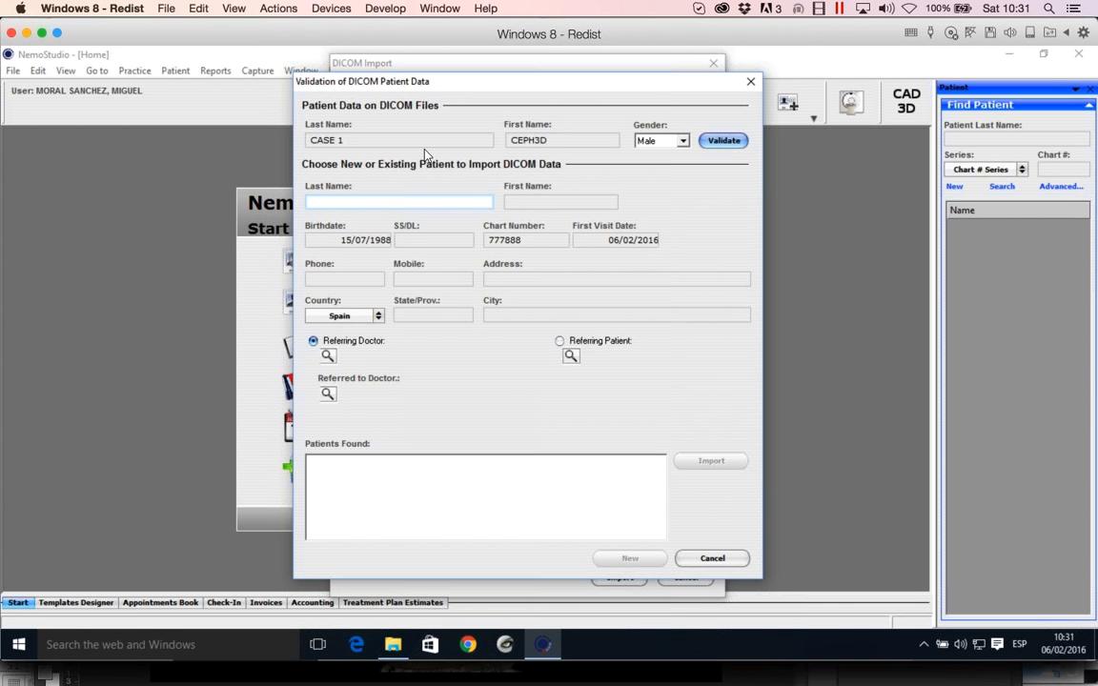
{"action": "key", "text": "shift+Tab"}
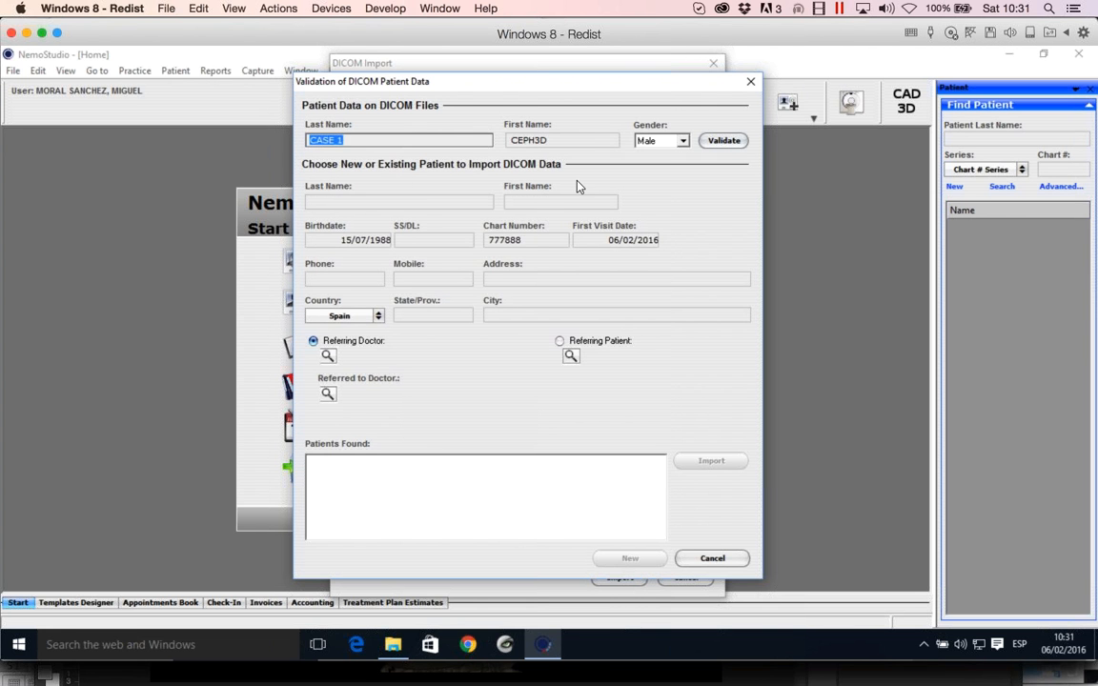
{"action": "key", "text": "Return"}
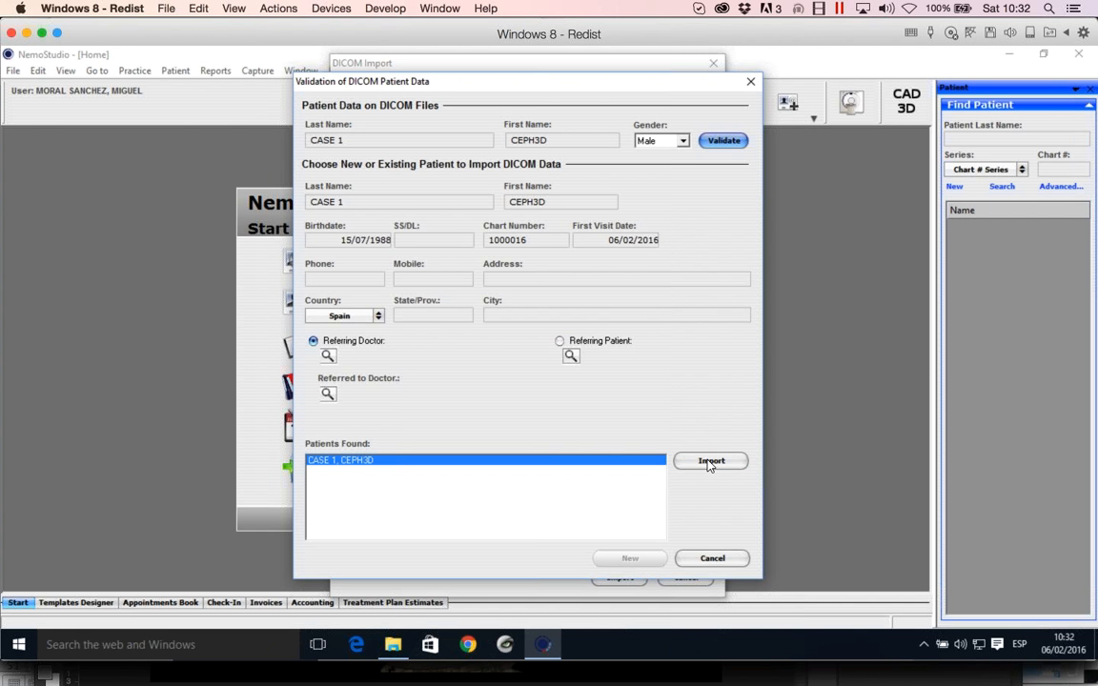
- Try xxxx as the receiving patient's last name, and validate the DICOM patient data again to restore the match
{"action": "left_click_drag", "start_coordinate": [587, 88], "coordinate": [632, 90]}
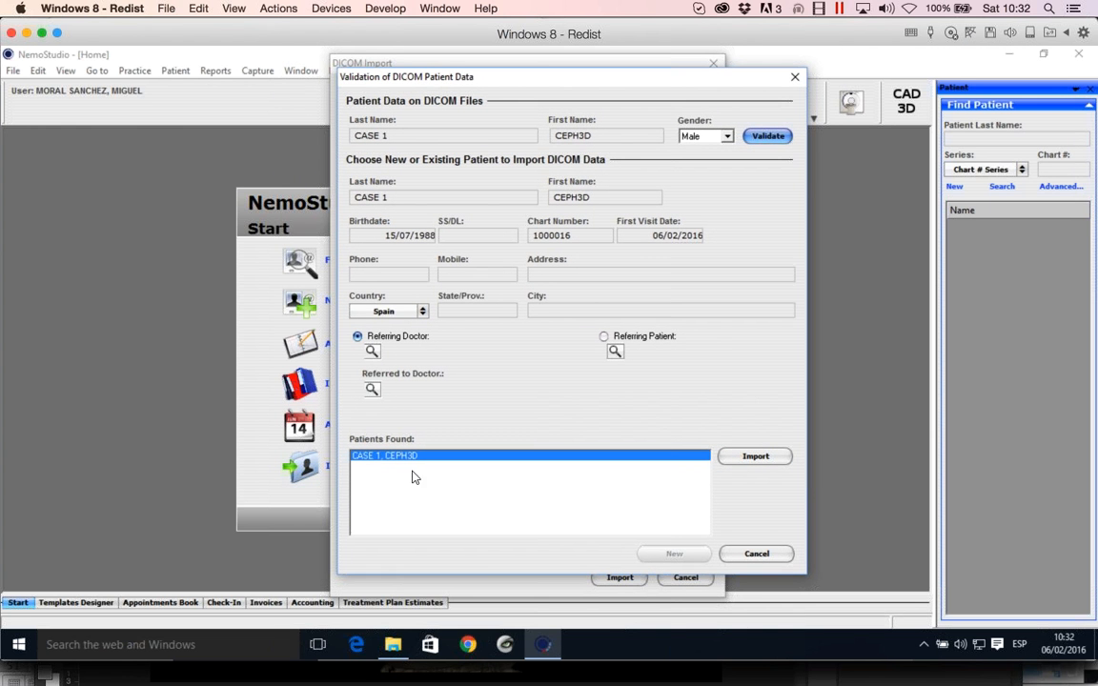
{"action": "left_click_drag", "start_coordinate": [419, 198], "coordinate": [340, 198]}
{"action": "type", "text": "xx"}
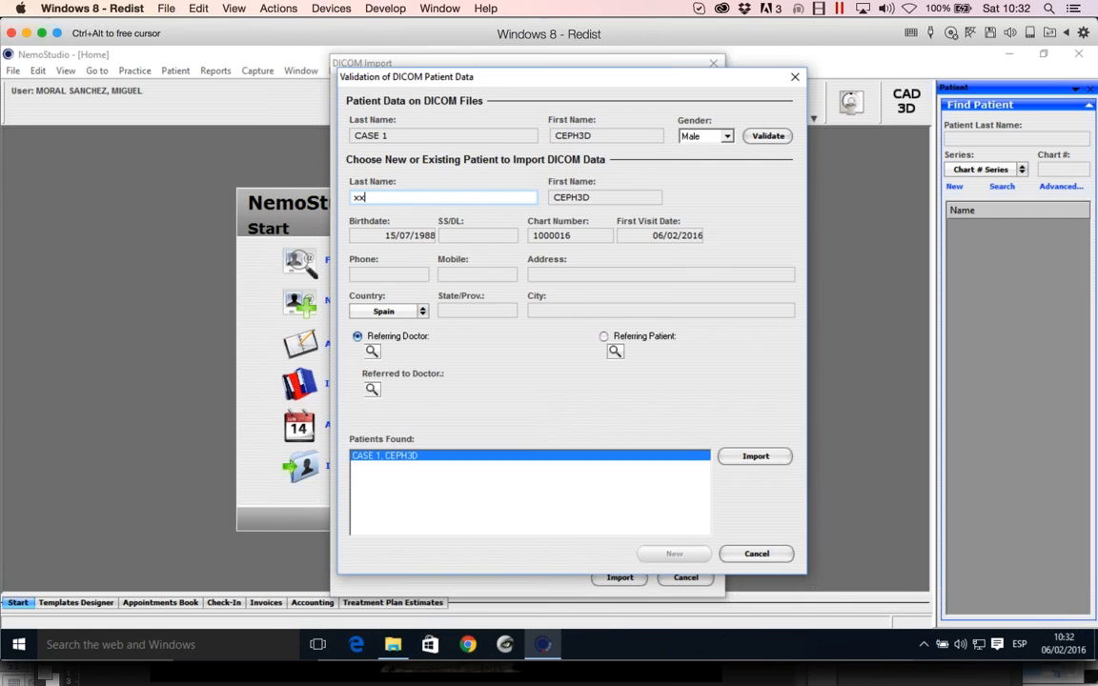
{"action": "type", "text": "xx"}
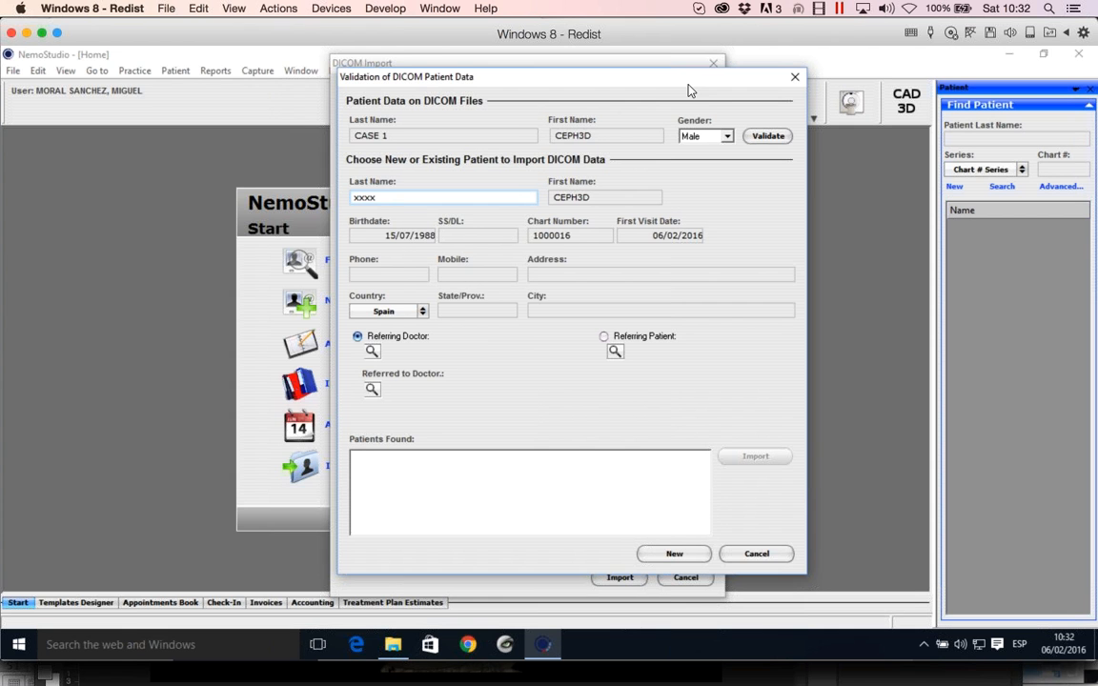
{"action": "left_click_drag", "start_coordinate": [648, 87], "coordinate": [565, 83]}
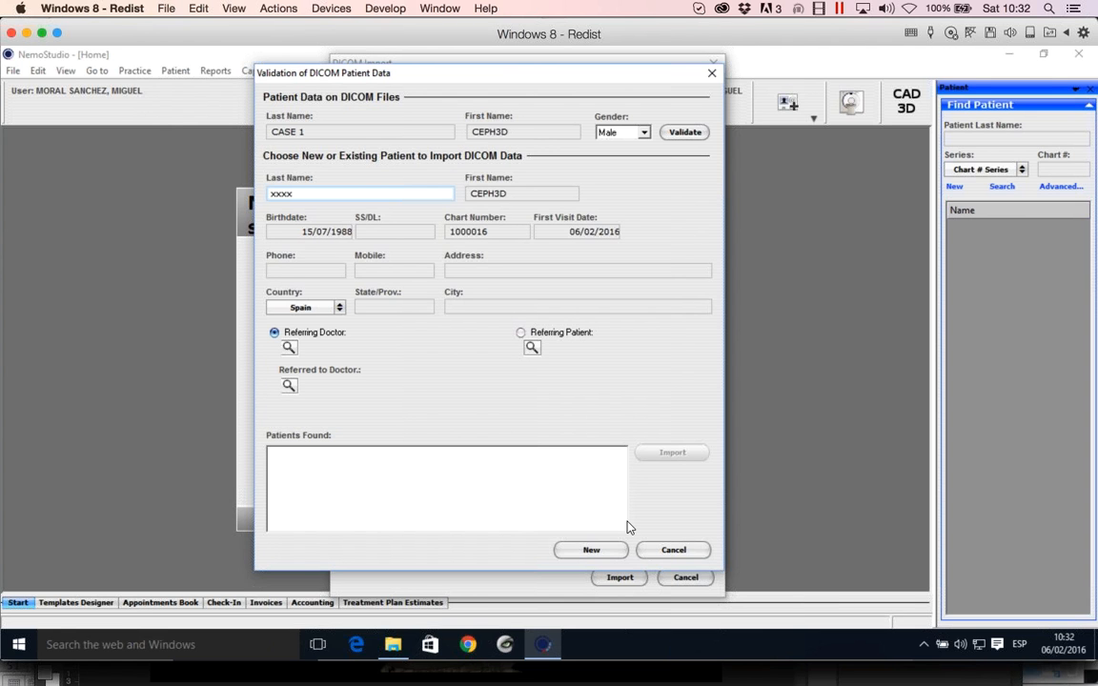
{"action": "left_click", "coordinate": [695, 134]}
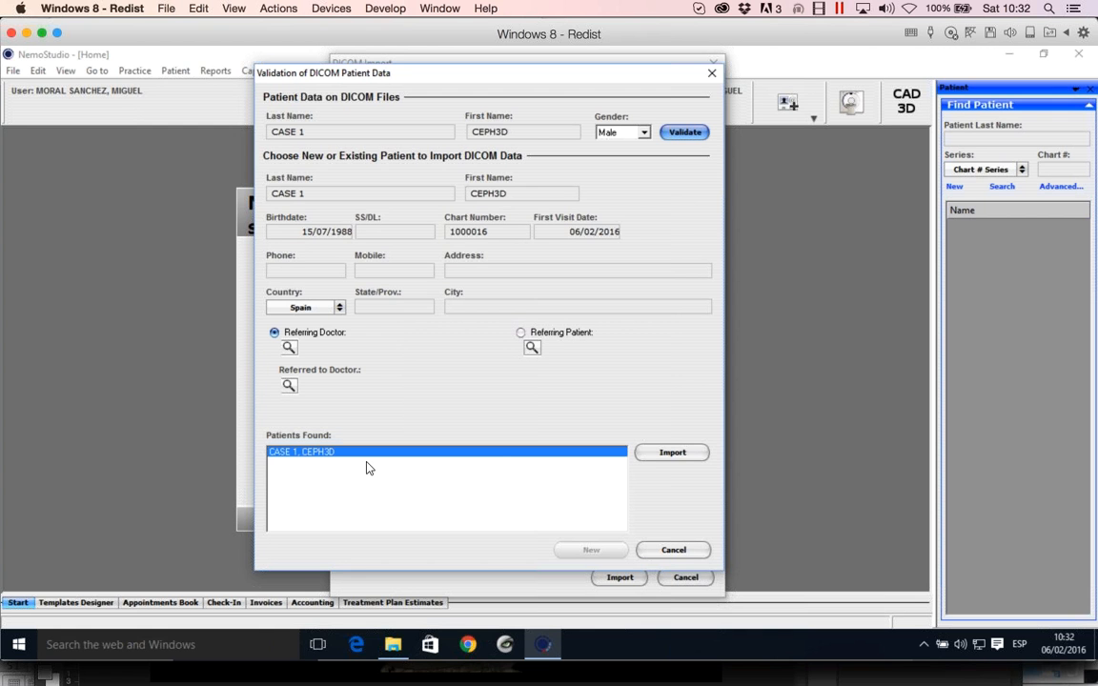
- Import the DICOM data into the matching existing patient, CASE 1, CEPH3D
{"action": "left_click", "coordinate": [653, 454]}
{"action": "left_click", "coordinate": [657, 455]}
{"action": "left_click", "coordinate": [657, 457]}
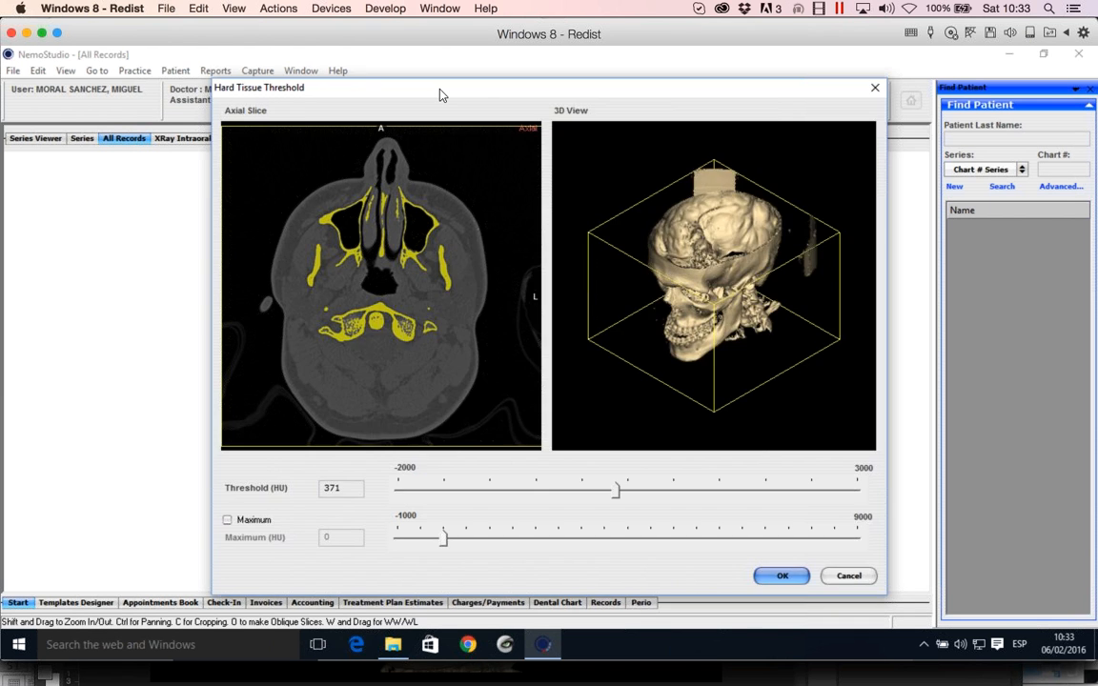
{"action": "left_click_drag", "start_coordinate": [442, 91], "coordinate": [429, 157]}
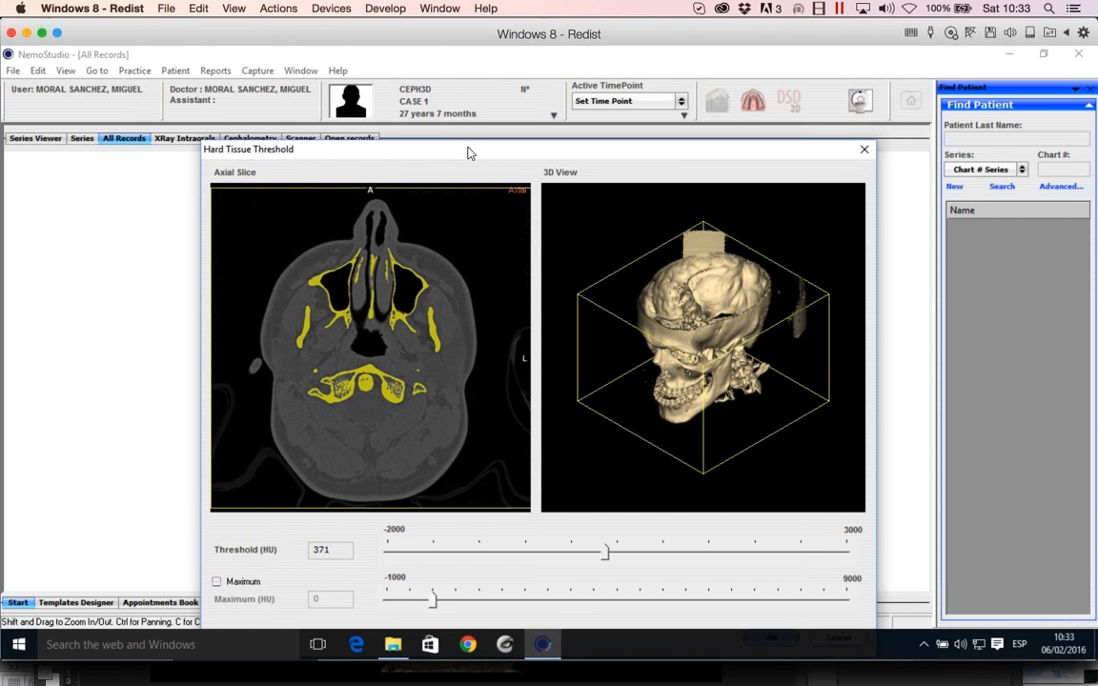
{"action": "left_click_drag", "start_coordinate": [472, 155], "coordinate": [458, 79]}
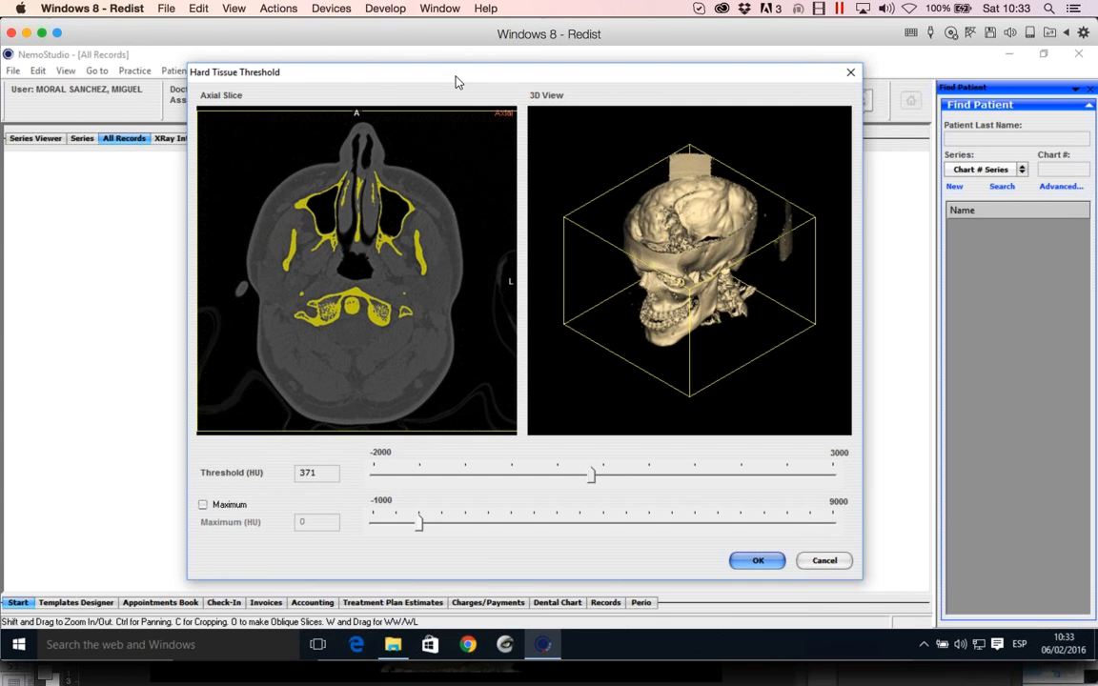
- Examine the highlighted hard tissue across the axial slices and on the front of the 3D skull
{"action": "left_click", "coordinate": [460, 164]}
{"action": "left_click_drag", "start_coordinate": [551, 400], "coordinate": [613, 372]}
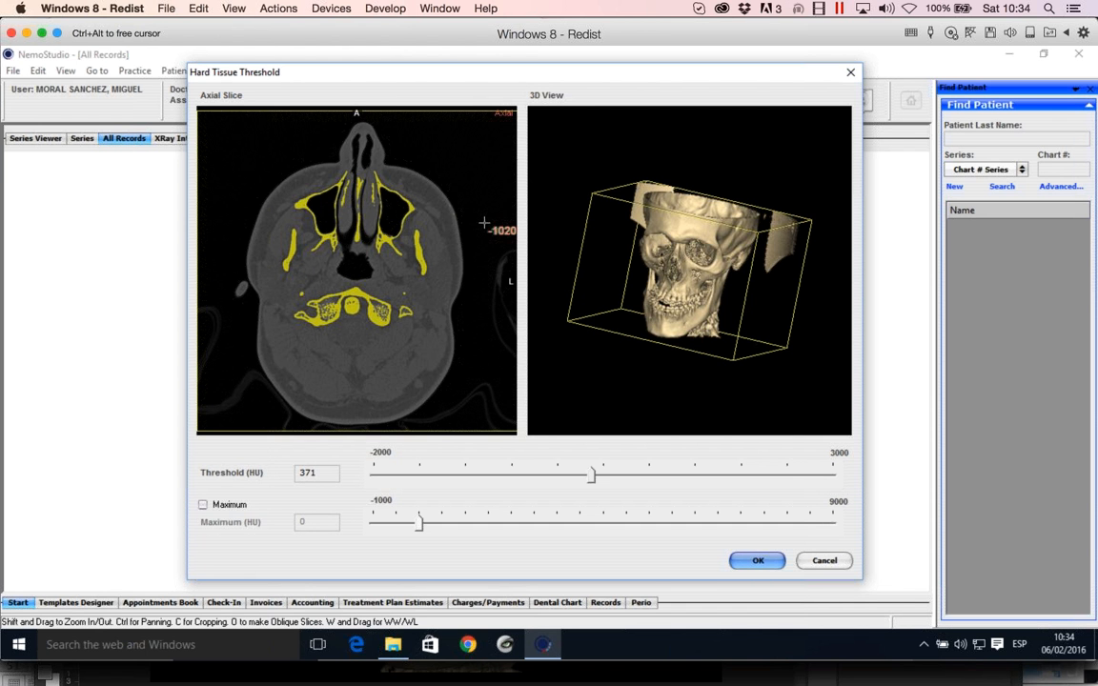
{"action": "scroll", "coordinate": [484, 223], "scroll_direction": "down", "scroll_amount": 5}
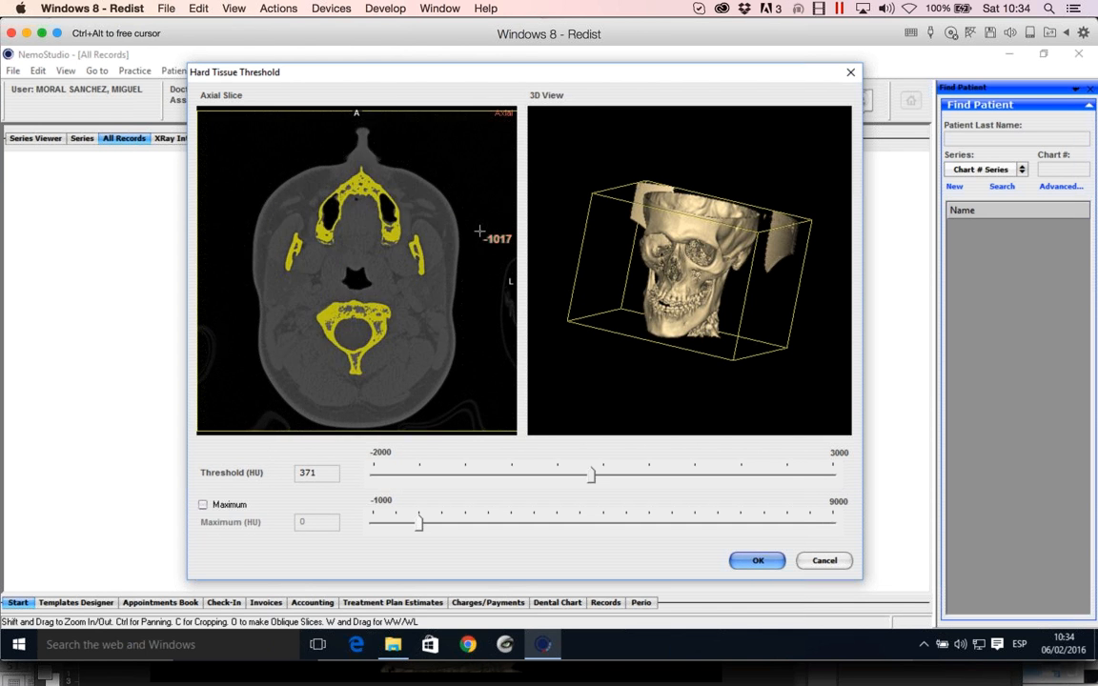
{"action": "scroll", "coordinate": [480, 235], "scroll_direction": "up", "scroll_amount": 5}
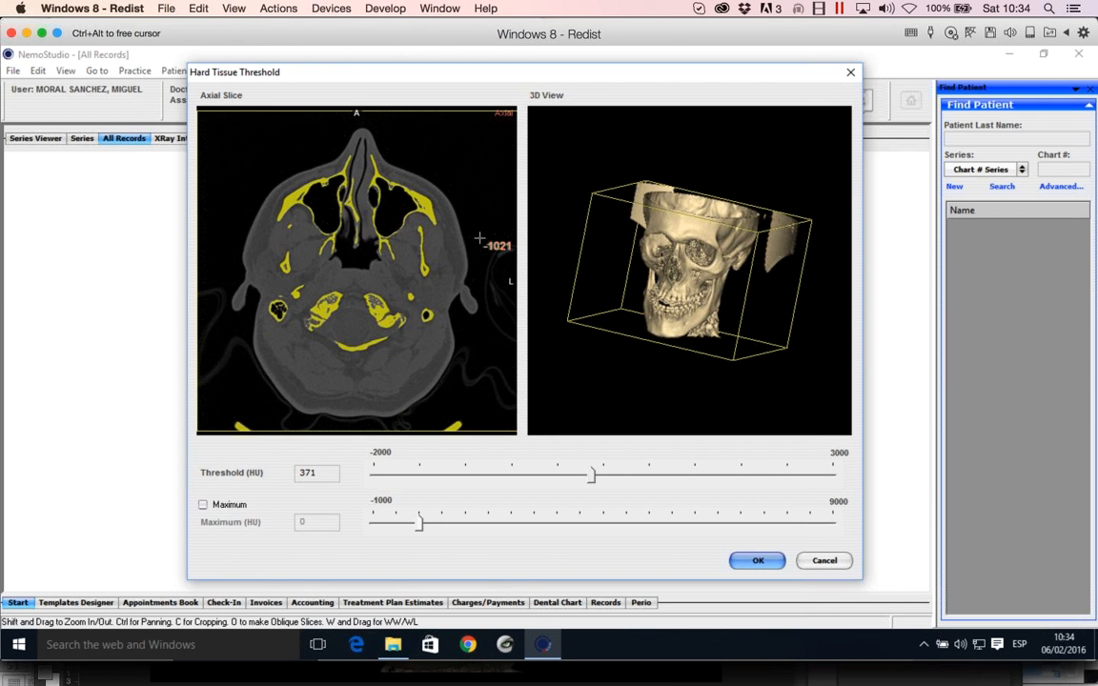
{"action": "scroll", "coordinate": [480, 236], "scroll_direction": "up", "scroll_amount": 2}
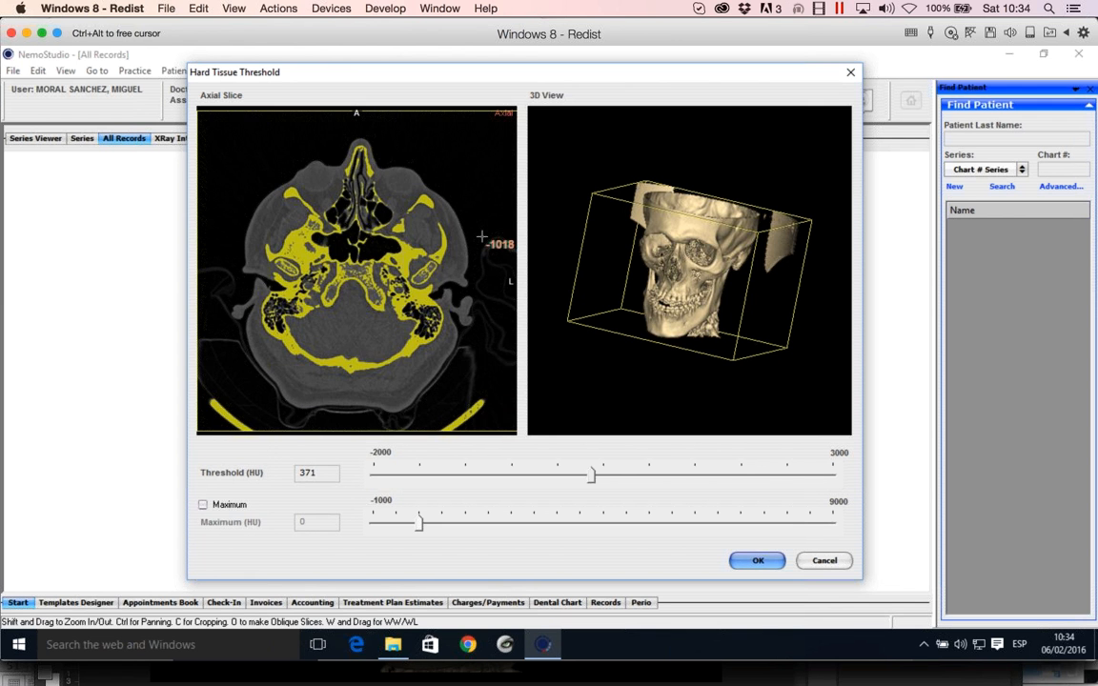
{"action": "scroll", "coordinate": [481, 236], "scroll_direction": "down", "scroll_amount": 3}
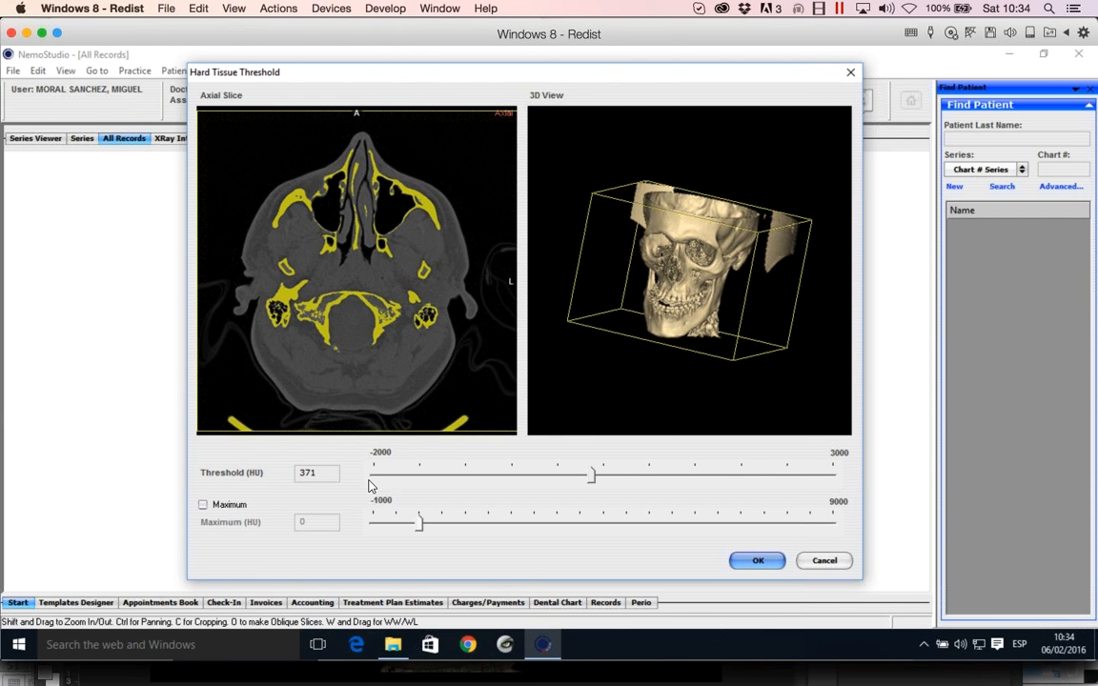
- Review the hard tissue threshold against a frontal close-up of the skull's facial bones in the 3D view
{"action": "double_click", "coordinate": [321, 473]}
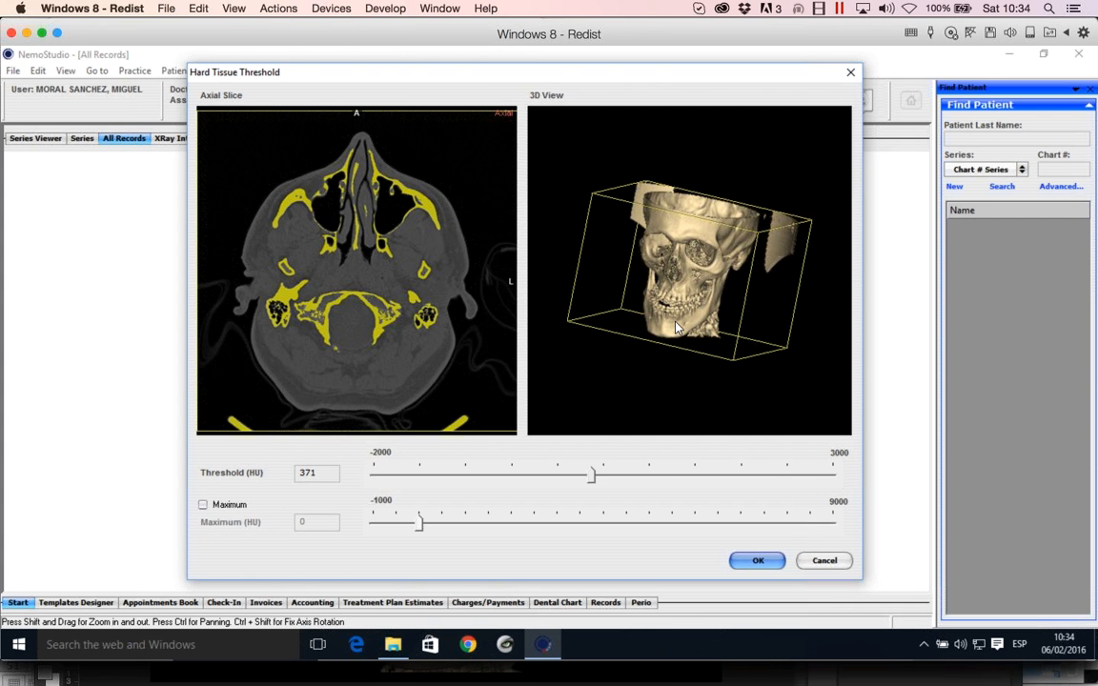
{"action": "left_click_drag", "start_coordinate": [607, 288], "coordinate": [722, 327]}
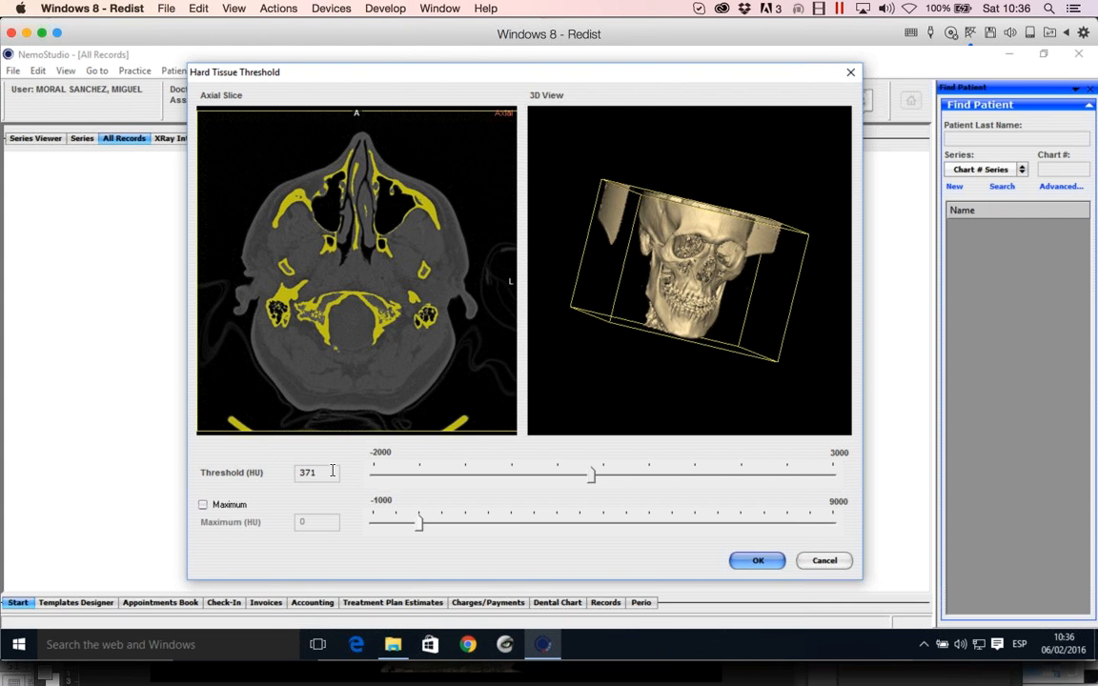
{"action": "left_click_drag", "start_coordinate": [332, 471], "coordinate": [298, 471]}
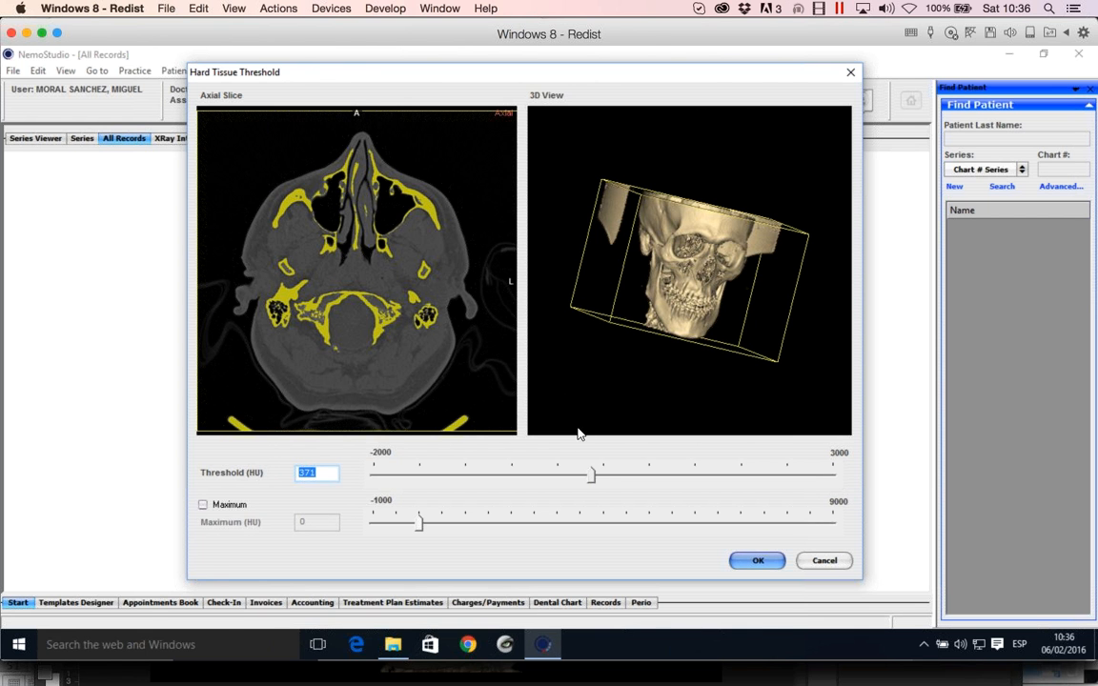
{"action": "left_click", "coordinate": [659, 269]}
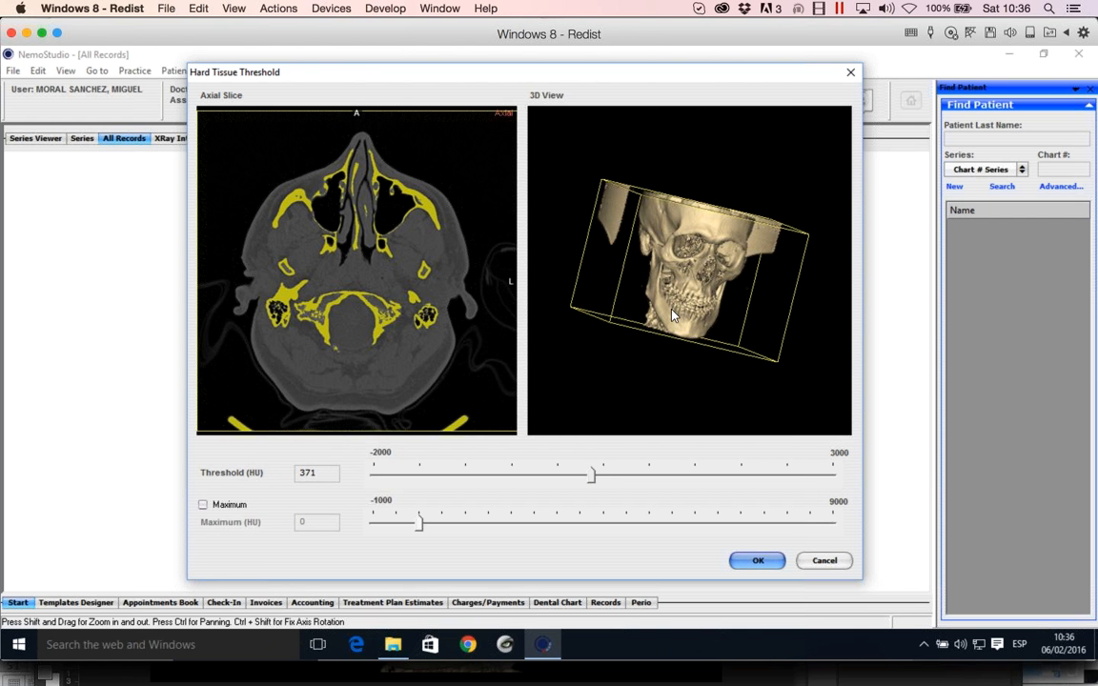
{"action": "left_click_drag", "start_coordinate": [703, 380], "coordinate": [693, 267], "text": "shift"}
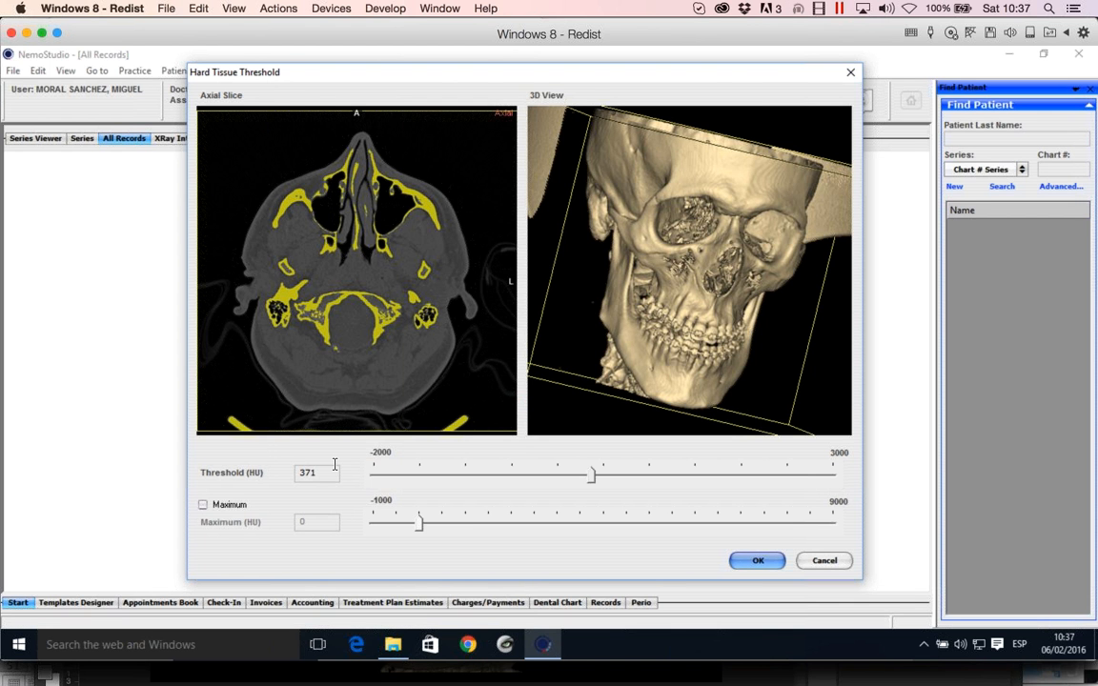
{"action": "left_click_drag", "start_coordinate": [334, 472], "coordinate": [291, 481]}
{"action": "left_click", "coordinate": [624, 345]}
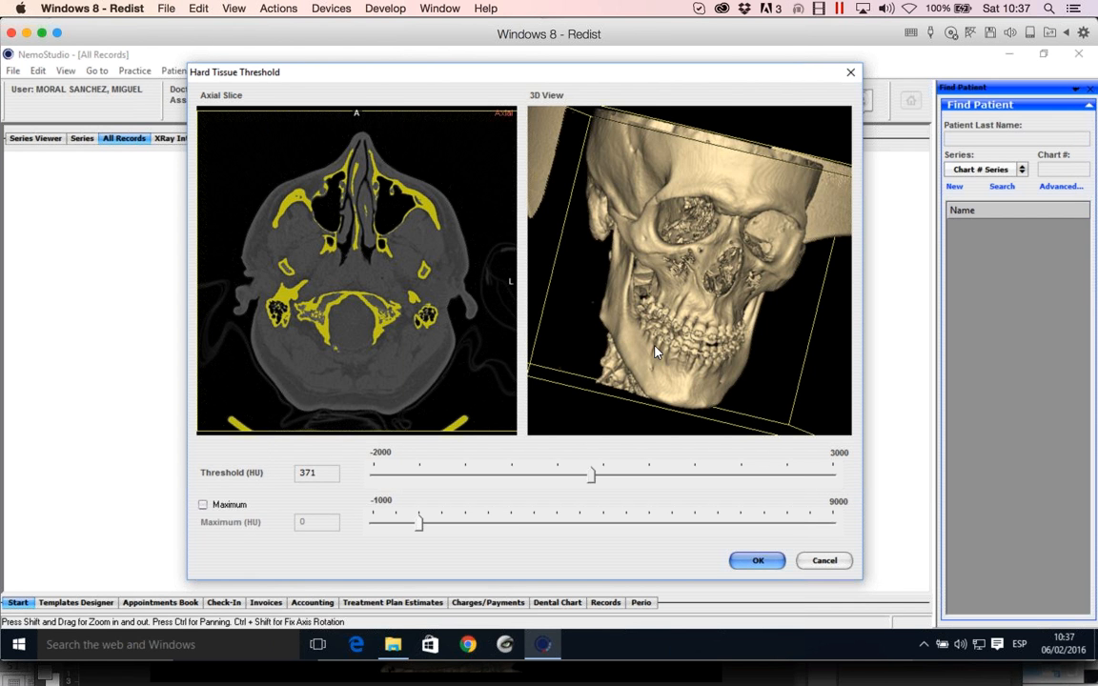
{"action": "mouse_move", "coordinate": [648, 316]}
{"action": "left_mouse_down"}
{"action": "mouse_move", "coordinate": [617, 275]}
{"action": "mouse_move", "coordinate": [712, 322]}
{"action": "mouse_move", "coordinate": [632, 306]}
{"action": "left_mouse_up"}
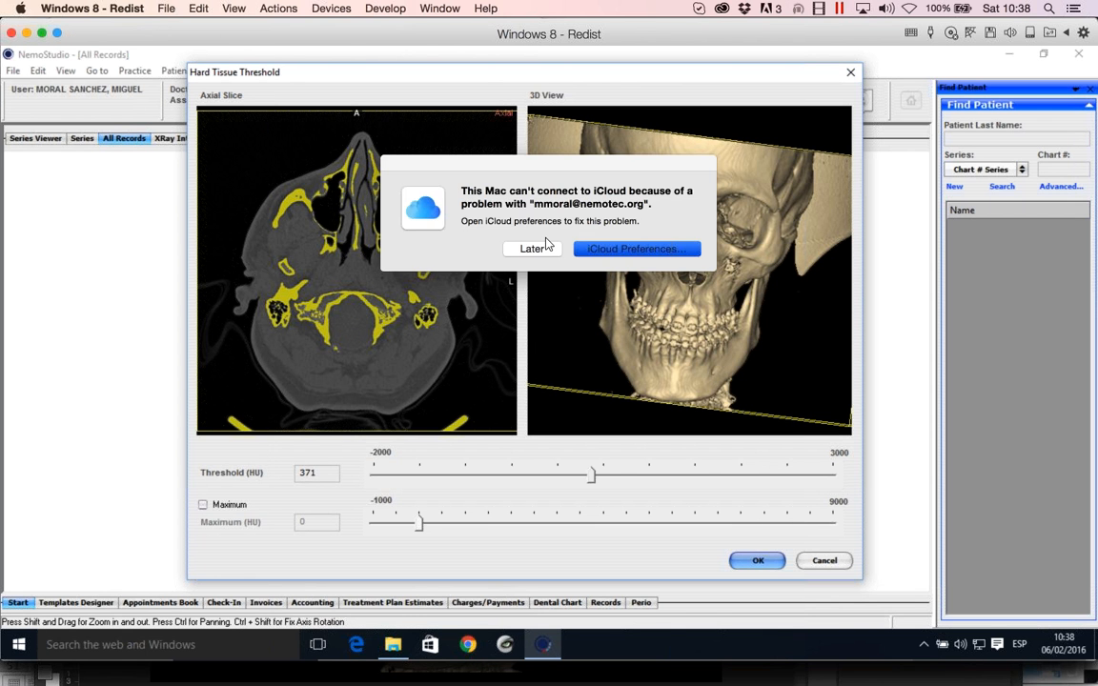
- Postpone the iCloud connection alert and inspect the teeth, braces and jaws up close in the 3D view
{"action": "left_click", "coordinate": [530, 248]}
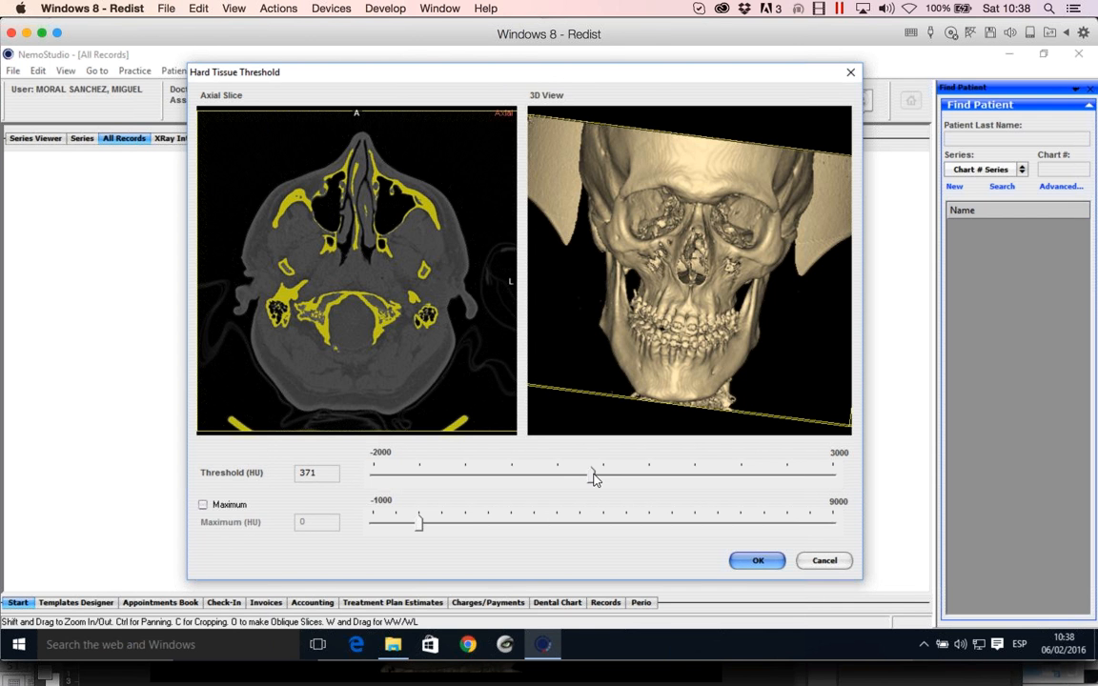
{"action": "double_click", "coordinate": [307, 472]}
{"action": "left_click_drag", "start_coordinate": [602, 376], "coordinate": [581, 380]}
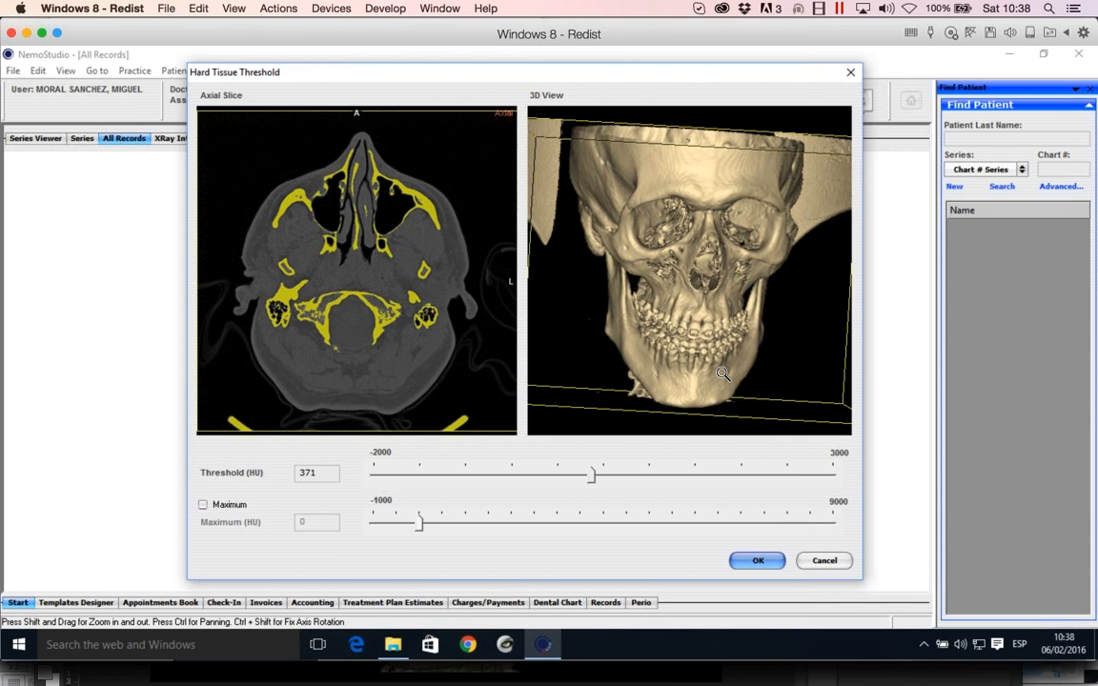
{"action": "left_click_drag", "start_coordinate": [724, 374], "coordinate": [647, 249], "text": "shift"}
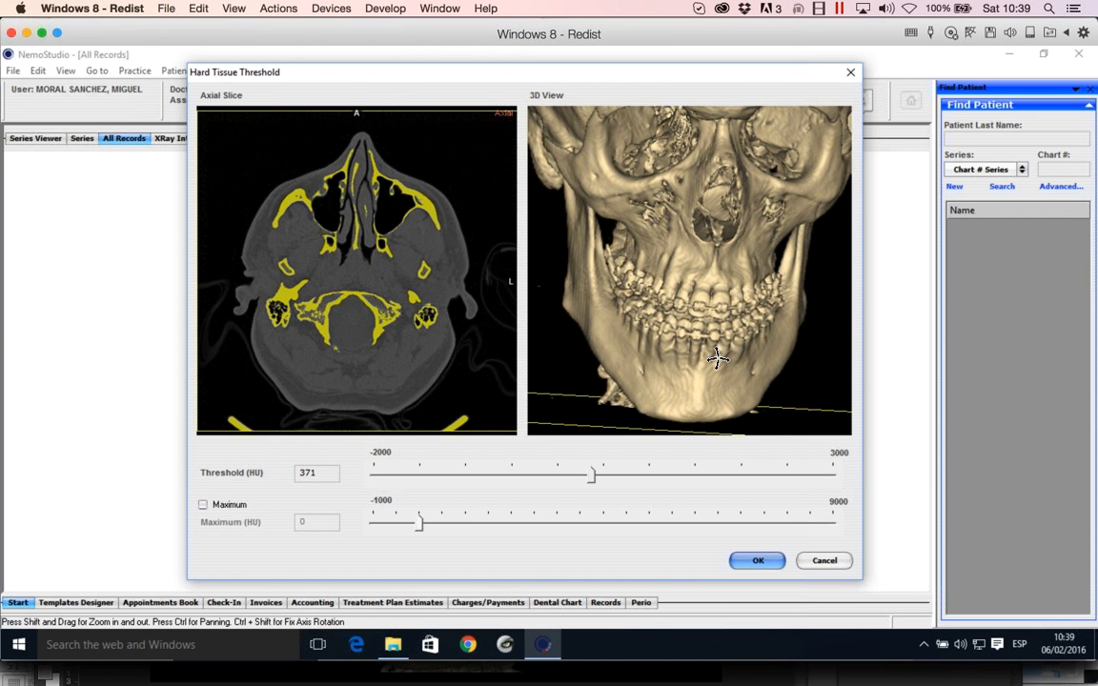
{"action": "left_click_drag", "start_coordinate": [718, 358], "coordinate": [716, 353]}
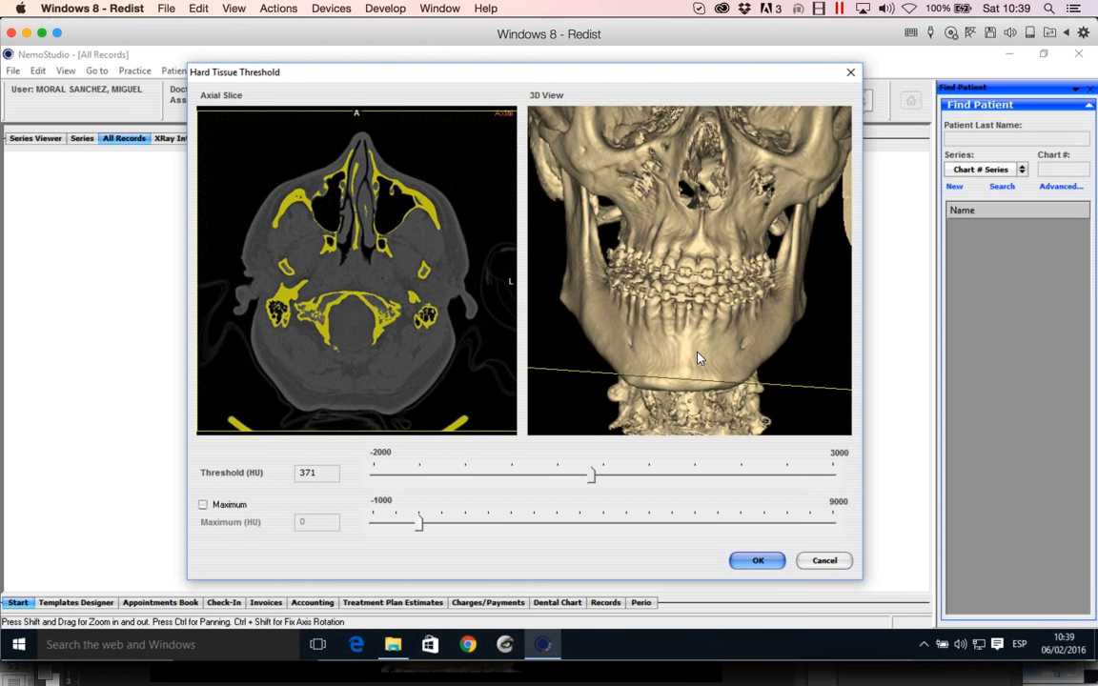
{"action": "left_click_drag", "start_coordinate": [699, 358], "coordinate": [693, 282], "text": "shift"}
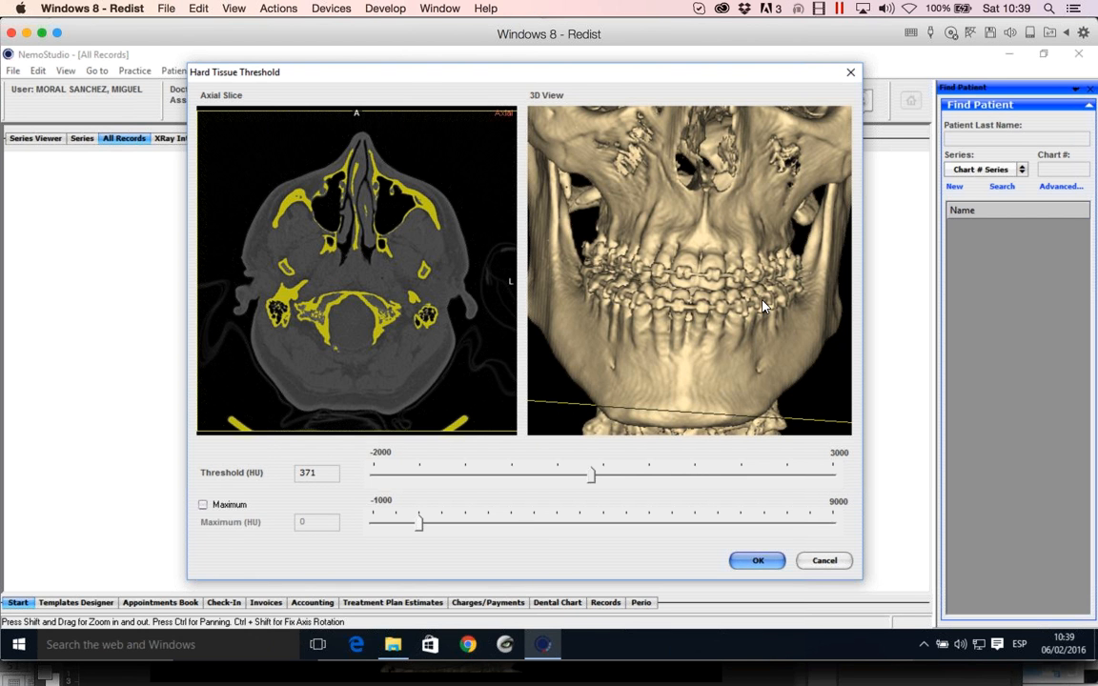
{"action": "left_click_drag", "start_coordinate": [762, 305], "coordinate": [624, 263]}
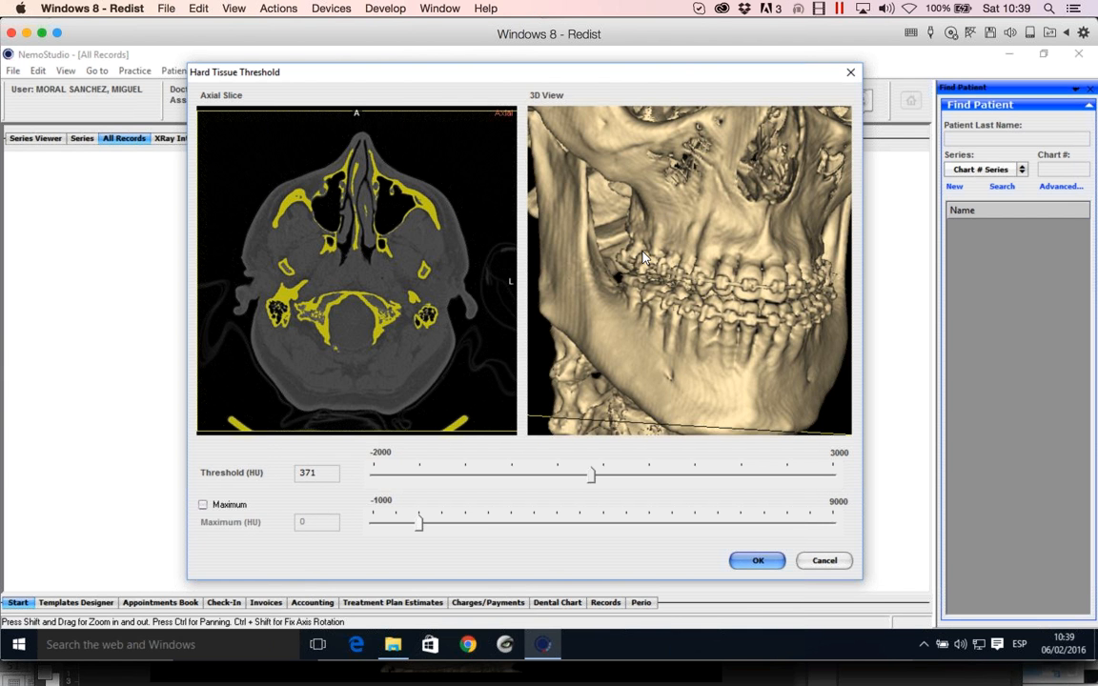
{"action": "left_click_drag", "start_coordinate": [601, 264], "coordinate": [608, 288]}
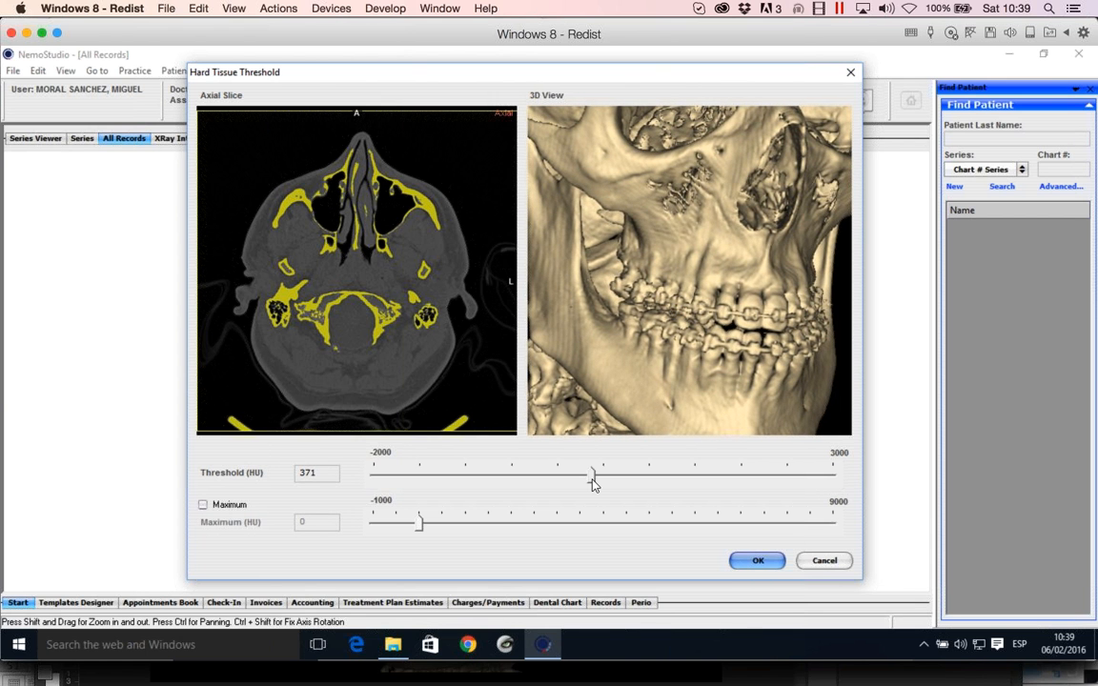
- Try a hard tissue threshold of 176 HU, and raise it back to about 367 HU
{"action": "left_click_drag", "start_coordinate": [591, 483], "coordinate": [571, 485]}
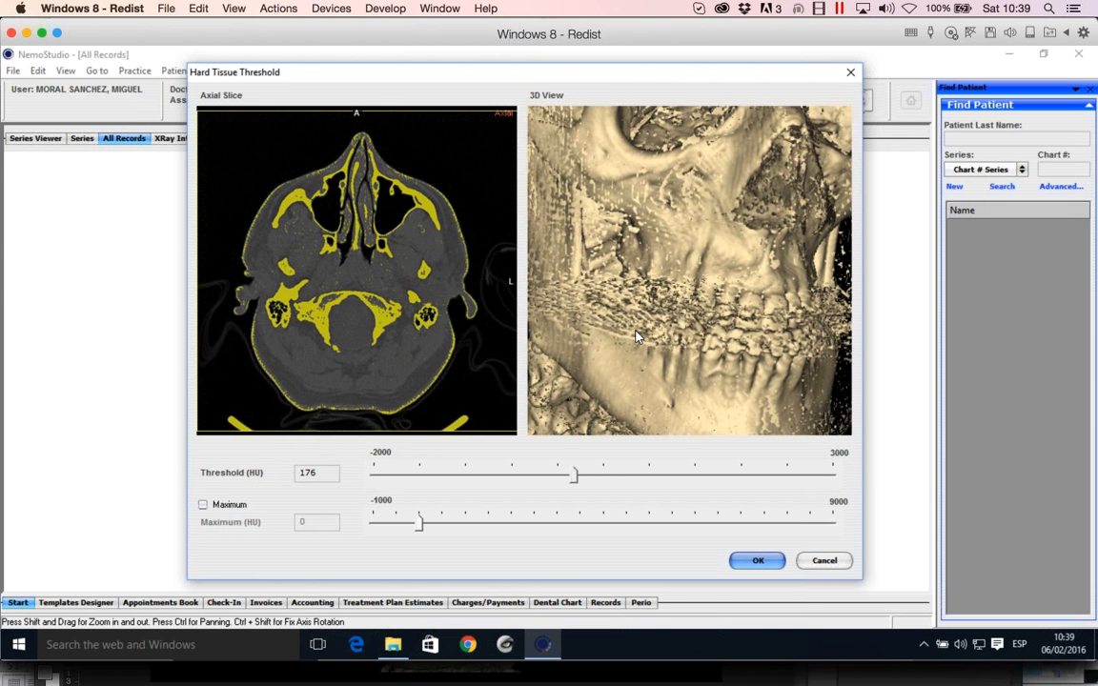
{"action": "left_click_drag", "start_coordinate": [574, 476], "coordinate": [590, 476]}
{"action": "left_click_drag", "start_coordinate": [679, 211], "coordinate": [665, 357]}
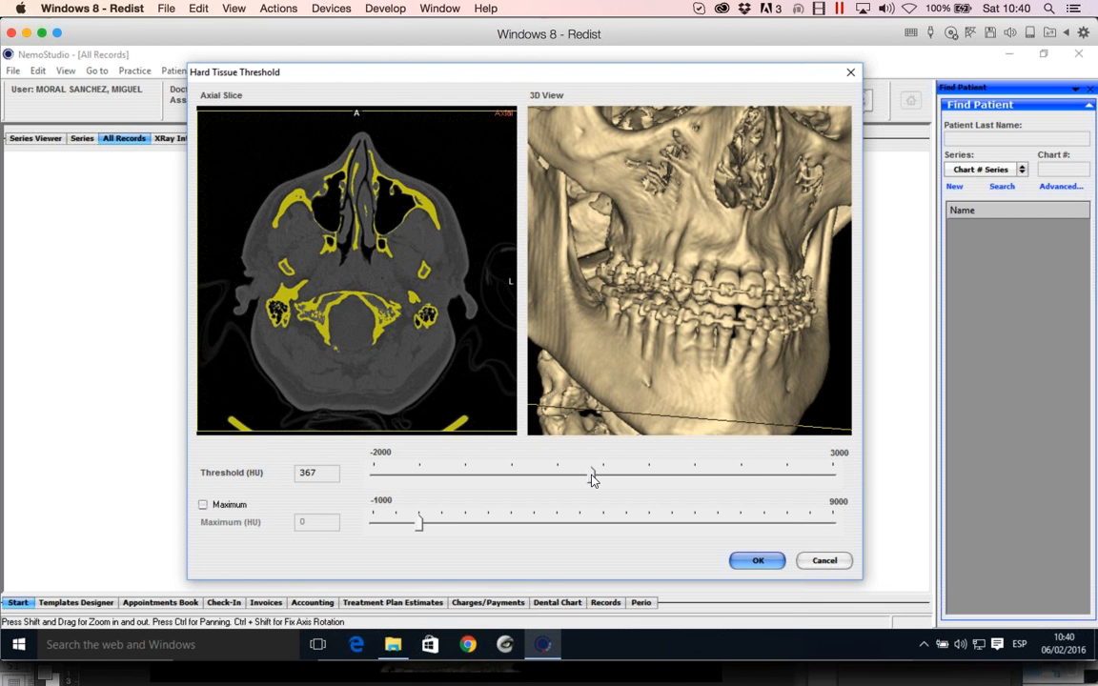
- Compare hard tissue thresholds of 666 HU and 159 HU, and bring the value to 442 HU
{"action": "mouse_move", "coordinate": [593, 479]}
{"action": "left_click_drag", "start_coordinate": [593, 480], "coordinate": [618, 475]}
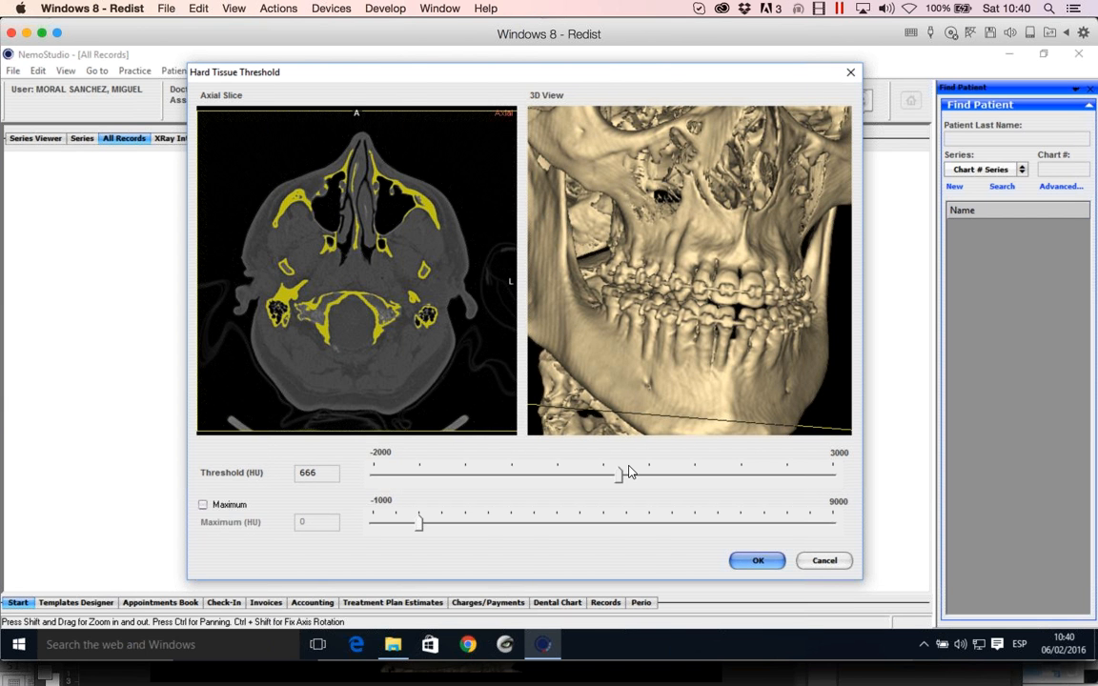
{"action": "left_click_drag", "start_coordinate": [619, 477], "coordinate": [572, 476]}
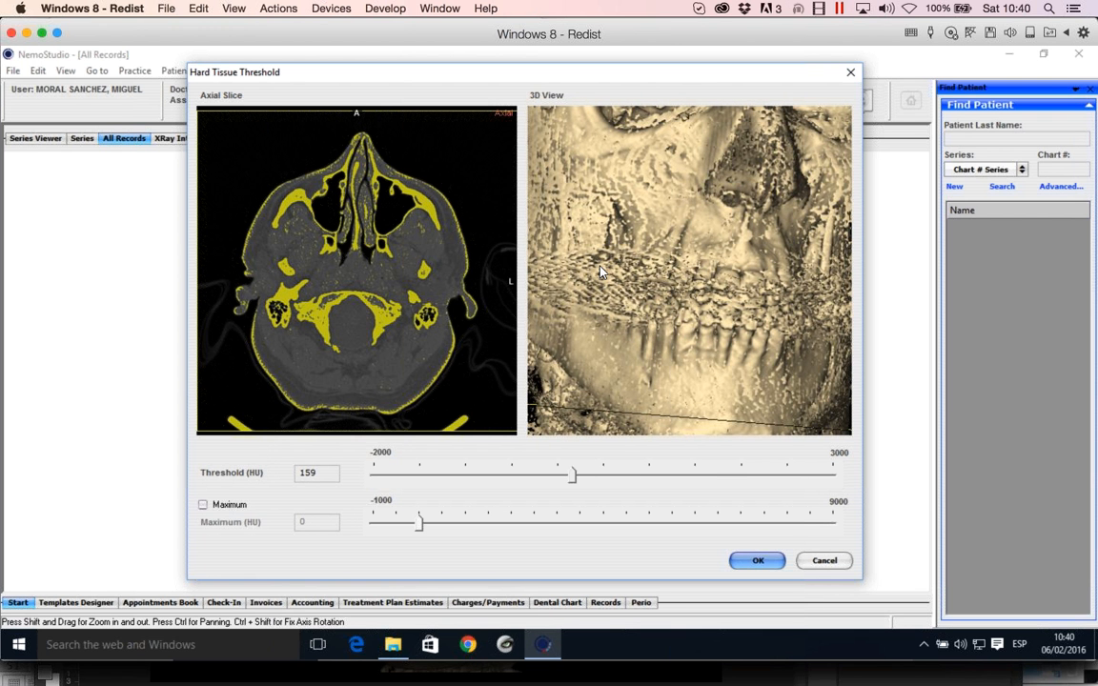
{"action": "left_click_drag", "start_coordinate": [578, 477], "coordinate": [611, 479]}
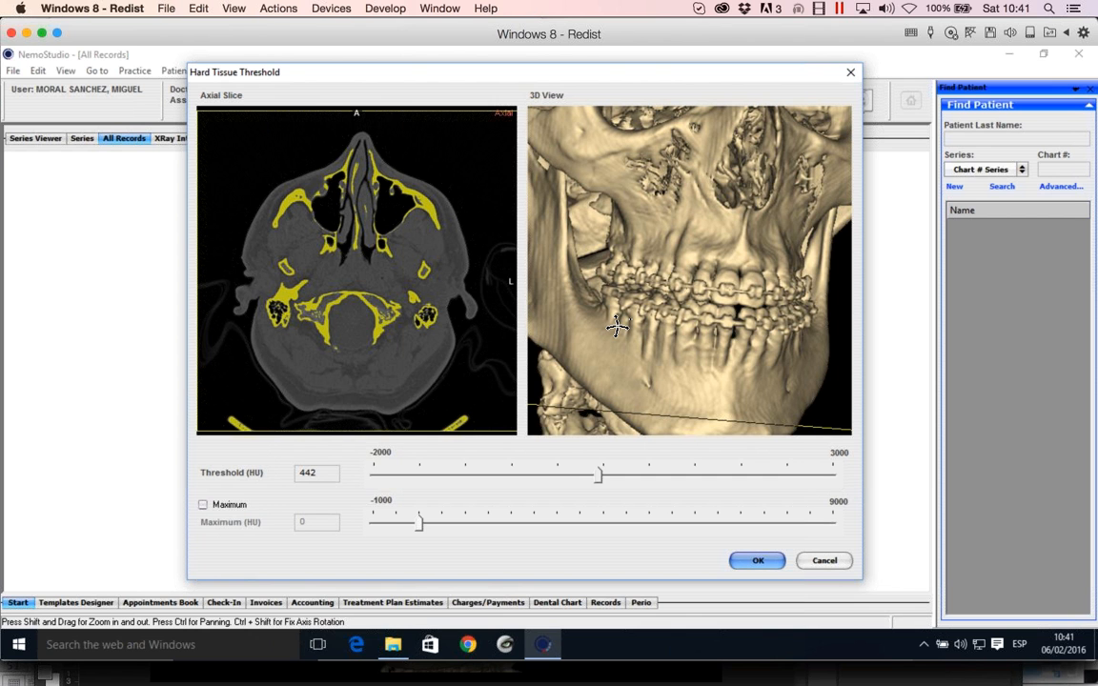
- Lower the hard tissue threshold to 350 HU for the skull and jaw model
{"action": "left_click_drag", "start_coordinate": [616, 327], "coordinate": [634, 330]}
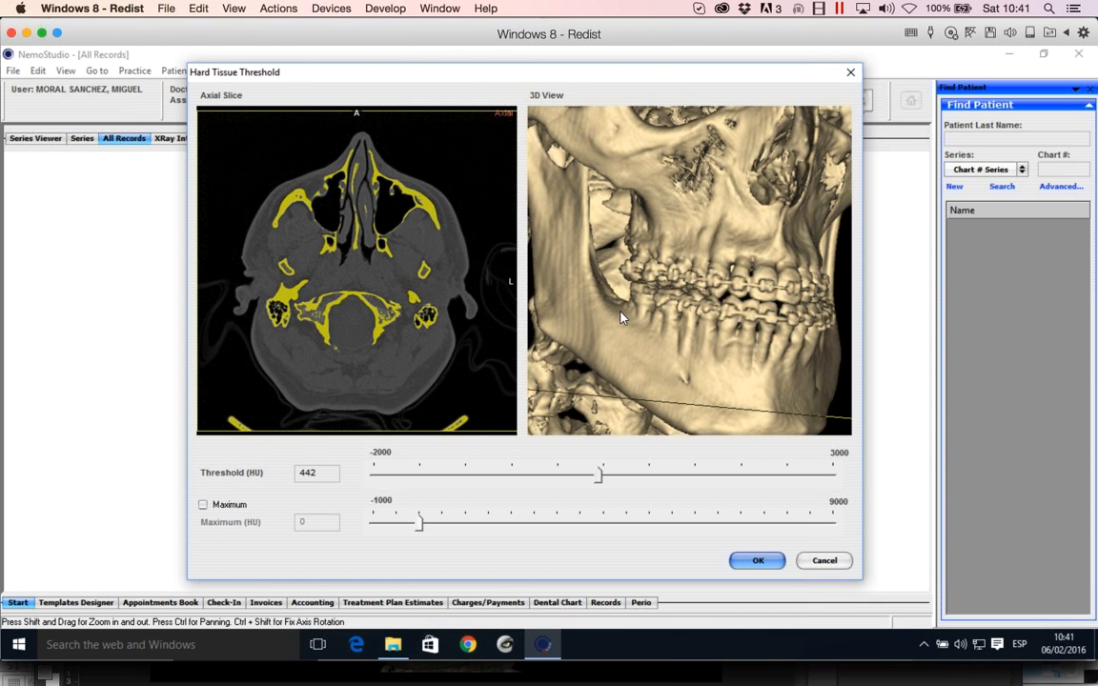
{"action": "mouse_move", "coordinate": [618, 314]}
{"action": "left_mouse_down"}
{"action": "mouse_move", "coordinate": [677, 321]}
{"action": "mouse_move", "coordinate": [519, 308]}
{"action": "mouse_move", "coordinate": [599, 318]}
{"action": "mouse_move", "coordinate": [571, 323]}
{"action": "mouse_move", "coordinate": [578, 334]}
{"action": "mouse_move", "coordinate": [624, 324]}
{"action": "left_mouse_up"}
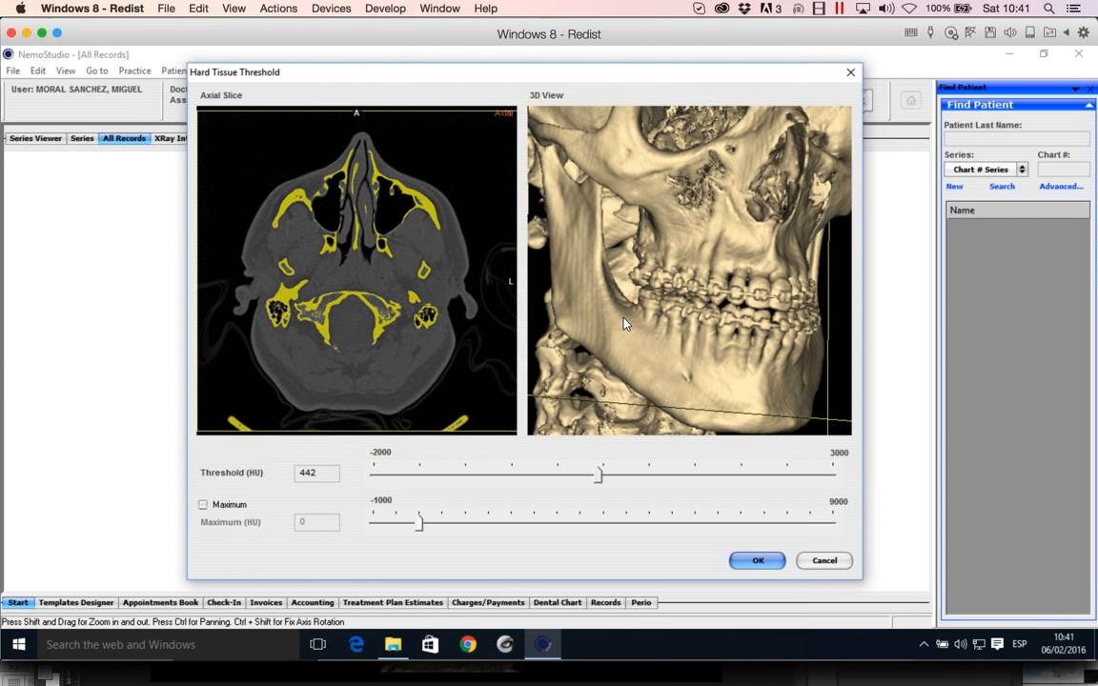
{"action": "scroll", "coordinate": [624, 324], "scroll_direction": "down", "scroll_amount": 5}
{"action": "scroll", "coordinate": [624, 325], "scroll_direction": "up", "scroll_amount": 4}
{"action": "scroll", "coordinate": [624, 325], "scroll_direction": "up", "scroll_amount": 2}
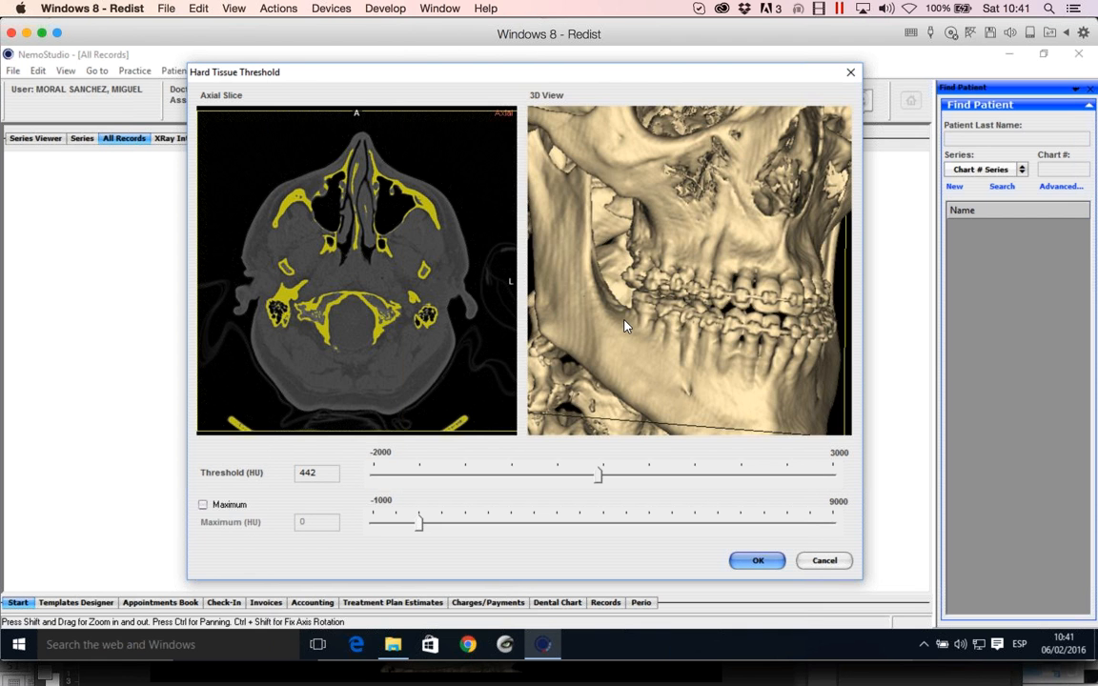
{"action": "scroll", "coordinate": [627, 327], "scroll_direction": "down", "scroll_amount": 2}
{"action": "scroll", "coordinate": [625, 326], "scroll_direction": "down", "scroll_amount": 2}
{"action": "scroll", "coordinate": [631, 325], "scroll_direction": "up", "scroll_amount": 5}
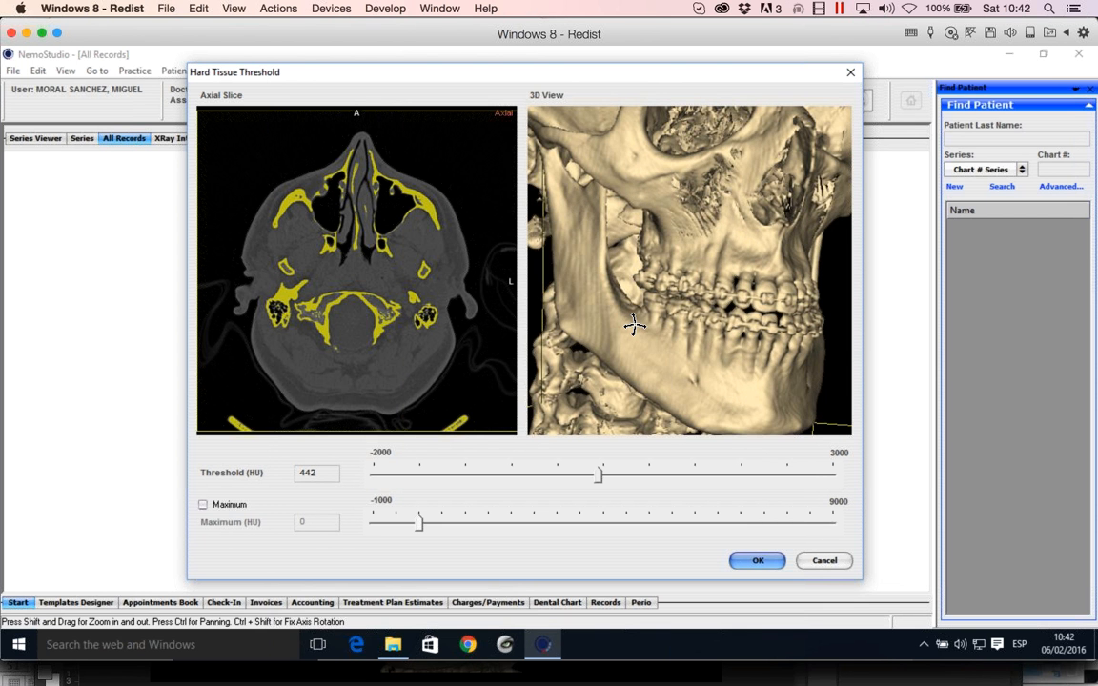
{"action": "left_click_drag", "start_coordinate": [635, 325], "coordinate": [641, 331]}
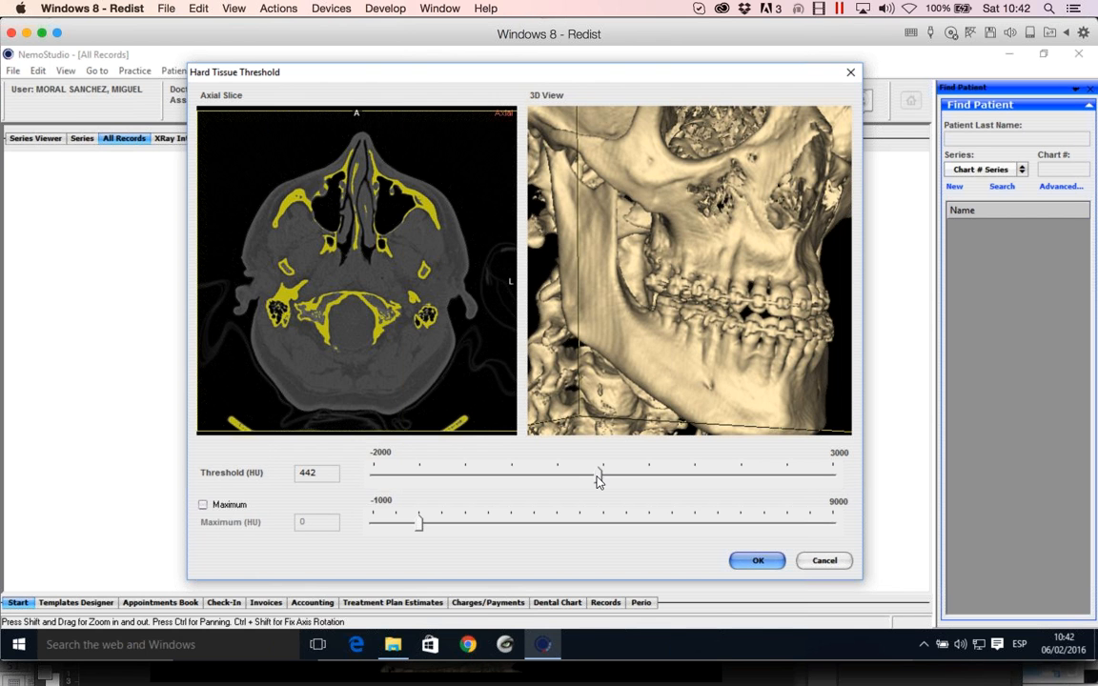
{"action": "left_click_drag", "start_coordinate": [595, 477], "coordinate": [593, 473]}
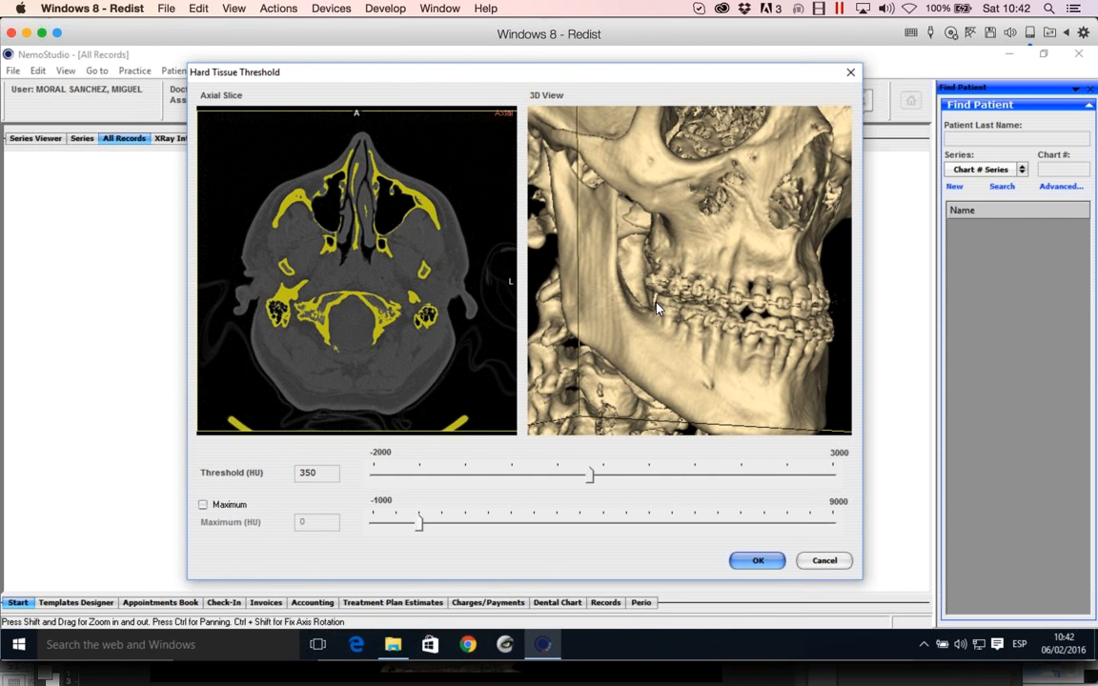
- Check the mandible, teeth and maxillary bone surfaces in 3D against the 350 HU threshold
{"action": "left_click_drag", "start_coordinate": [701, 328], "coordinate": [645, 297]}
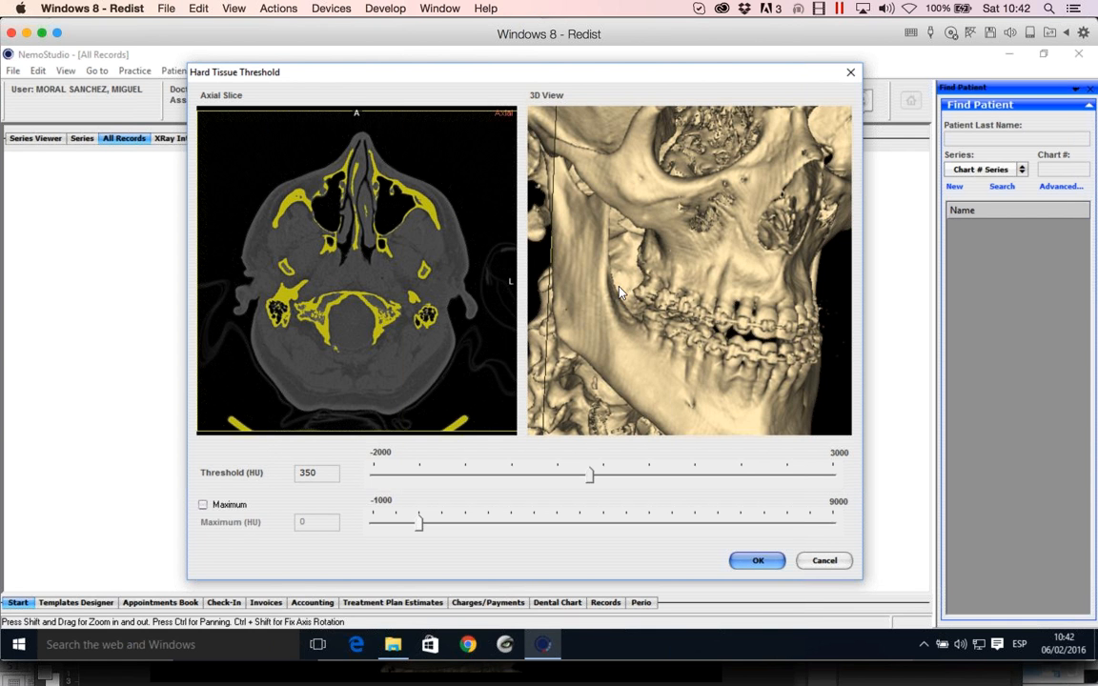
{"action": "left_click_drag", "start_coordinate": [619, 292], "coordinate": [673, 312]}
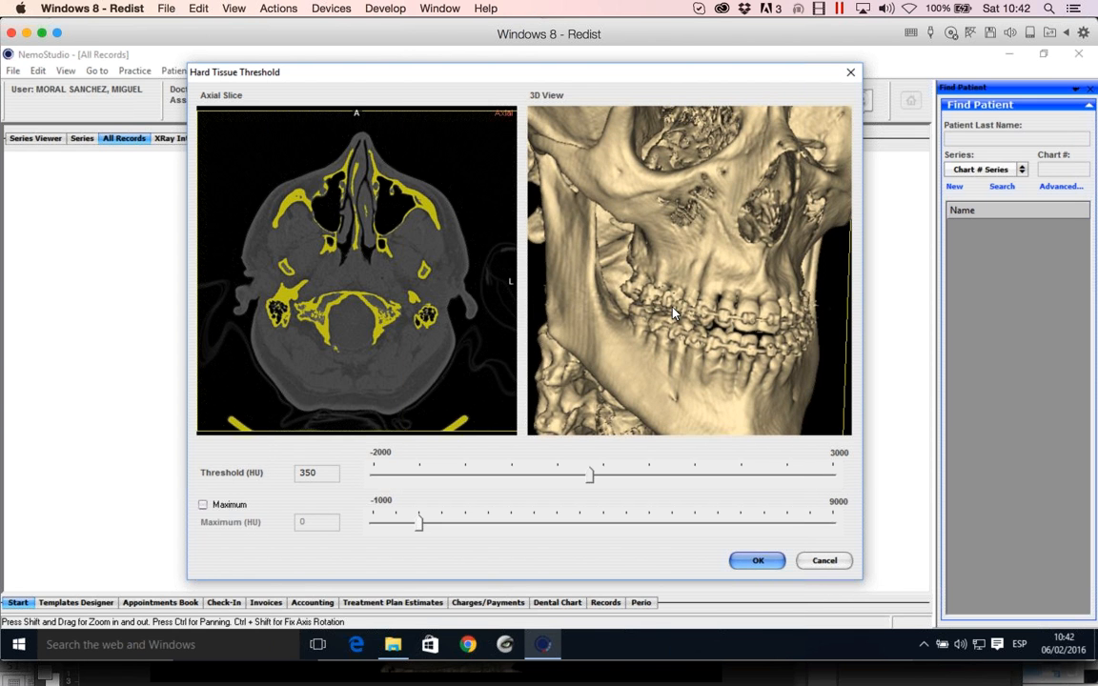
{"action": "left_click_drag", "start_coordinate": [695, 250], "coordinate": [692, 196]}
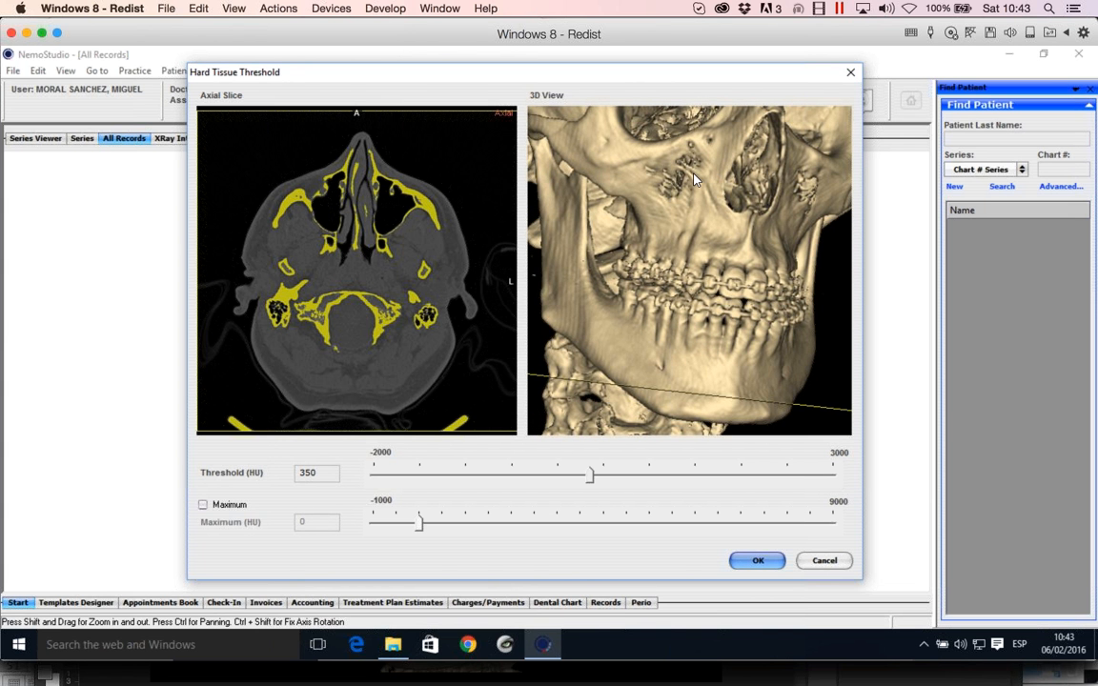
{"action": "double_click", "coordinate": [326, 471]}
{"action": "left_click_drag", "start_coordinate": [595, 269], "coordinate": [673, 313]}
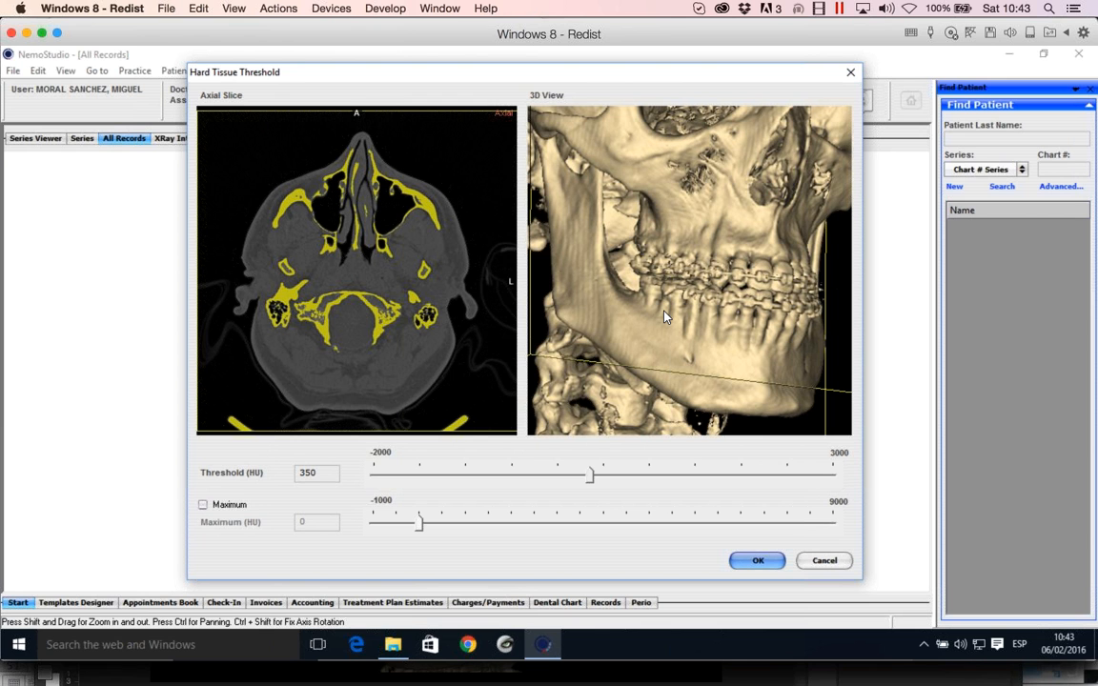
{"action": "double_click", "coordinate": [307, 472]}
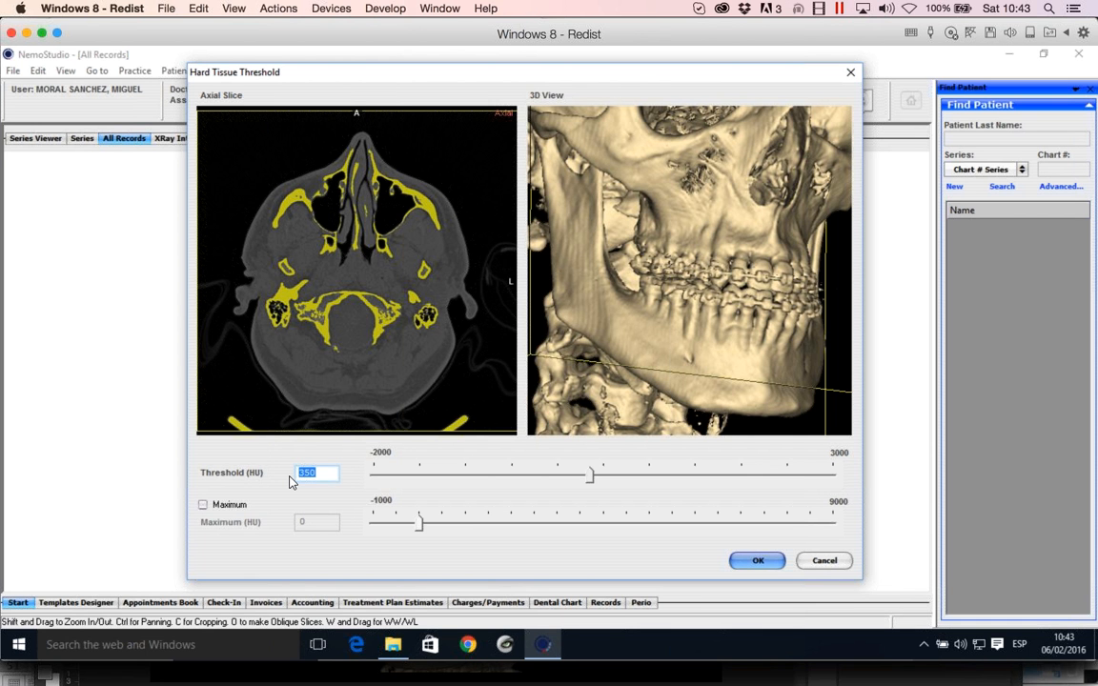
- Accept the 350 HU hard tissue threshold and generate the 3D skull model
{"action": "left_click", "coordinate": [654, 317]}
{"action": "left_click_drag", "start_coordinate": [319, 473], "coordinate": [278, 473]}
{"action": "left_click", "coordinate": [655, 355]}
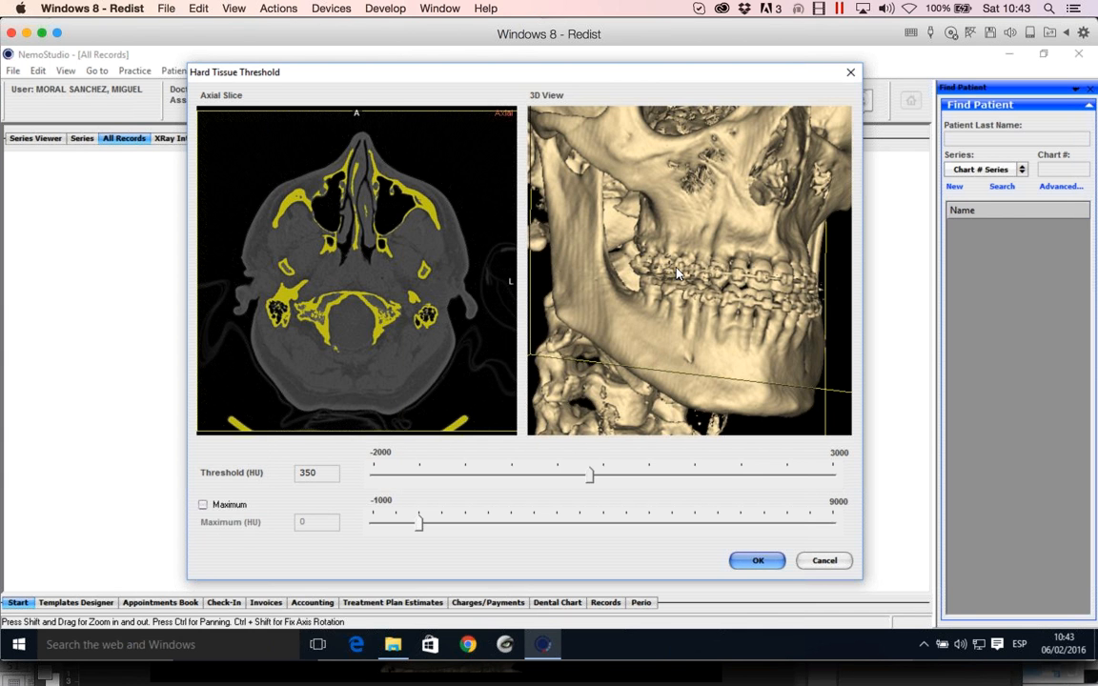
{"action": "left_click", "coordinate": [741, 560]}
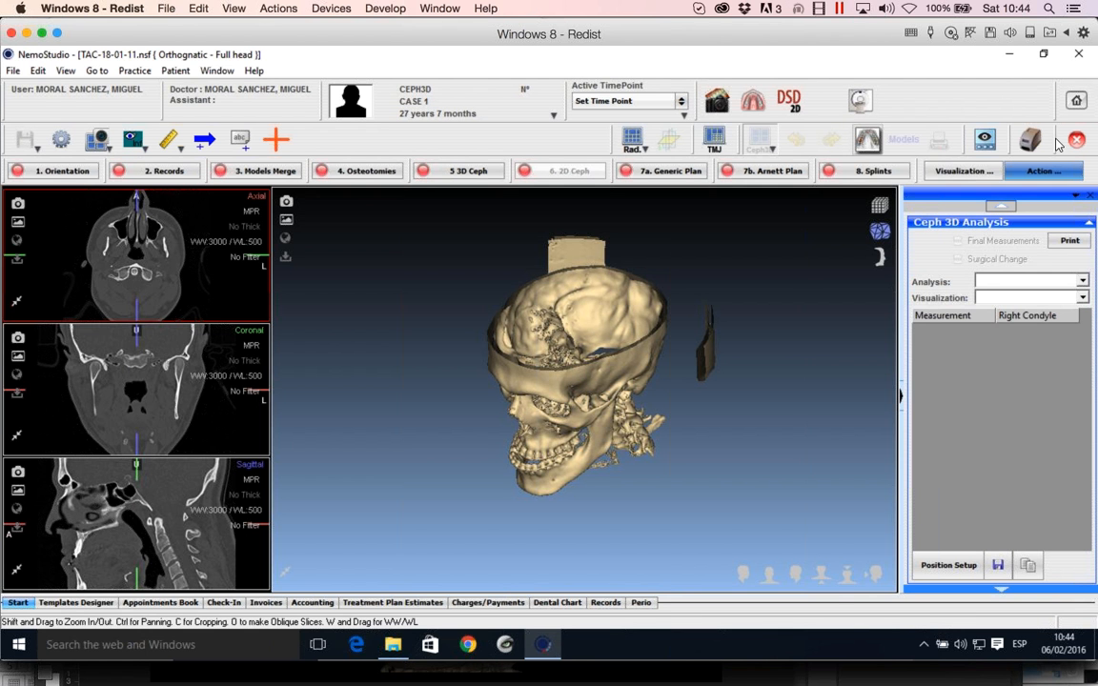
- Expand the Anatomy section of the workflow actions and select the Bone model
{"action": "left_click", "coordinate": [486, 170]}
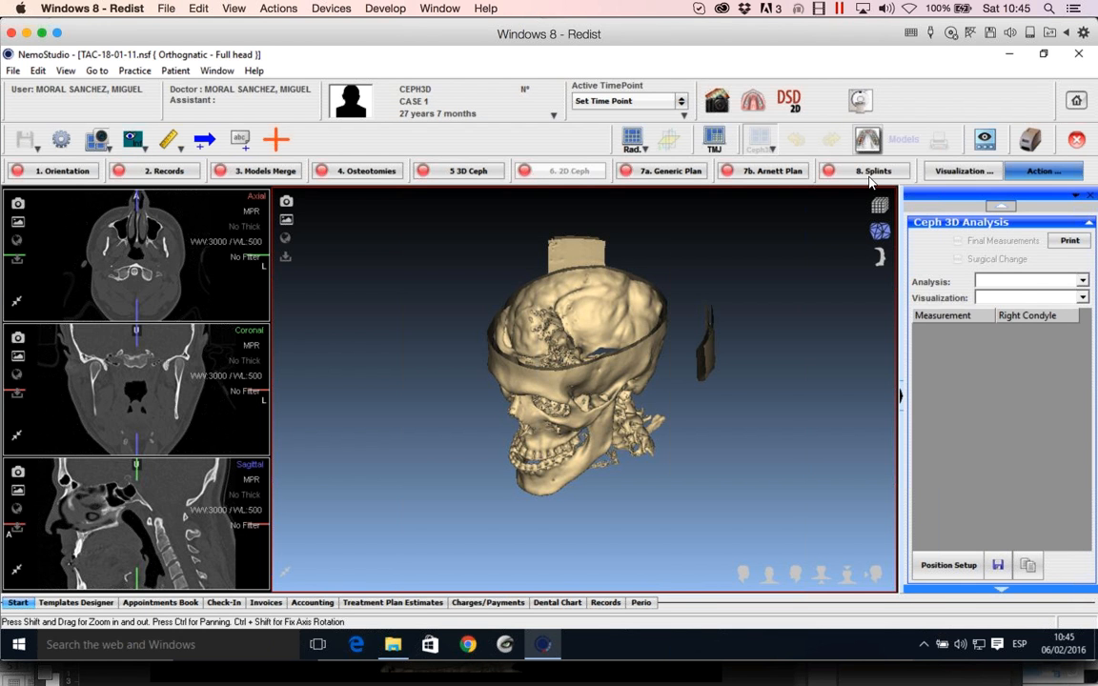
{"action": "left_click", "coordinate": [962, 174]}
{"action": "left_click", "coordinate": [948, 588]}
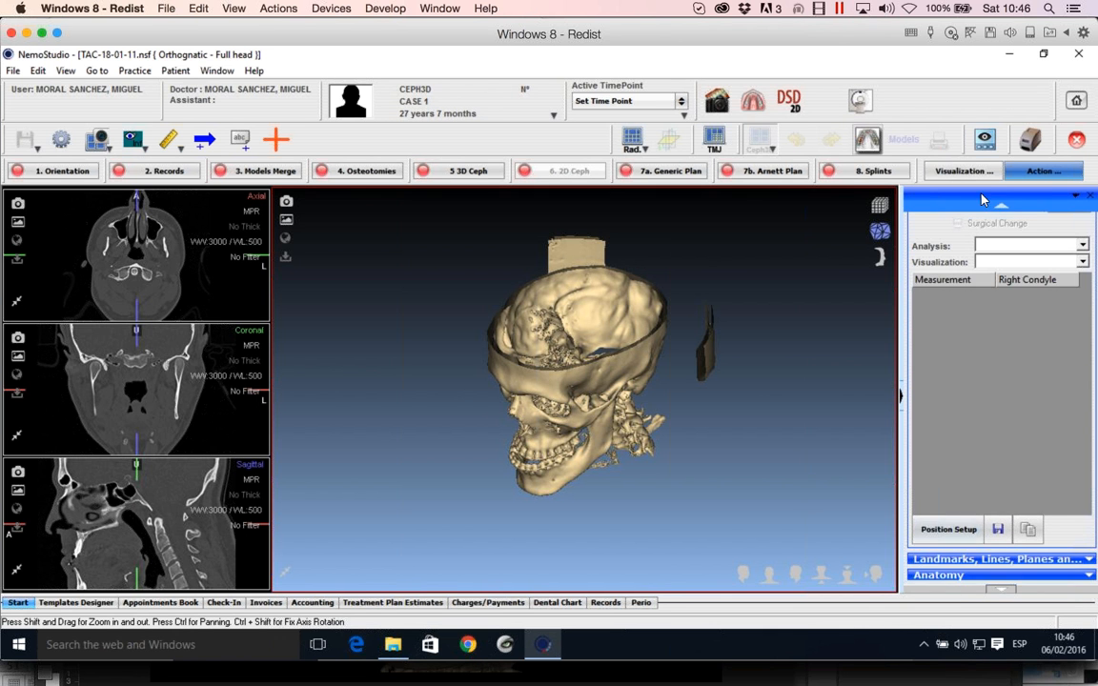
{"action": "scroll", "coordinate": [931, 230], "scroll_direction": "up", "scroll_amount": 3}
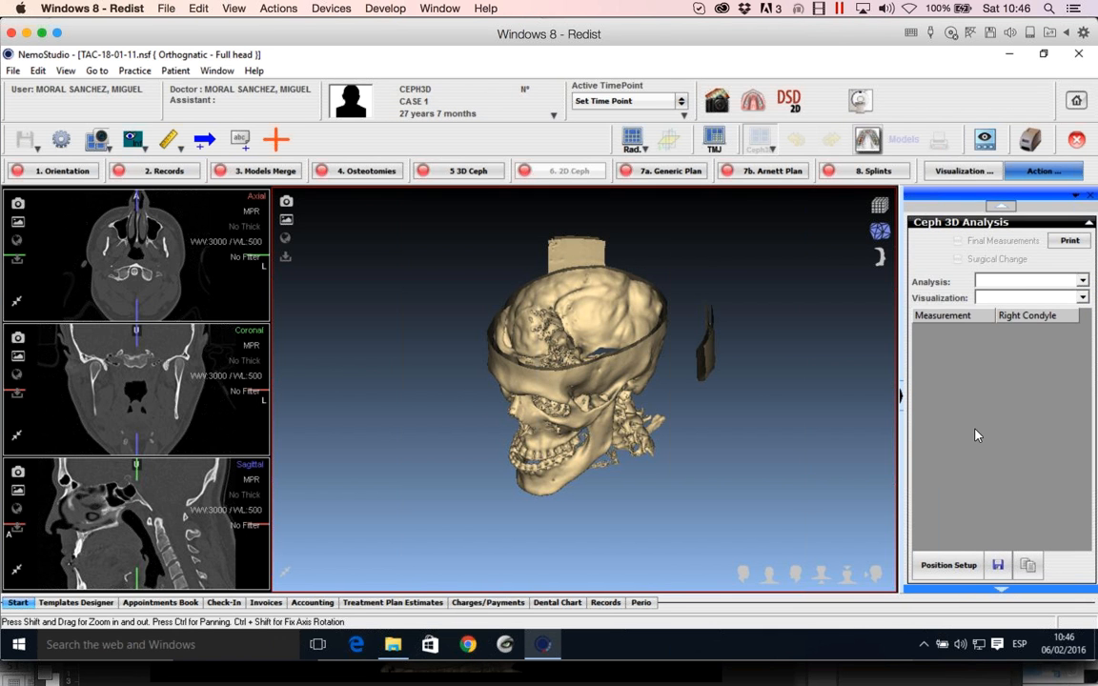
{"action": "left_click", "coordinate": [957, 589]}
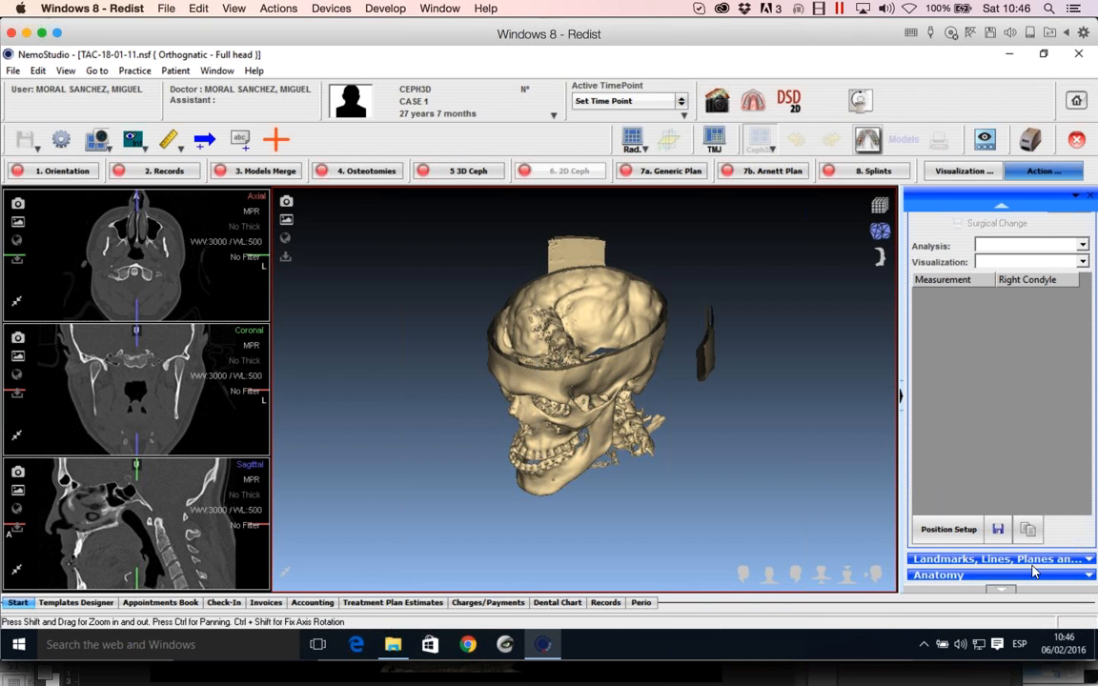
{"action": "left_click", "coordinate": [948, 575]}
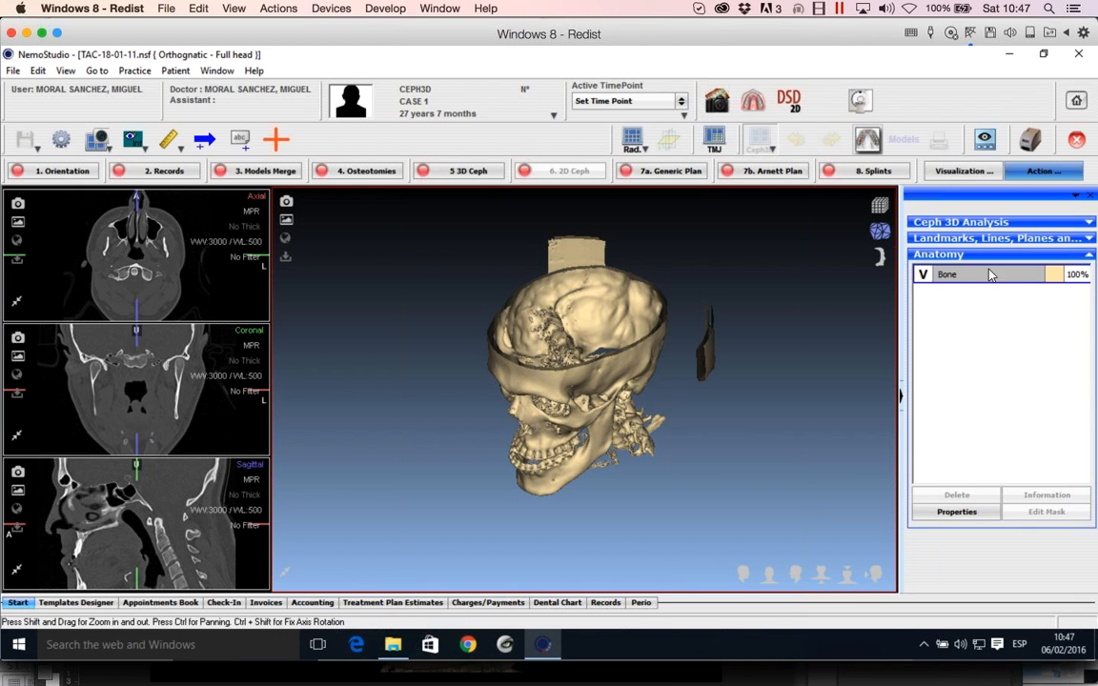
{"action": "left_click", "coordinate": [941, 274]}
- Collapse the actions area beside the 3D view to give the slices and skull model more room
{"action": "left_click", "coordinate": [894, 397]}
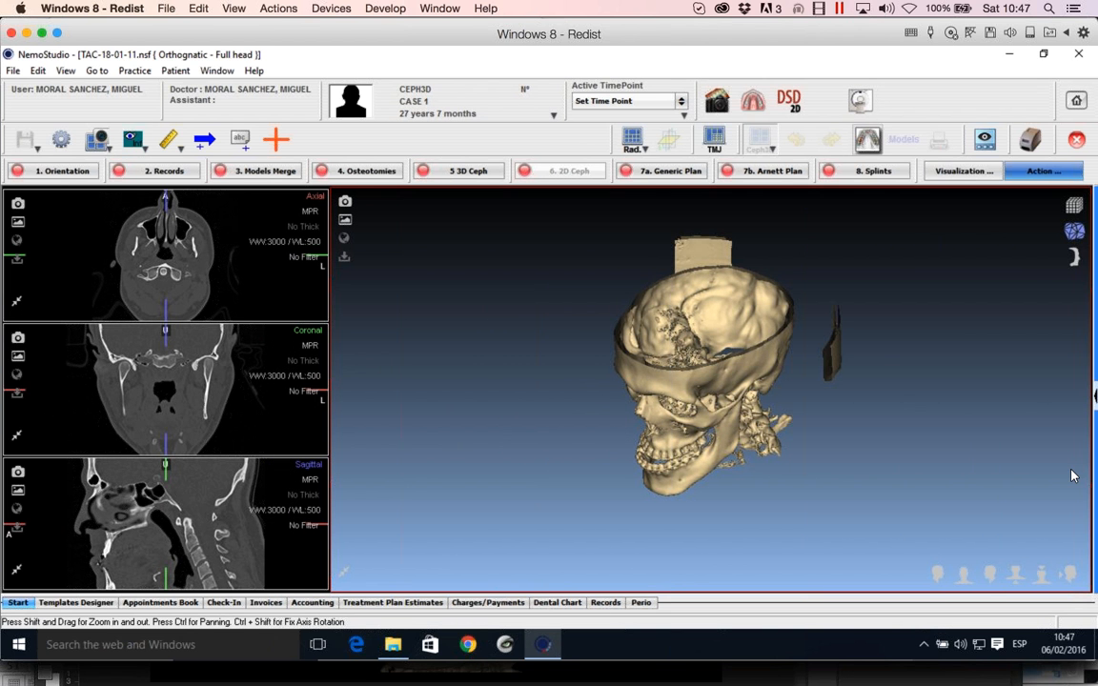
{"action": "left_click", "coordinate": [1094, 396]}
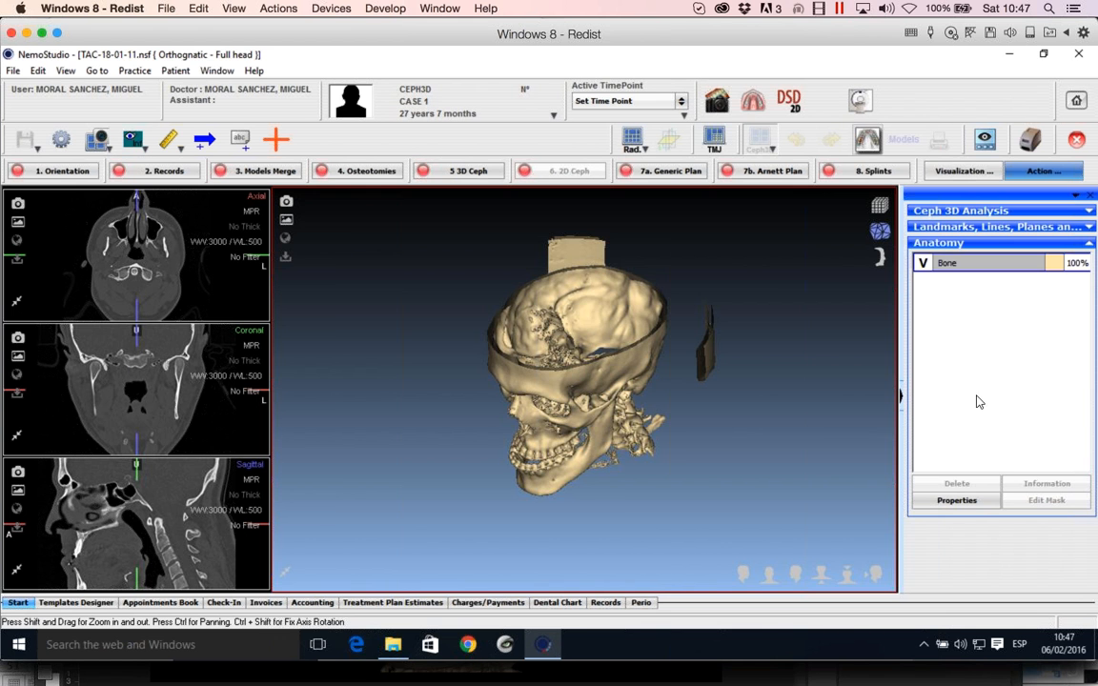
{"action": "left_click", "coordinate": [905, 395]}
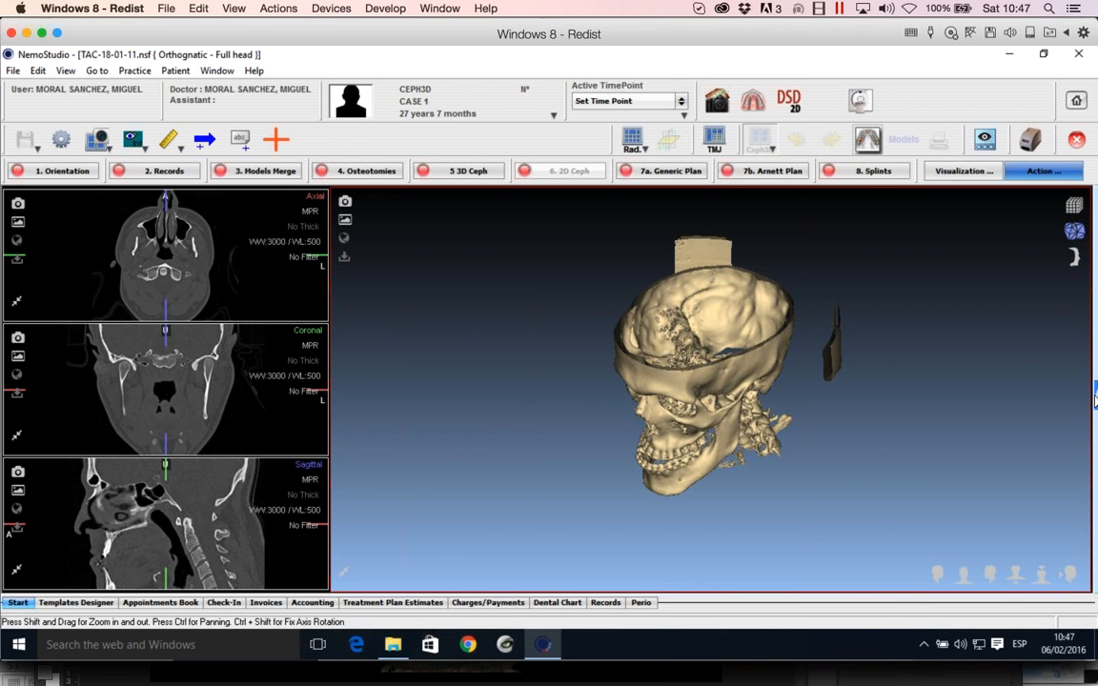
{"action": "left_click", "coordinate": [1094, 395]}
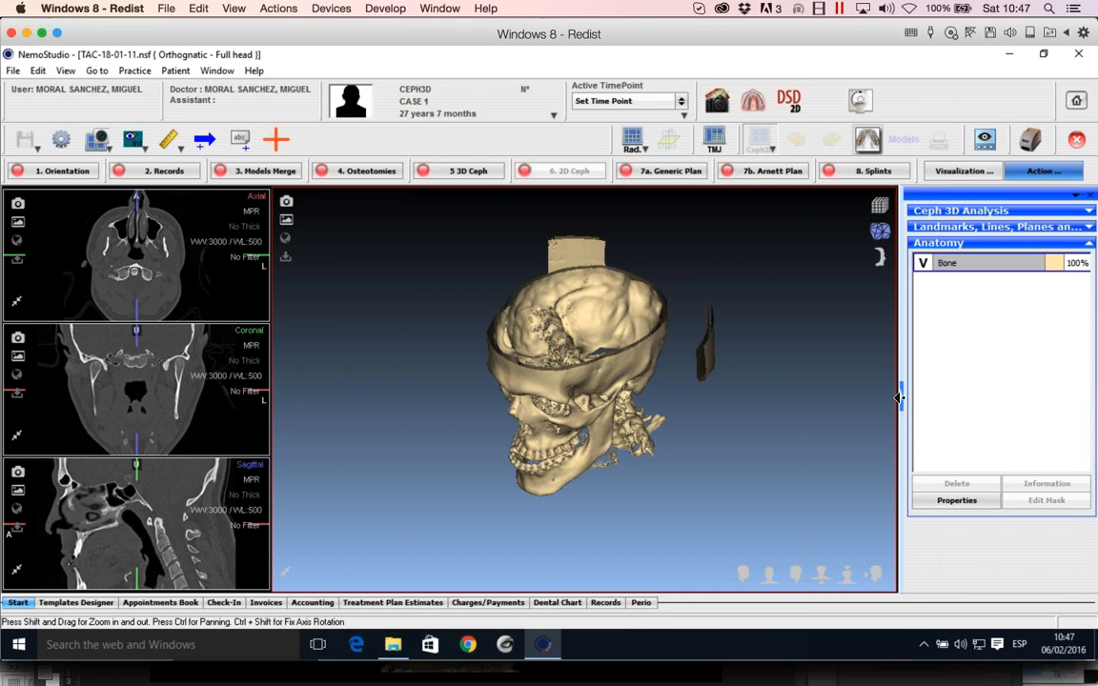
{"action": "left_click", "coordinate": [905, 400]}
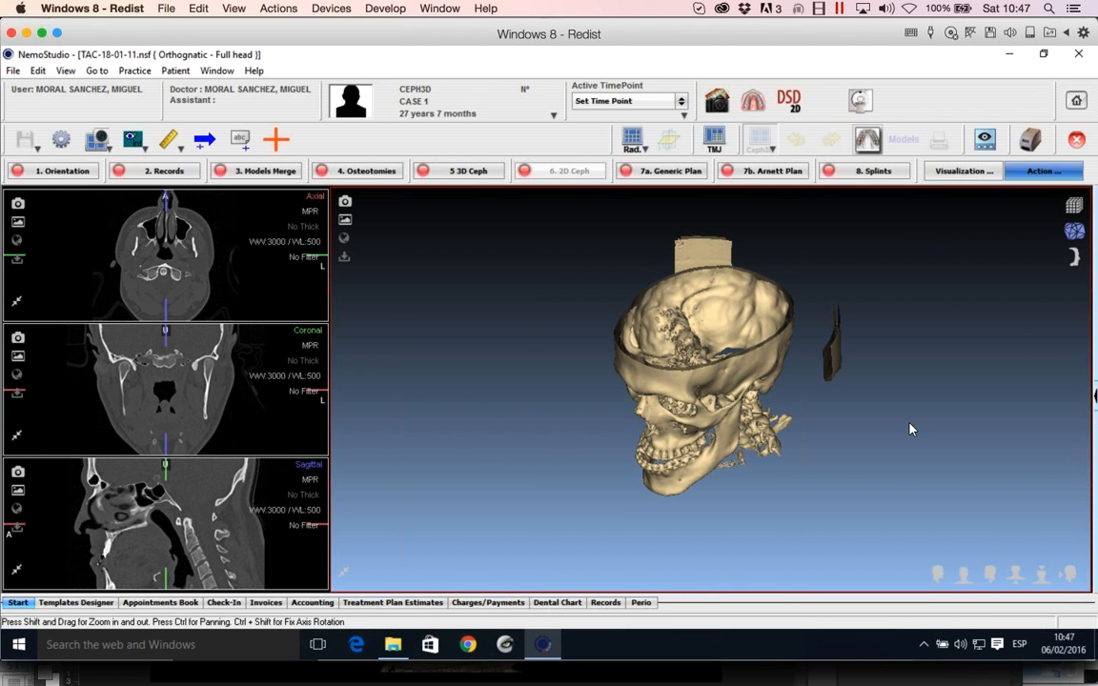
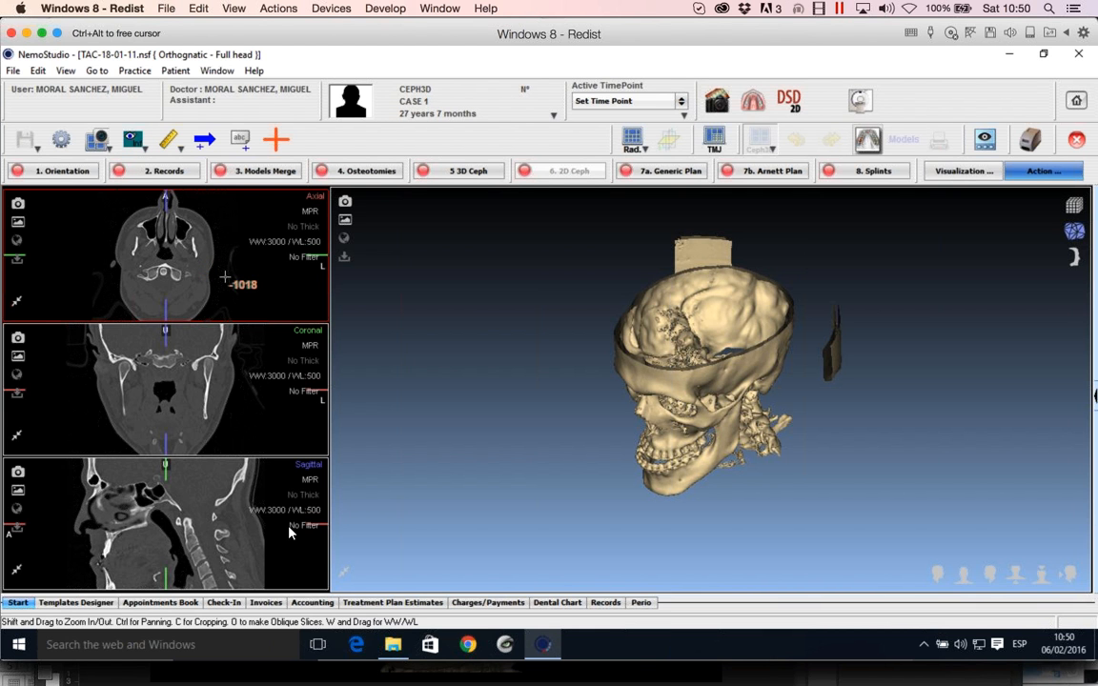
{"action": "left_click", "coordinate": [278, 331]}
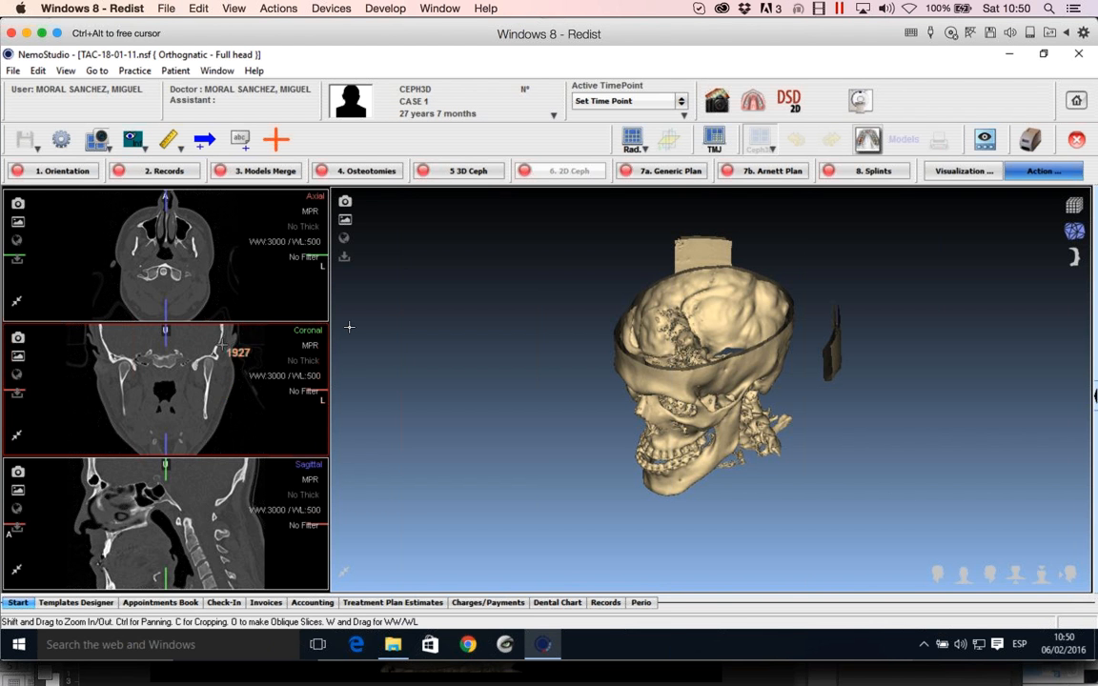
{"action": "left_click", "coordinate": [271, 265]}
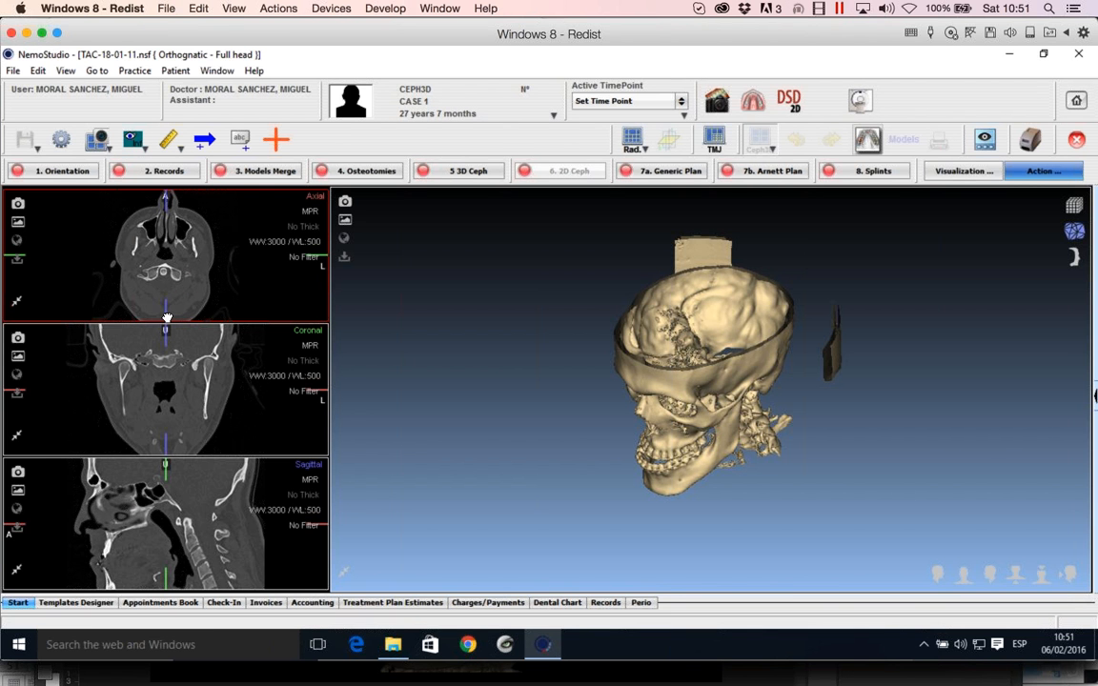
{"action": "left_click_drag", "start_coordinate": [166, 317], "coordinate": [166, 317]}
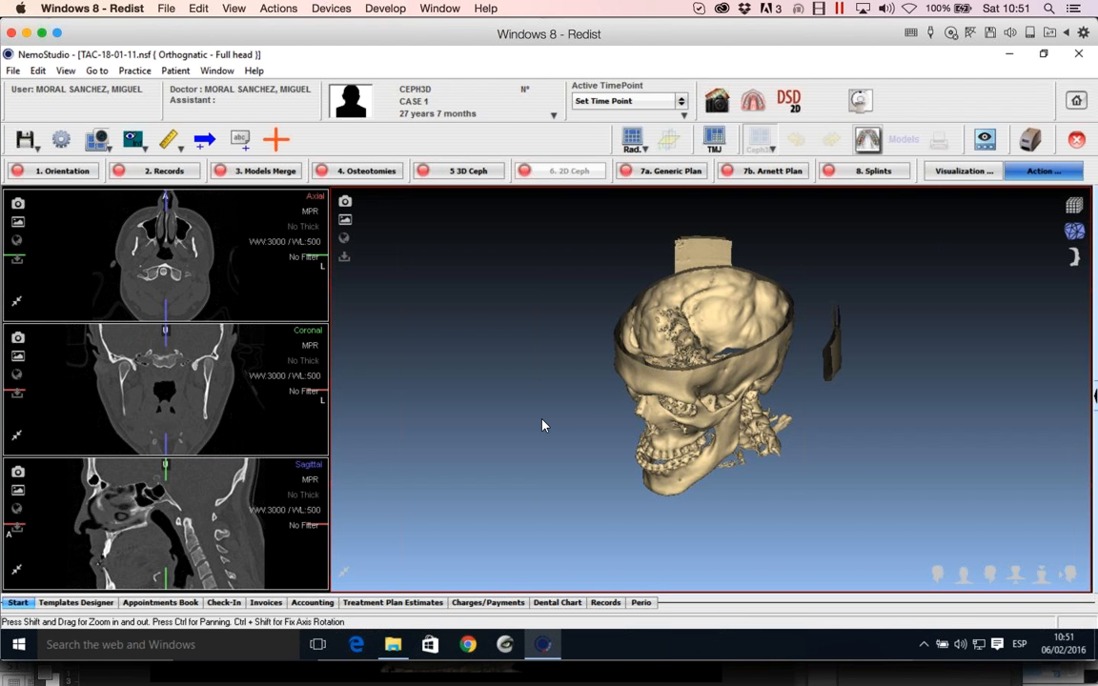
{"action": "right_click", "coordinate": [478, 300]}
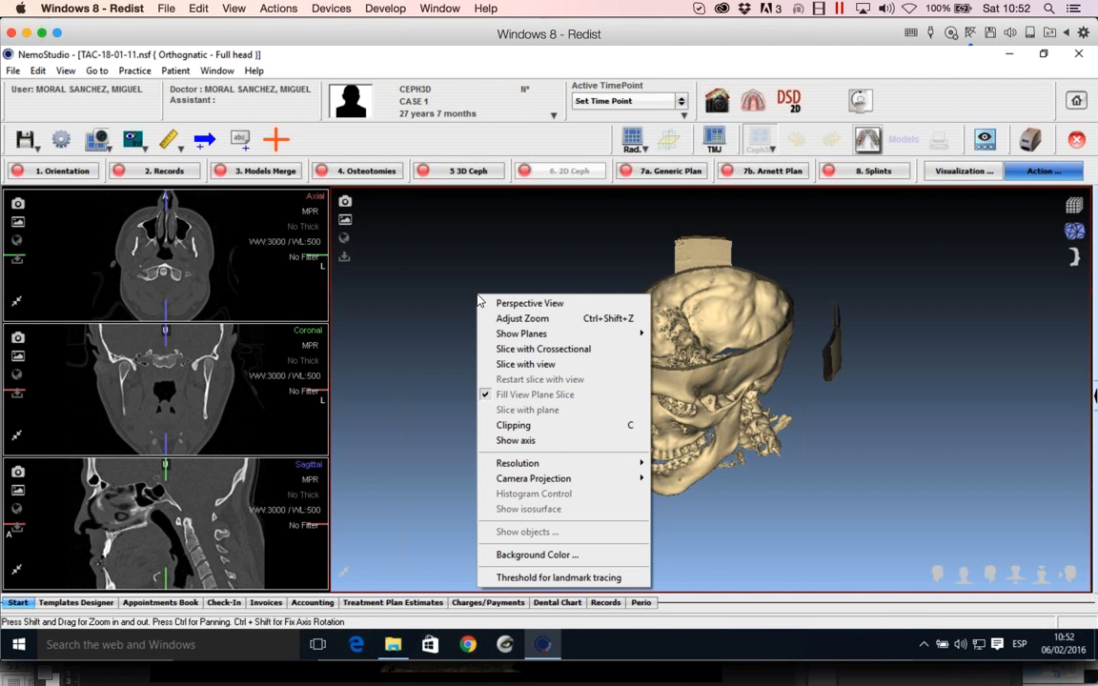
{"action": "left_click", "coordinate": [517, 267]}
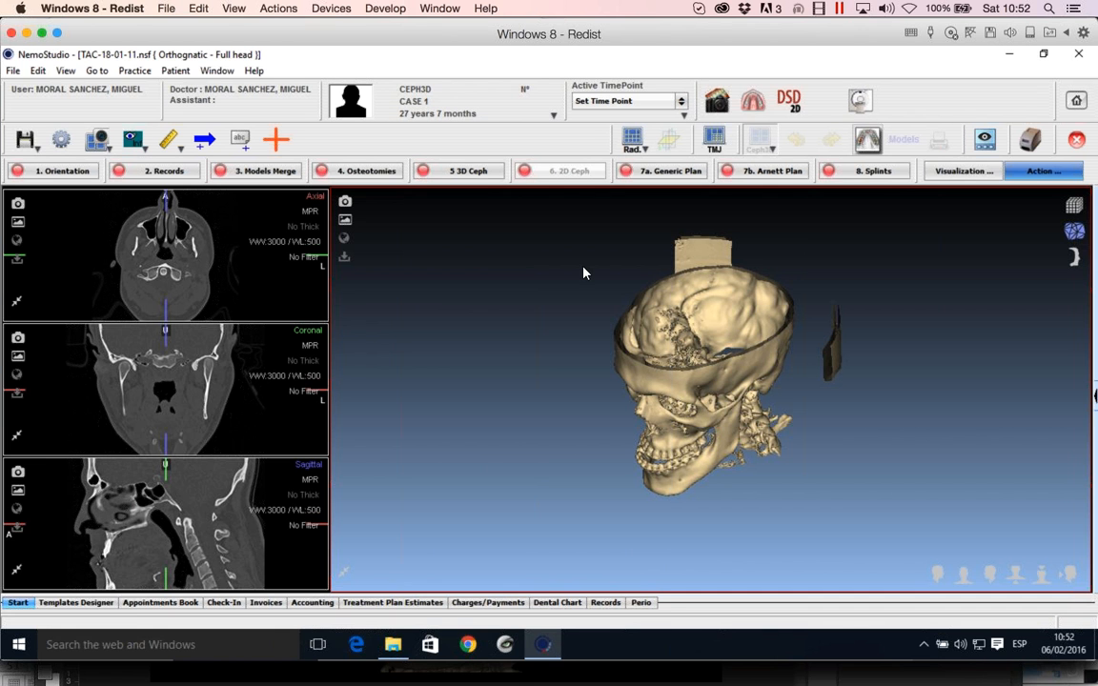
{"action": "right_click", "coordinate": [511, 345]}
{"action": "left_click", "coordinate": [453, 365]}
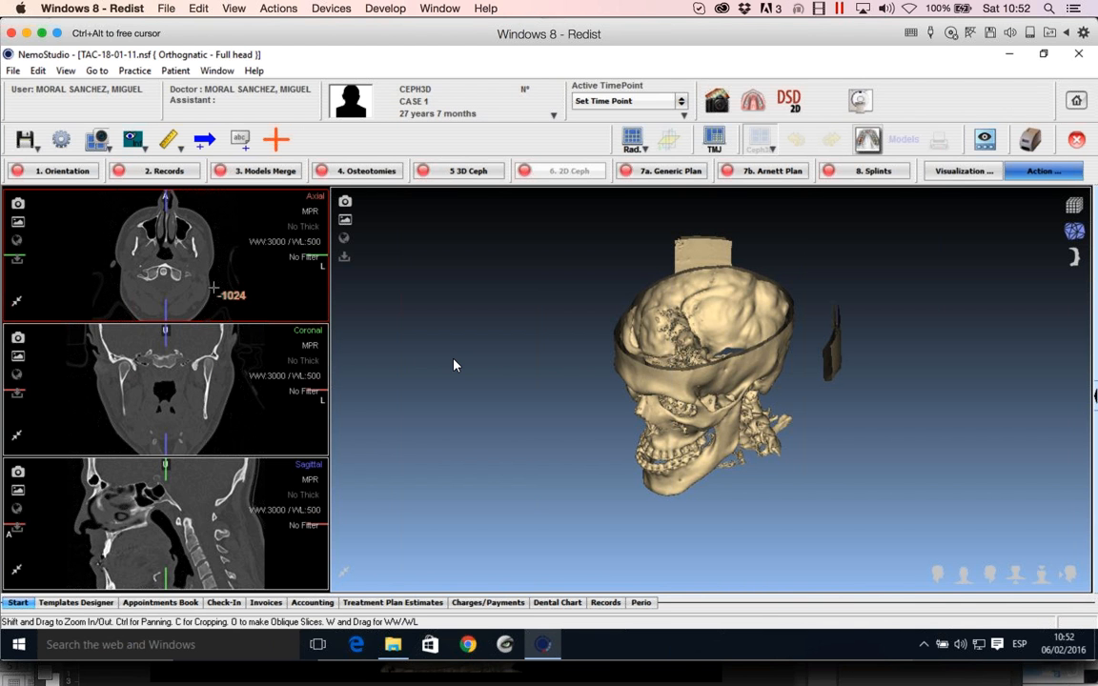
{"action": "right_click", "coordinate": [216, 291]}
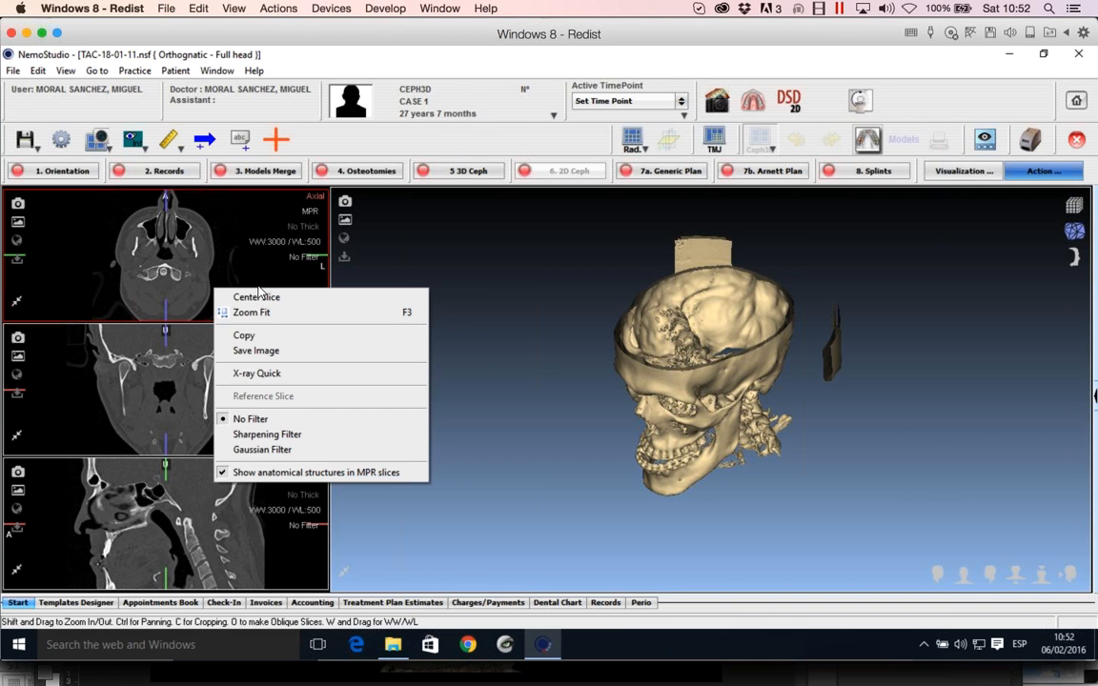
{"action": "left_click", "coordinate": [490, 304]}
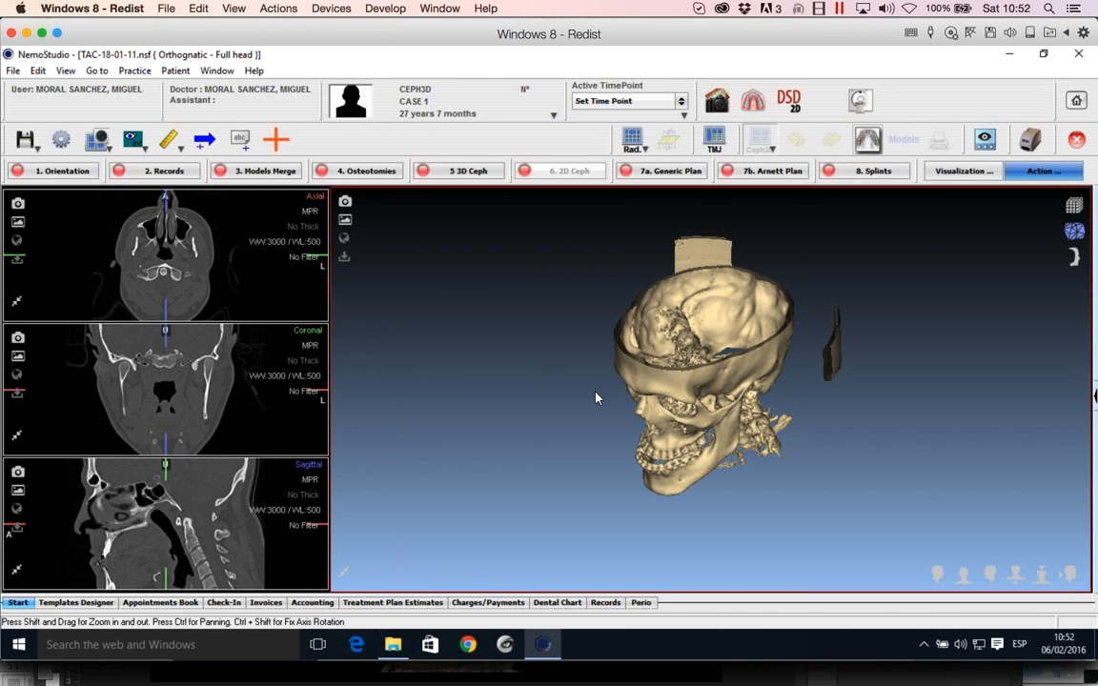
- Show the reference planes in the 3D view and inspect them on the skull from the opposite side
{"action": "right_click", "coordinate": [524, 348]}
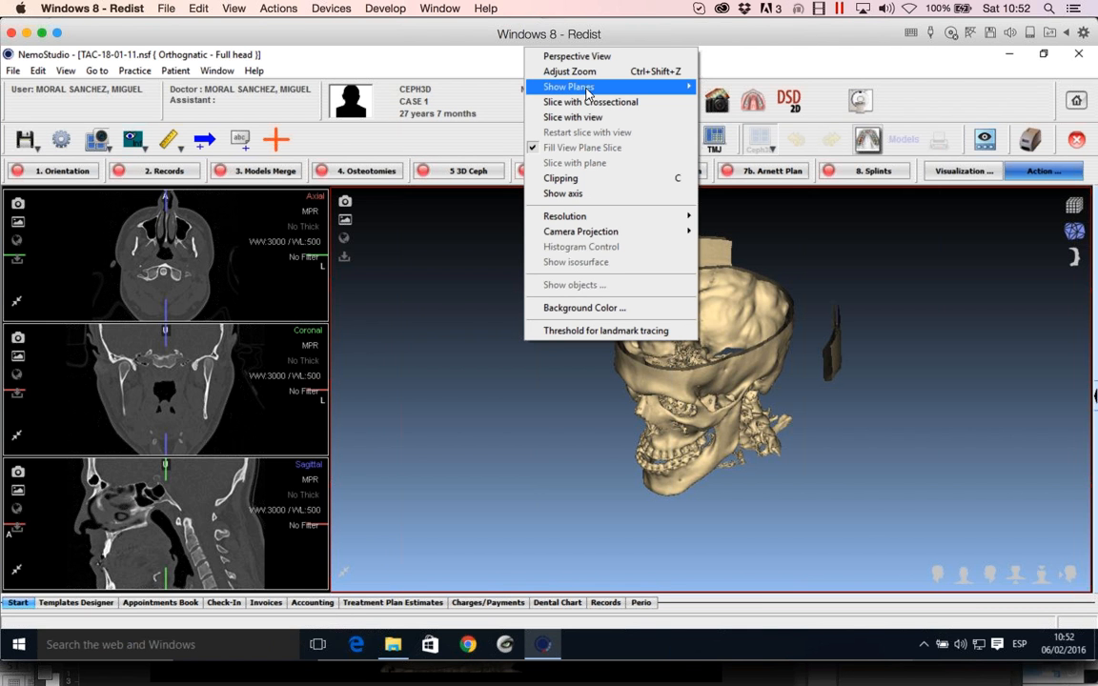
{"action": "mouse_move", "coordinate": [587, 89]}
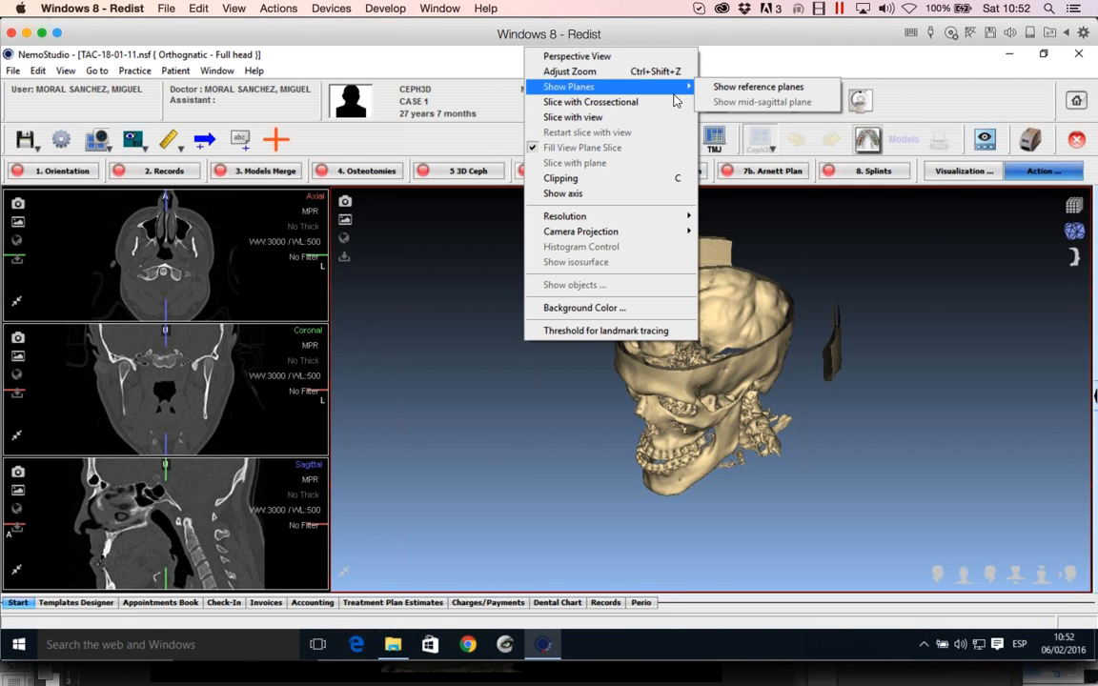
{"action": "left_click", "coordinate": [724, 90]}
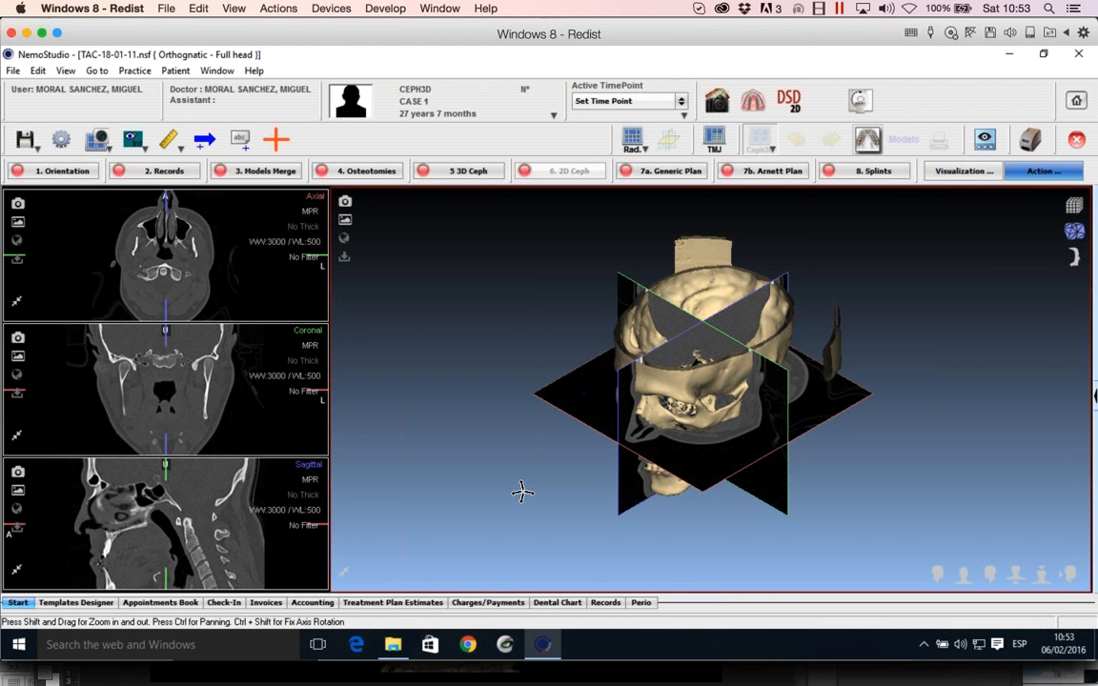
{"action": "left_click_drag", "start_coordinate": [523, 492], "coordinate": [790, 491]}
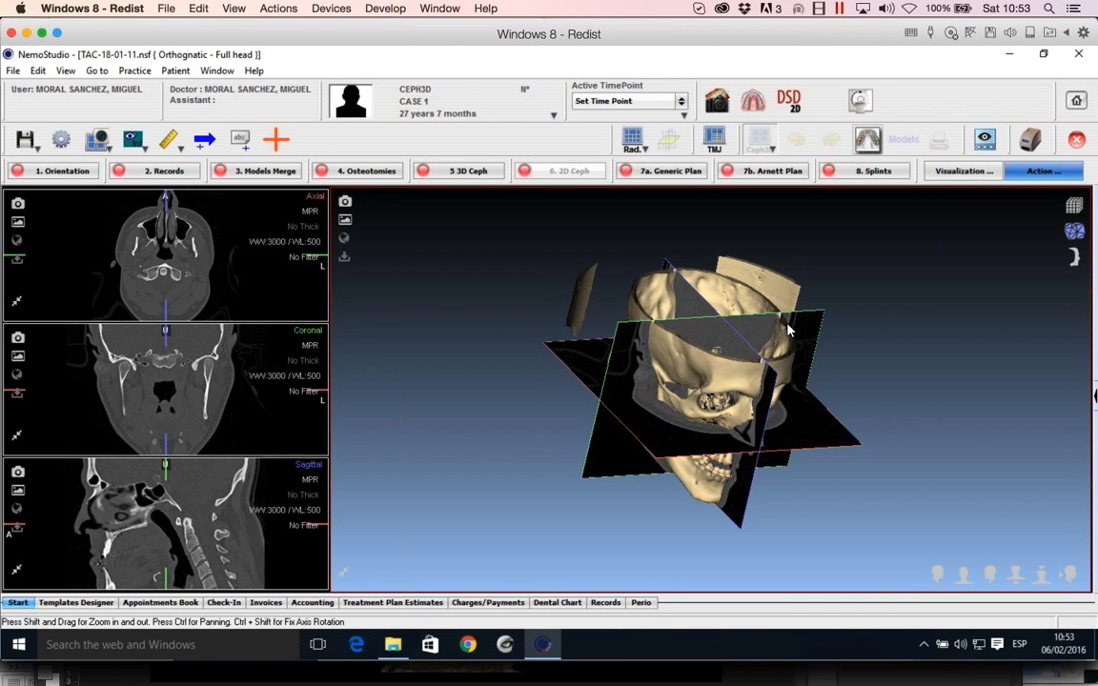
{"action": "right_click", "coordinate": [620, 514]}
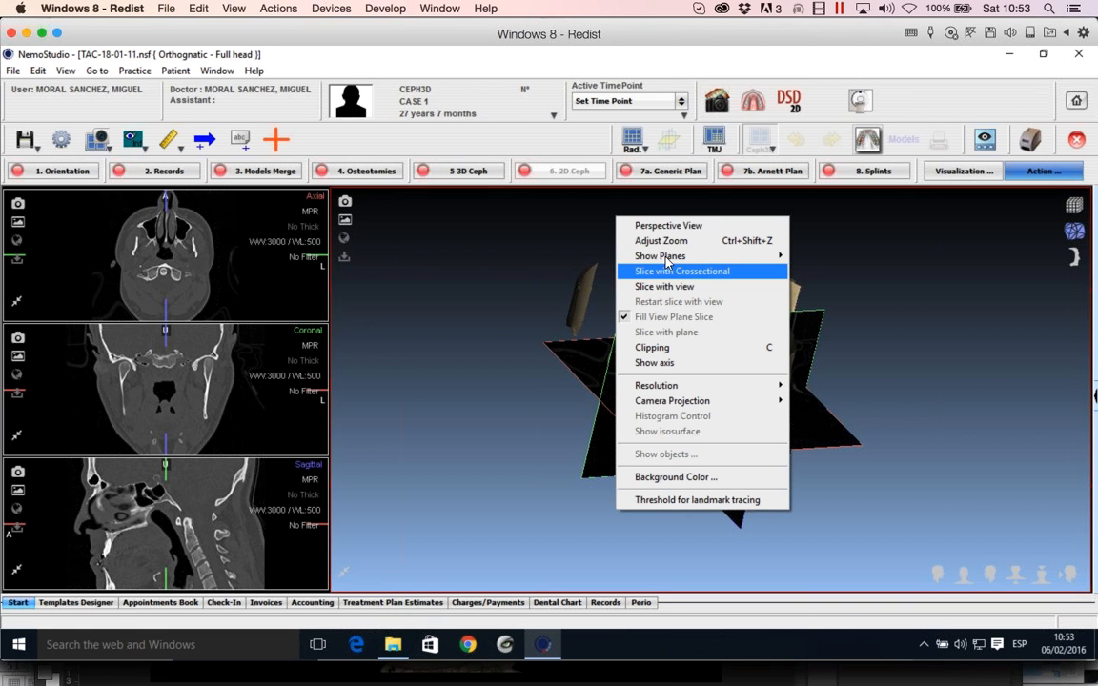
{"action": "mouse_move", "coordinate": [667, 256]}
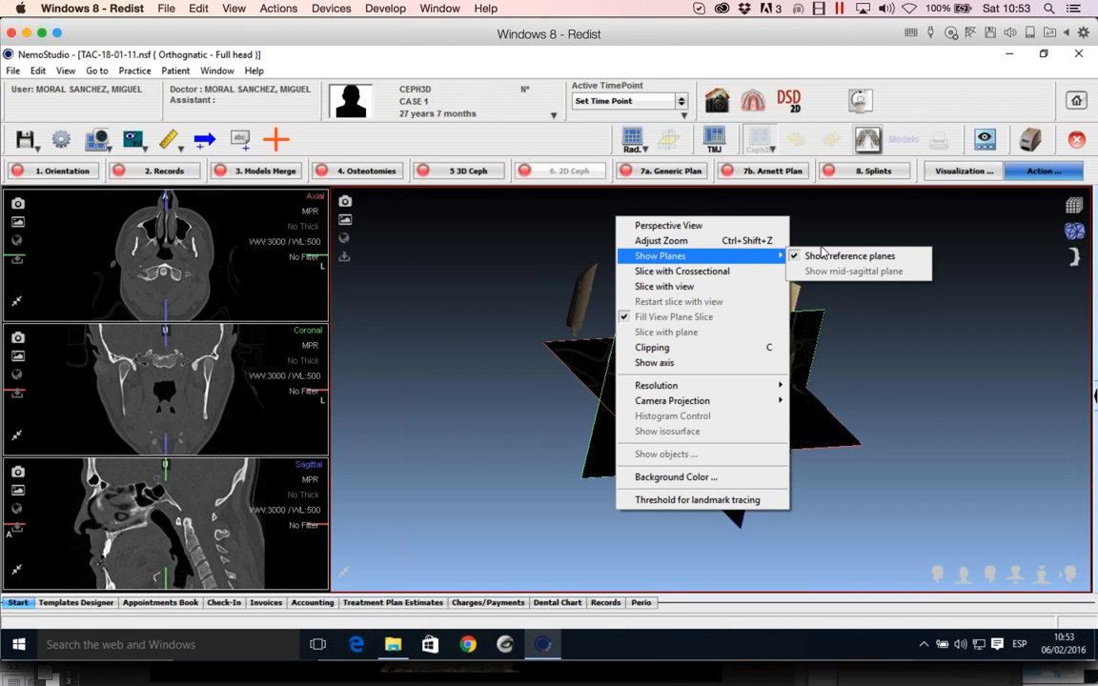
{"action": "left_click", "coordinate": [828, 304]}
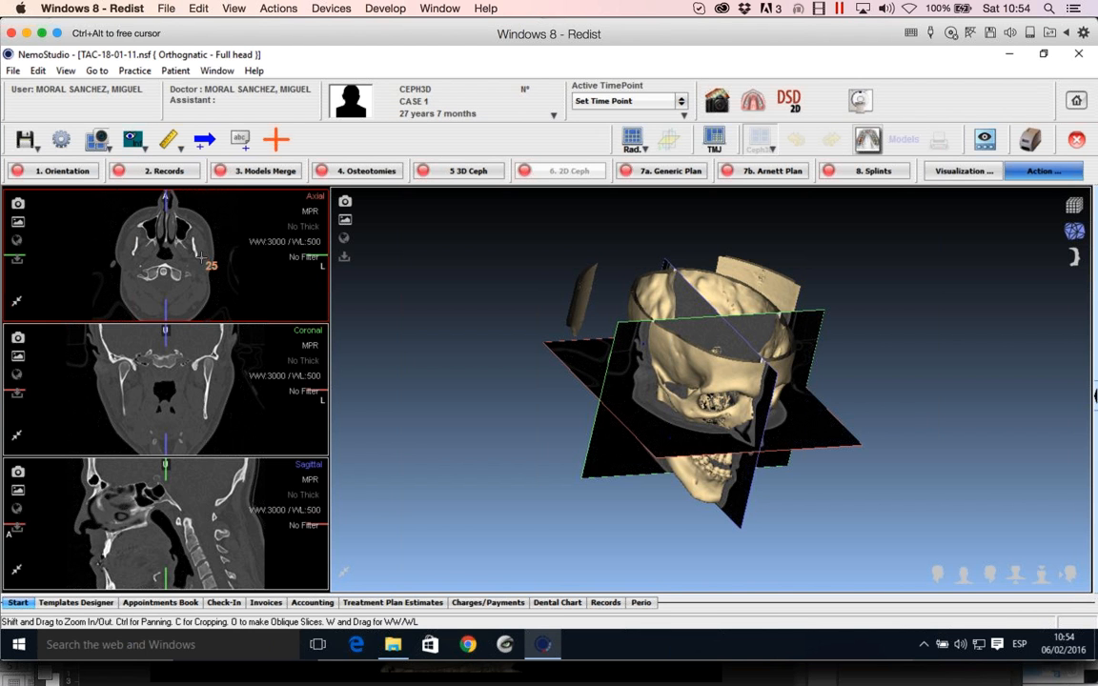
- Browse the axial slices down through the maxilla and mandible, following the axial reference plane on the 3D skull
{"action": "scroll", "coordinate": [201, 256], "scroll_direction": "down", "scroll_amount": 5}
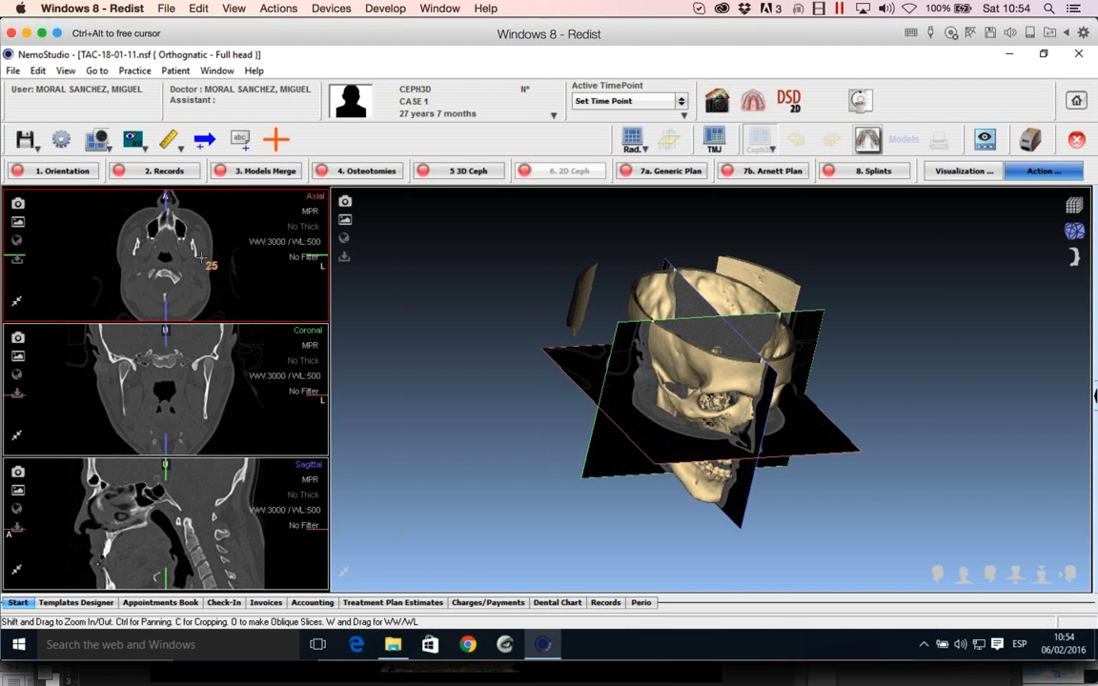
{"action": "scroll", "coordinate": [200, 256], "scroll_direction": "down", "scroll_amount": 5}
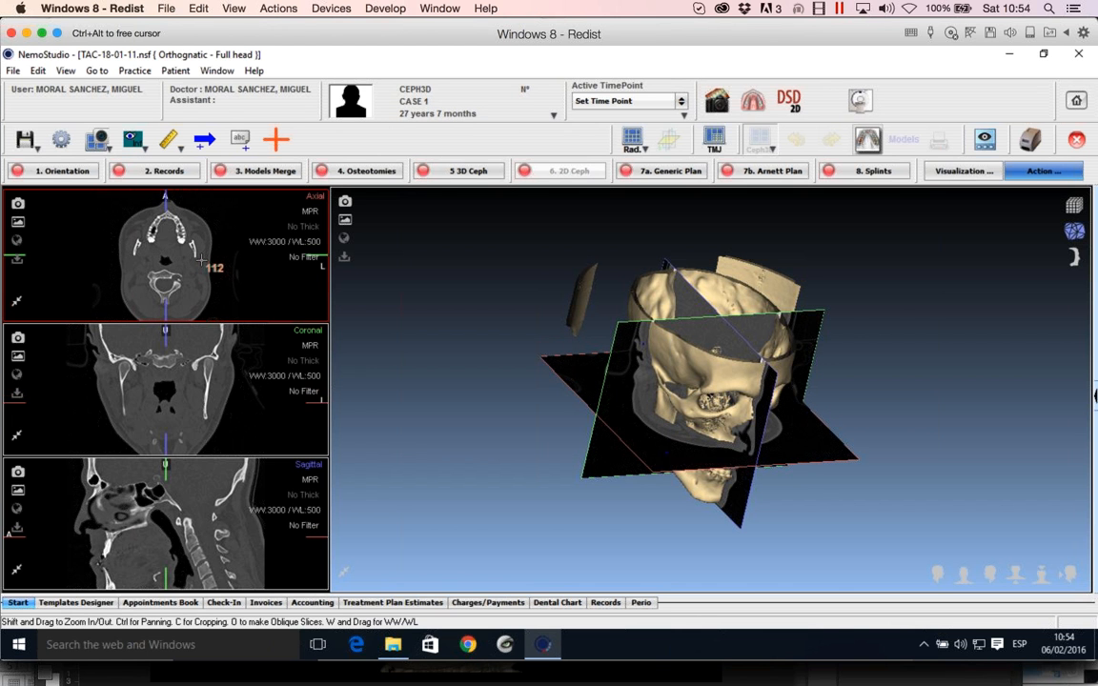
{"action": "scroll", "coordinate": [200, 258], "scroll_direction": "down", "scroll_amount": 5}
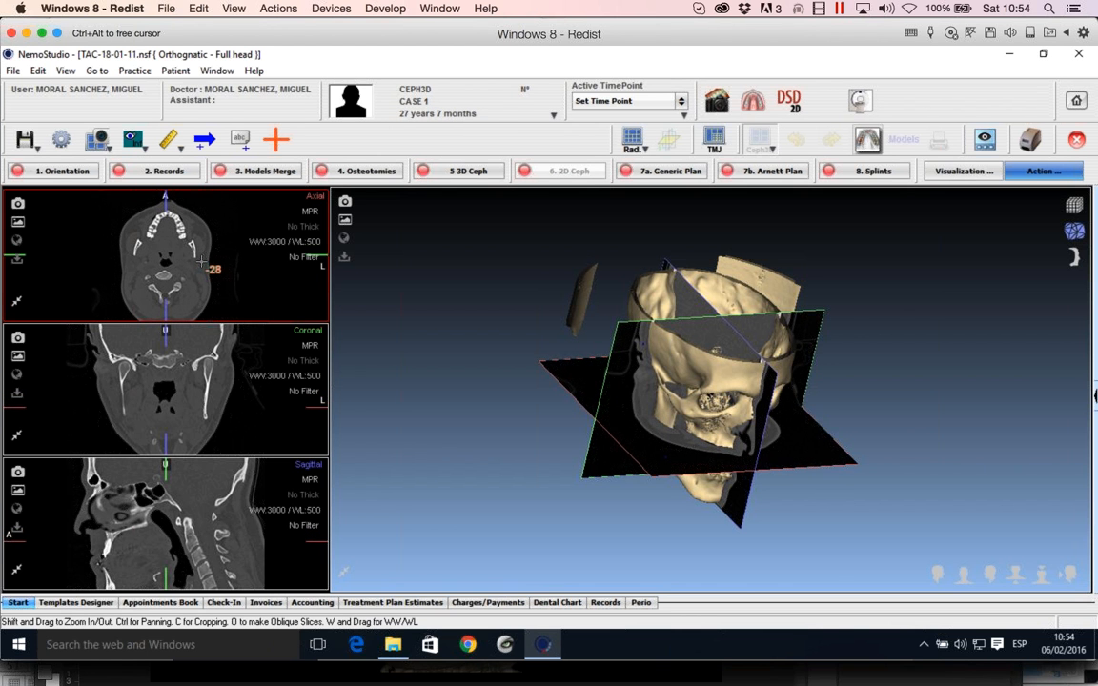
{"action": "scroll", "coordinate": [201, 268], "scroll_direction": "down", "scroll_amount": 2}
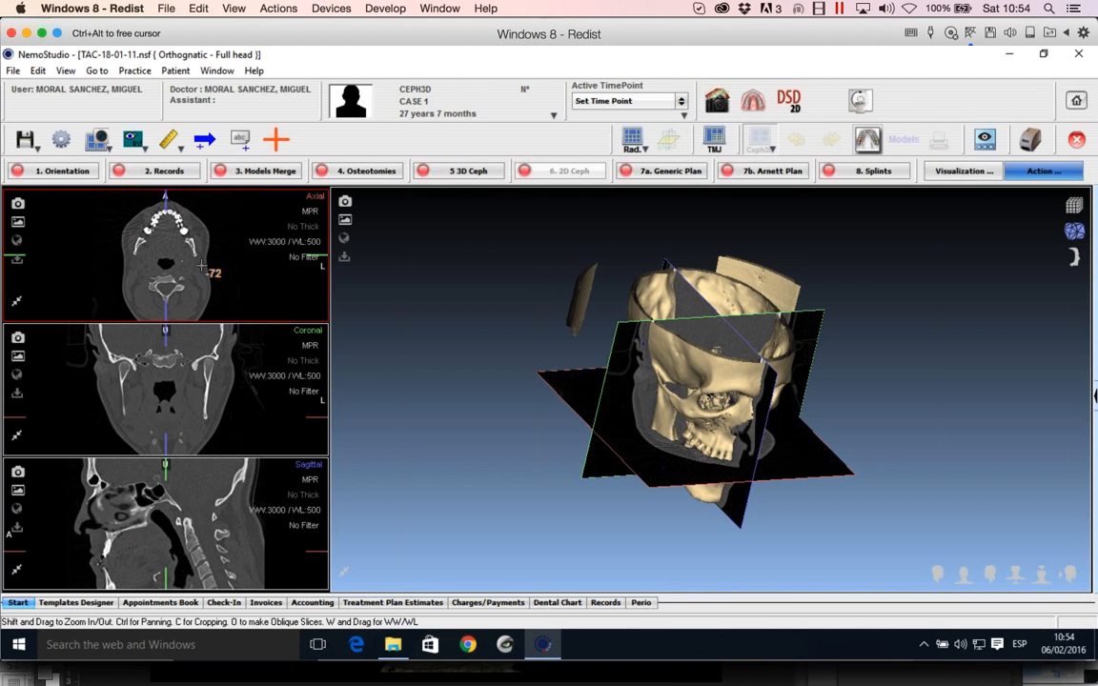
{"action": "scroll", "coordinate": [201, 268], "scroll_direction": "down", "scroll_amount": 3}
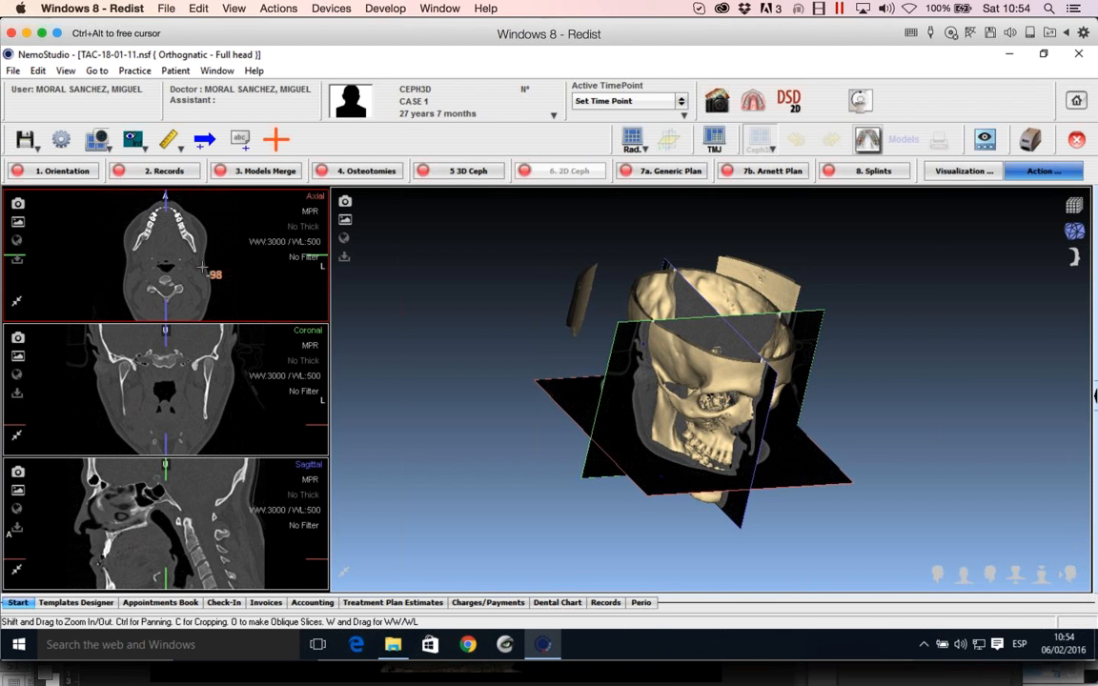
{"action": "scroll", "coordinate": [208, 280], "scroll_direction": "up", "scroll_amount": 3}
{"action": "scroll", "coordinate": [208, 281], "scroll_direction": "down", "scroll_amount": 2}
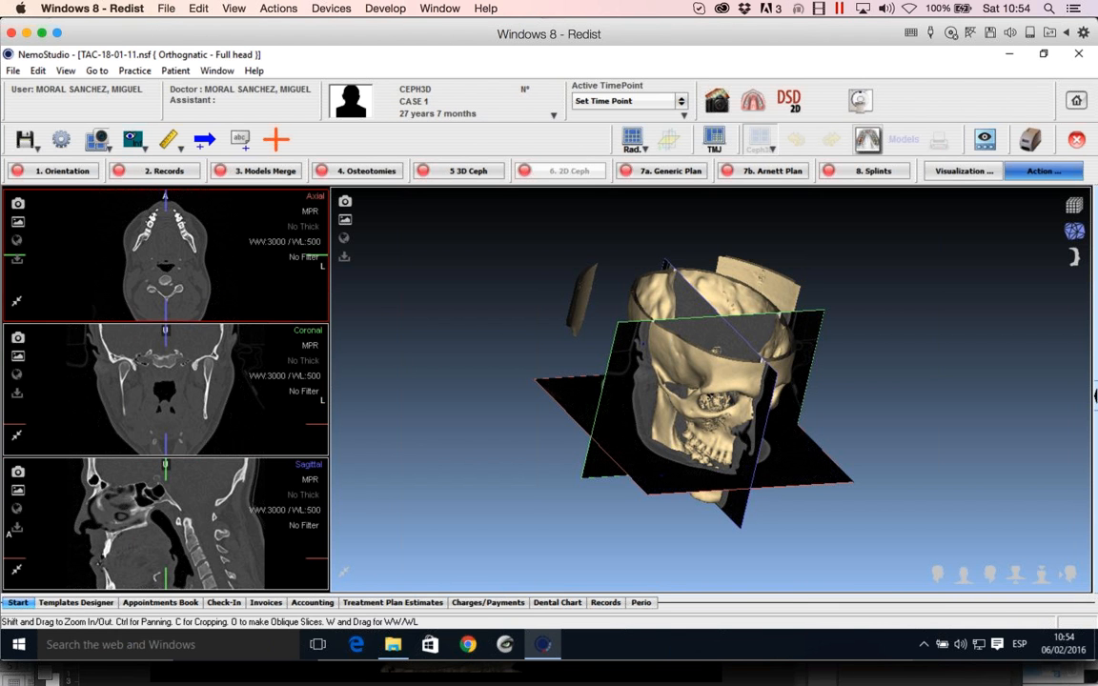
{"action": "scroll", "coordinate": [219, 253], "scroll_direction": "down", "scroll_amount": 2}
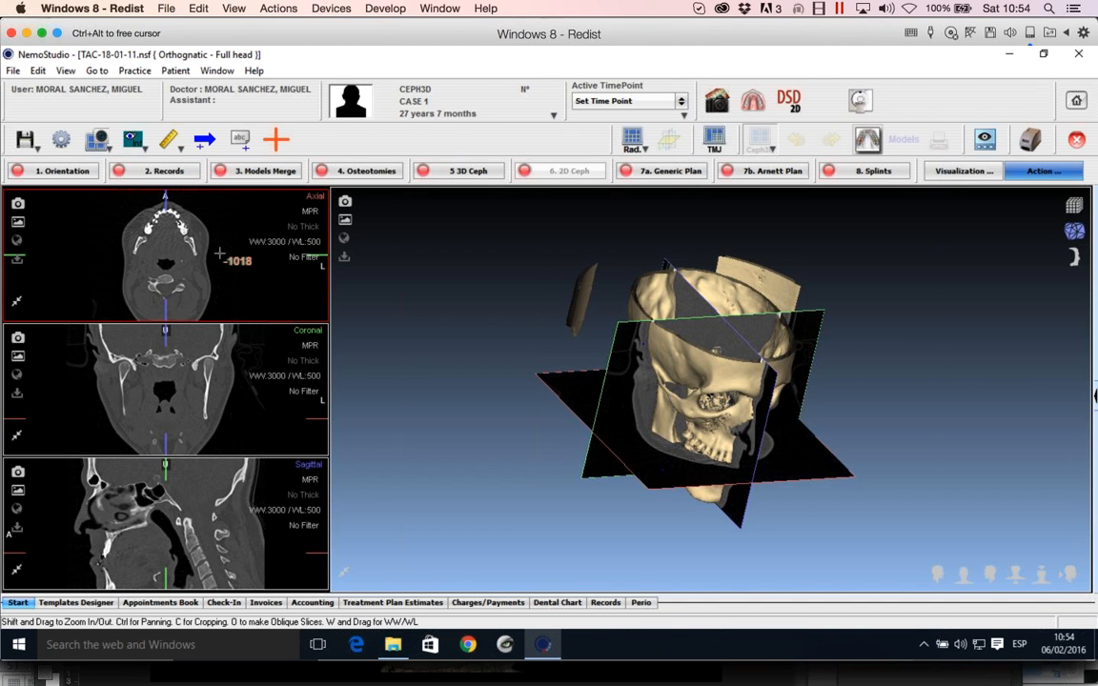
- Step down and back up through the axial slices around the teeth, tracking the axial plane on the skull model
{"action": "scroll", "coordinate": [219, 253], "scroll_direction": "down", "scroll_amount": 3}
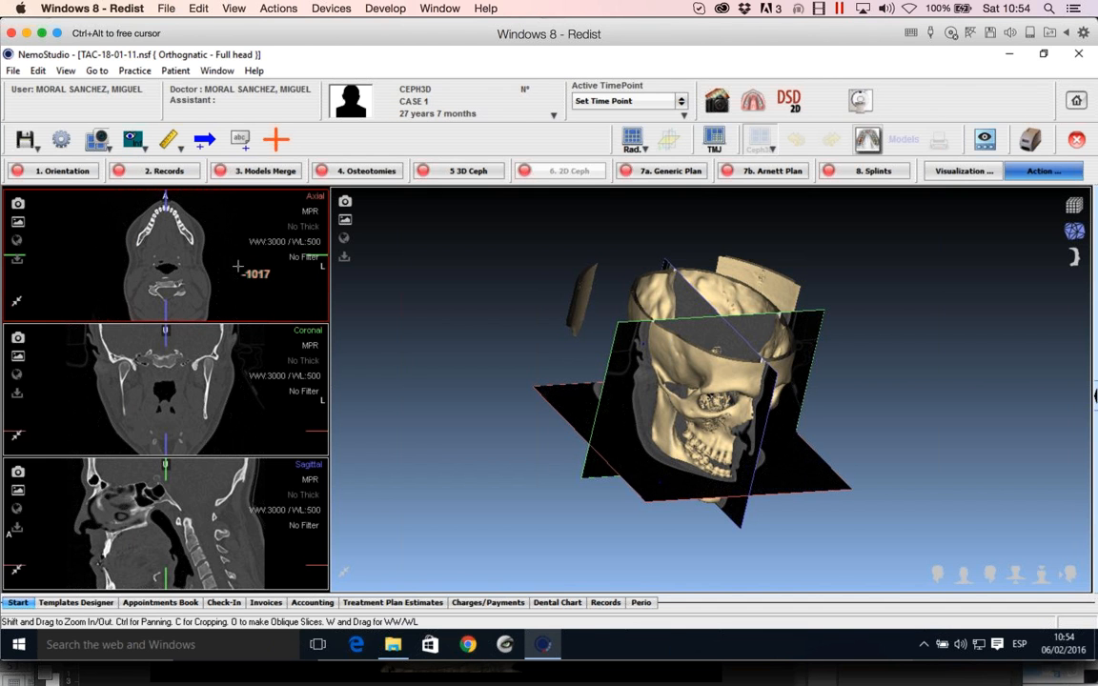
{"action": "scroll", "coordinate": [234, 267], "scroll_direction": "up", "scroll_amount": 4}
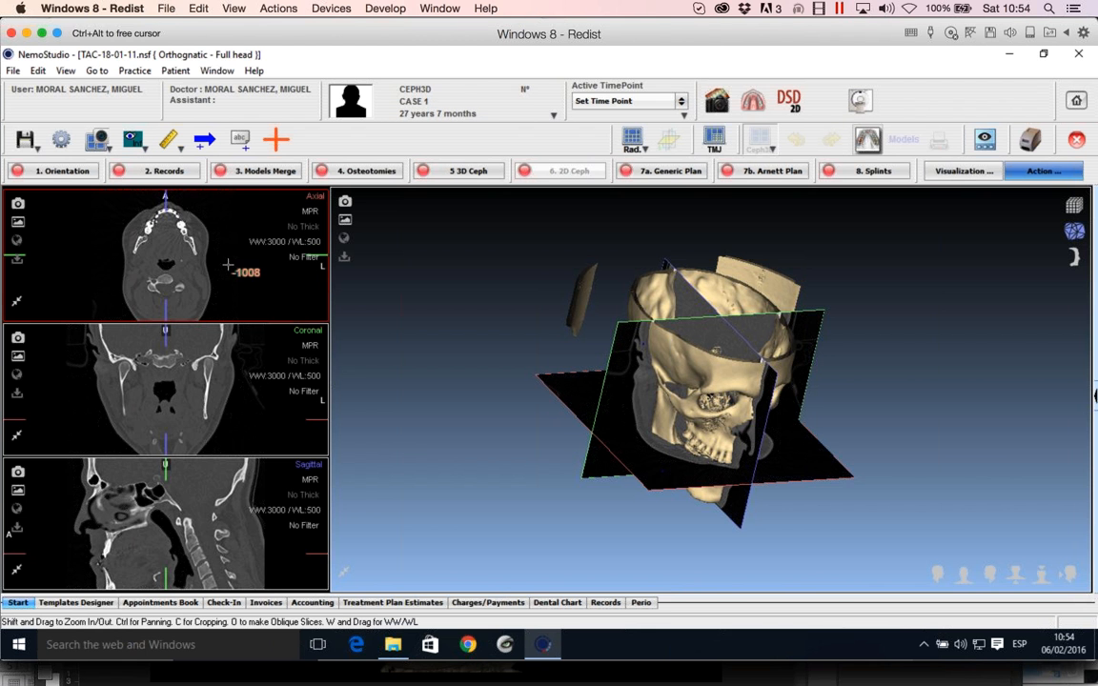
{"action": "scroll", "coordinate": [228, 265], "scroll_direction": "up", "scroll_amount": 2}
{"action": "scroll", "coordinate": [368, 315], "scroll_direction": "up", "scroll_amount": 3}
{"action": "scroll", "coordinate": [368, 317], "scroll_direction": "down", "scroll_amount": 5}
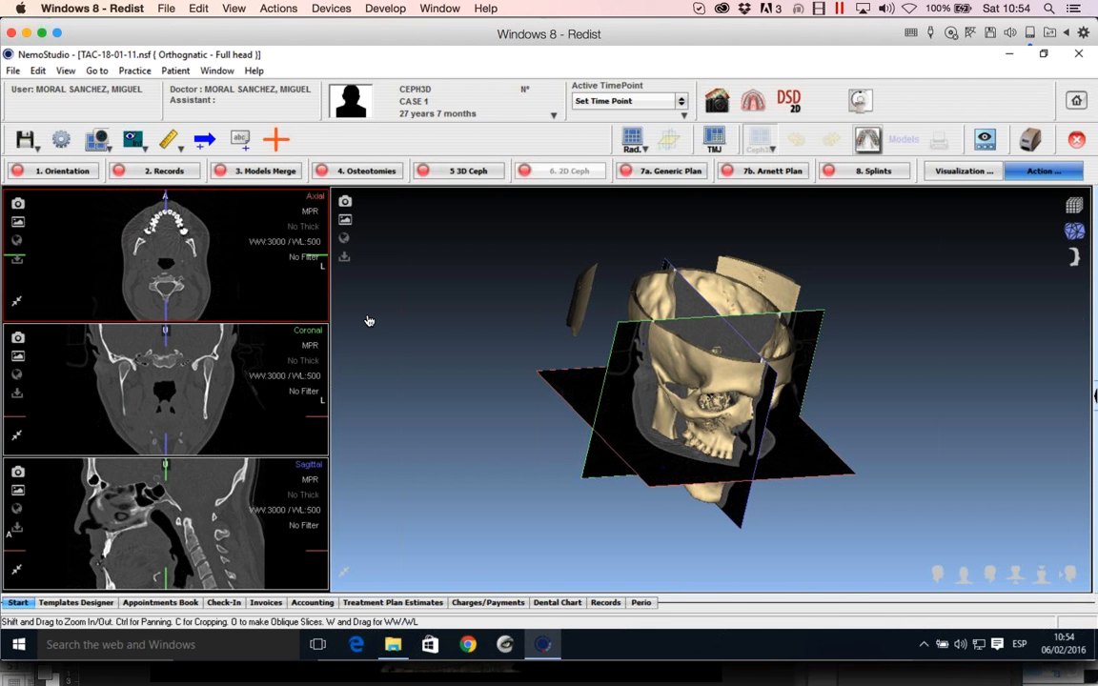
- Switch to Acrobat to consult the slice navigation shortcuts in Aceleradores NemoScan.pdf, and return to NemoStudio
{"action": "key", "text": "super+Tab"}
{"action": "key", "text": "super+Tab"}
{"action": "key", "text": "super+Tab"}
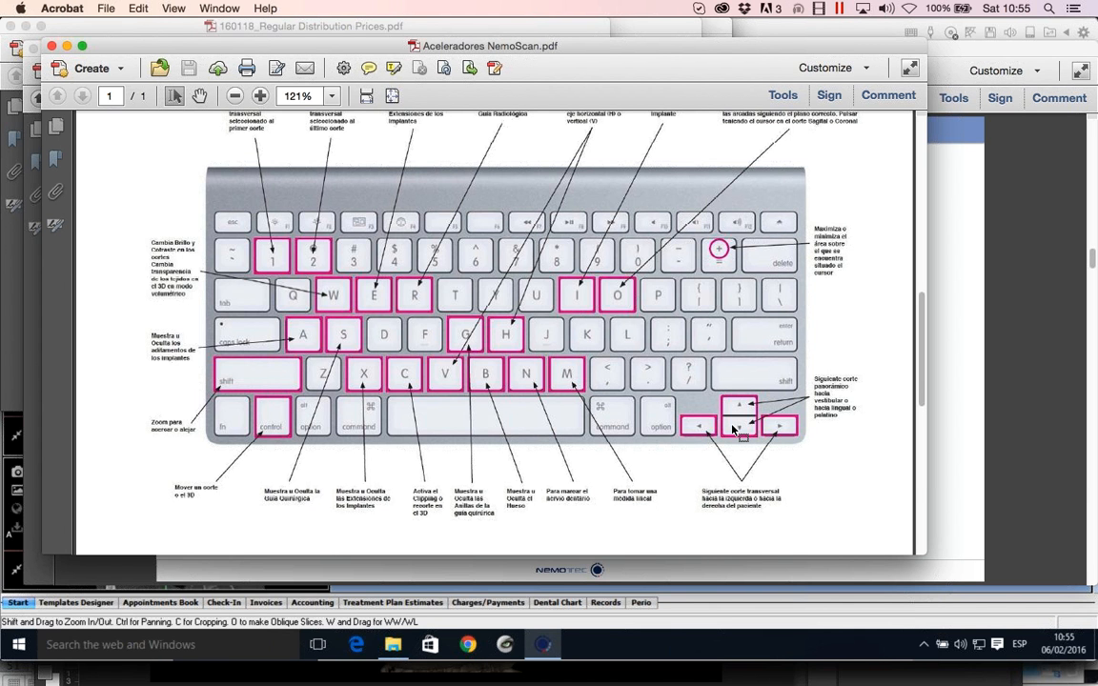
{"action": "key", "text": "super+Tab"}
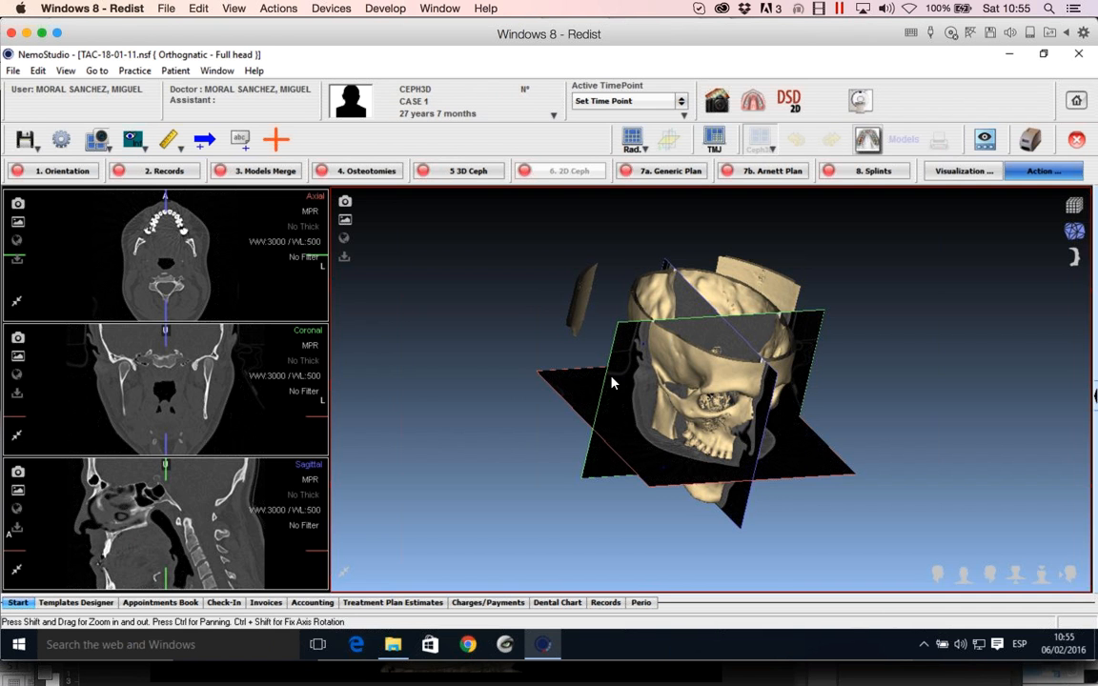
- Activate the axial view and go through its slices in both directions around the dental arch
{"action": "left_click", "coordinate": [255, 282]}
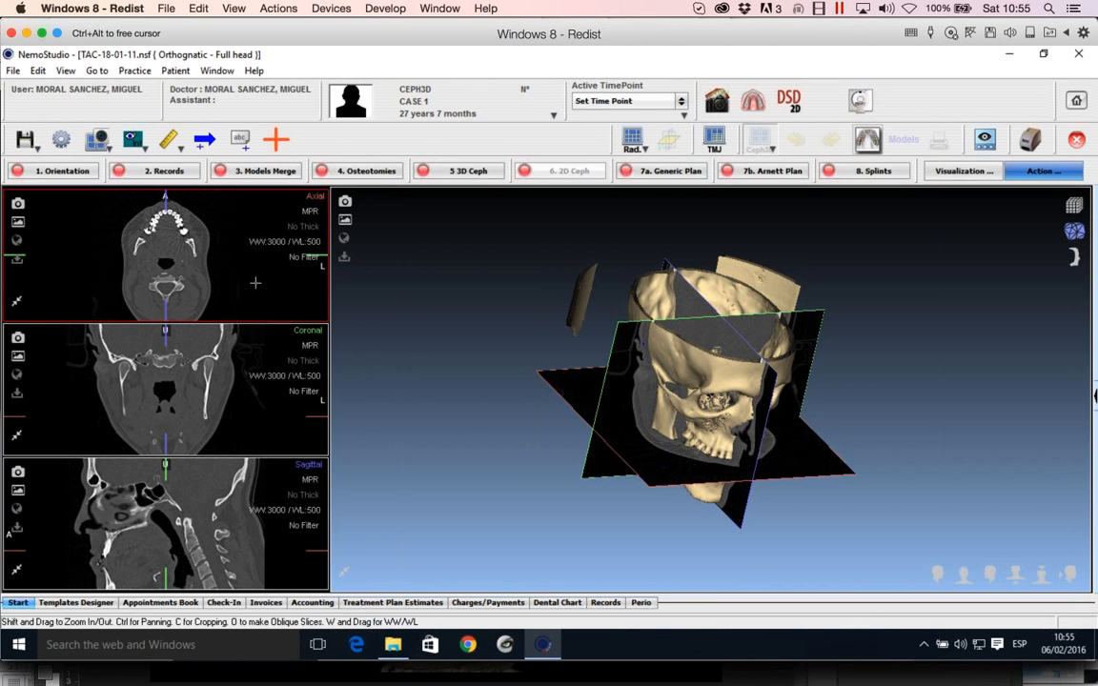
{"action": "scroll", "coordinate": [262, 282], "scroll_direction": "down", "scroll_amount": 5}
{"action": "scroll", "coordinate": [265, 282], "scroll_direction": "up", "scroll_amount": 4}
{"action": "scroll", "coordinate": [398, 304], "scroll_direction": "up", "scroll_amount": 5}
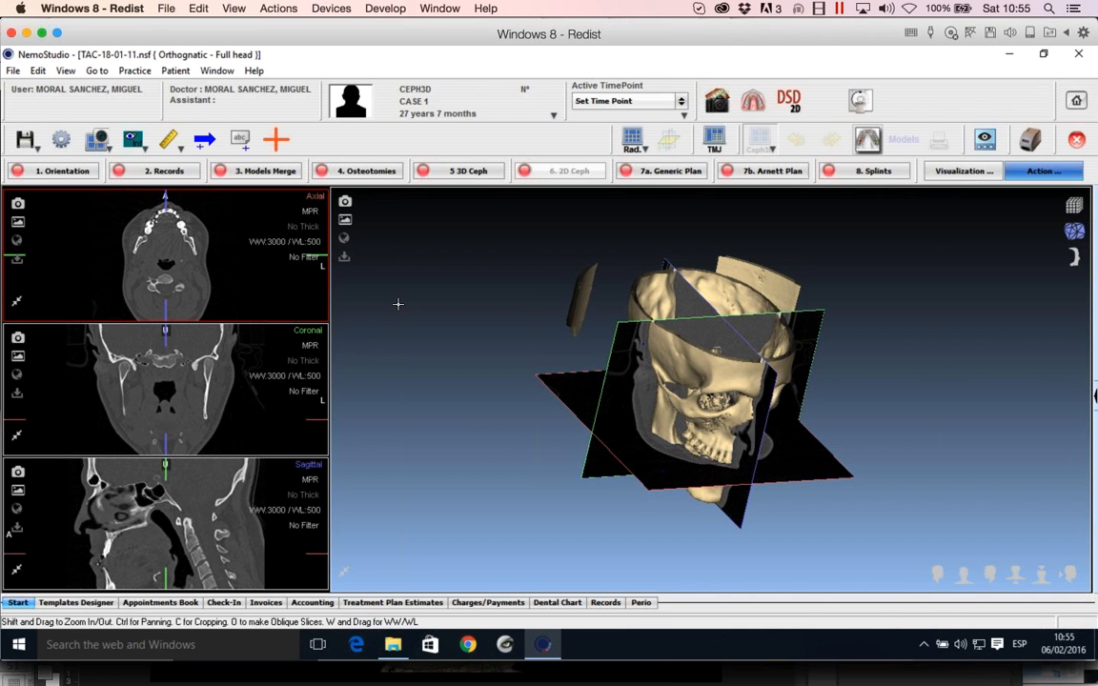
{"action": "scroll", "coordinate": [398, 304], "scroll_direction": "down", "scroll_amount": 1}
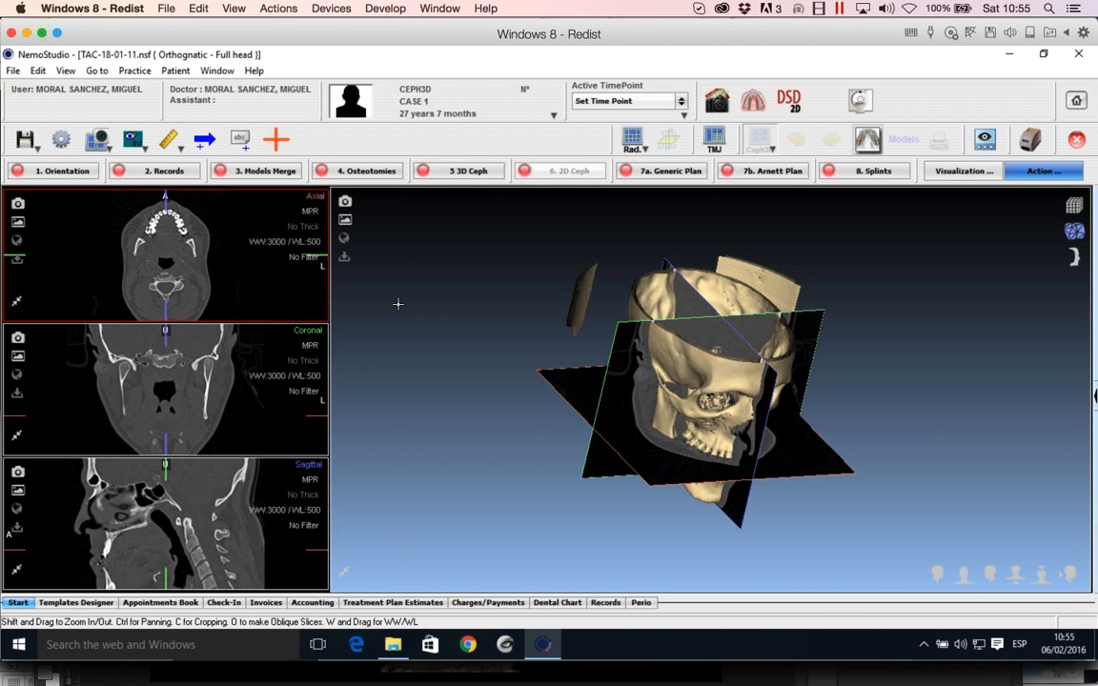
- Browse the coronal slices forward and backward, following the coronal plane on the 3D skull
{"action": "scroll", "coordinate": [192, 383], "scroll_direction": "down", "scroll_amount": 4}
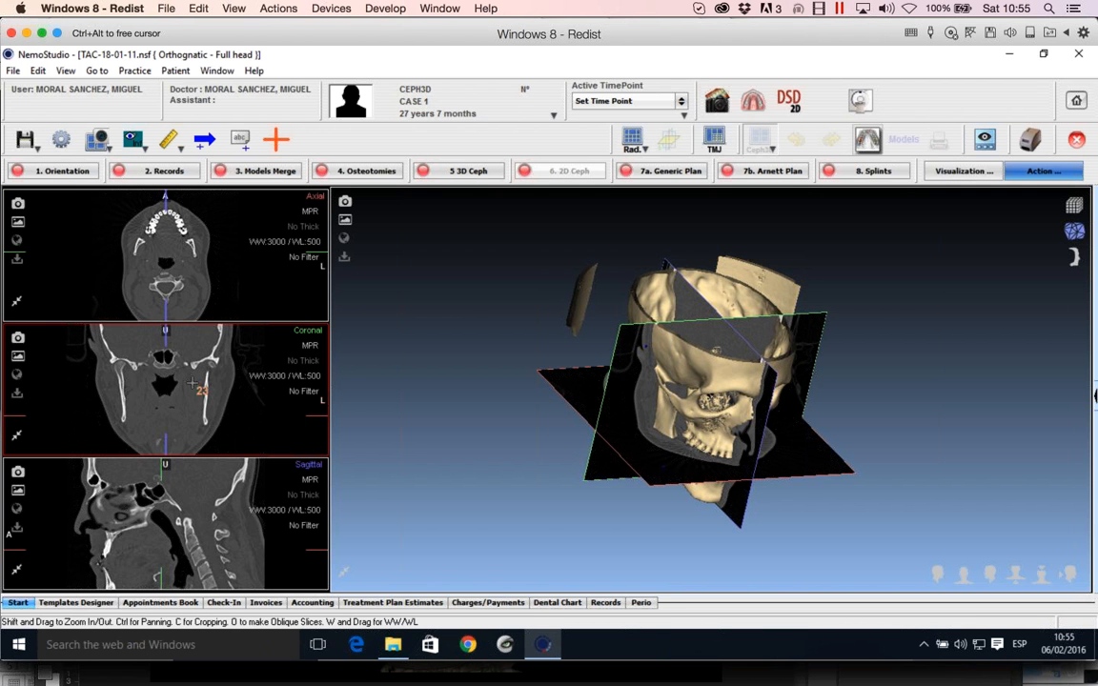
{"action": "scroll", "coordinate": [191, 383], "scroll_direction": "down", "scroll_amount": 3}
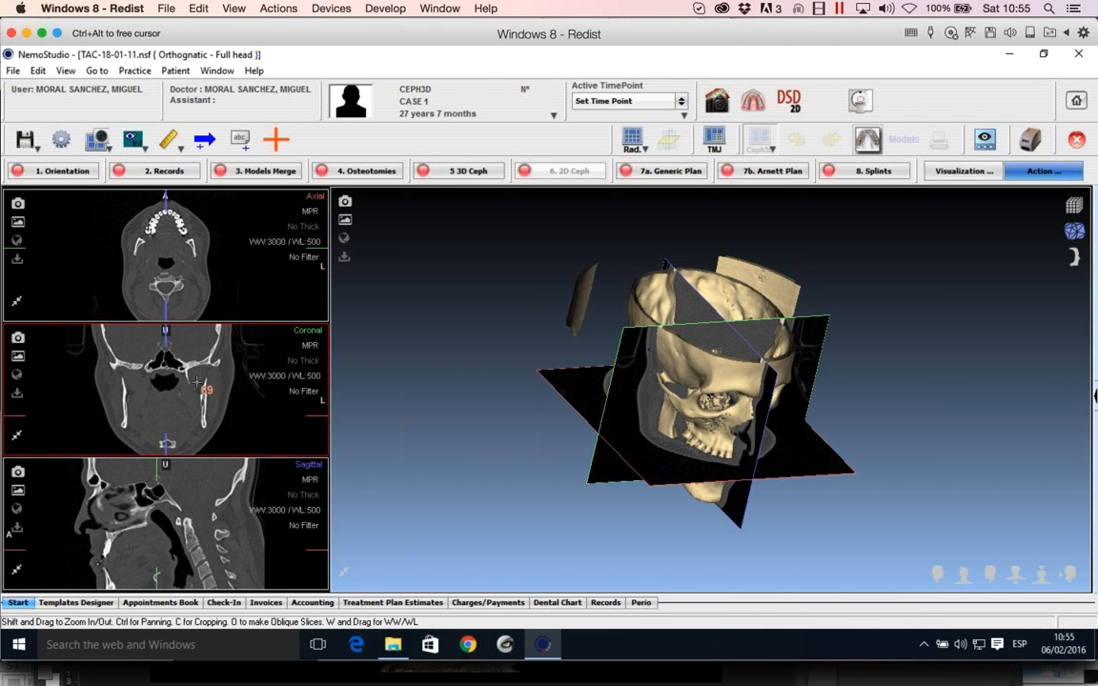
{"action": "scroll", "coordinate": [197, 383], "scroll_direction": "down", "scroll_amount": 5}
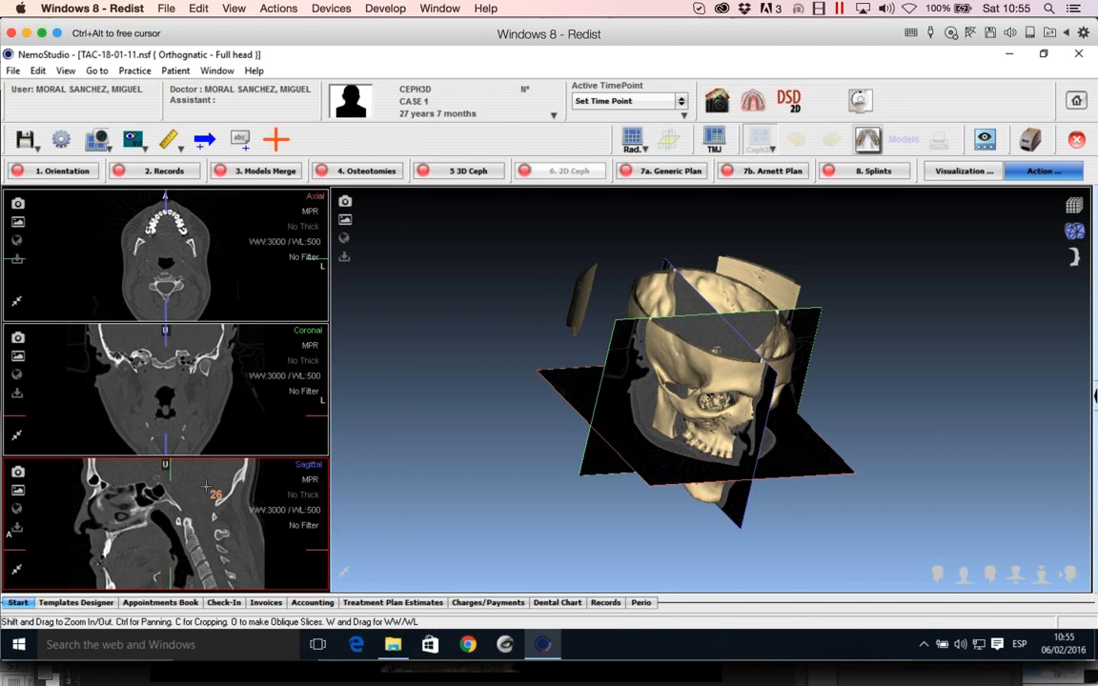
- Browse the sagittal slices across both sides of the midline, following the sagittal plane on the 3D skull
{"action": "scroll", "coordinate": [206, 487], "scroll_direction": "down", "scroll_amount": 3}
{"action": "scroll", "coordinate": [206, 487], "scroll_direction": "down", "scroll_amount": 5}
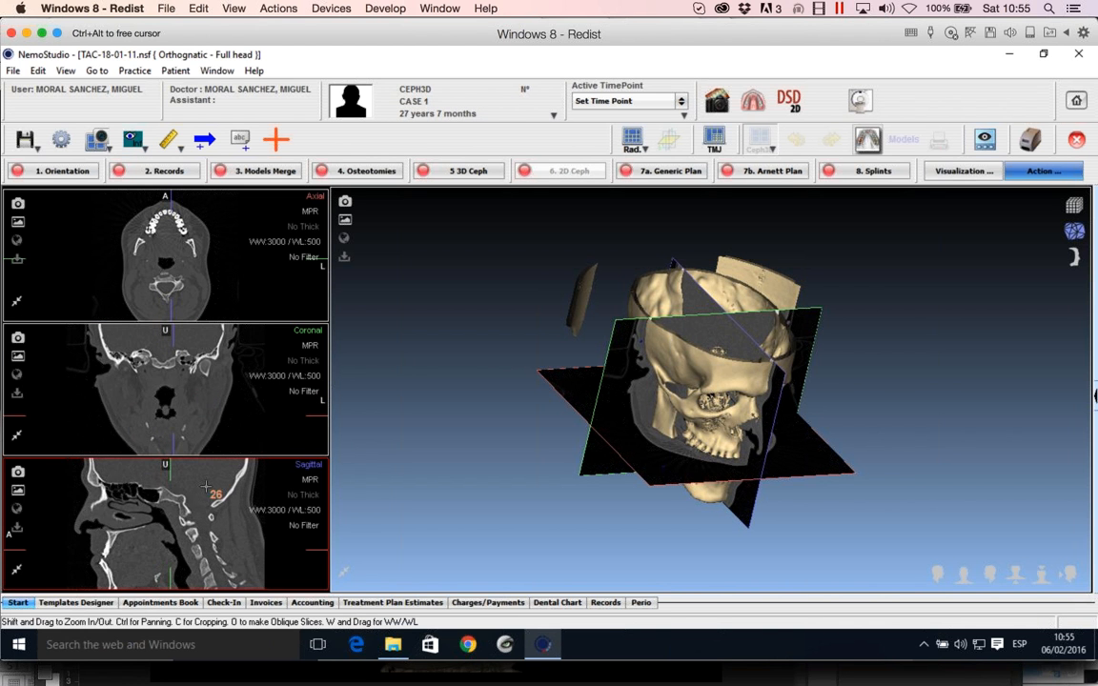
{"action": "scroll", "coordinate": [206, 487], "scroll_direction": "down", "scroll_amount": 2}
{"action": "scroll", "coordinate": [206, 487], "scroll_direction": "down", "scroll_amount": 4}
{"action": "scroll", "coordinate": [206, 487], "scroll_direction": "down", "scroll_amount": 9}
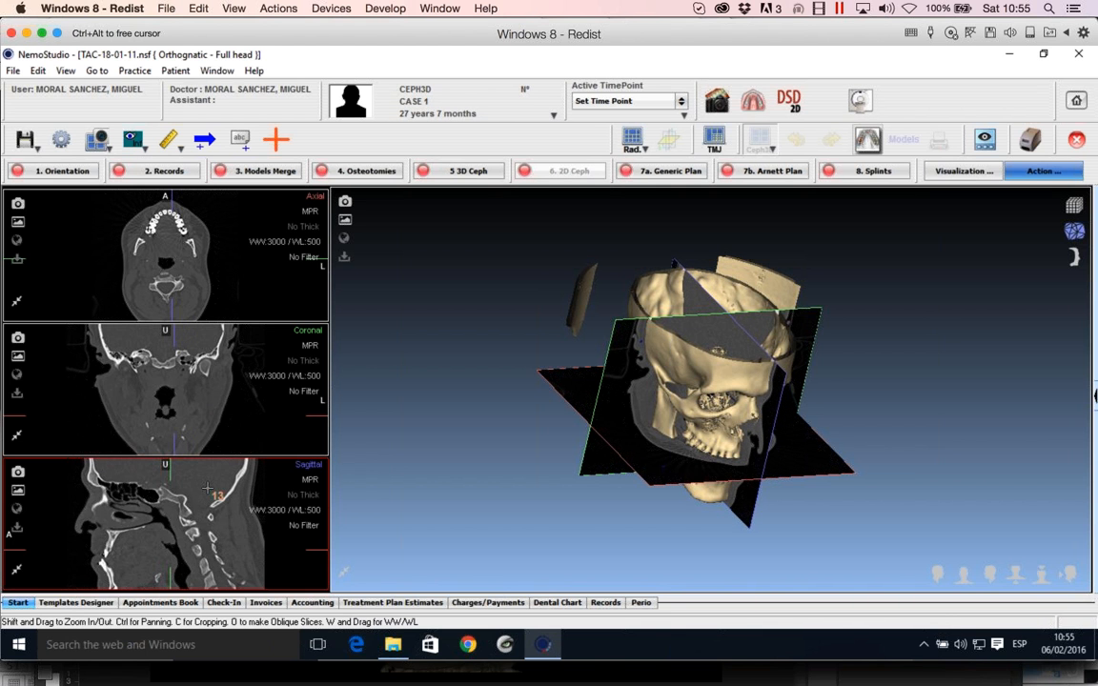
{"action": "scroll", "coordinate": [205, 487], "scroll_direction": "down", "scroll_amount": 8}
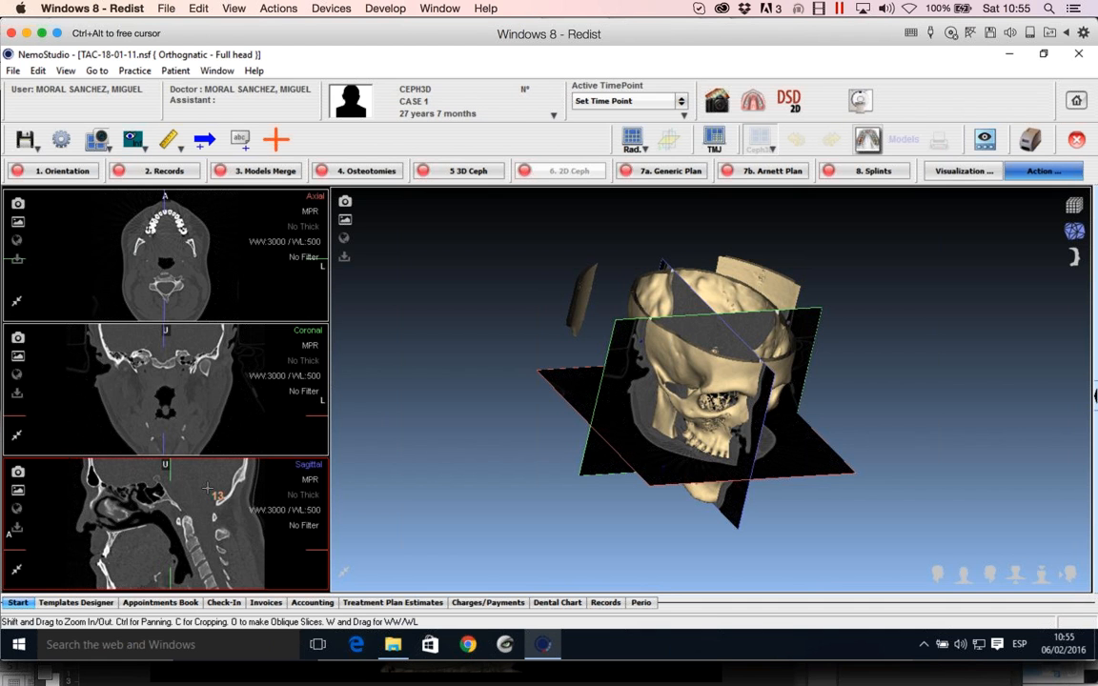
{"action": "scroll", "coordinate": [207, 488], "scroll_direction": "down", "scroll_amount": 8}
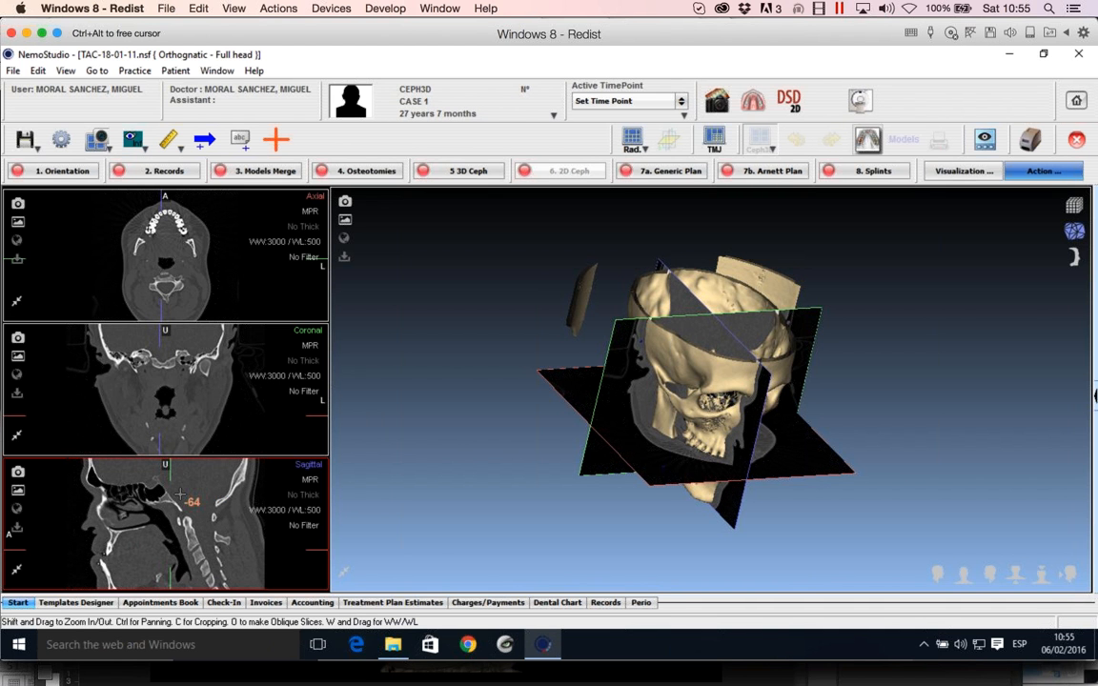
{"action": "scroll", "coordinate": [193, 488], "scroll_direction": "down", "scroll_amount": 3}
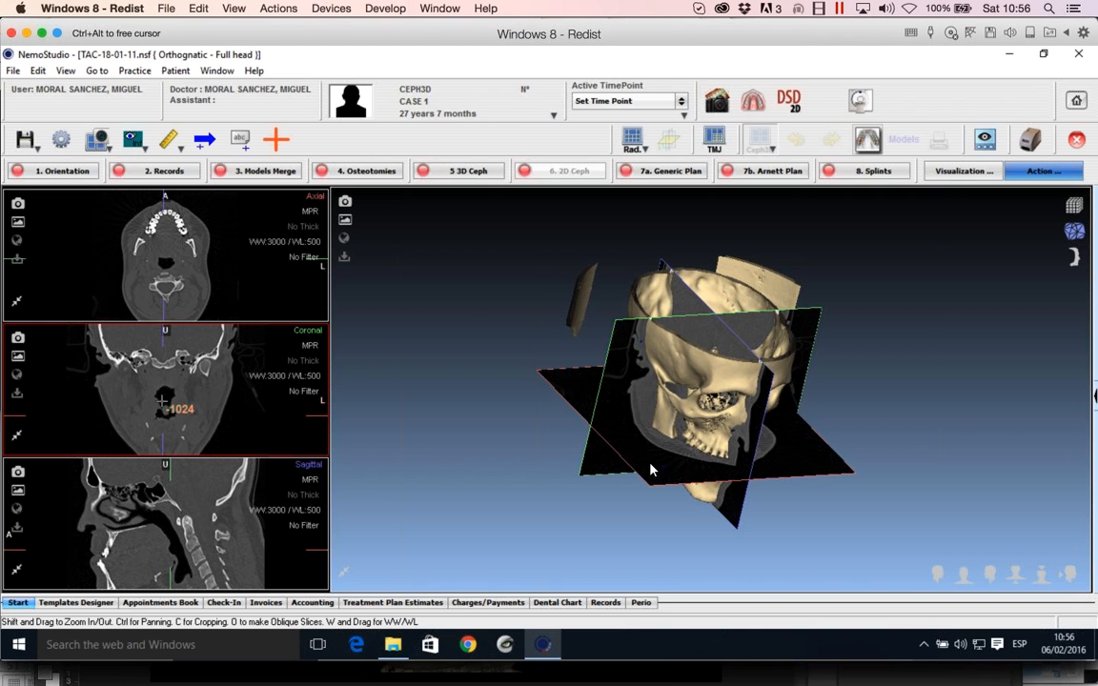
- Tilt the 3D skull to a more frontal angle and watch the axial plane while stepping through the axial slices
{"action": "left_click_drag", "start_coordinate": [649, 461], "coordinate": [669, 448]}
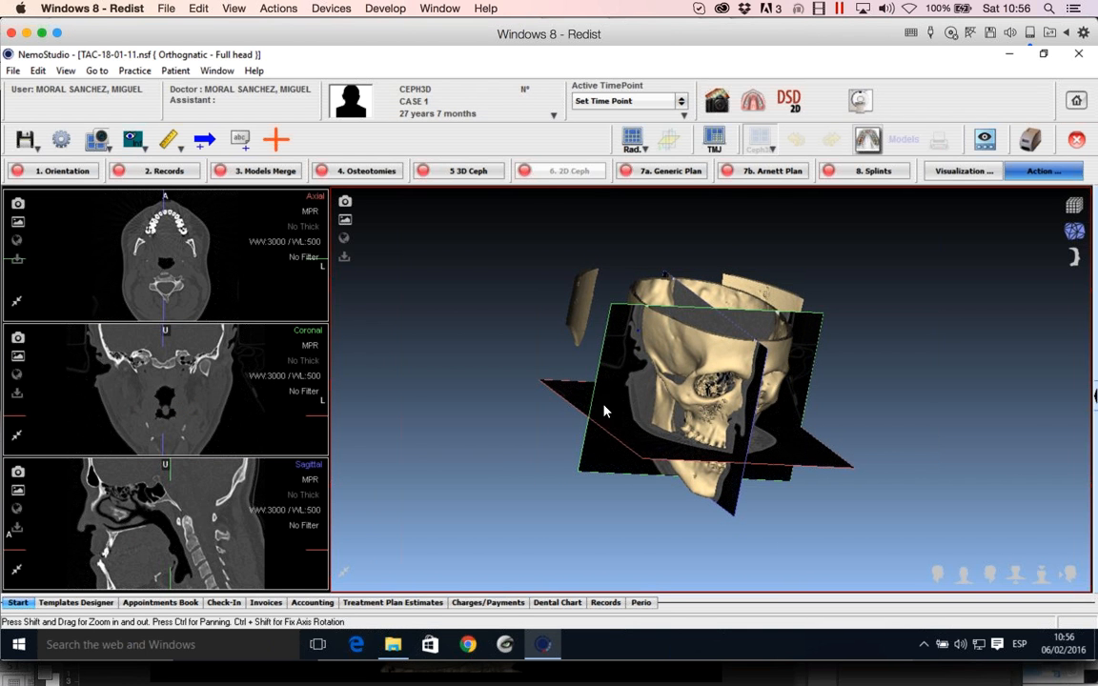
{"action": "left_click", "coordinate": [236, 287]}
{"action": "scroll", "coordinate": [235, 287], "scroll_direction": "up", "scroll_amount": 5}
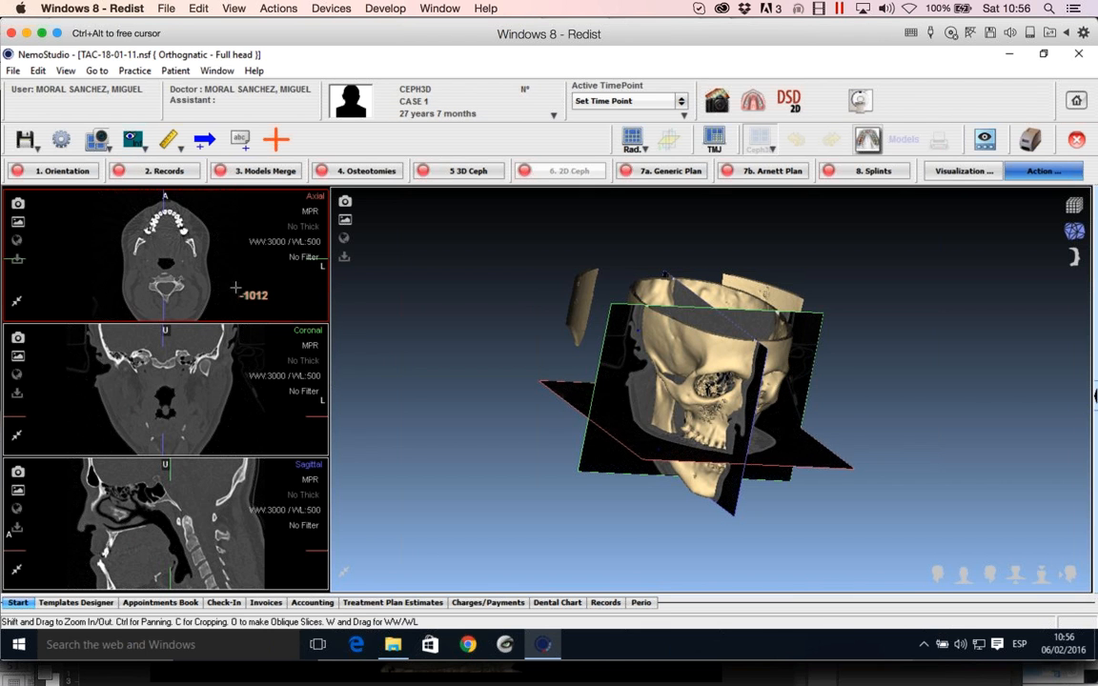
{"action": "scroll", "coordinate": [236, 287], "scroll_direction": "down", "scroll_amount": 7}
{"action": "scroll", "coordinate": [236, 287], "scroll_direction": "up", "scroll_amount": 3}
{"action": "scroll", "coordinate": [228, 286], "scroll_direction": "up", "scroll_amount": 7}
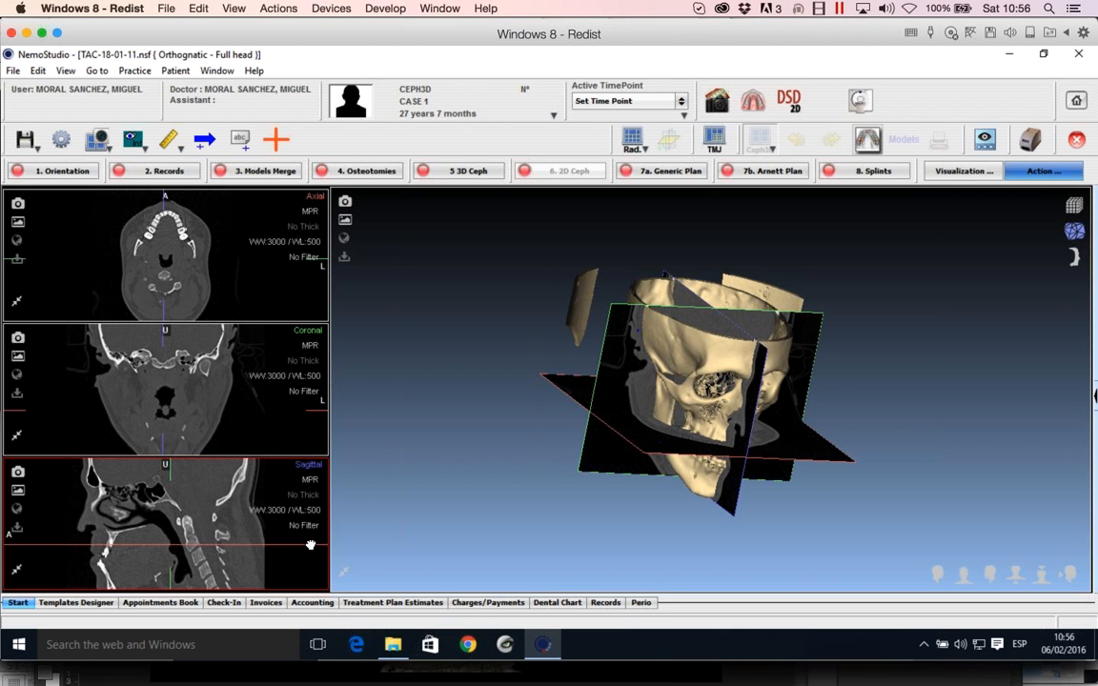
- Move the axial reference line in the sagittal and coronal views to bring the axial slice from the teeth up to the skull base
{"action": "mouse_move", "coordinate": [311, 545]}
{"action": "left_mouse_down"}
{"action": "mouse_move", "coordinate": [309, 510]}
{"action": "mouse_move", "coordinate": [309, 569]}
{"action": "left_mouse_up"}
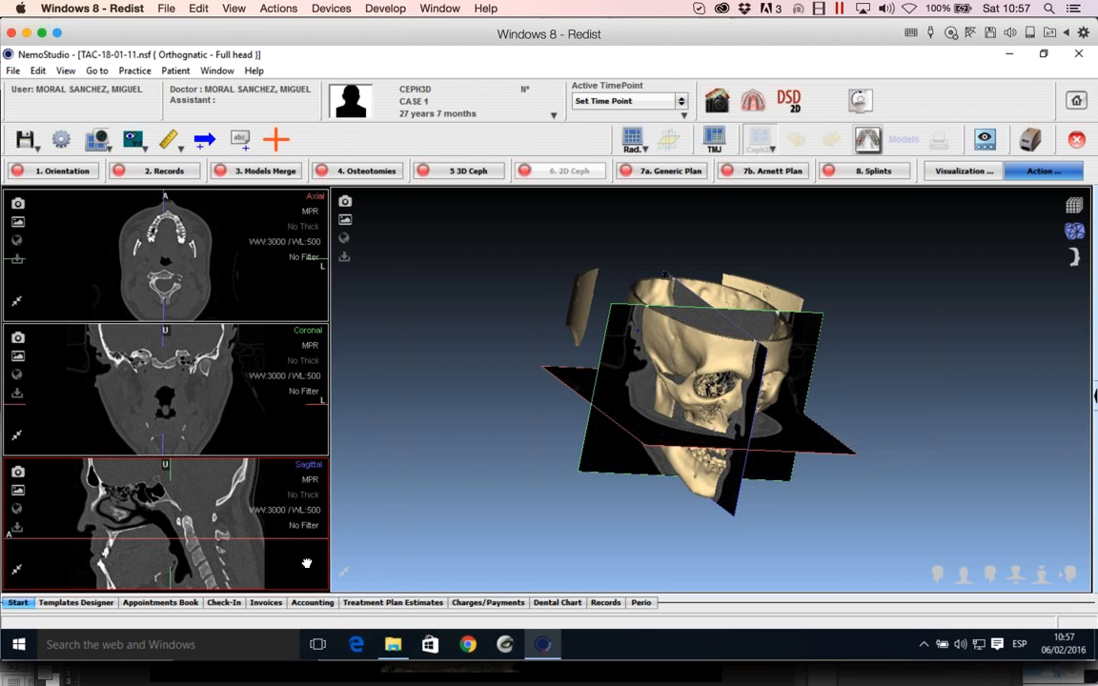
{"action": "mouse_move", "coordinate": [305, 526]}
{"action": "left_mouse_down"}
{"action": "mouse_move", "coordinate": [299, 572]}
{"action": "mouse_move", "coordinate": [296, 512]}
{"action": "mouse_move", "coordinate": [284, 568]}
{"action": "mouse_move", "coordinate": [295, 561]}
{"action": "mouse_move", "coordinate": [293, 515]}
{"action": "mouse_move", "coordinate": [287, 568]}
{"action": "mouse_move", "coordinate": [294, 508]}
{"action": "mouse_move", "coordinate": [289, 535]}
{"action": "mouse_move", "coordinate": [291, 521]}
{"action": "left_mouse_up"}
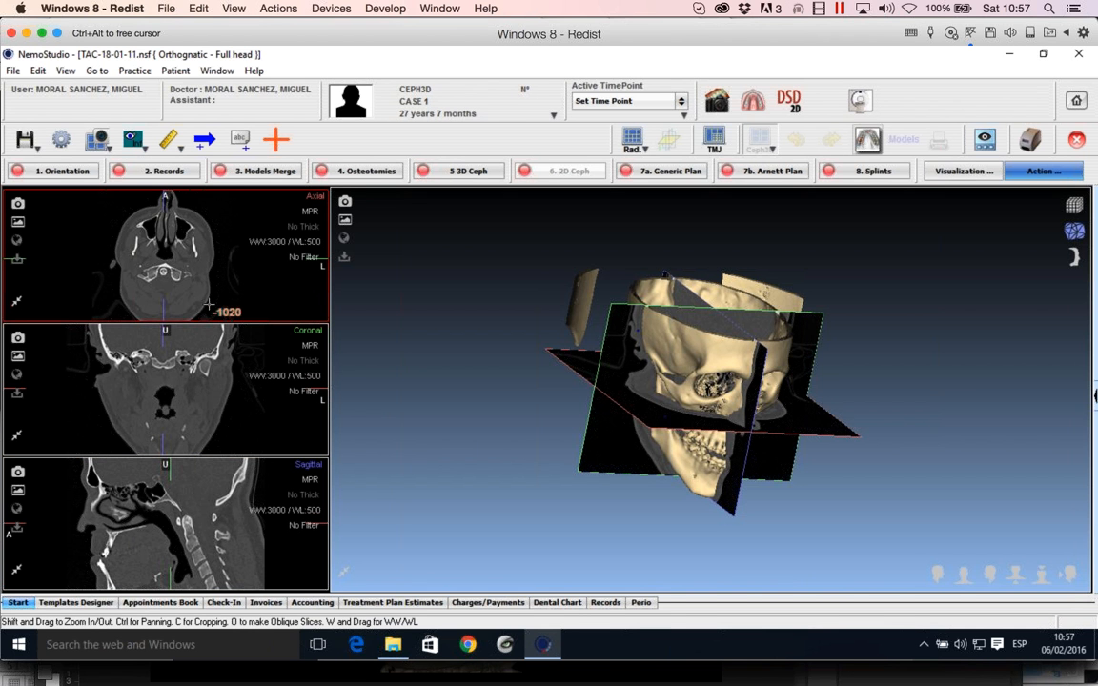
{"action": "scroll", "coordinate": [211, 306], "scroll_direction": "up", "scroll_amount": 3}
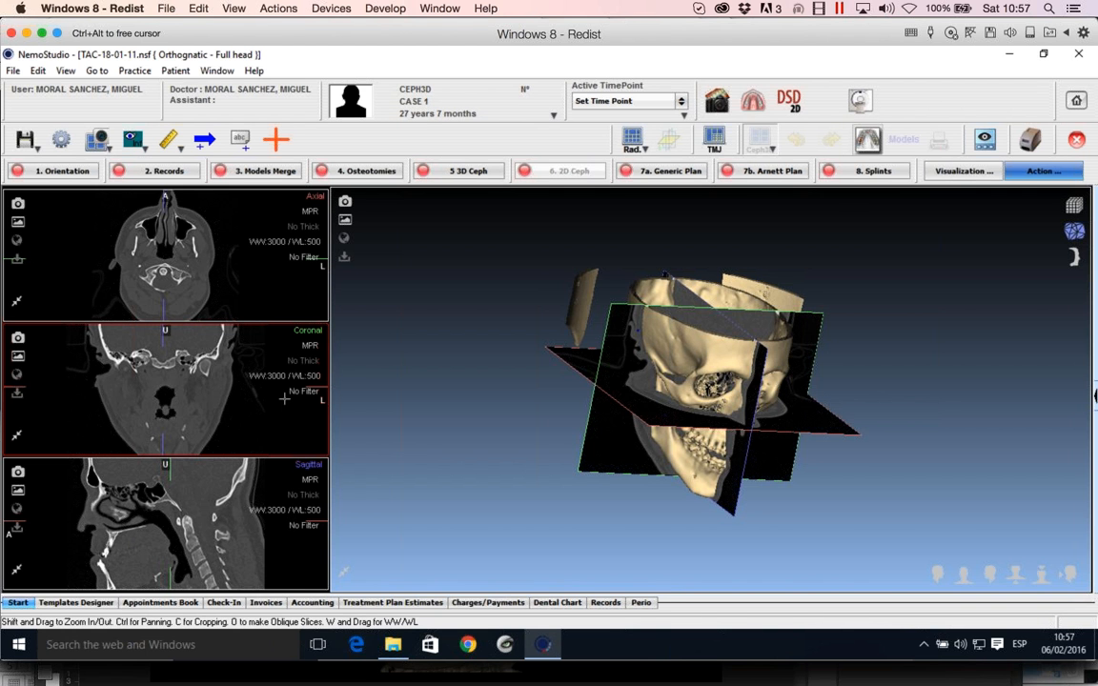
{"action": "mouse_move", "coordinate": [320, 387]}
{"action": "left_mouse_down"}
{"action": "mouse_move", "coordinate": [319, 420]}
{"action": "mouse_move", "coordinate": [318, 369]}
{"action": "left_mouse_up"}
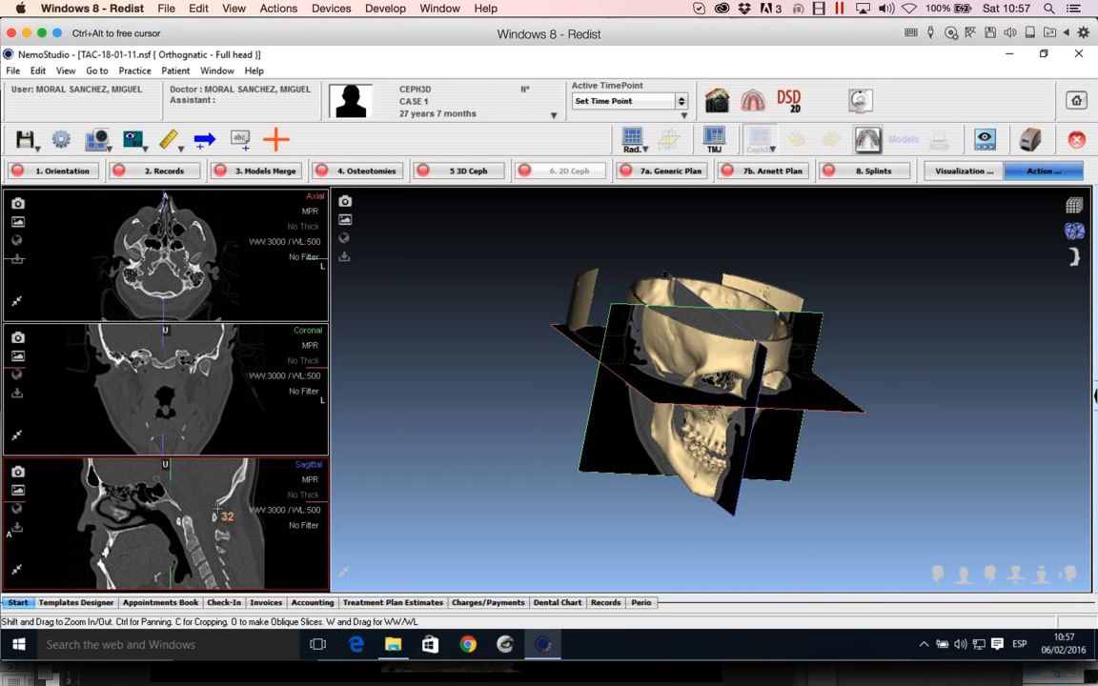
- Reposition the slice planes by picking the incisor area in the sagittal view, a posterior axial point and a point on the 3D skull
{"action": "left_click", "coordinate": [105, 553]}
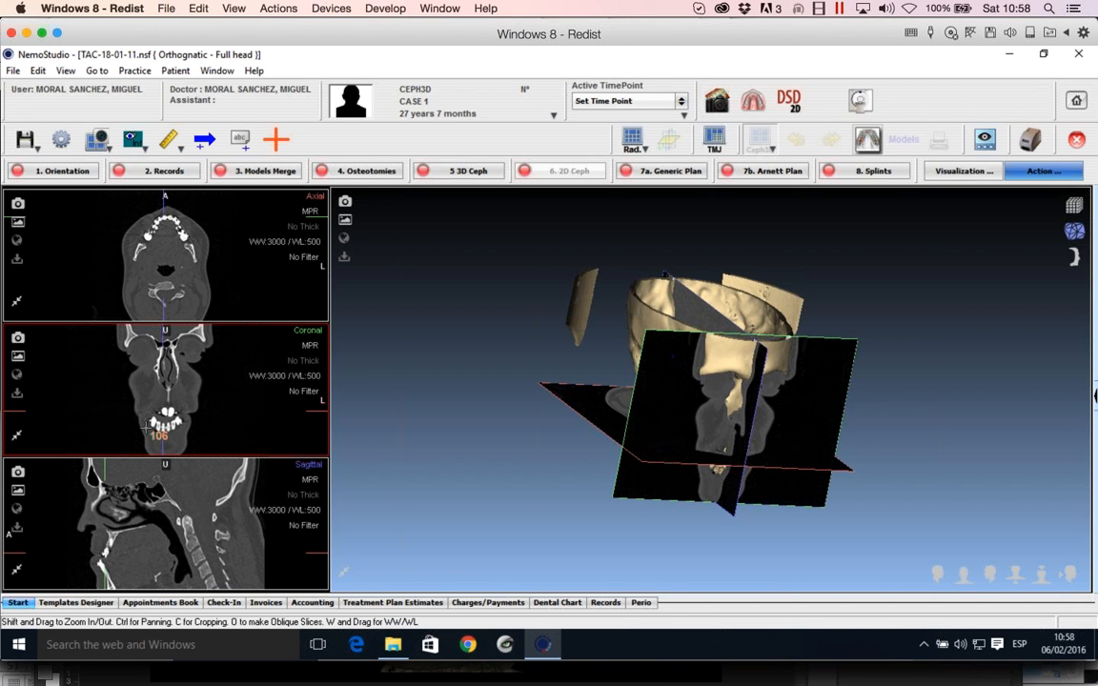
{"action": "left_click", "coordinate": [165, 270]}
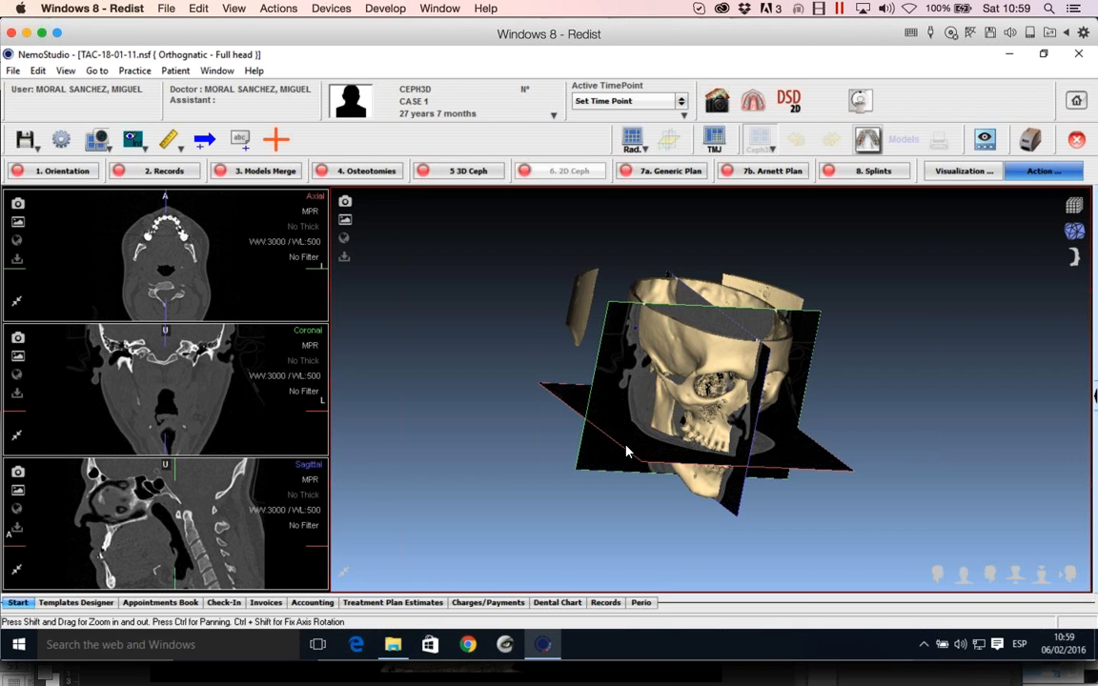
{"action": "left_click", "coordinate": [705, 407]}
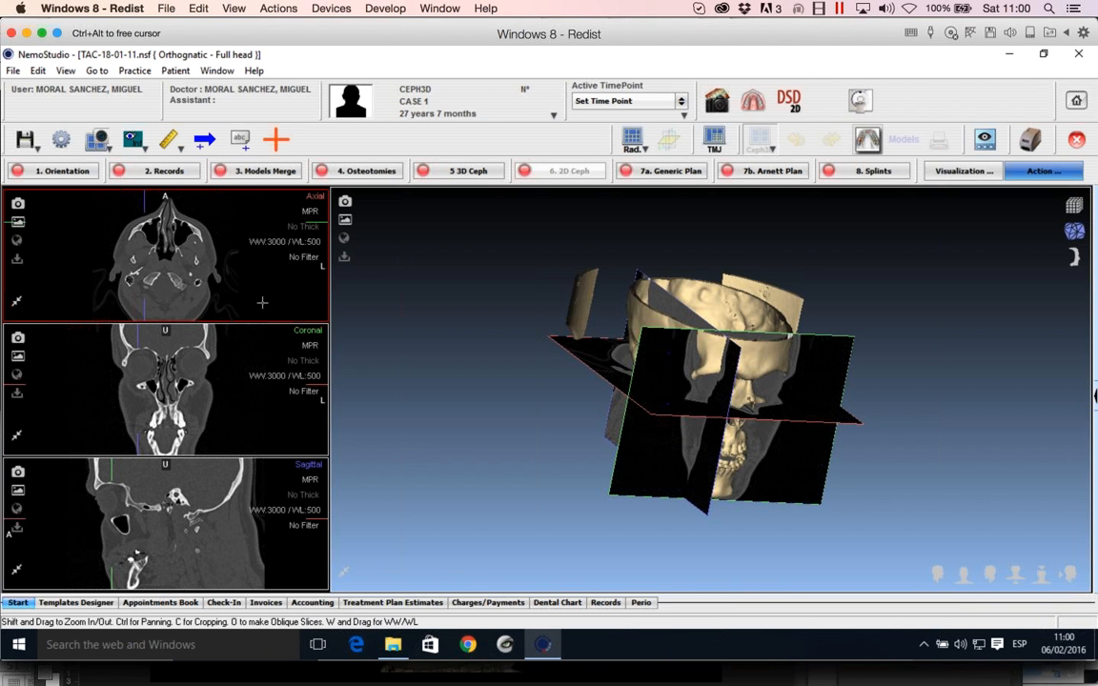
- Zoom the axial slice in and slightly back out, and check the zoom shortcut in Aceleradores NemoScan.pdf
{"action": "left_click_drag", "start_coordinate": [121, 256], "coordinate": [117, 143], "text": "shift"}
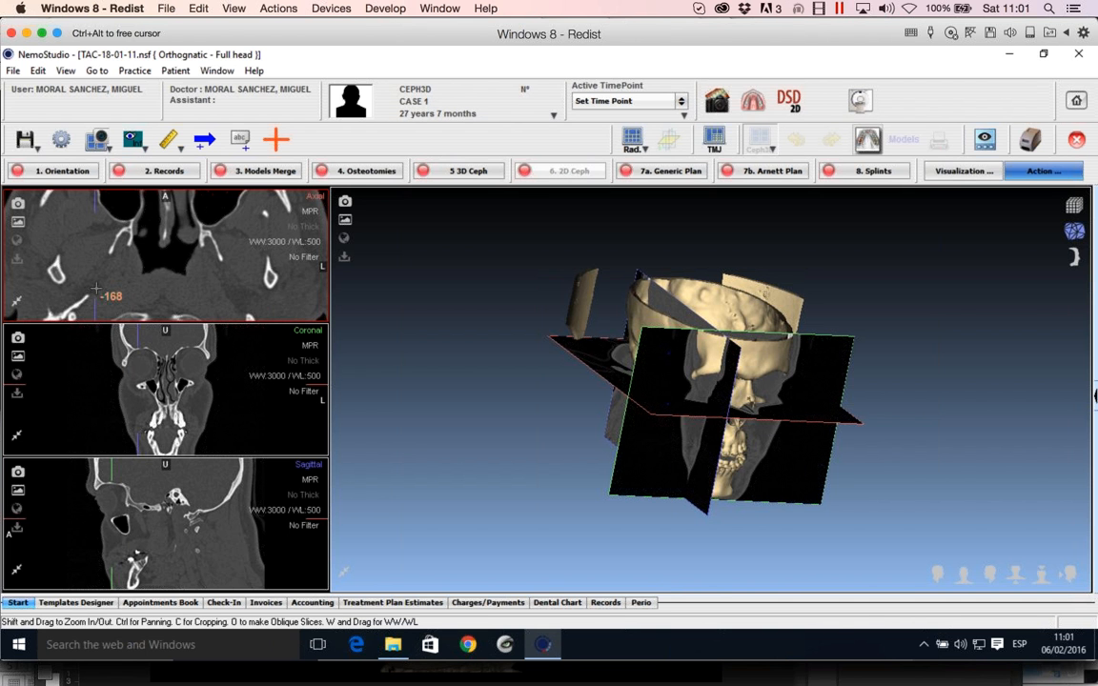
{"action": "left_click_drag", "start_coordinate": [96, 288], "coordinate": [131, 325], "text": "shift"}
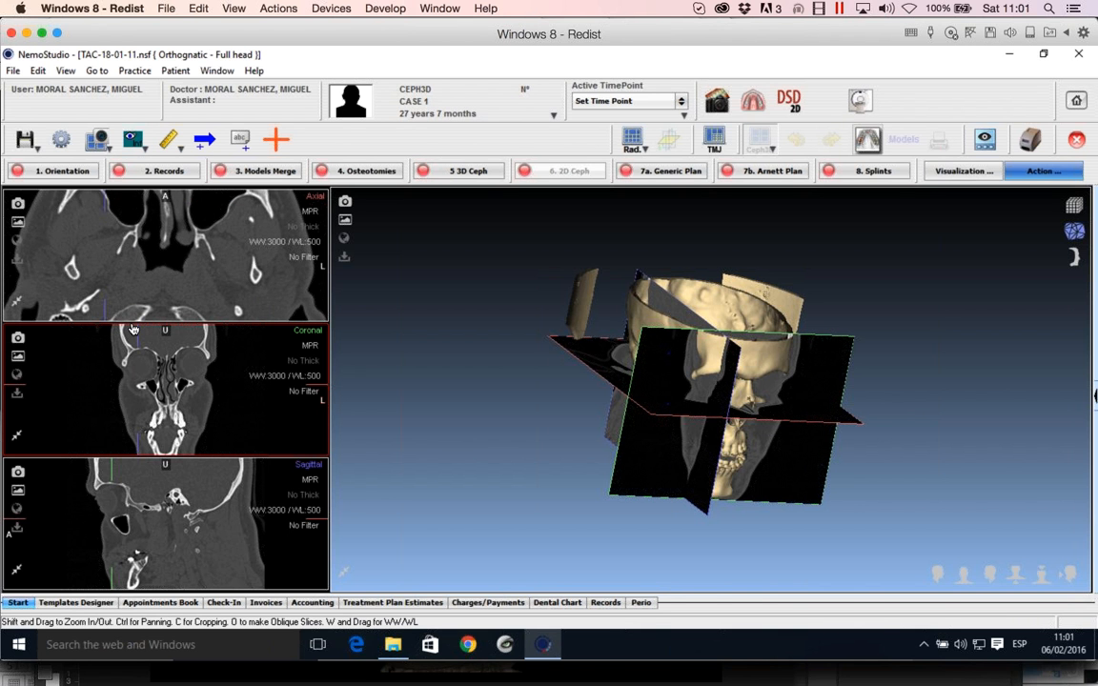
{"action": "key", "text": "super+Tab"}
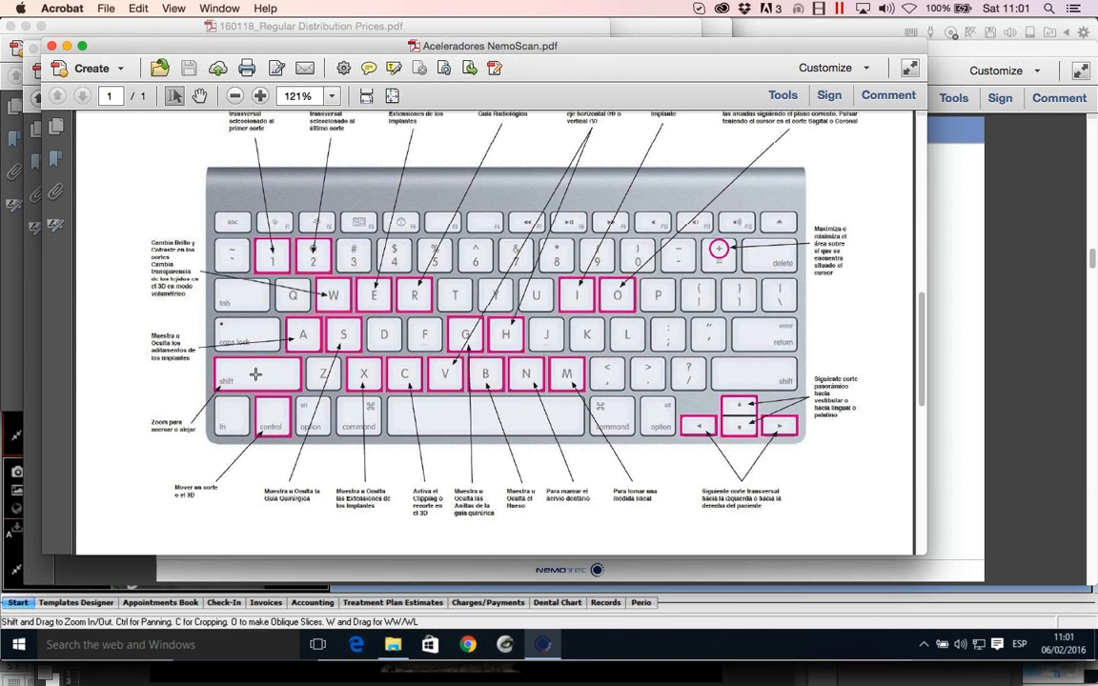
{"action": "key", "text": "super+Tab"}
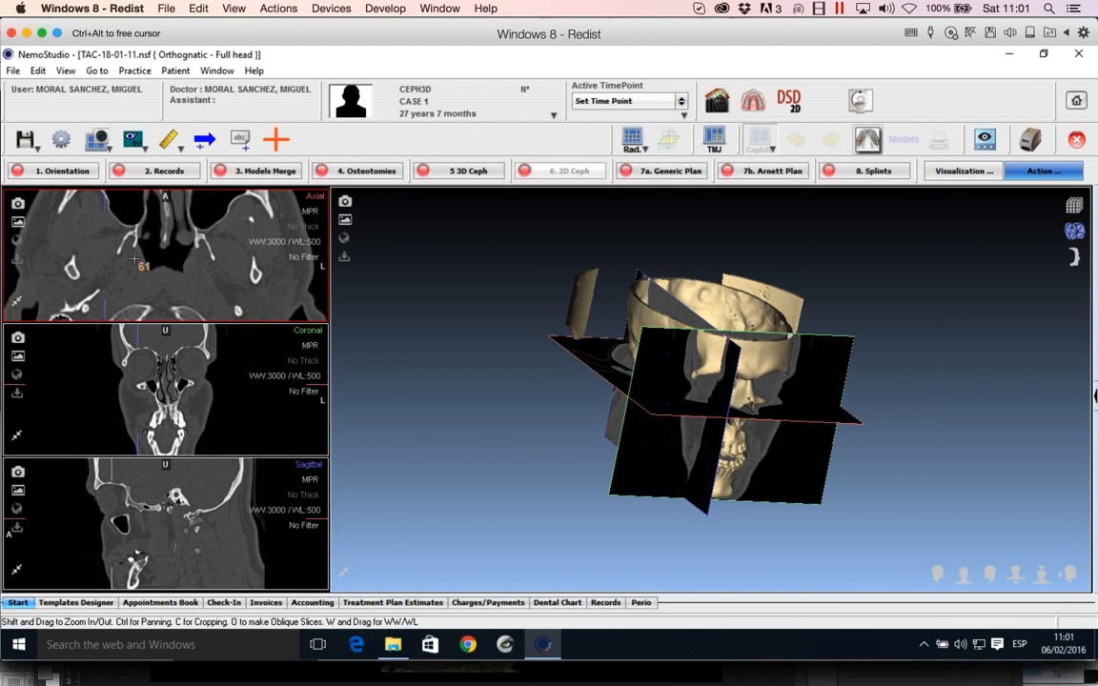
- Enlarge the axial slice around the nasal cavity and pan the image within its view
{"action": "left_click_drag", "start_coordinate": [136, 224], "coordinate": [175, 197], "text": "shift"}
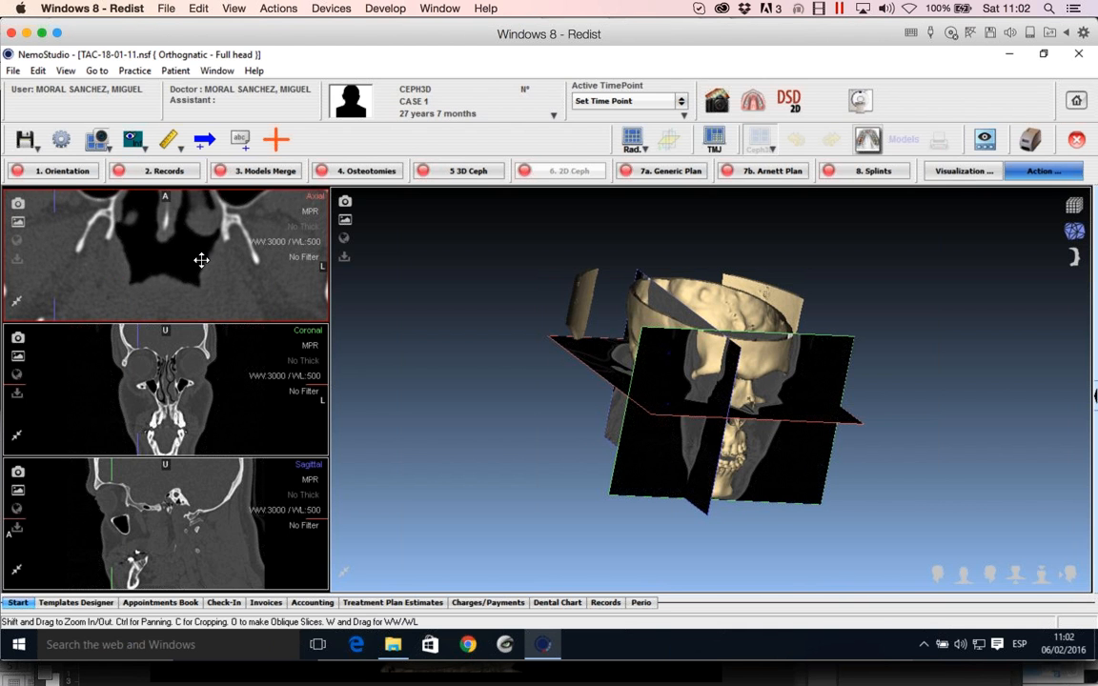
{"action": "left_click_drag", "start_coordinate": [230, 256], "coordinate": [259, 207], "text": "ctrl"}
{"action": "left_click_drag", "start_coordinate": [233, 209], "coordinate": [108, 272], "text": "ctrl"}
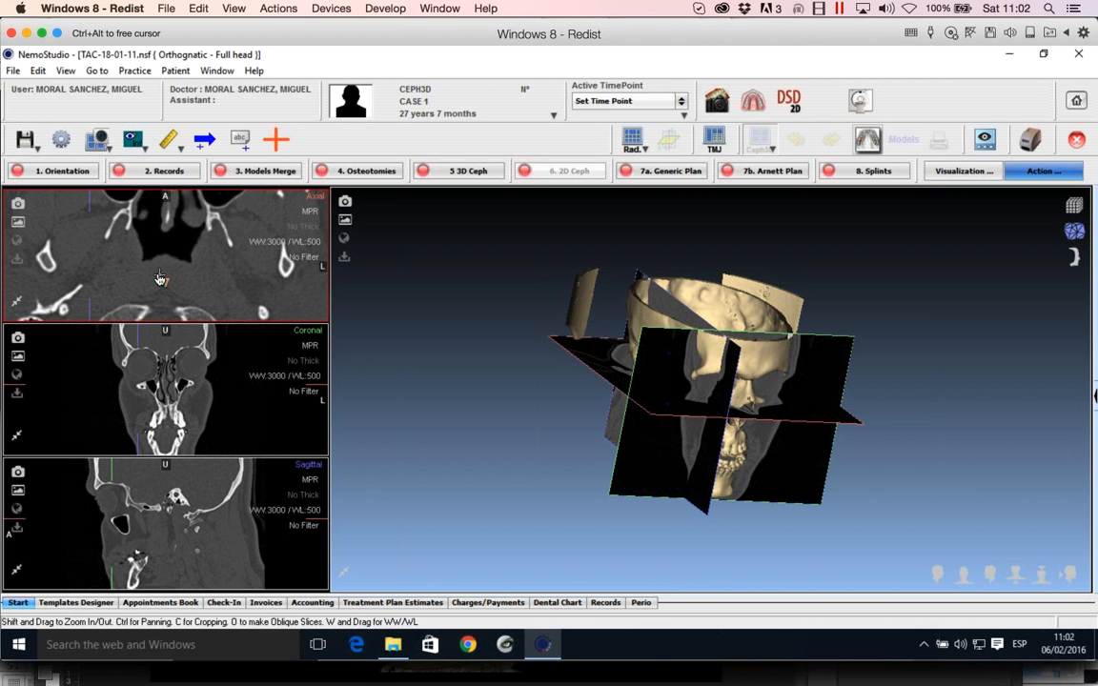
- Check the panning shortcut in Aceleradores NemoScan.pdf, return to NemoStudio and zoom in on the 3D skull
{"action": "key", "text": "super+Tab"}
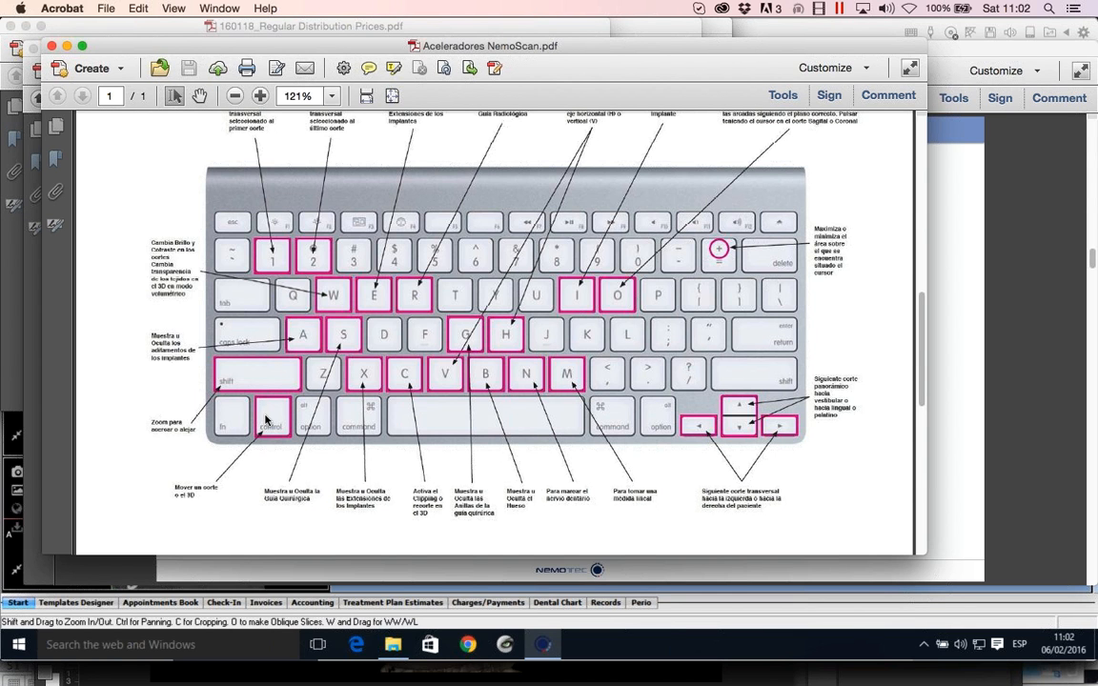
{"action": "key", "text": "super+Tab"}
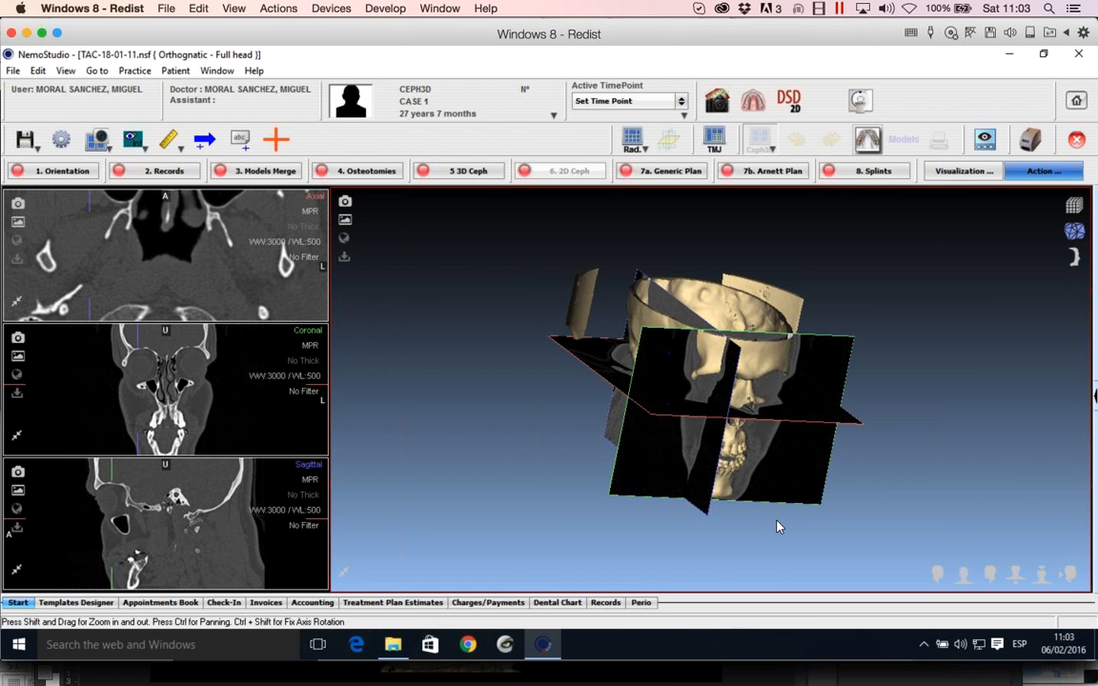
{"action": "scroll", "coordinate": [754, 277], "scroll_direction": "up", "scroll_amount": 5}
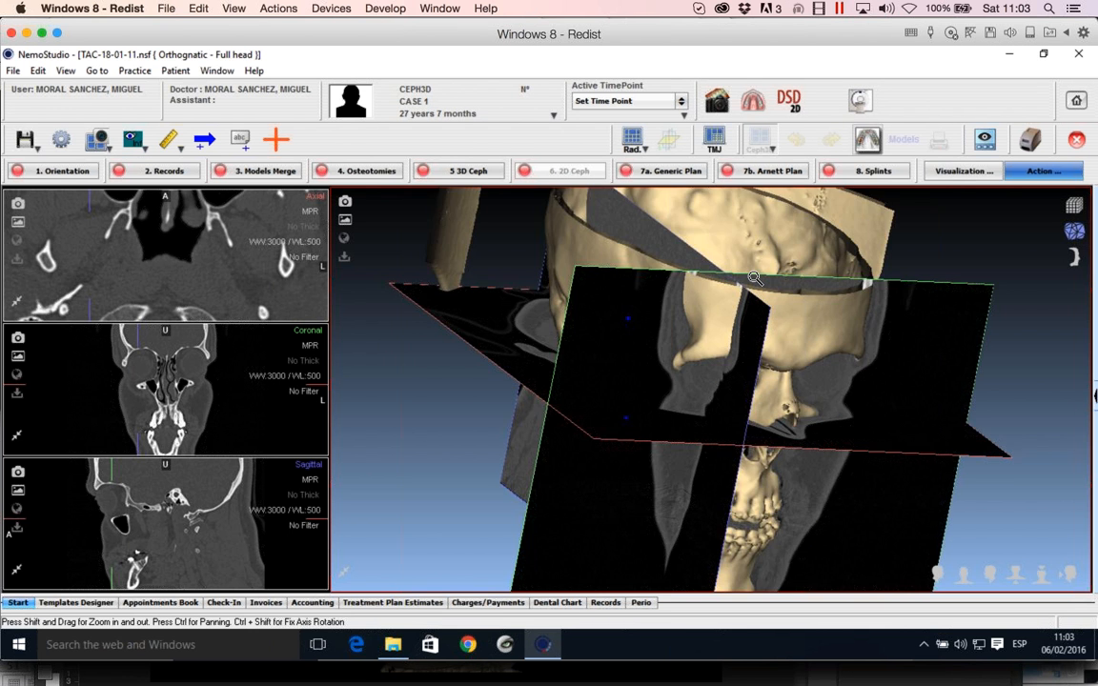
- Zoom in on the 3D skull and pan the enlarged model around its view
{"action": "mouse_move", "coordinate": [754, 276]}
{"action": "left_mouse_down", "text": "shift"}
{"action": "mouse_move", "coordinate": [753, 449]}
{"action": "mouse_move", "coordinate": [754, 157]}
{"action": "mouse_move", "coordinate": [754, 275]}
{"action": "left_mouse_up", "text": "shift"}
{"action": "scroll", "coordinate": [754, 276], "scroll_direction": "up", "scroll_amount": 5}
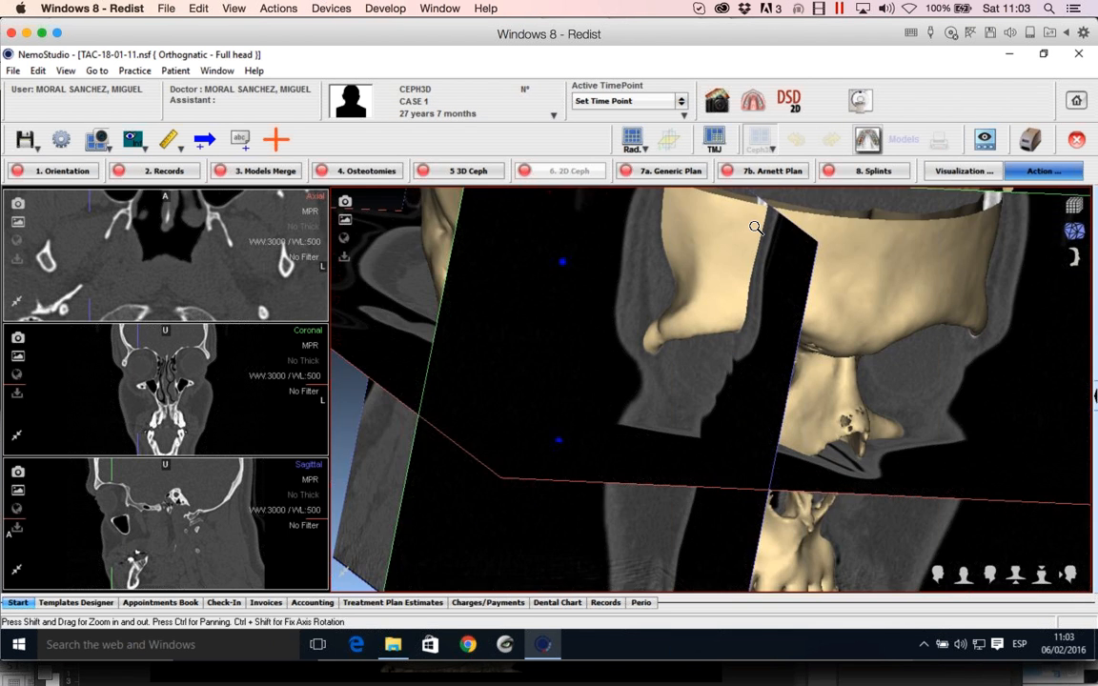
{"action": "left_click_drag", "start_coordinate": [753, 217], "coordinate": [427, 282], "text": "ctrl"}
{"action": "left_click_drag", "start_coordinate": [749, 294], "coordinate": [829, 514], "text": "ctrl"}
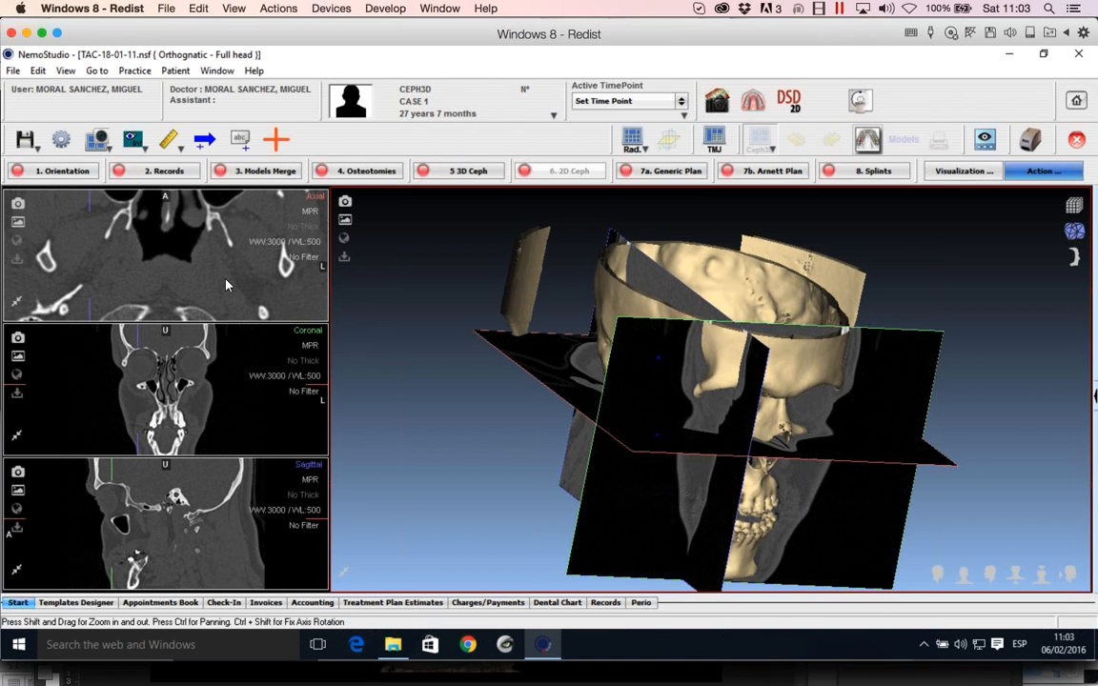
- Zoom the 3D skull repeatedly out and in, finishing with a close view of the slice planes and forehead
{"action": "scroll", "coordinate": [226, 285], "scroll_direction": "down", "scroll_amount": 3}
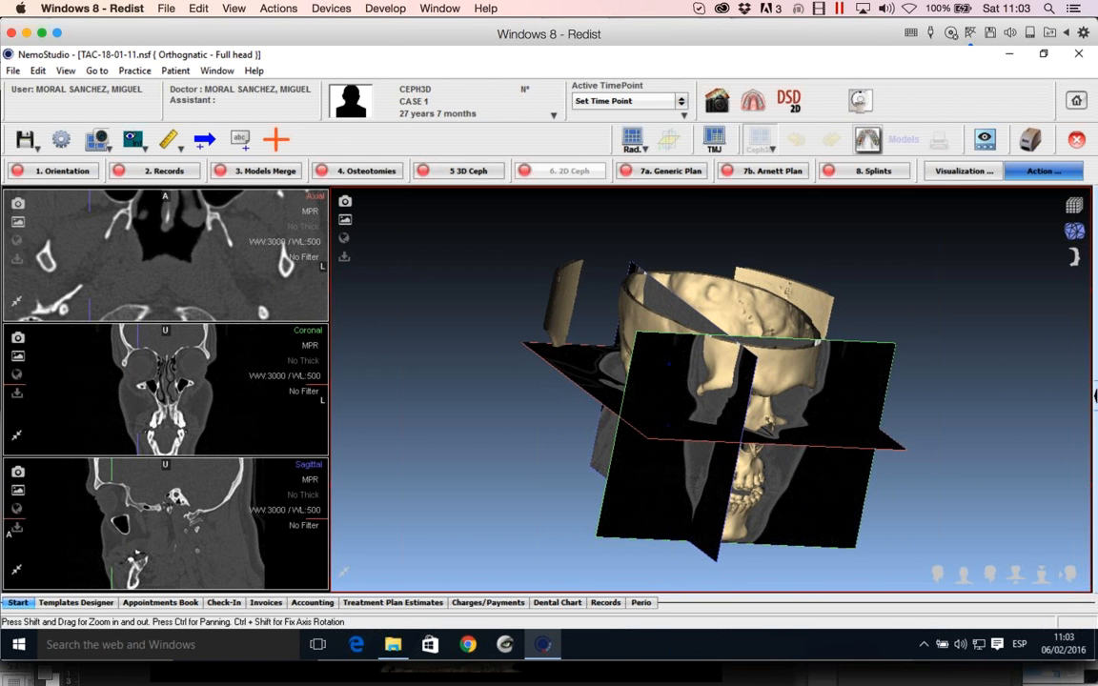
{"action": "scroll", "coordinate": [120, 251], "scroll_direction": "down", "scroll_amount": 2}
{"action": "scroll", "coordinate": [120, 253], "scroll_direction": "up", "scroll_amount": 2}
{"action": "scroll", "coordinate": [120, 253], "scroll_direction": "down", "scroll_amount": 3}
{"action": "scroll", "coordinate": [130, 258], "scroll_direction": "up", "scroll_amount": 3}
{"action": "scroll", "coordinate": [656, 412], "scroll_direction": "up", "scroll_amount": 3}
{"action": "scroll", "coordinate": [656, 412], "scroll_direction": "up", "scroll_amount": 3}
{"action": "scroll", "coordinate": [656, 411], "scroll_direction": "down", "scroll_amount": 4}
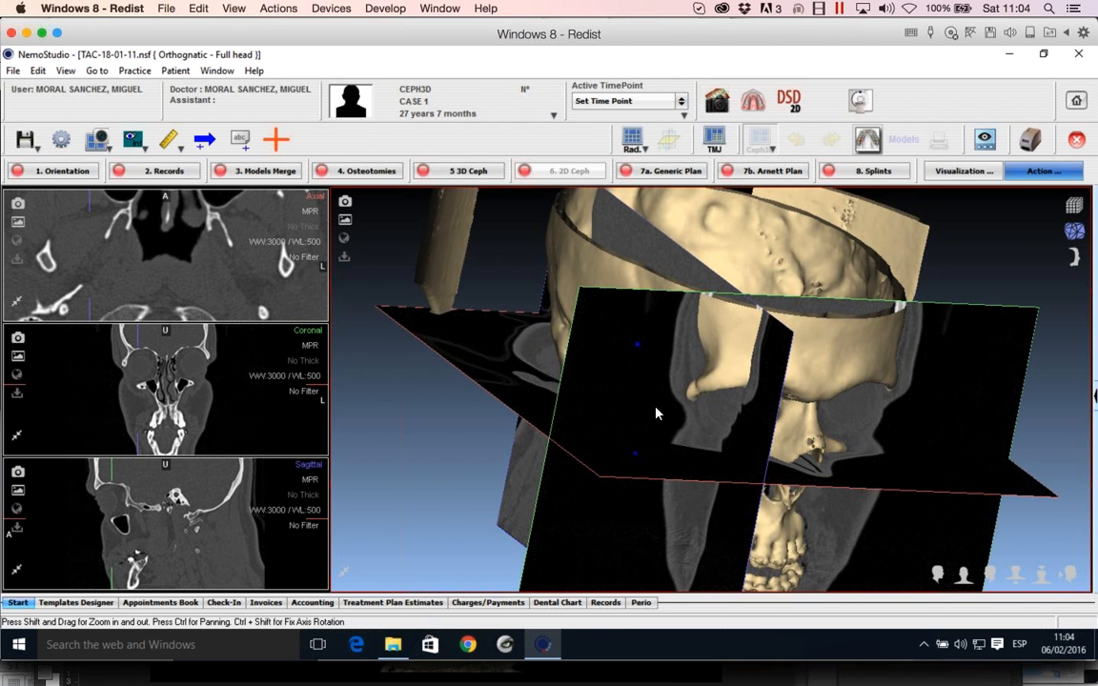
{"action": "scroll", "coordinate": [655, 412], "scroll_direction": "down", "scroll_amount": 5}
{"action": "scroll", "coordinate": [655, 412], "scroll_direction": "up", "scroll_amount": 4}
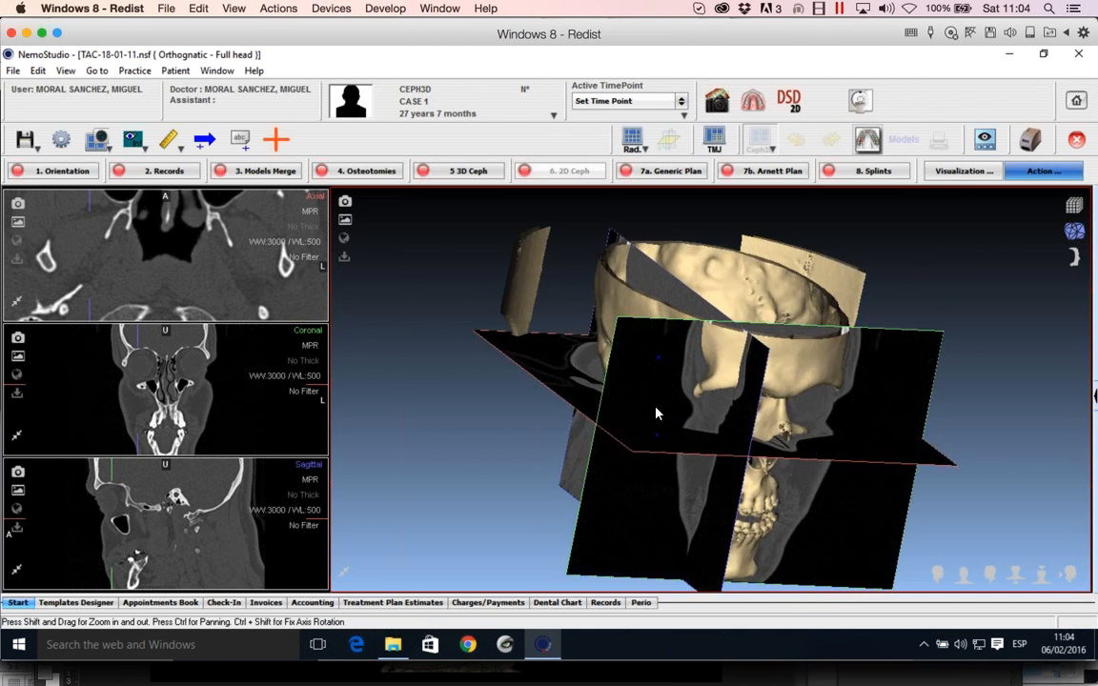
{"action": "scroll", "coordinate": [655, 413], "scroll_direction": "up", "scroll_amount": 3}
{"action": "scroll", "coordinate": [655, 412], "scroll_direction": "down", "scroll_amount": 4}
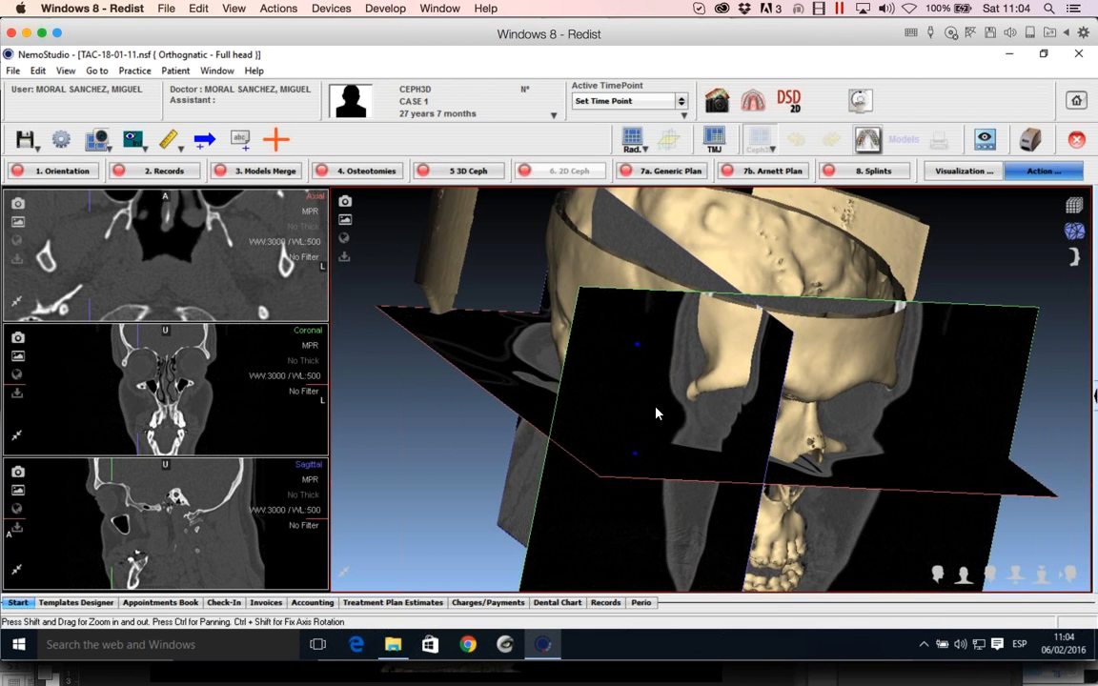
{"action": "scroll", "coordinate": [655, 412], "scroll_direction": "up", "scroll_amount": 4}
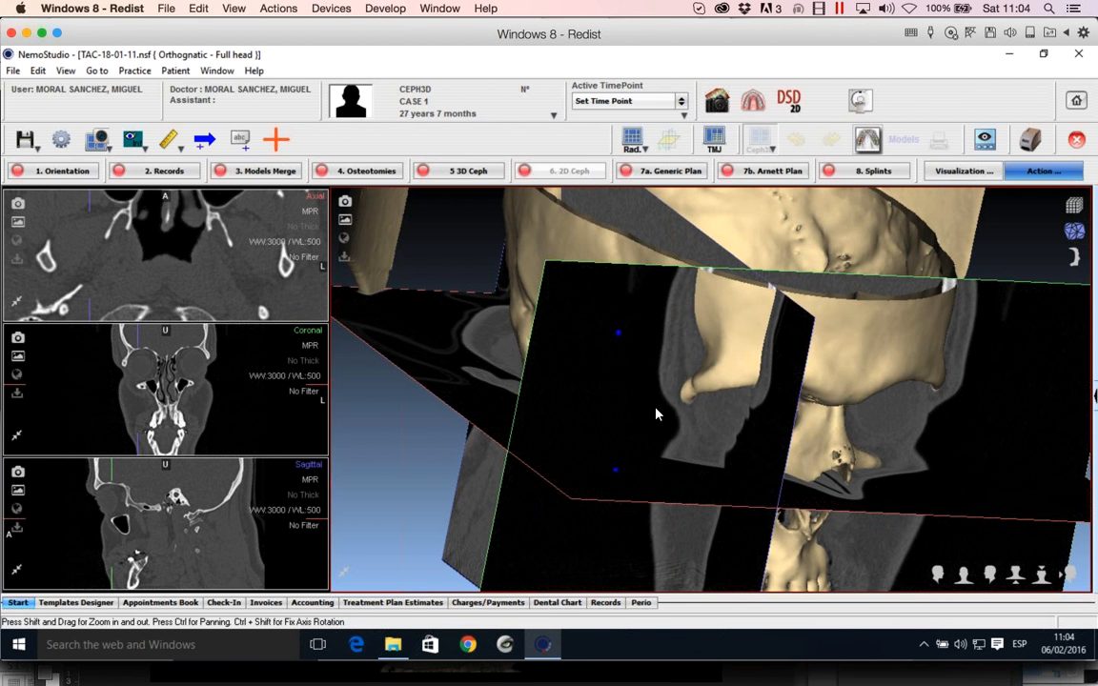
- Pan the enlarged skull and slice planes sideways and vertically within the 3D view
{"action": "left_click_drag", "start_coordinate": [656, 413], "coordinate": [546, 387]}
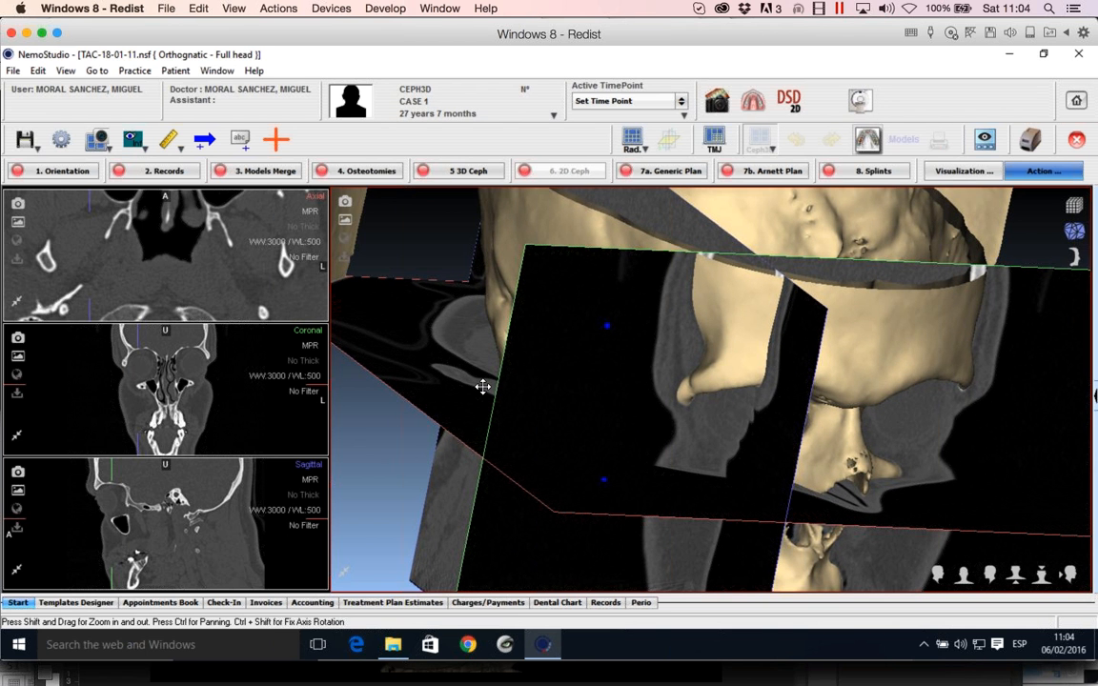
{"action": "left_click_drag", "start_coordinate": [483, 386], "coordinate": [597, 415]}
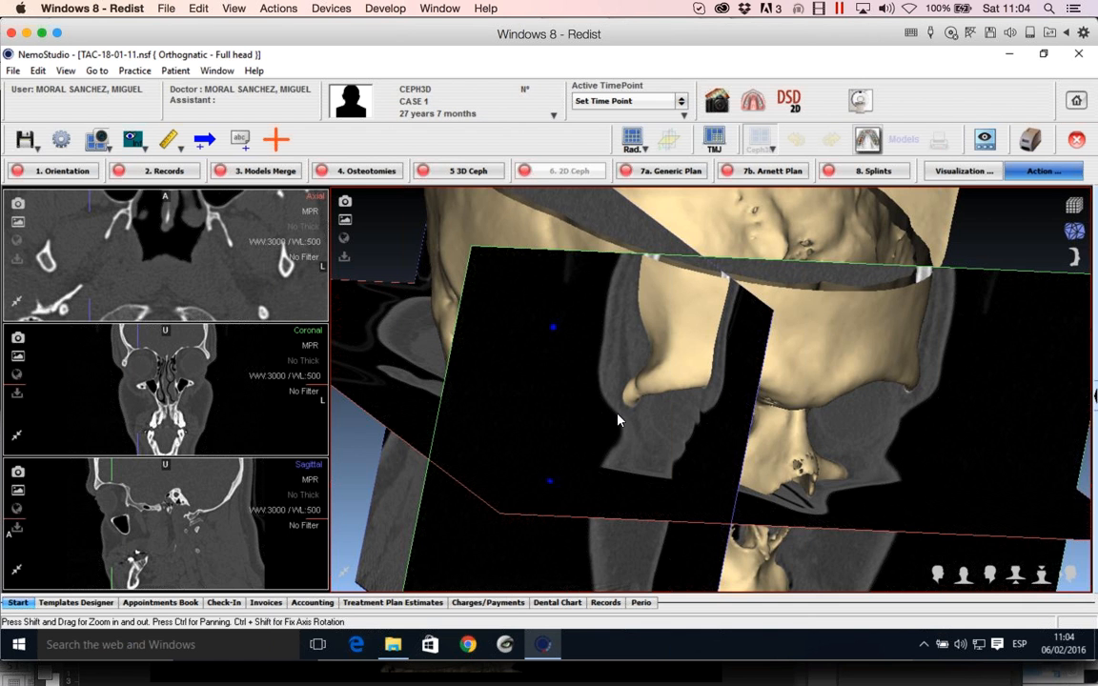
{"action": "left_click_drag", "start_coordinate": [618, 412], "coordinate": [639, 432]}
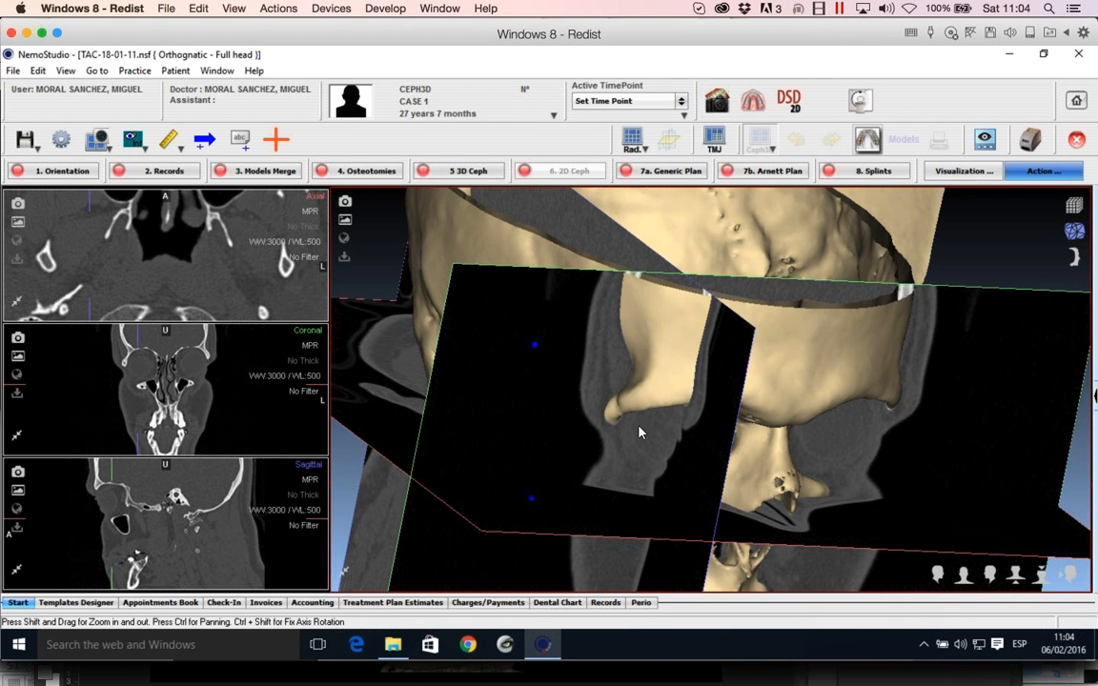
{"action": "left_click_drag", "start_coordinate": [638, 425], "coordinate": [719, 375]}
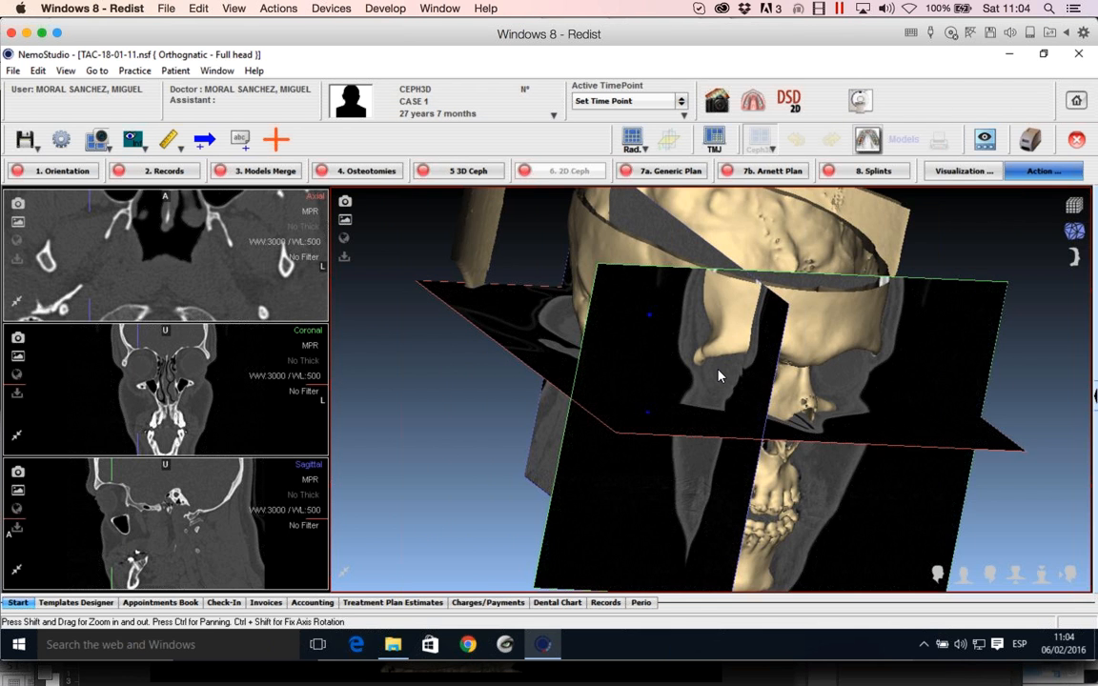
- Adjust the 3D zoom again and pan the skull until the jaws and teeth are in view
{"action": "scroll", "coordinate": [720, 375], "scroll_direction": "down", "scroll_amount": 4}
{"action": "scroll", "coordinate": [719, 376], "scroll_direction": "up", "scroll_amount": 6}
{"action": "scroll", "coordinate": [720, 375], "scroll_direction": "up", "scroll_amount": 2}
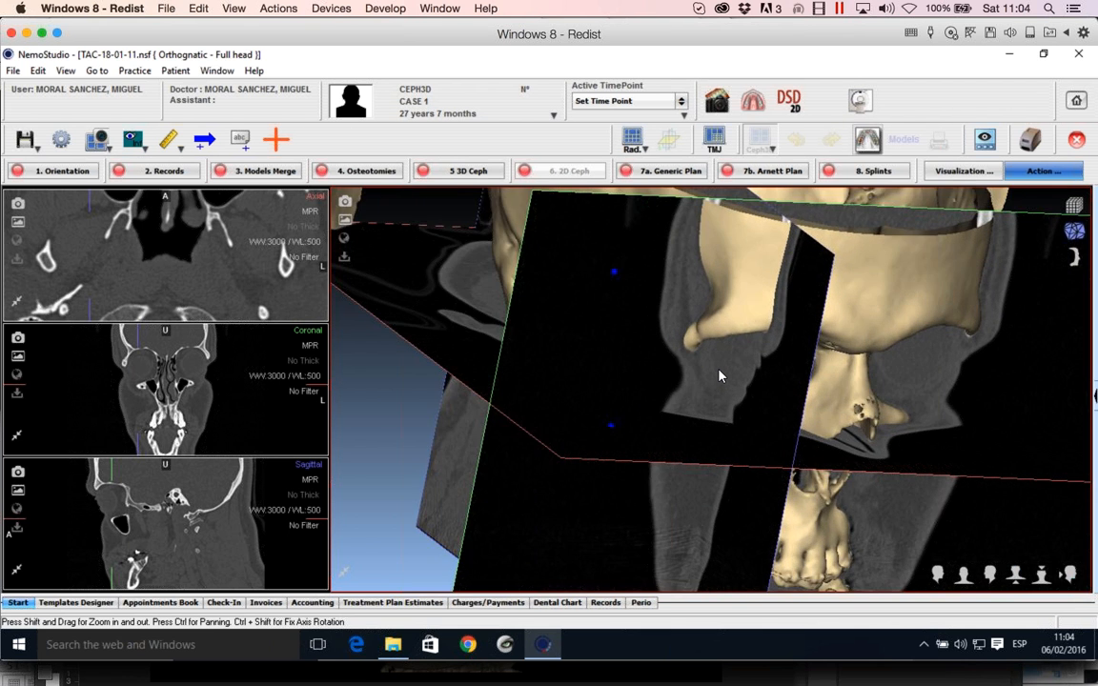
{"action": "scroll", "coordinate": [720, 375], "scroll_direction": "down", "scroll_amount": 3}
{"action": "scroll", "coordinate": [719, 375], "scroll_direction": "up", "scroll_amount": 1}
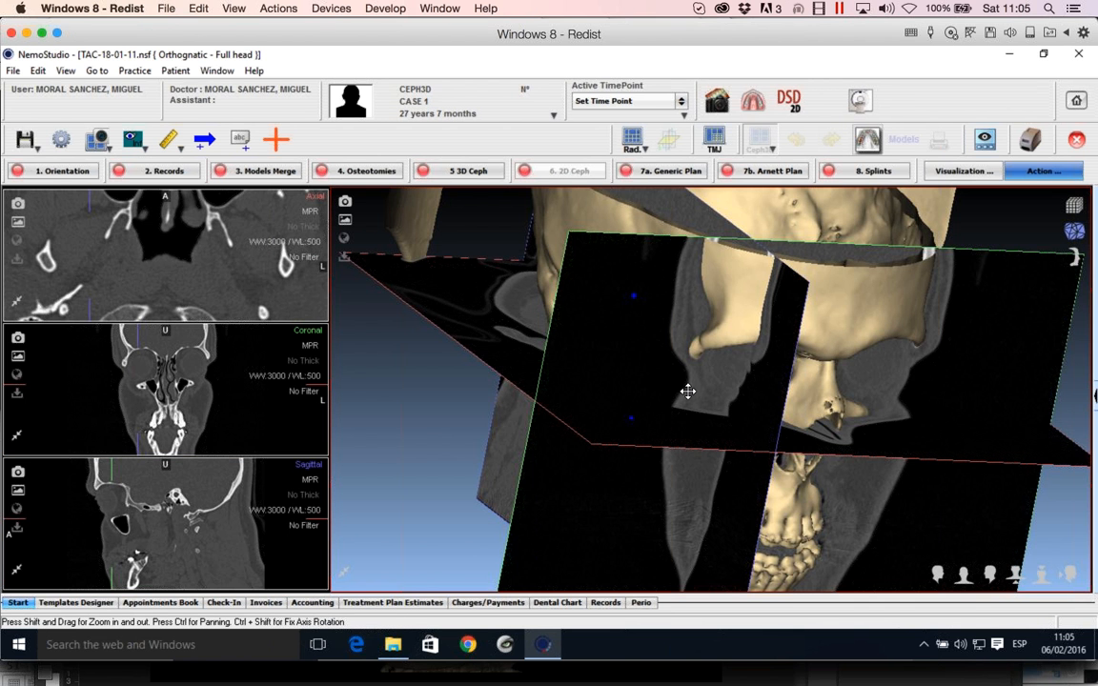
{"action": "left_click_drag", "start_coordinate": [688, 392], "coordinate": [551, 327], "text": "ctrl"}
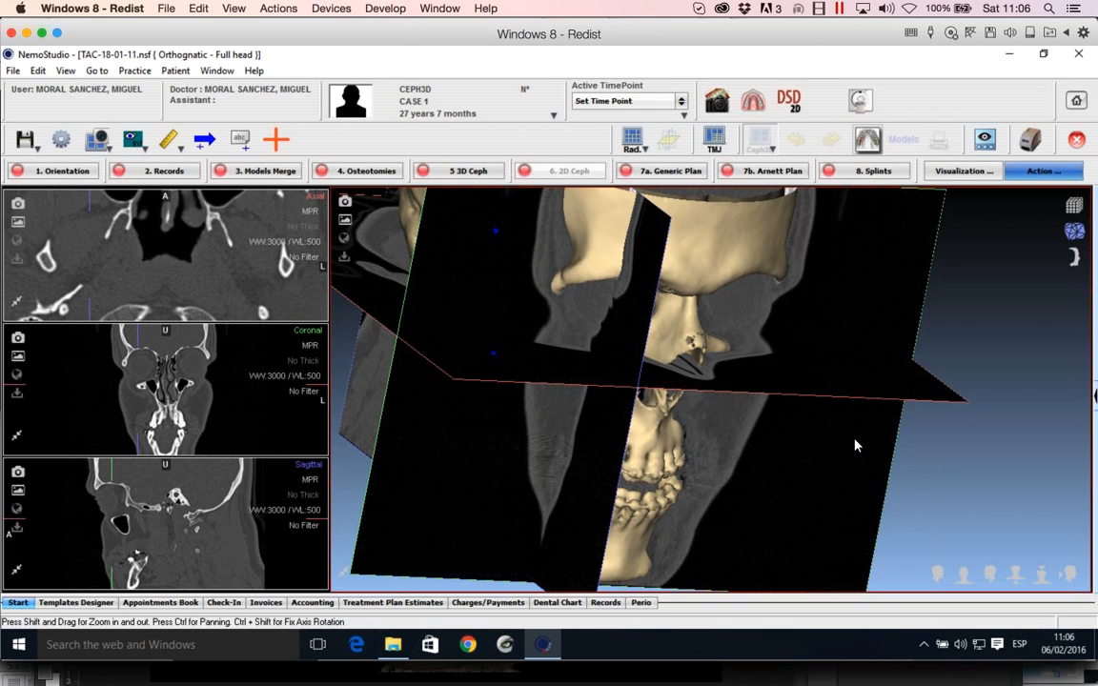
{"action": "left_click_drag", "start_coordinate": [858, 443], "coordinate": [881, 443]}
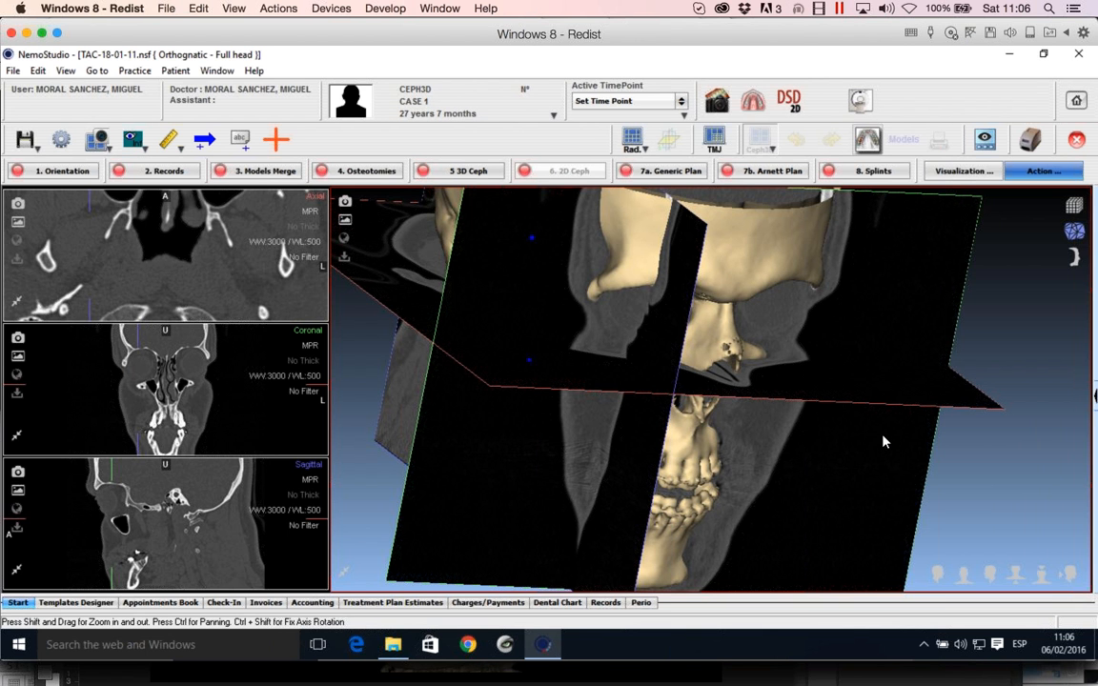
- Rotate the 3D skull to a left lateral orientation and hide the slice planes
{"action": "left_click_drag", "start_coordinate": [881, 436], "coordinate": [477, 452]}
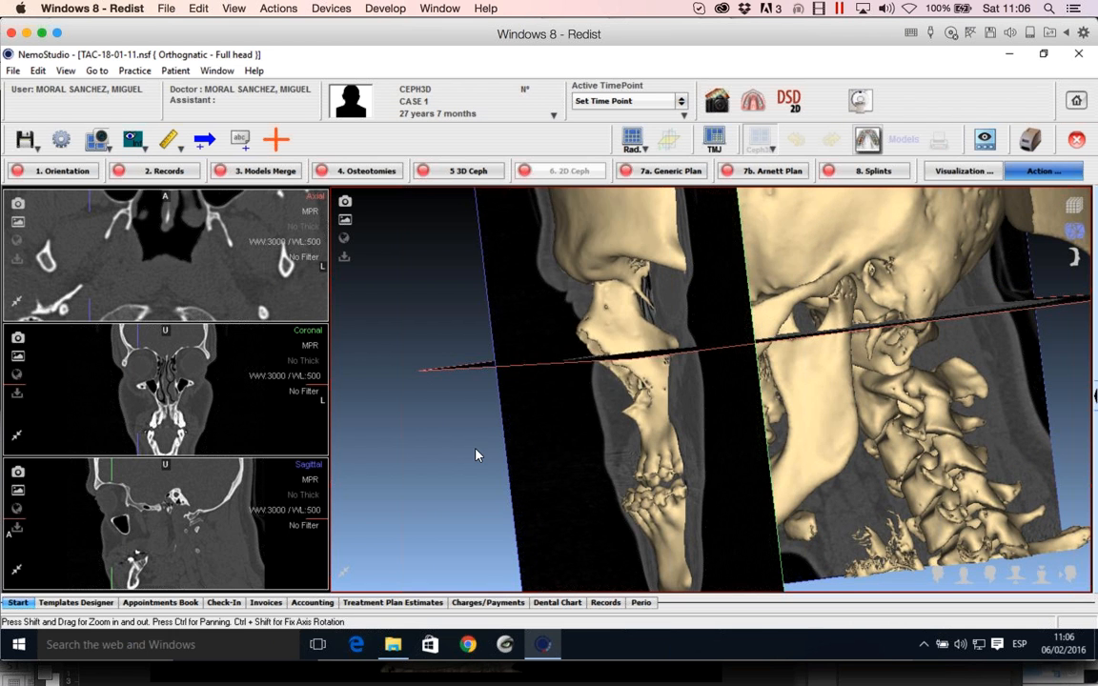
{"action": "right_click", "coordinate": [476, 450]}
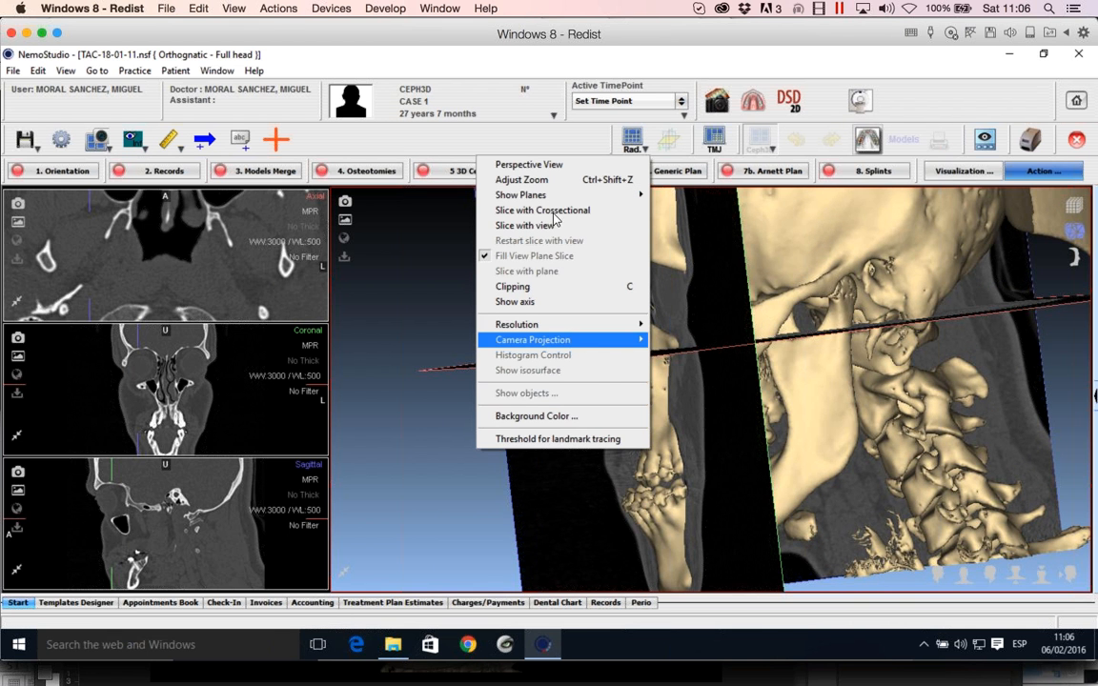
{"action": "mouse_move", "coordinate": [610, 194]}
{"action": "left_click", "coordinate": [710, 195]}
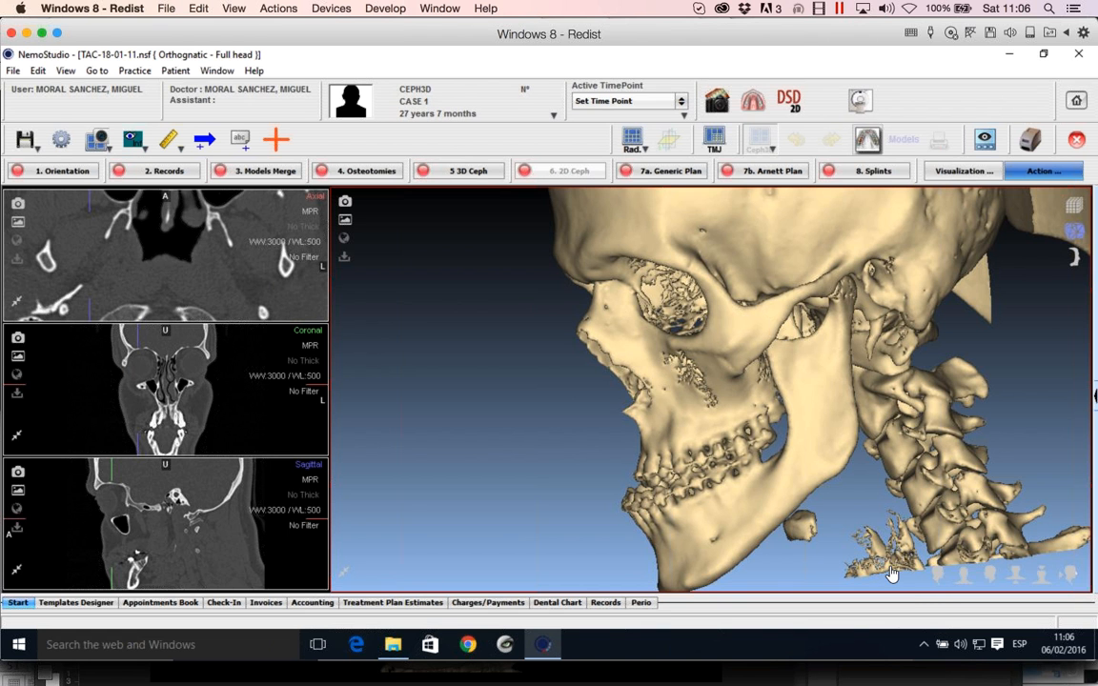
- View the skull in the preset right, frontal, left, inferior, superior and posterior orientations
{"action": "left_click", "coordinate": [937, 580]}
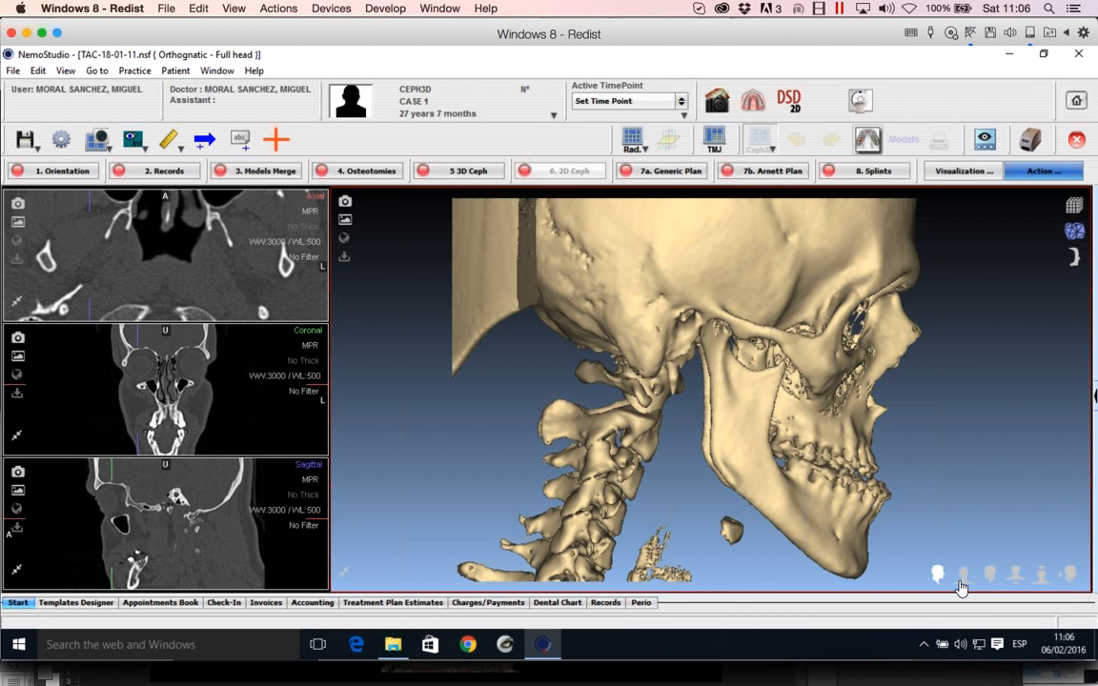
{"action": "left_click", "coordinate": [962, 583]}
{"action": "left_click", "coordinate": [963, 583]}
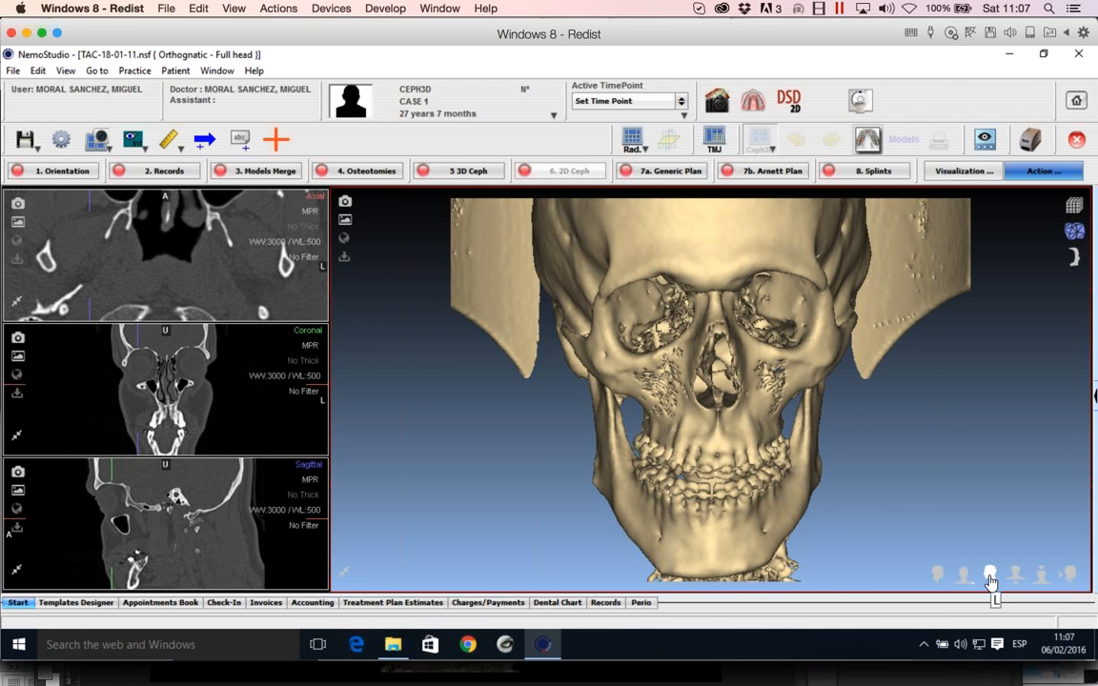
{"action": "left_click", "coordinate": [991, 576]}
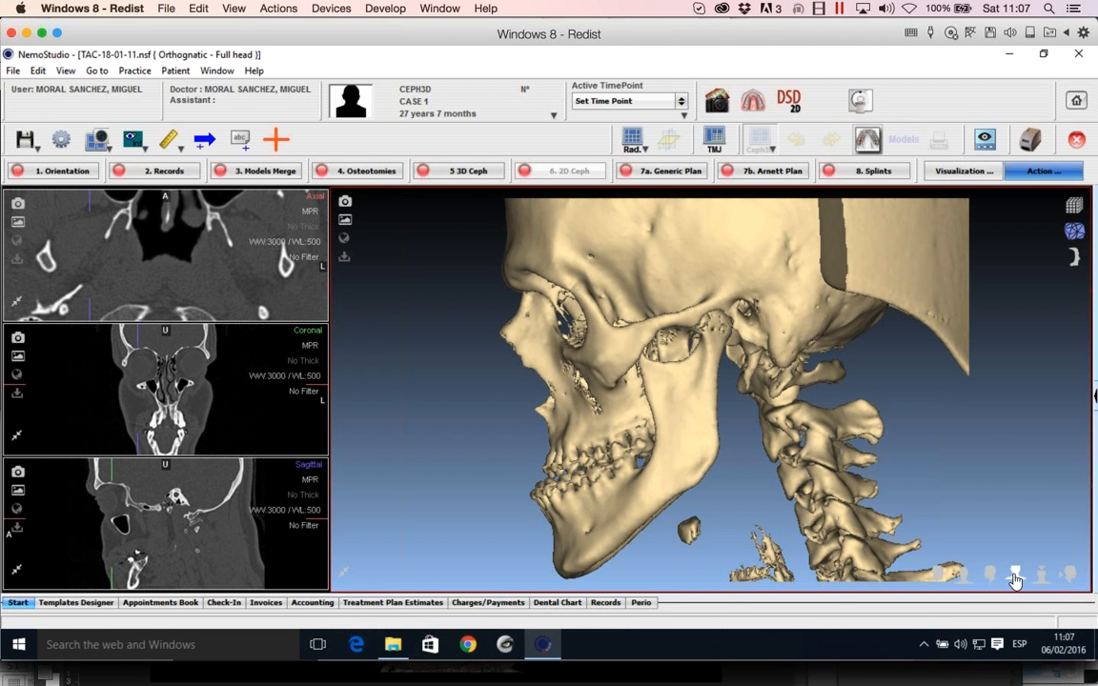
{"action": "left_click", "coordinate": [1015, 575]}
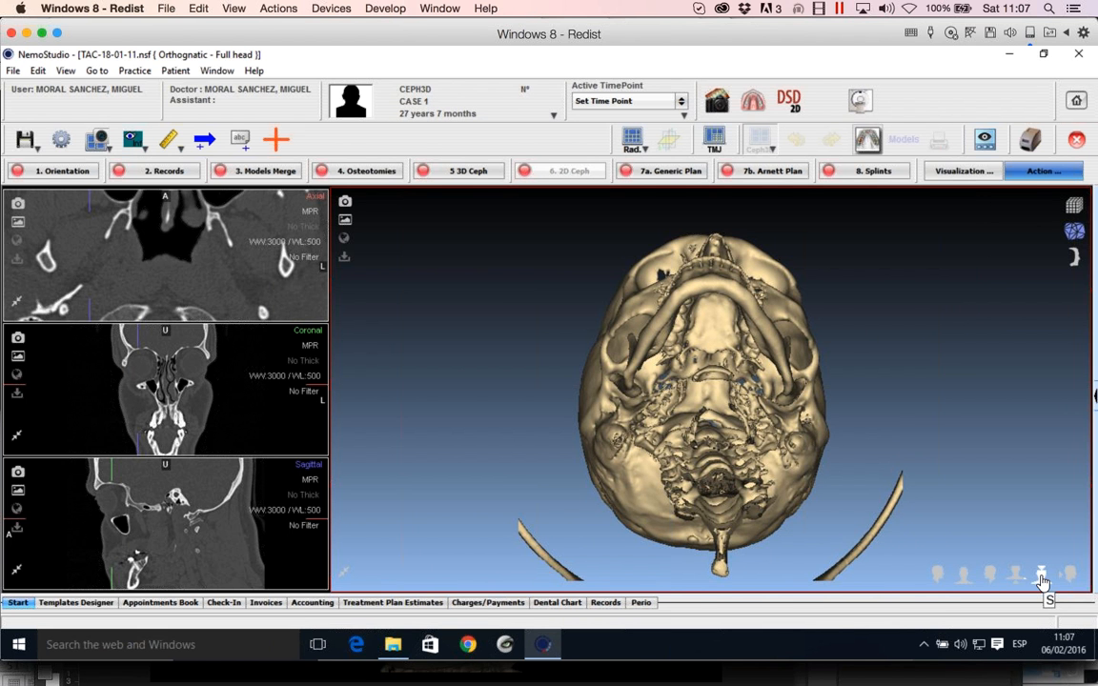
{"action": "left_click", "coordinate": [1042, 576]}
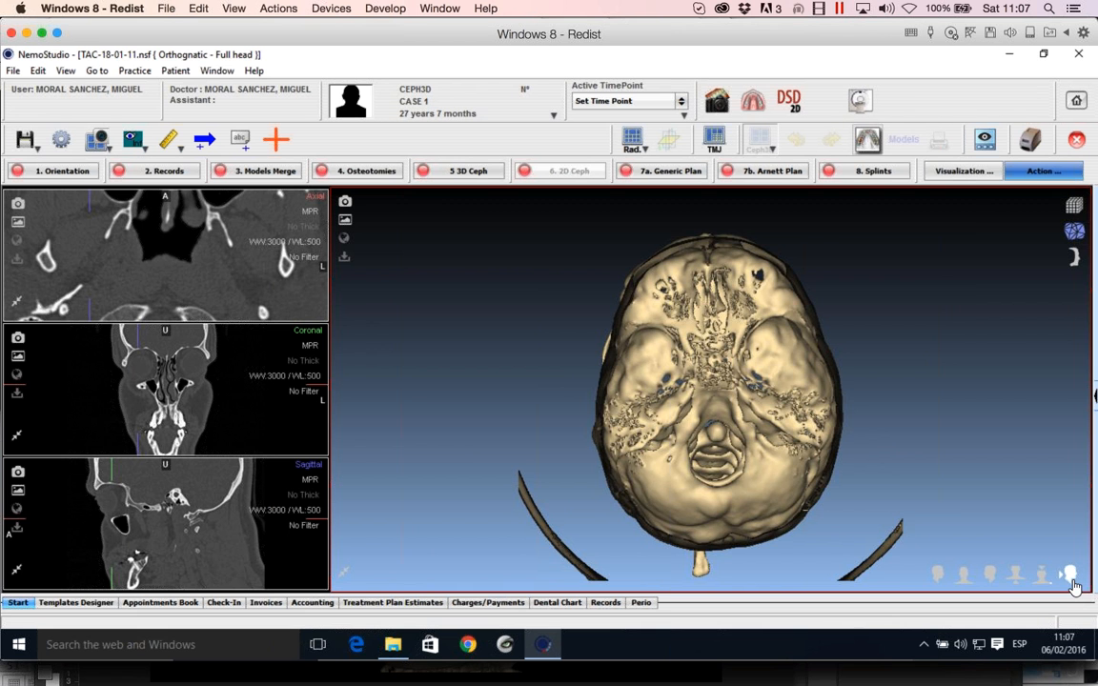
{"action": "left_click", "coordinate": [1070, 575]}
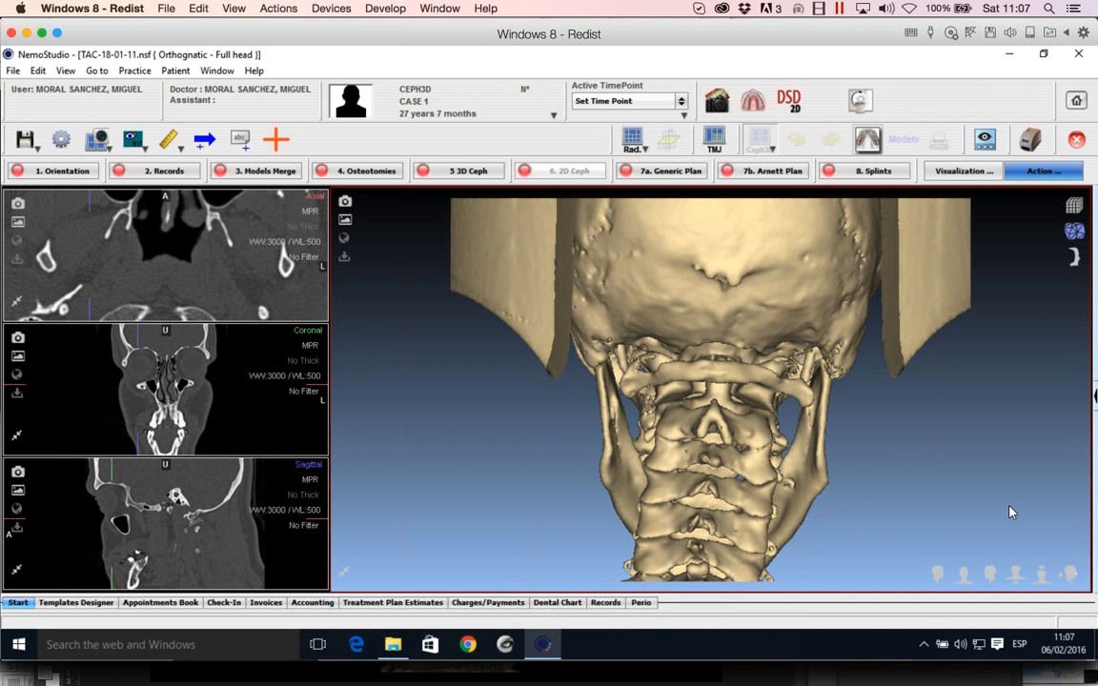
- Rotate the skull freely, run through the preset orientations again and return it to the frontal view
{"action": "left_click_drag", "start_coordinate": [994, 473], "coordinate": [894, 497]}
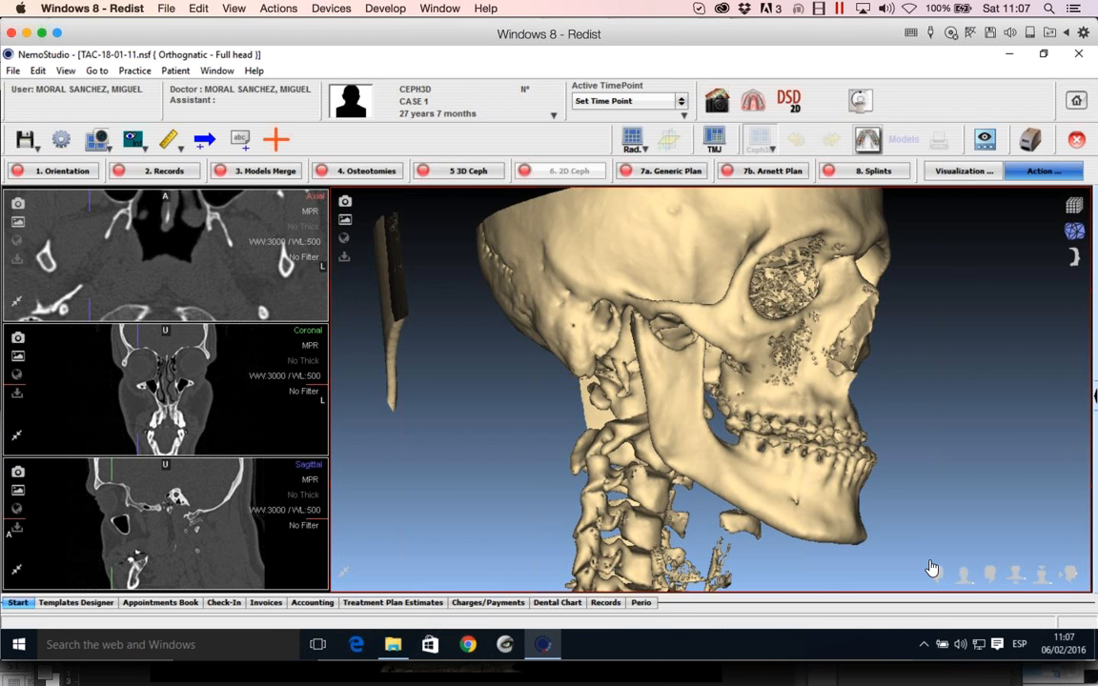
{"action": "left_click", "coordinate": [991, 573]}
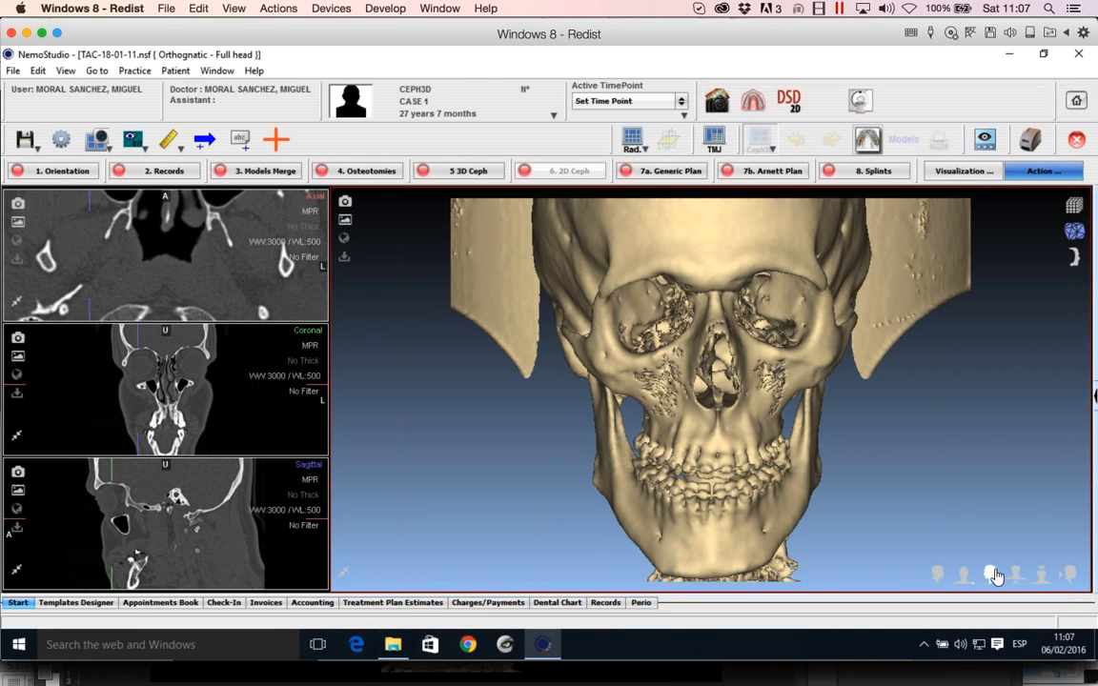
{"action": "left_click", "coordinate": [995, 574]}
{"action": "left_click", "coordinate": [1023, 575]}
{"action": "left_click", "coordinate": [1065, 575]}
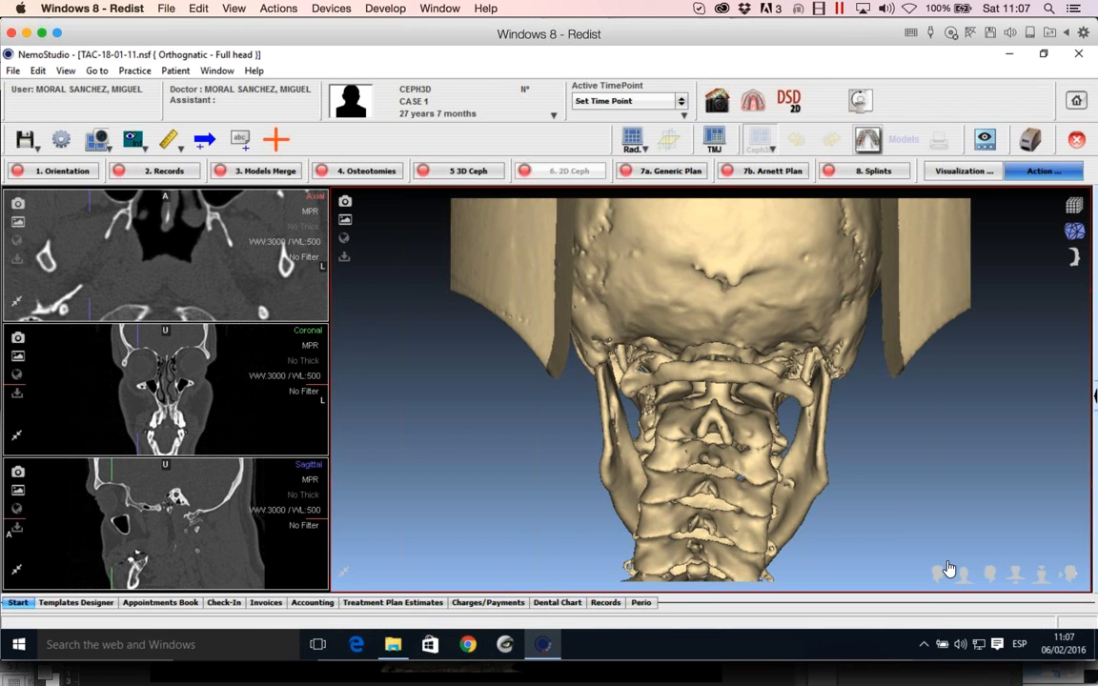
{"action": "left_click", "coordinate": [991, 575]}
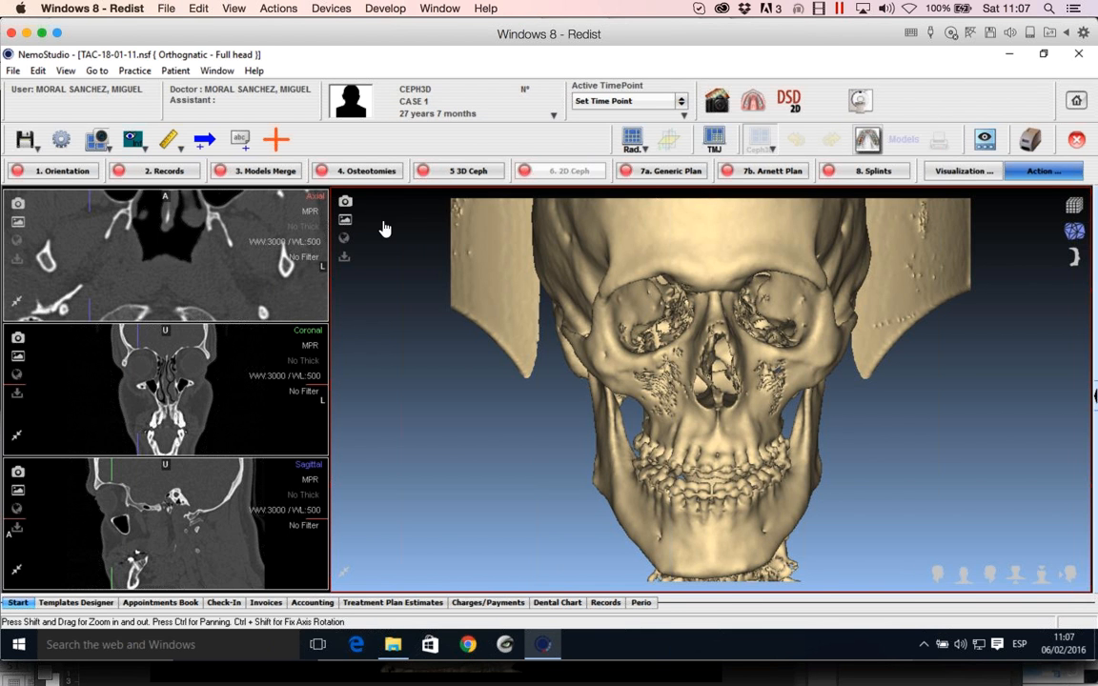
- Examine the snapshot options of the 3D and axial views, and close them without capturing anything
{"action": "left_click", "coordinate": [345, 200]}
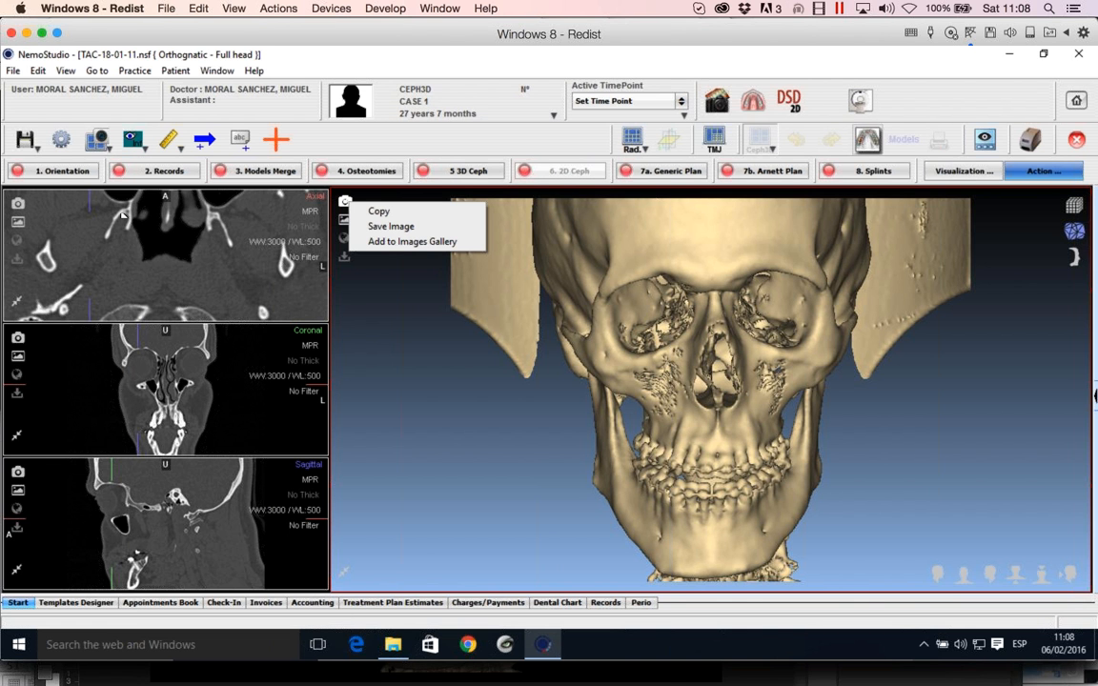
{"action": "left_click", "coordinate": [18, 204]}
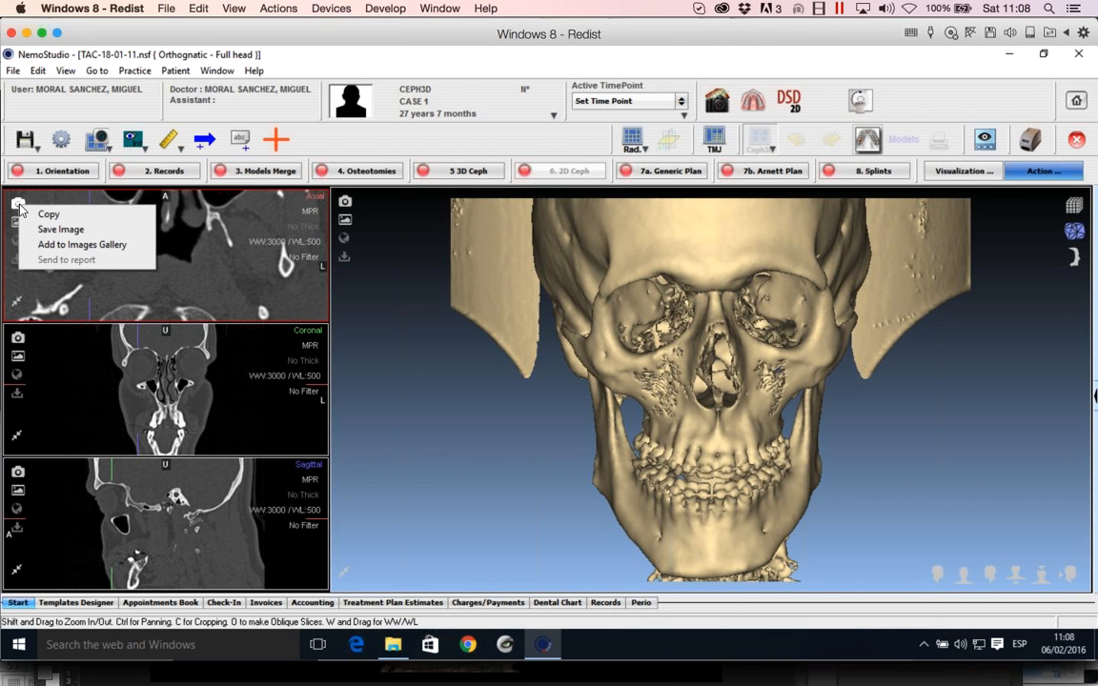
{"action": "left_click", "coordinate": [150, 242]}
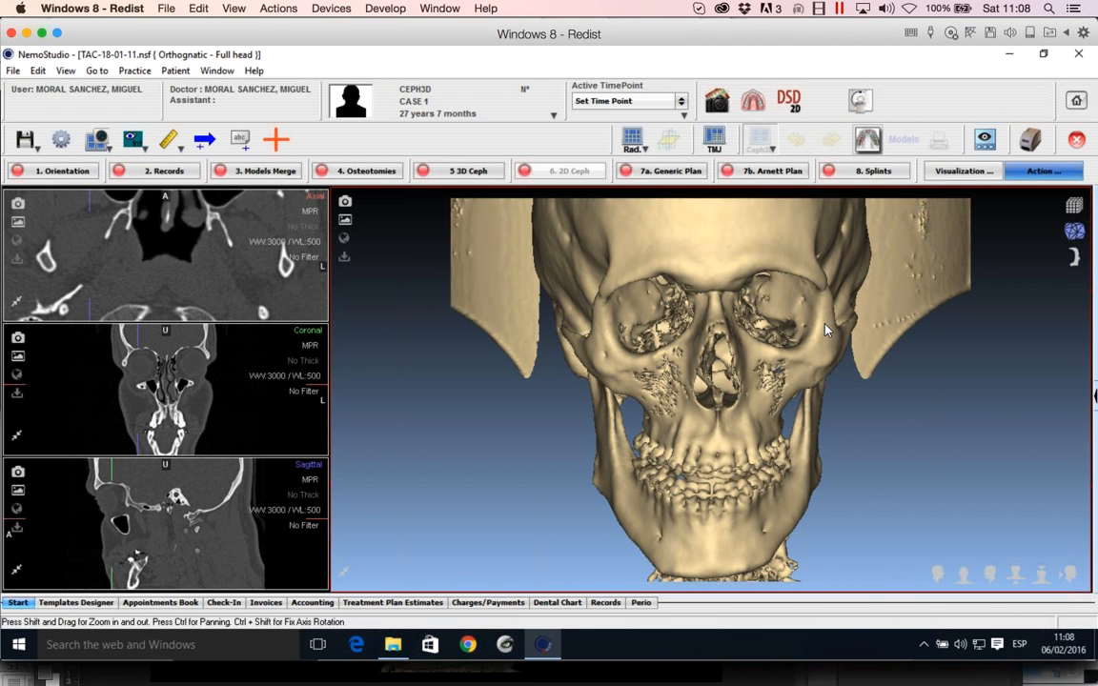
- Copy the frontal 3D skull view to the clipboard as an image 2000 pixels wide, with proportions constrained
{"action": "left_click", "coordinate": [352, 205]}
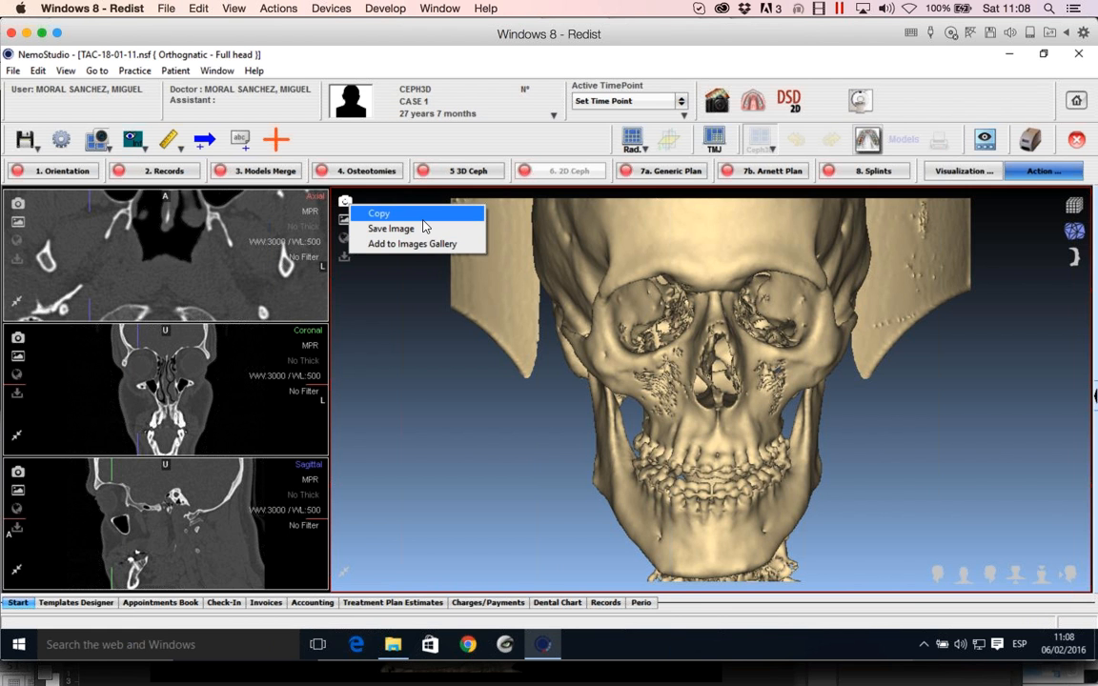
{"action": "left_click", "coordinate": [425, 227]}
{"action": "left_click_drag", "start_coordinate": [477, 267], "coordinate": [427, 383]}
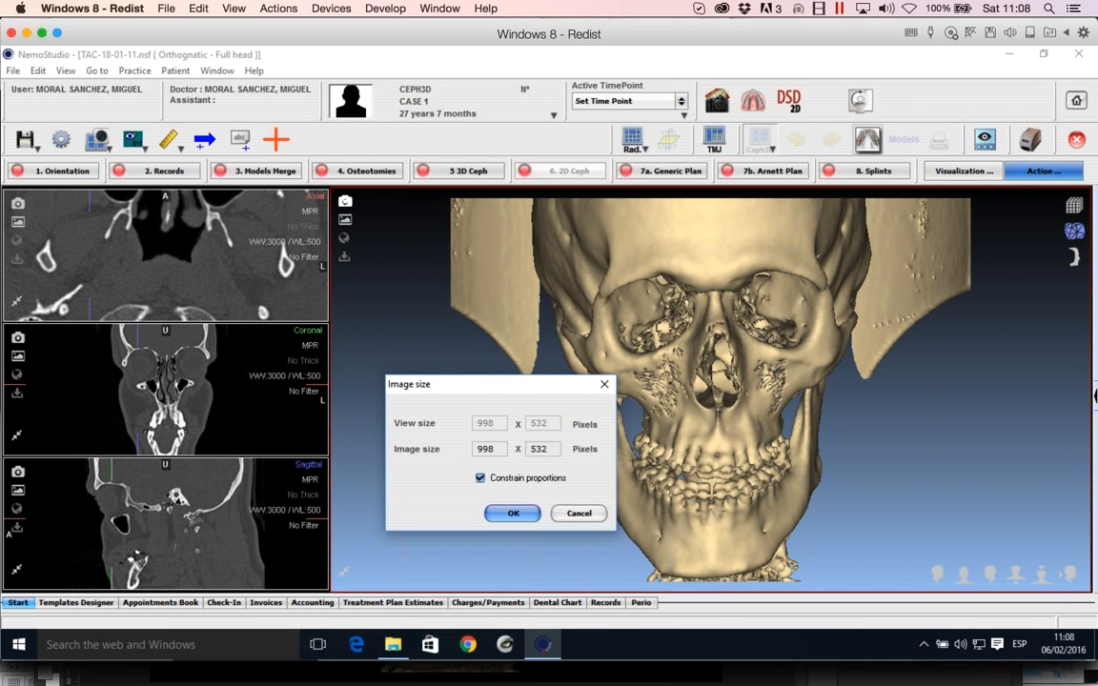
{"action": "left_click_drag", "start_coordinate": [579, 385], "coordinate": [511, 383]}
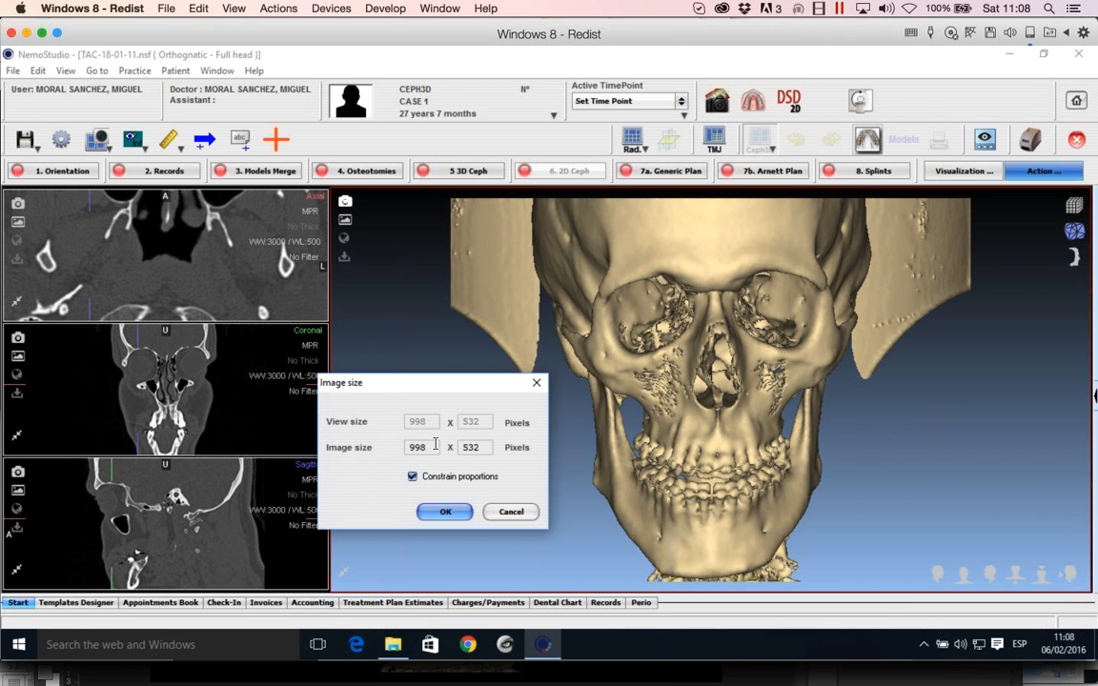
{"action": "key", "text": "Tab"}
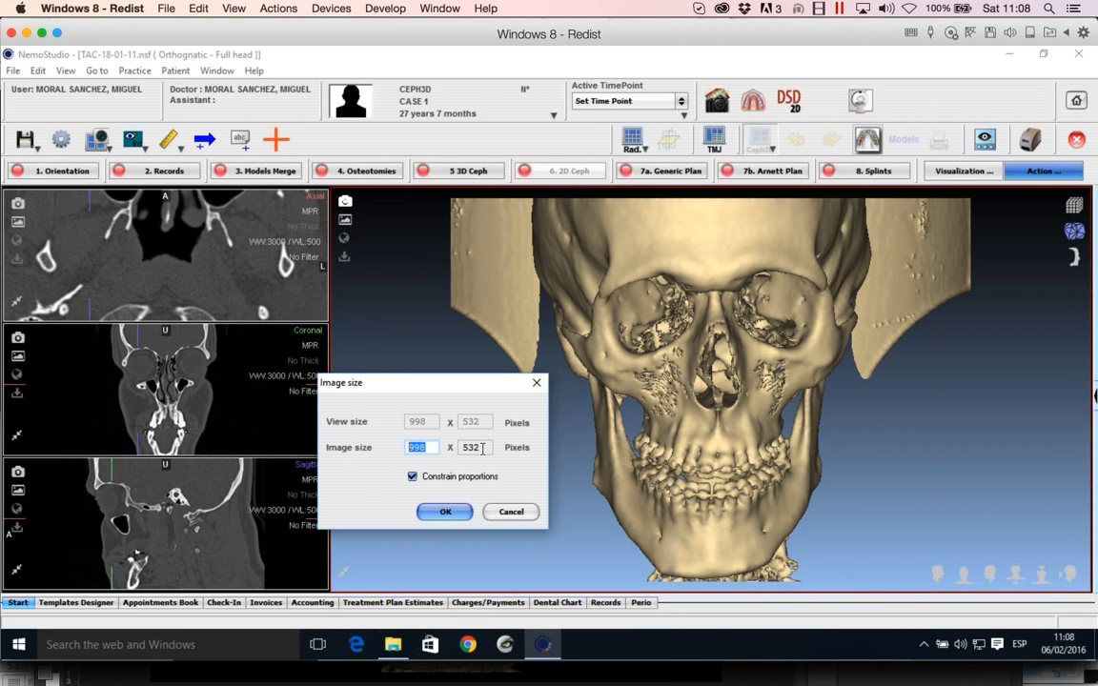
{"action": "left_click", "coordinate": [412, 449]}
{"action": "double_click", "coordinate": [413, 448]}
{"action": "type", "text": "2000"}
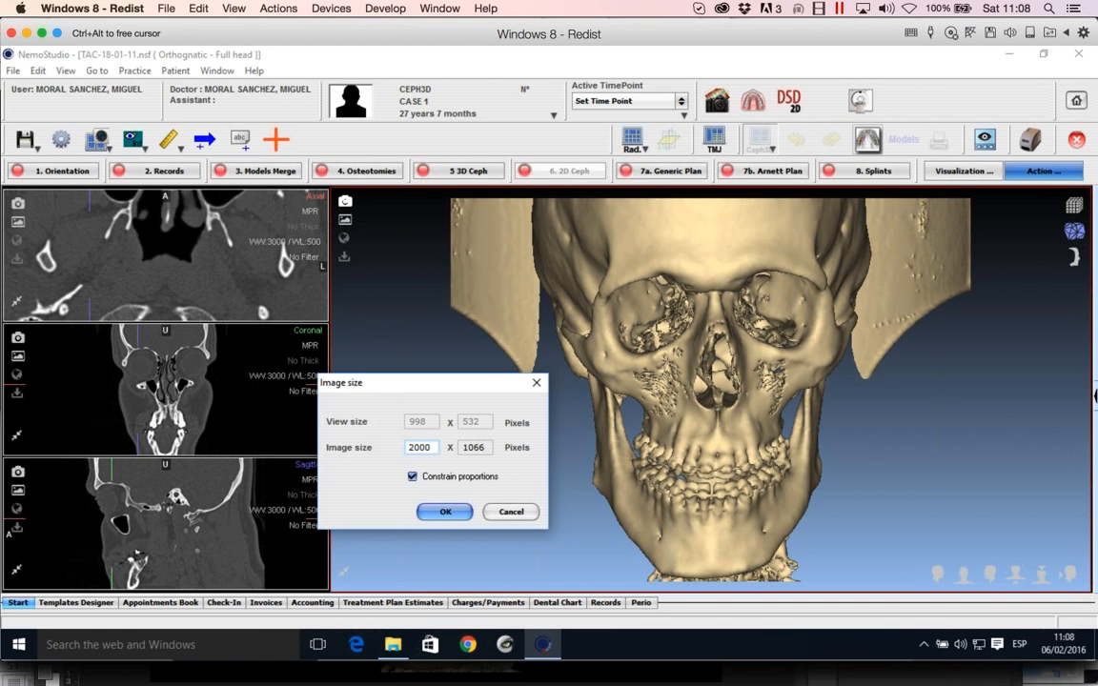
{"action": "double_click", "coordinate": [434, 447]}
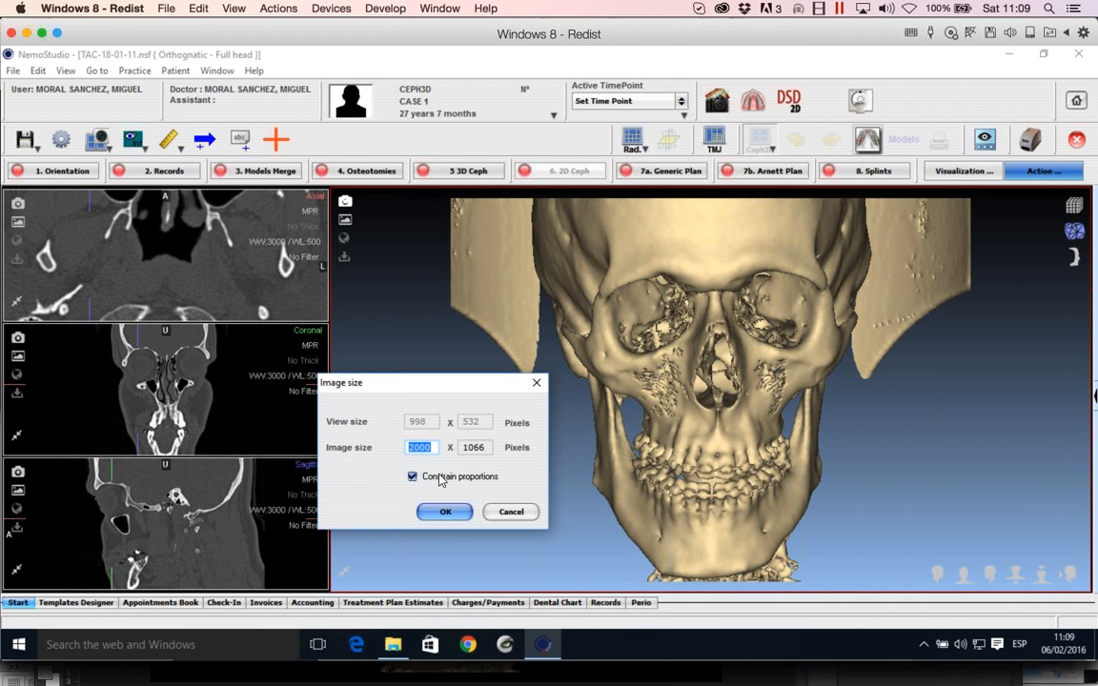
{"action": "left_click", "coordinate": [450, 514]}
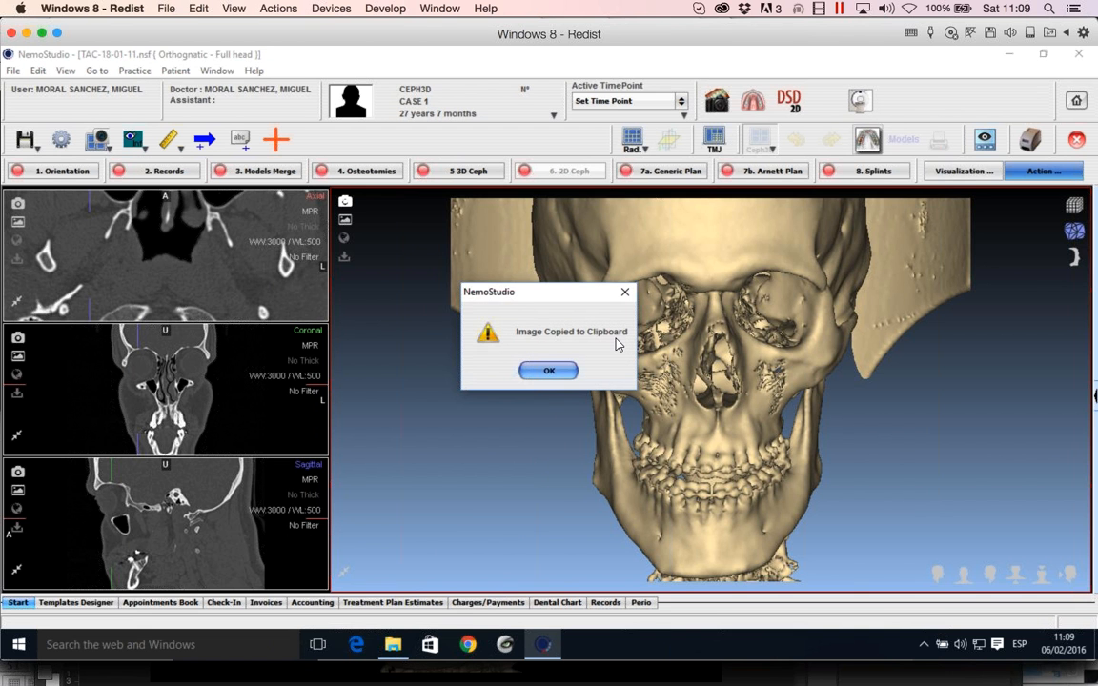
{"action": "left_click", "coordinate": [550, 369]}
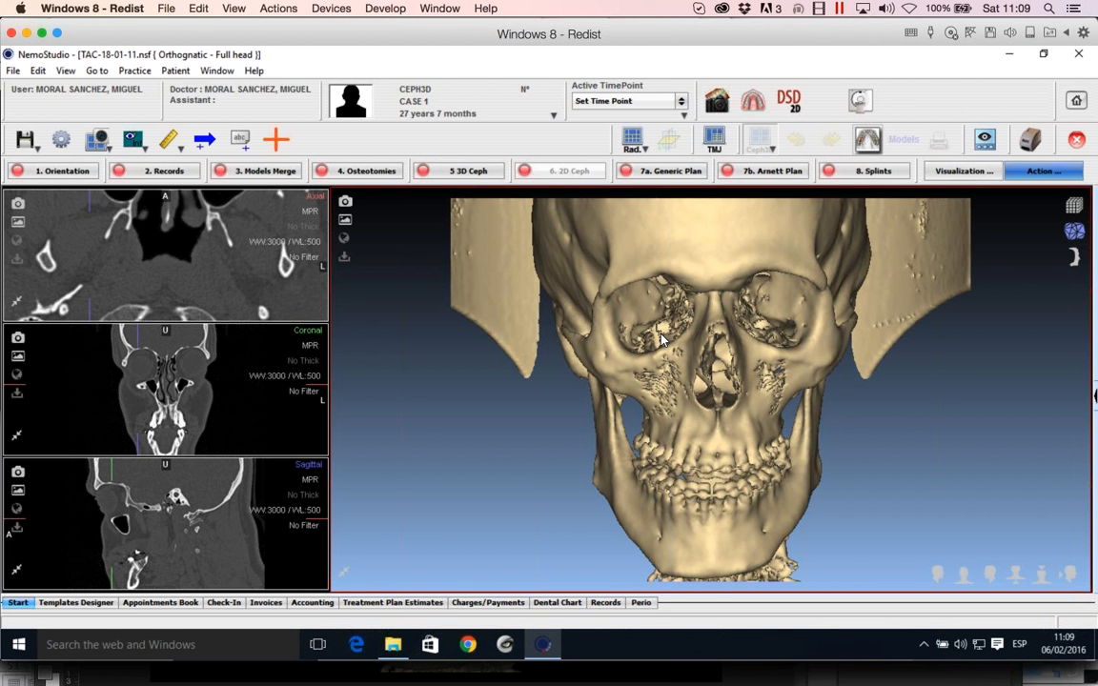
- Switch to Photoshop, paste the copied skull image into a new clipboard-sized document, and return to NemoStudio
{"action": "key", "text": "super+Tab"}
{"action": "key", "text": "super+Tab"}
{"action": "key", "text": "super+Tab"}
{"action": "key", "text": "super+Tab"}
{"action": "key", "text": "super+Tab"}
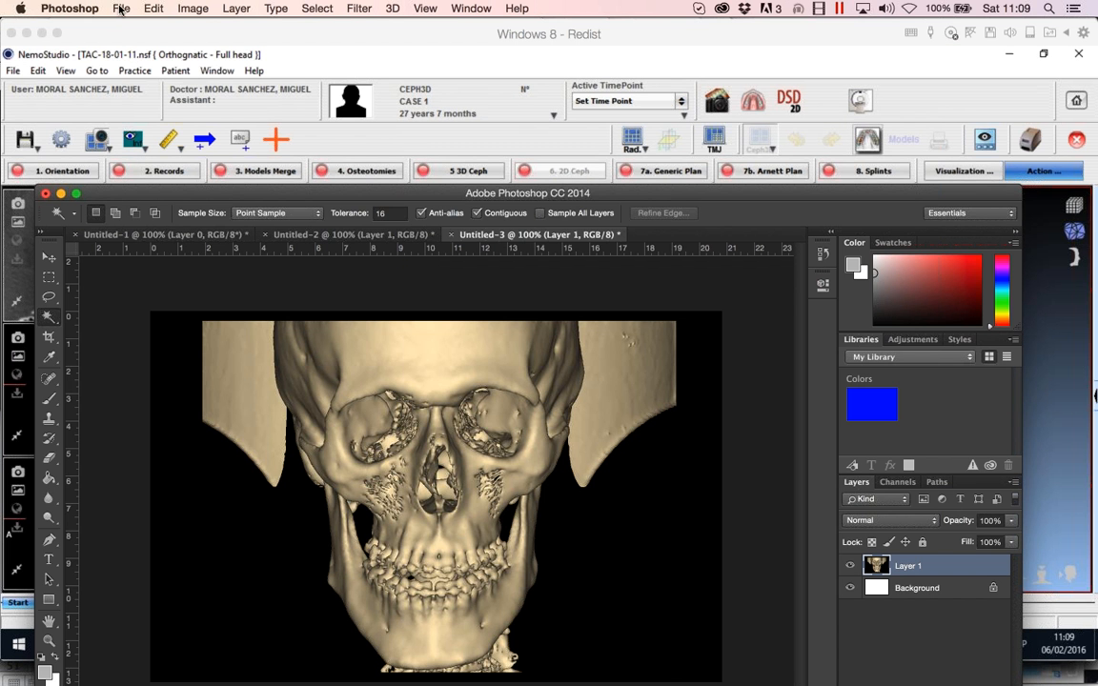
{"action": "left_click", "coordinate": [120, 9]}
{"action": "left_click", "coordinate": [122, 26]}
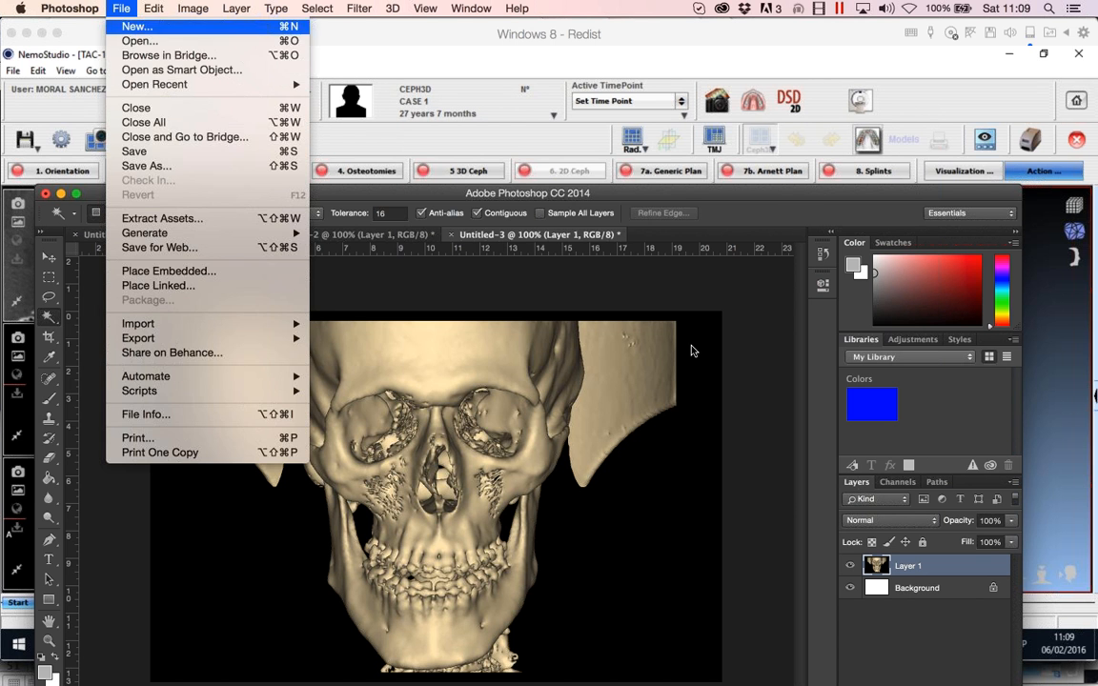
{"action": "left_click", "coordinate": [719, 182]}
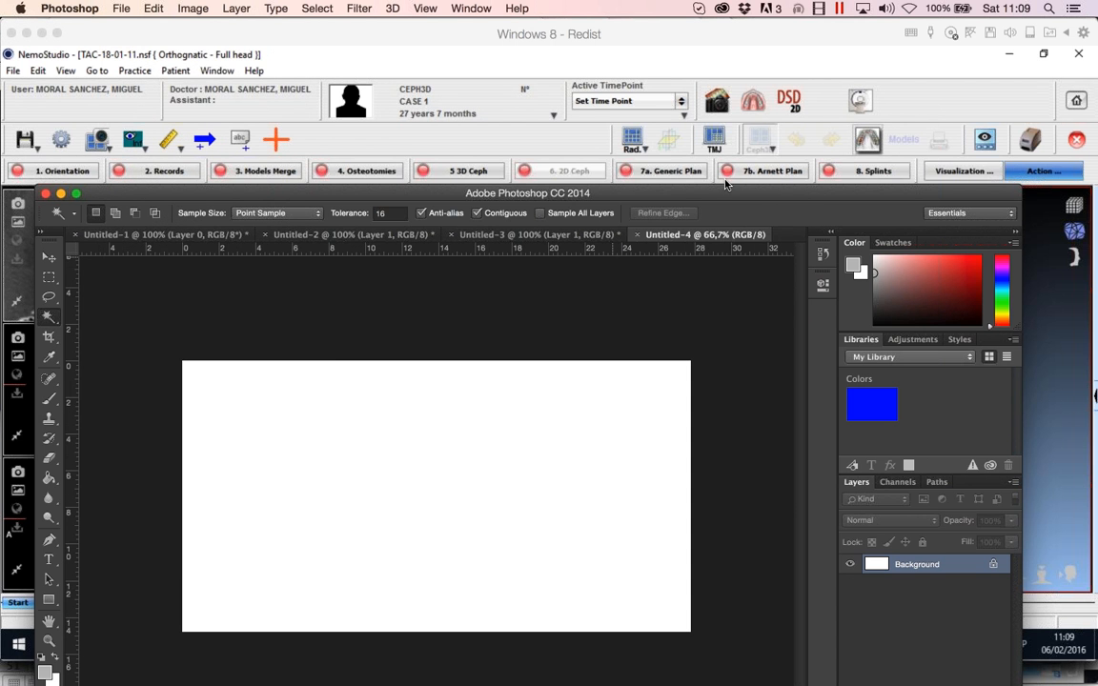
{"action": "left_click", "coordinate": [149, 9]}
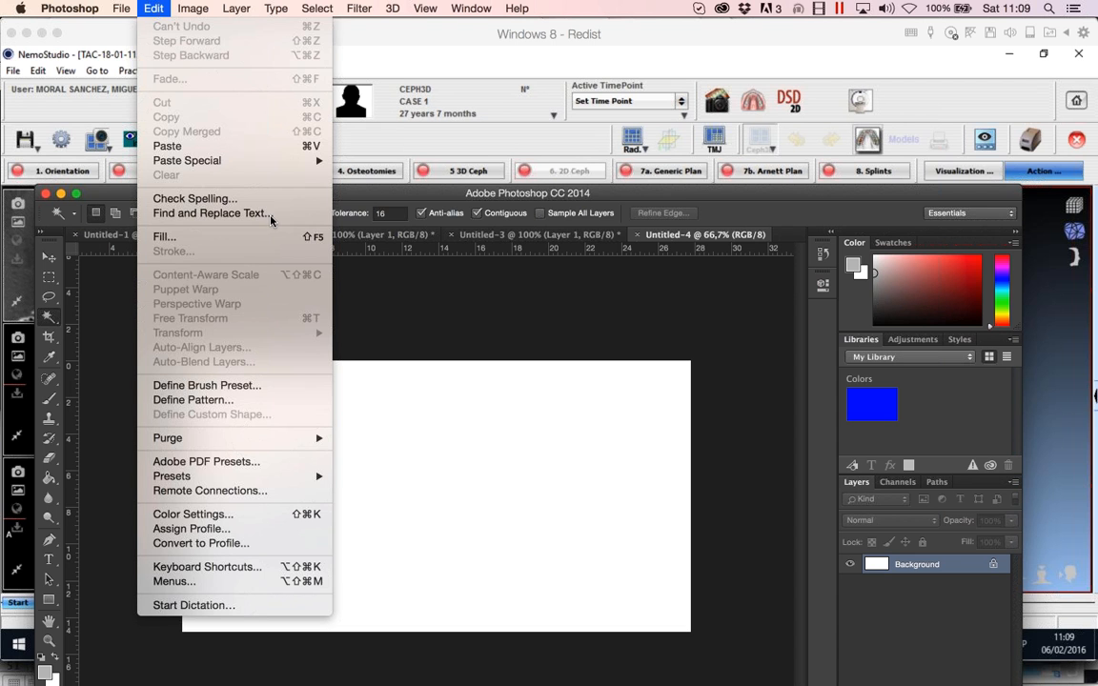
{"action": "key", "text": "super+v"}
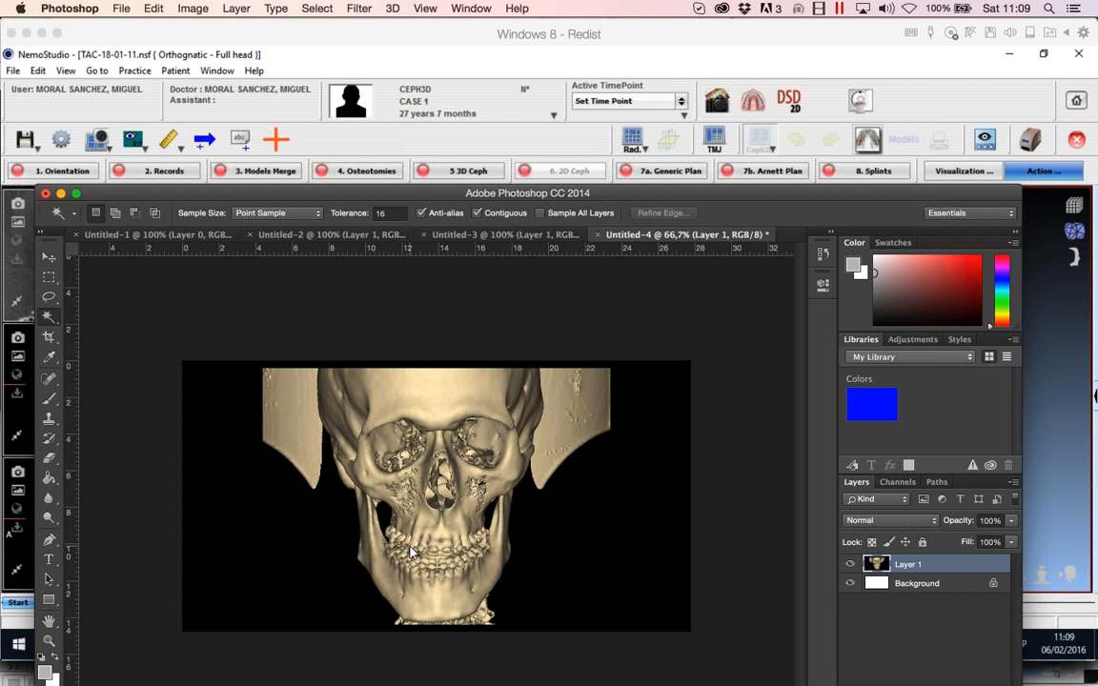
{"action": "key", "text": "super+Tab"}
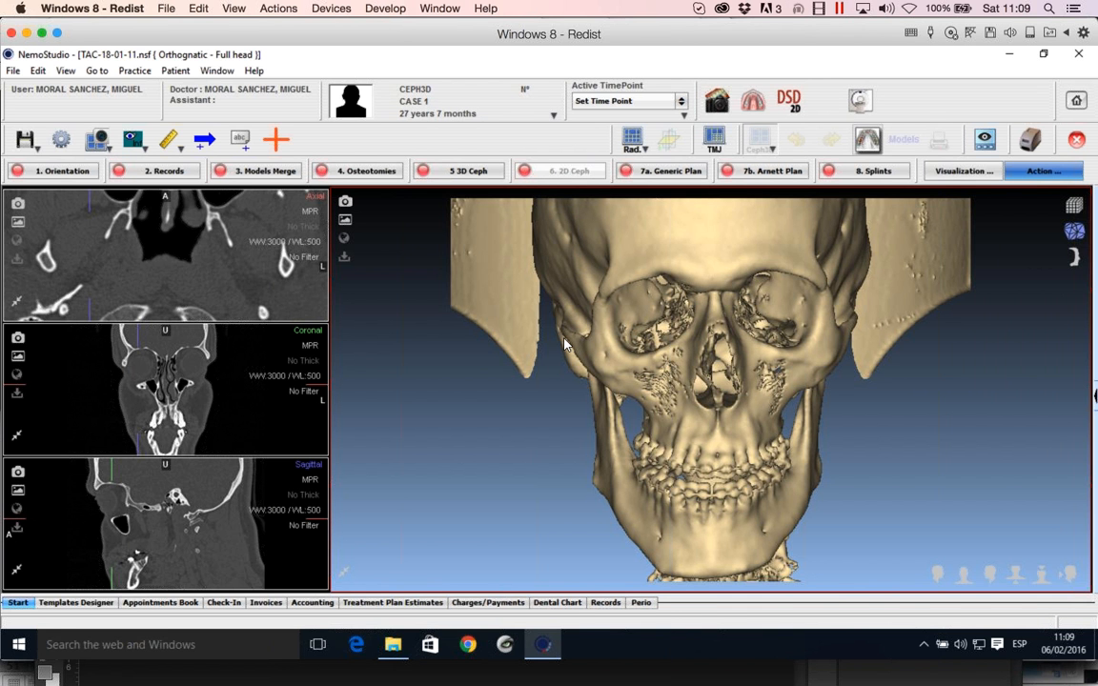
- Rotate the skull to a three-quarter view and add it to the default images gallery as "vista de cuartos"
{"action": "left_click", "coordinate": [349, 207]}
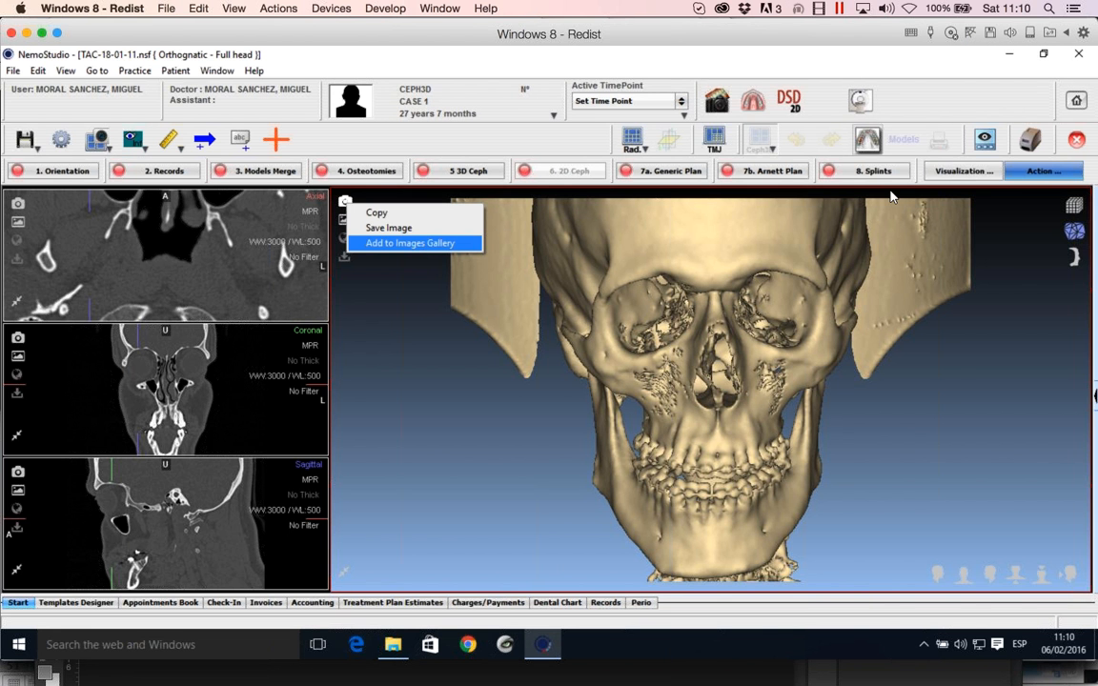
{"action": "left_click", "coordinate": [946, 384]}
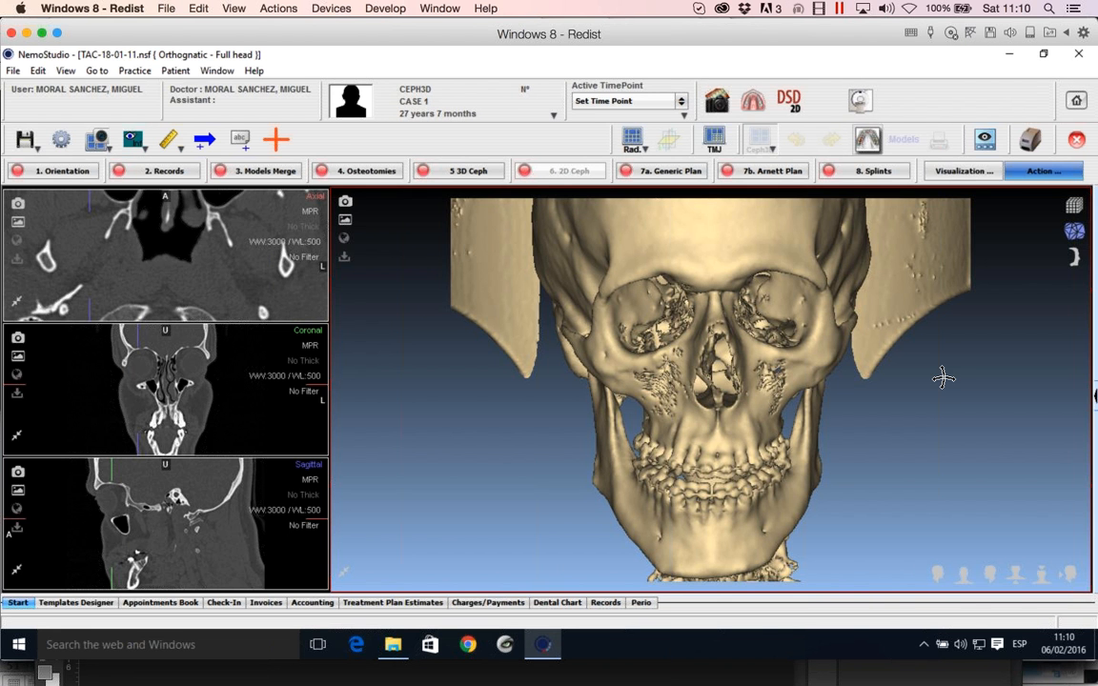
{"action": "left_click_drag", "start_coordinate": [942, 378], "coordinate": [400, 216]}
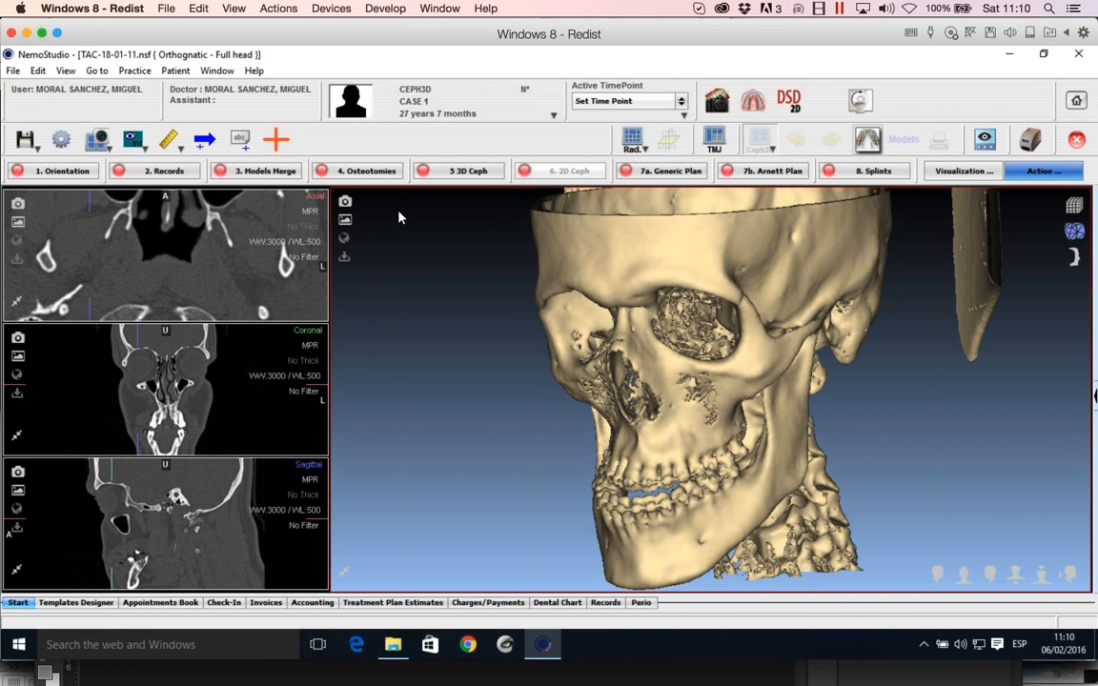
{"action": "left_click", "coordinate": [345, 219]}
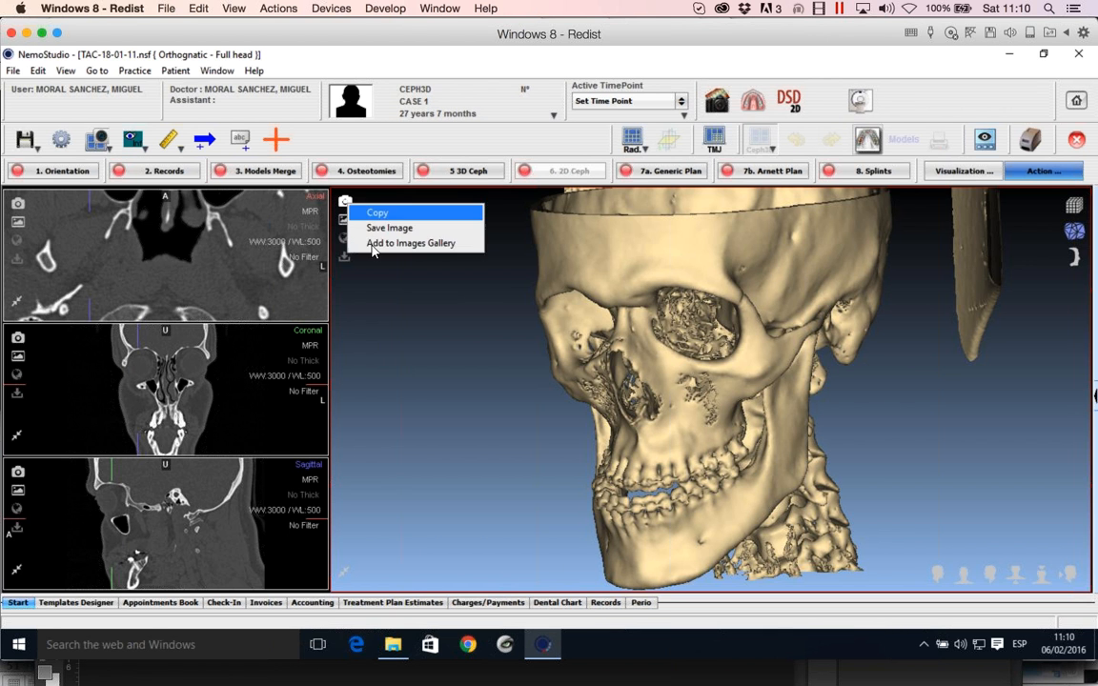
{"action": "key", "text": "Return"}
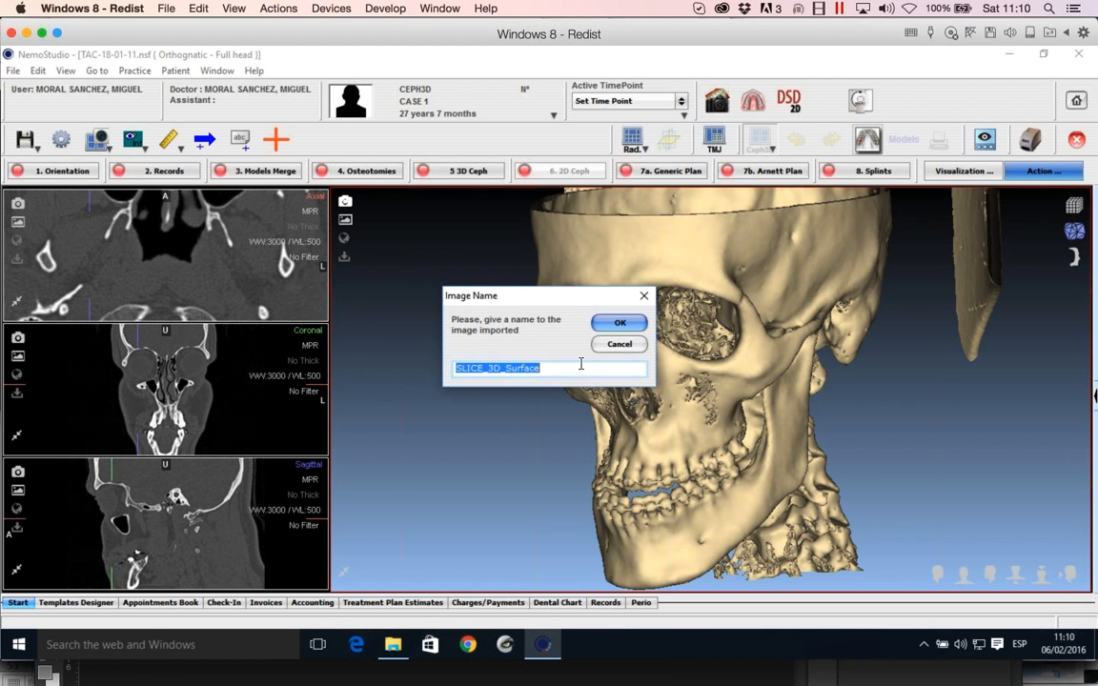
{"action": "type", "text": "vista de cuartos"}
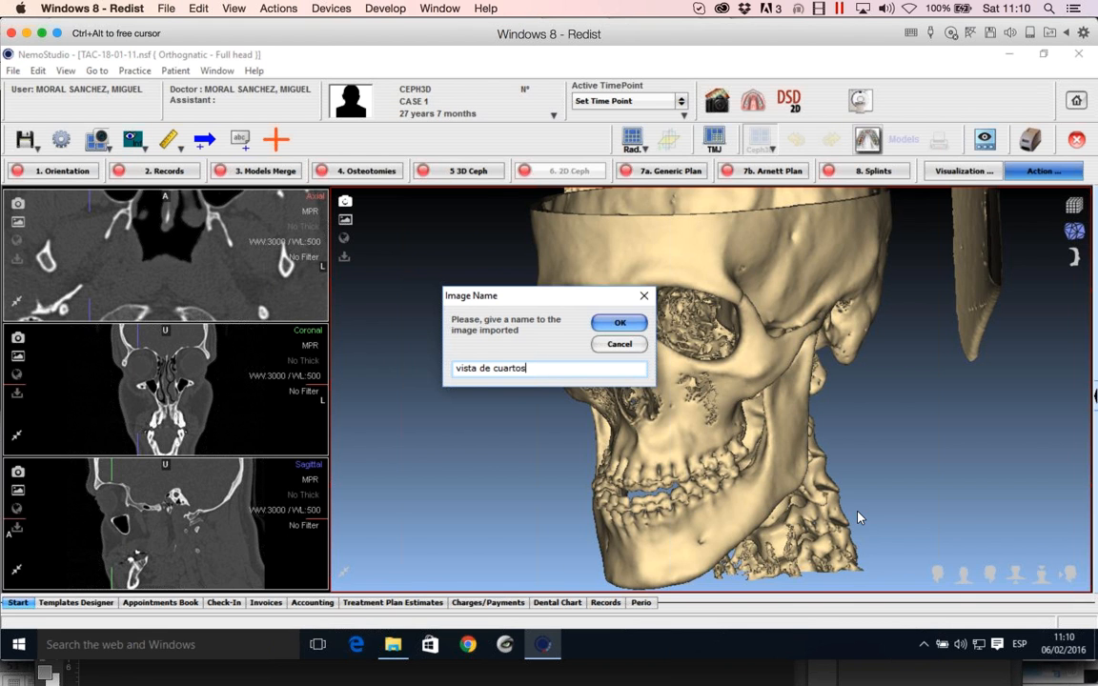
{"action": "left_click", "coordinate": [624, 323]}
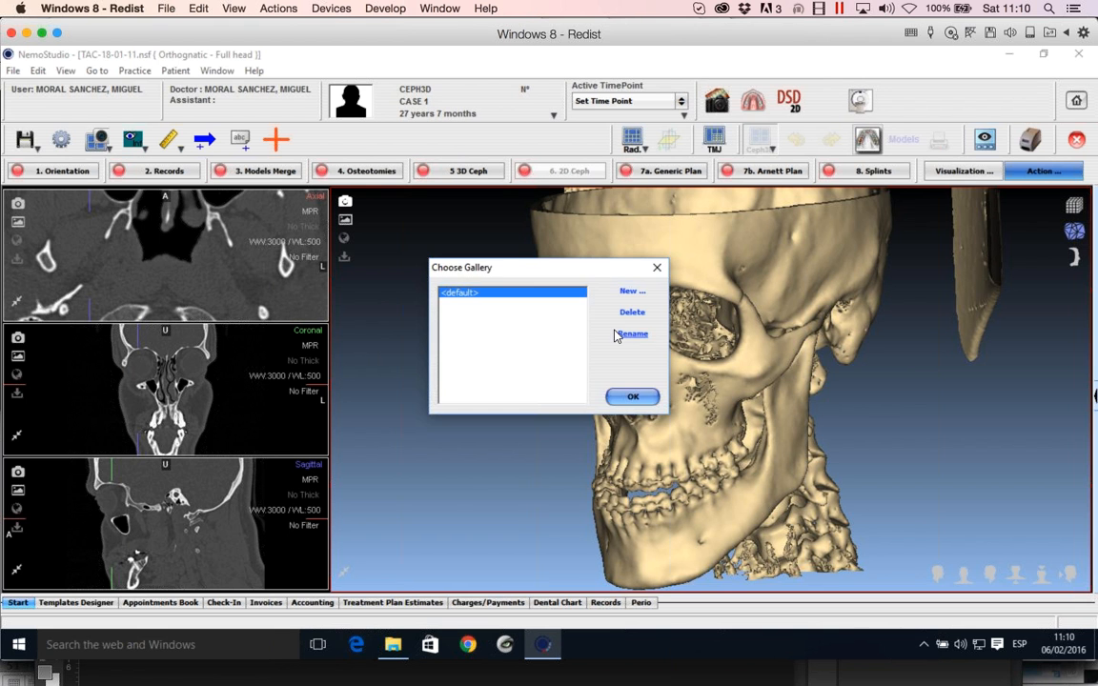
{"action": "left_click", "coordinate": [621, 399]}
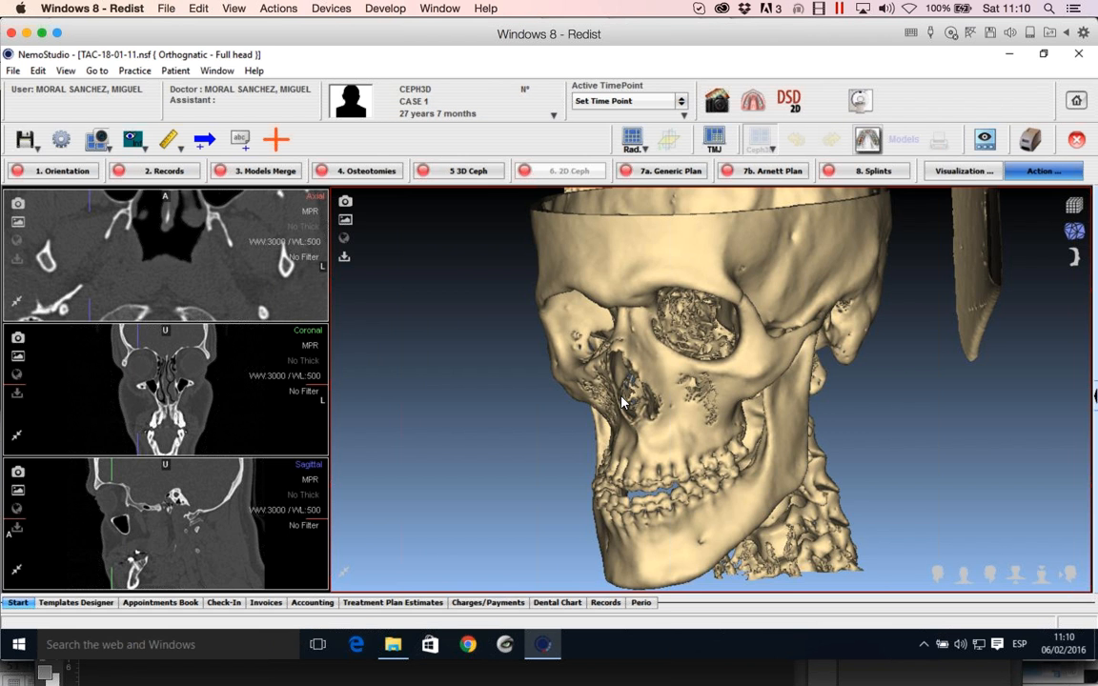
- Rotate the skull to an oblique inferior view and add it to the default images gallery as "Inferior rara"
{"action": "left_click_drag", "start_coordinate": [673, 328], "coordinate": [363, 215]}
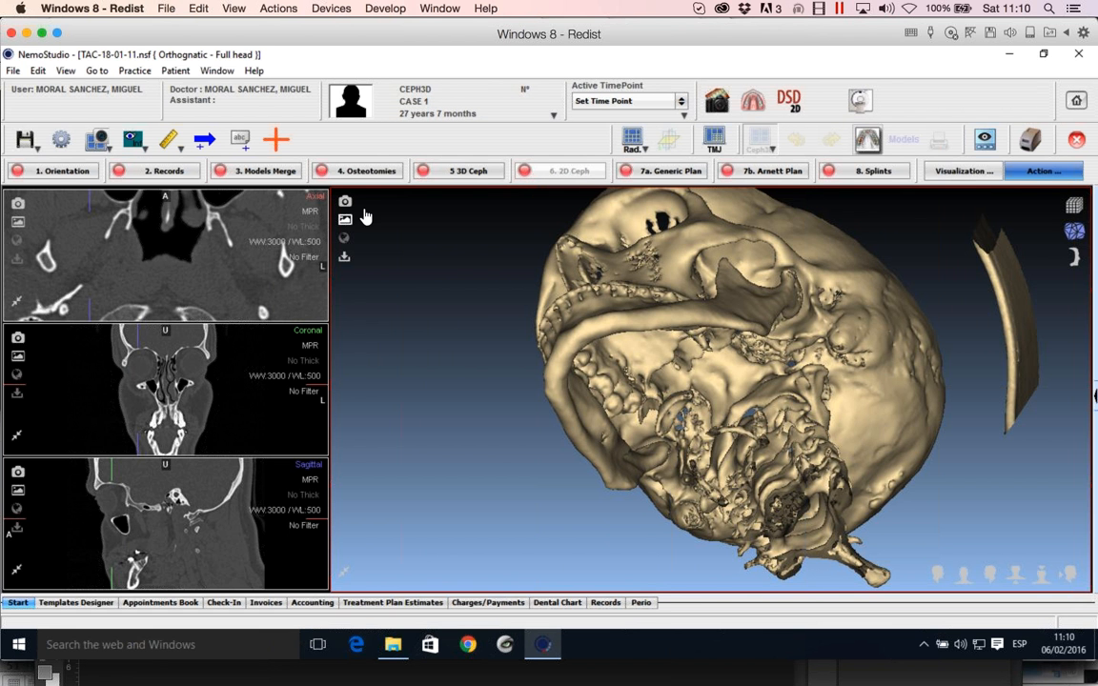
{"action": "left_click", "coordinate": [345, 202]}
{"action": "left_click", "coordinate": [377, 243]}
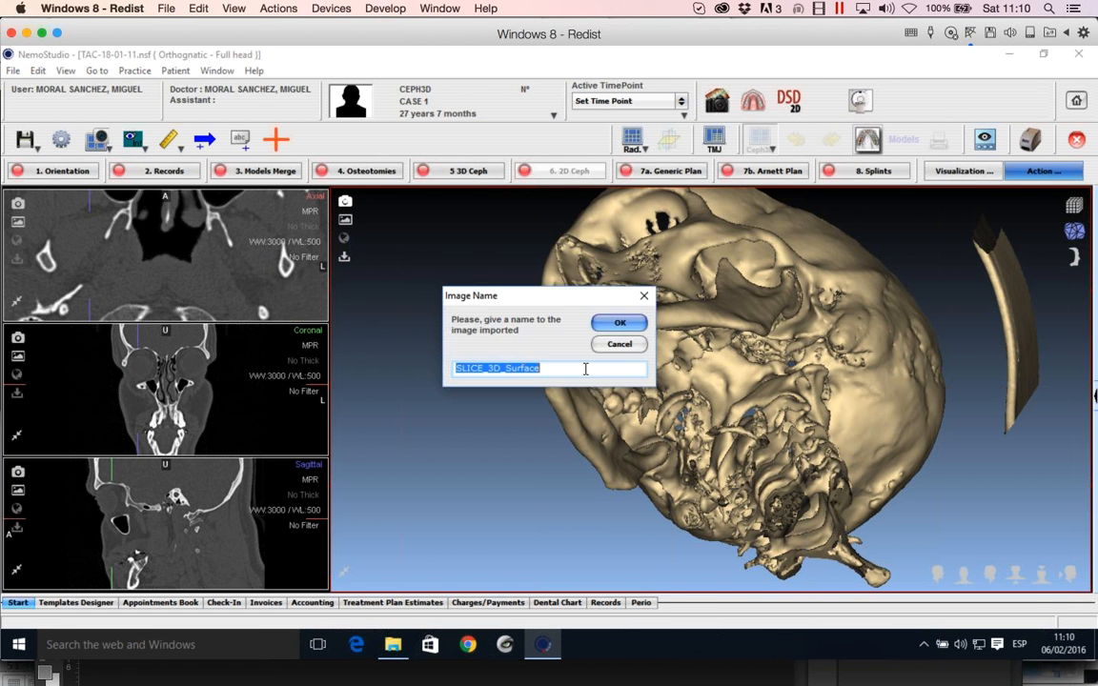
{"action": "type", "text": "Infer"}
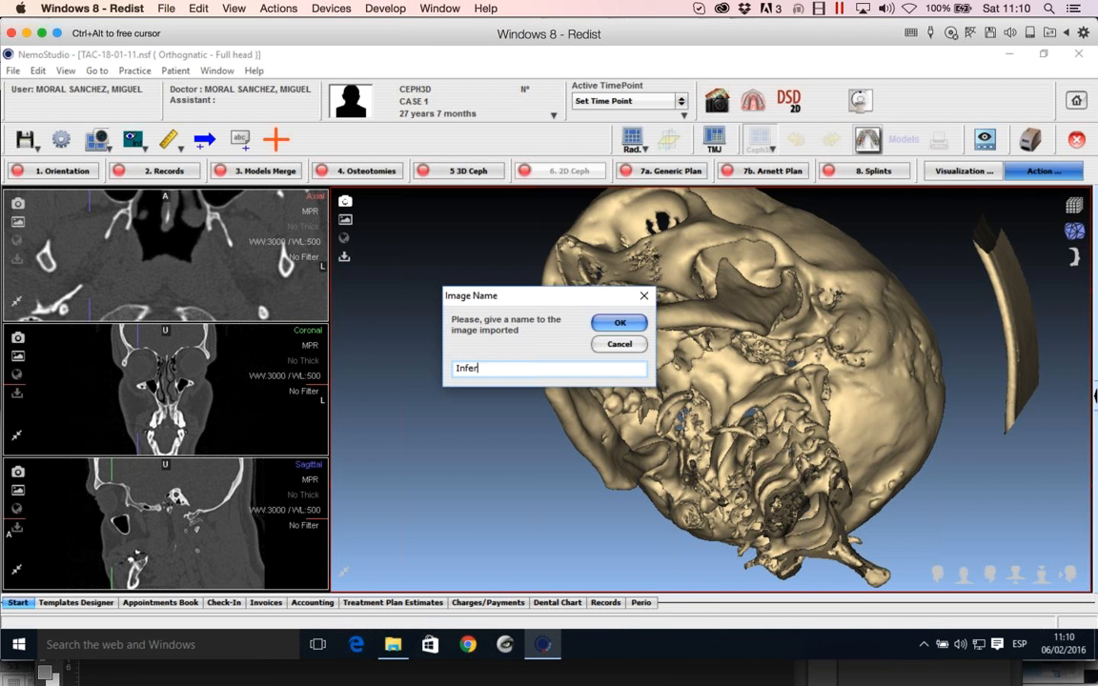
{"action": "type", "text": "ior rara"}
{"action": "key", "text": "Return"}
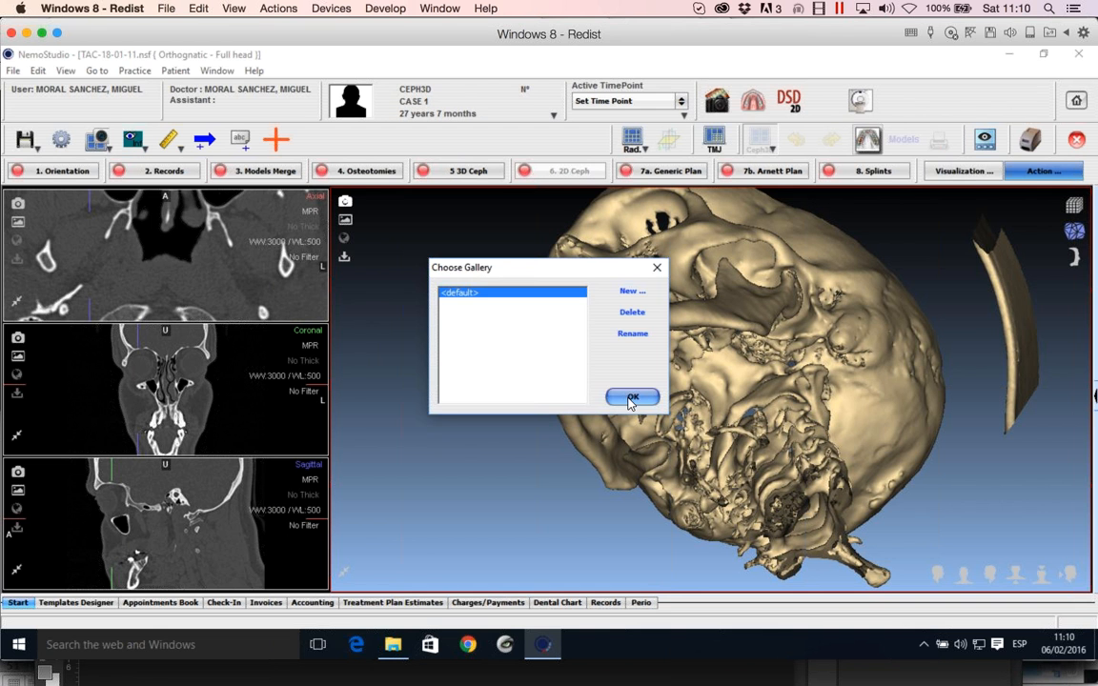
{"action": "left_click", "coordinate": [632, 397]}
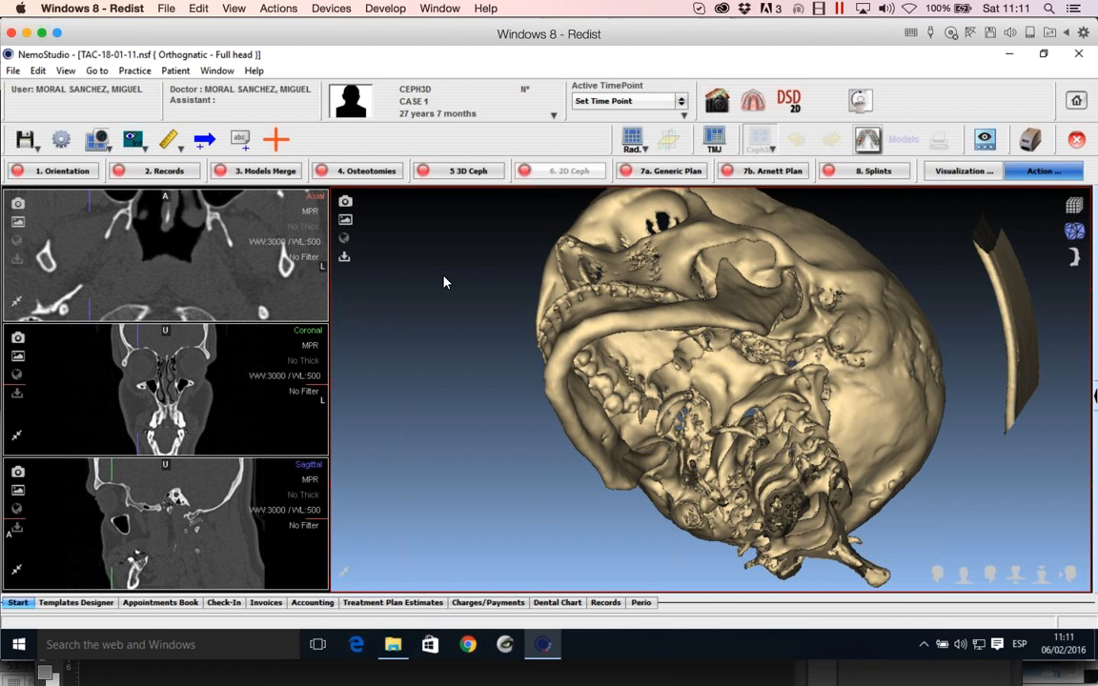
- Rotate the skull away, recall both saved views from the images gallery, and close the gallery on the inferior view
{"action": "left_click_drag", "start_coordinate": [444, 277], "coordinate": [418, 288]}
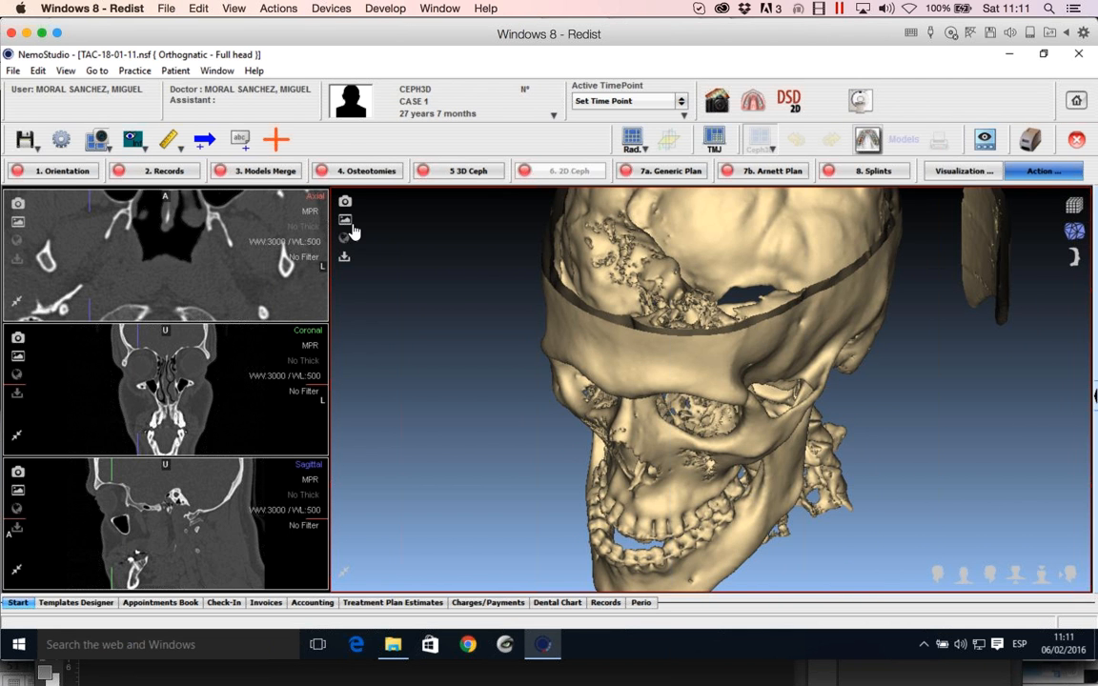
{"action": "left_click", "coordinate": [346, 221]}
{"action": "left_click", "coordinate": [440, 307]}
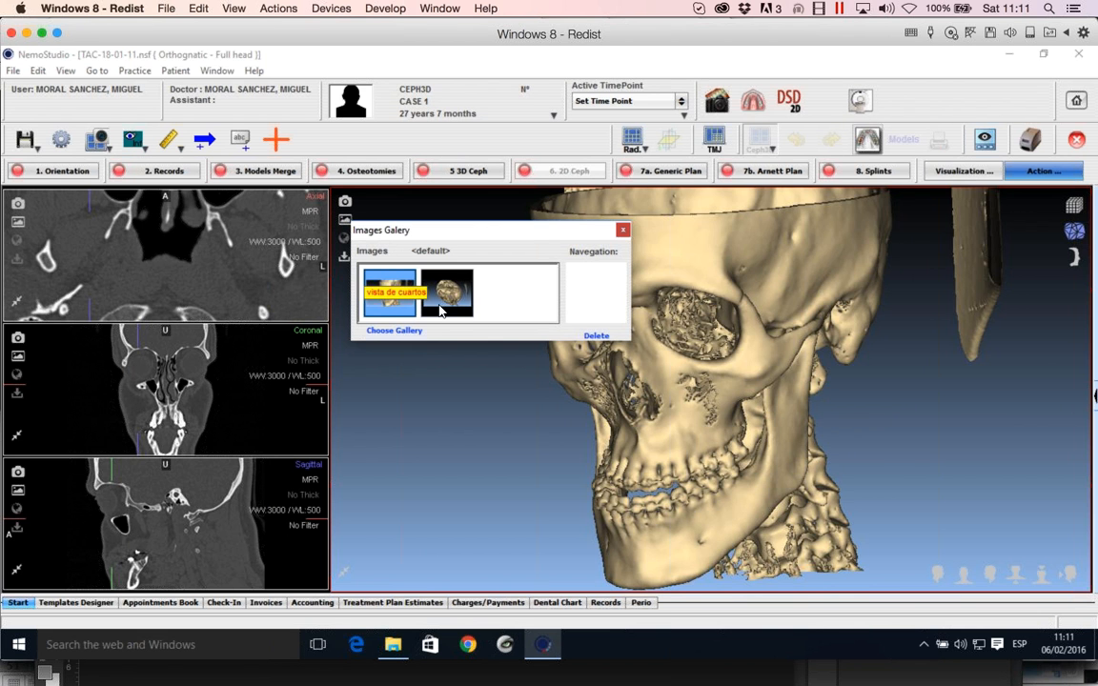
{"action": "left_click", "coordinate": [440, 307]}
{"action": "left_click", "coordinate": [420, 305]}
{"action": "left_click", "coordinate": [438, 307]}
{"action": "left_click", "coordinate": [624, 230]}
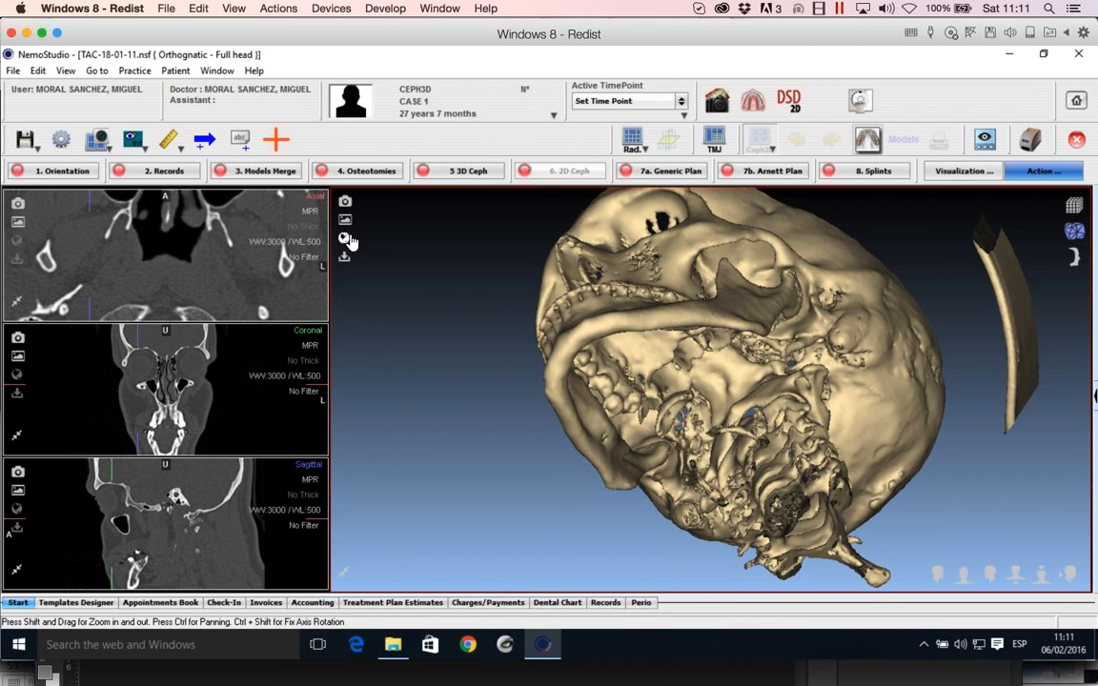
- Rotate the skull to an oblique view from below and start an image series capture of the Photos - Facial type
{"action": "left_click_drag", "start_coordinate": [409, 295], "coordinate": [562, 438]}
{"action": "left_click_drag", "start_coordinate": [613, 296], "coordinate": [363, 231]}
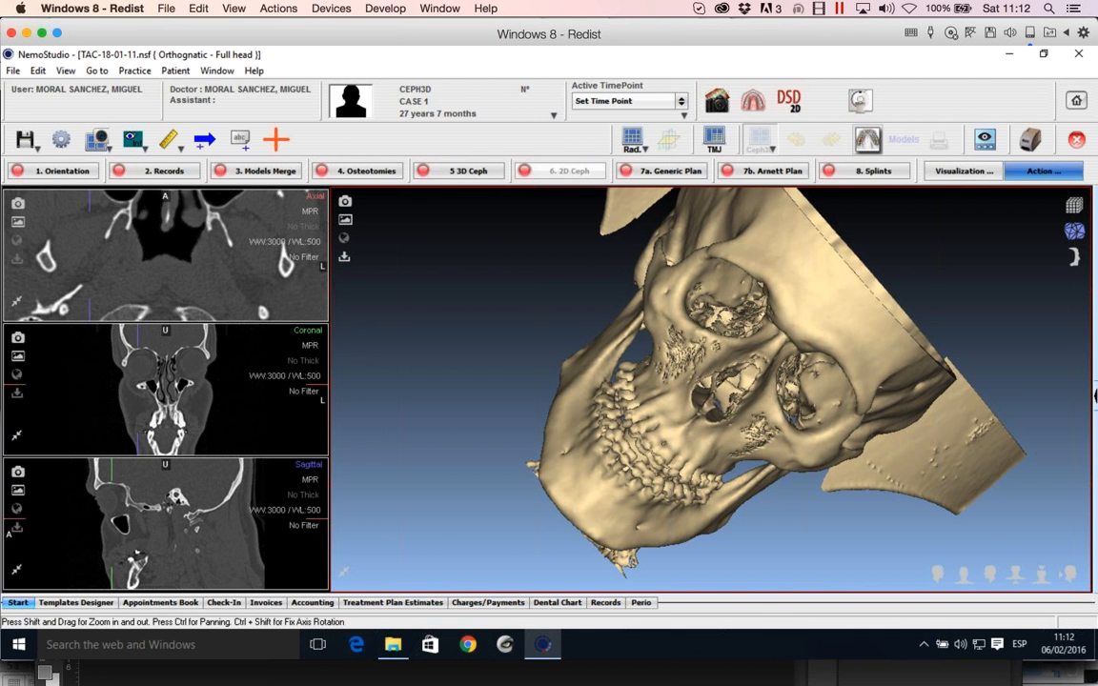
{"action": "left_click_drag", "start_coordinate": [838, 288], "coordinate": [367, 204]}
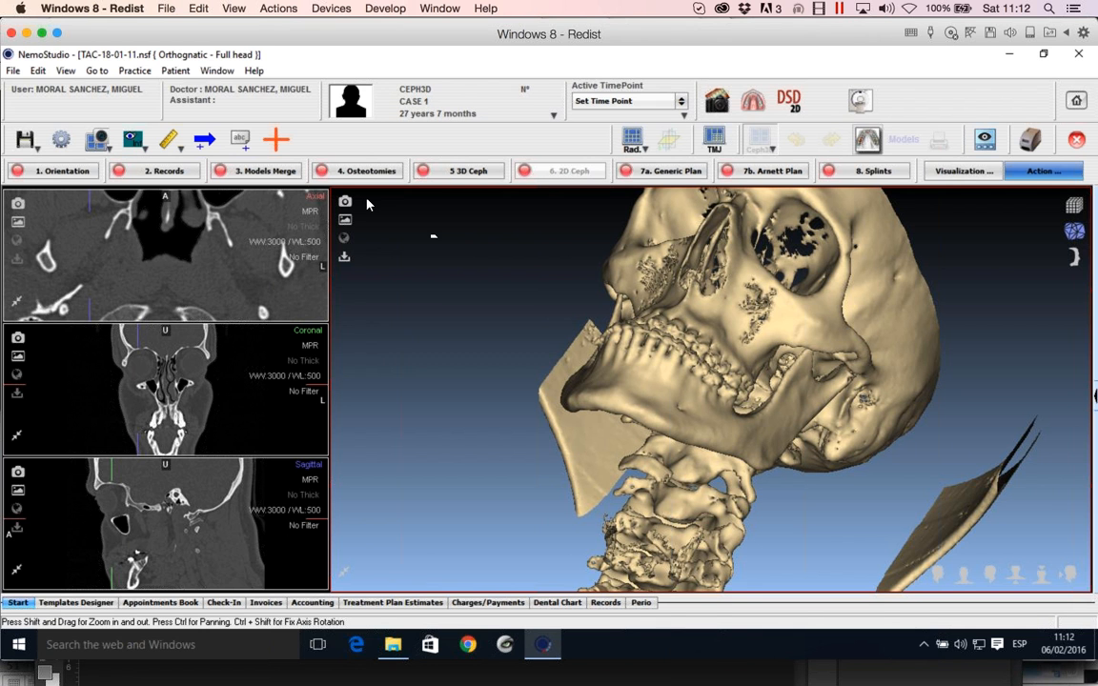
{"action": "left_click", "coordinate": [345, 201]}
{"action": "left_click", "coordinate": [345, 257]}
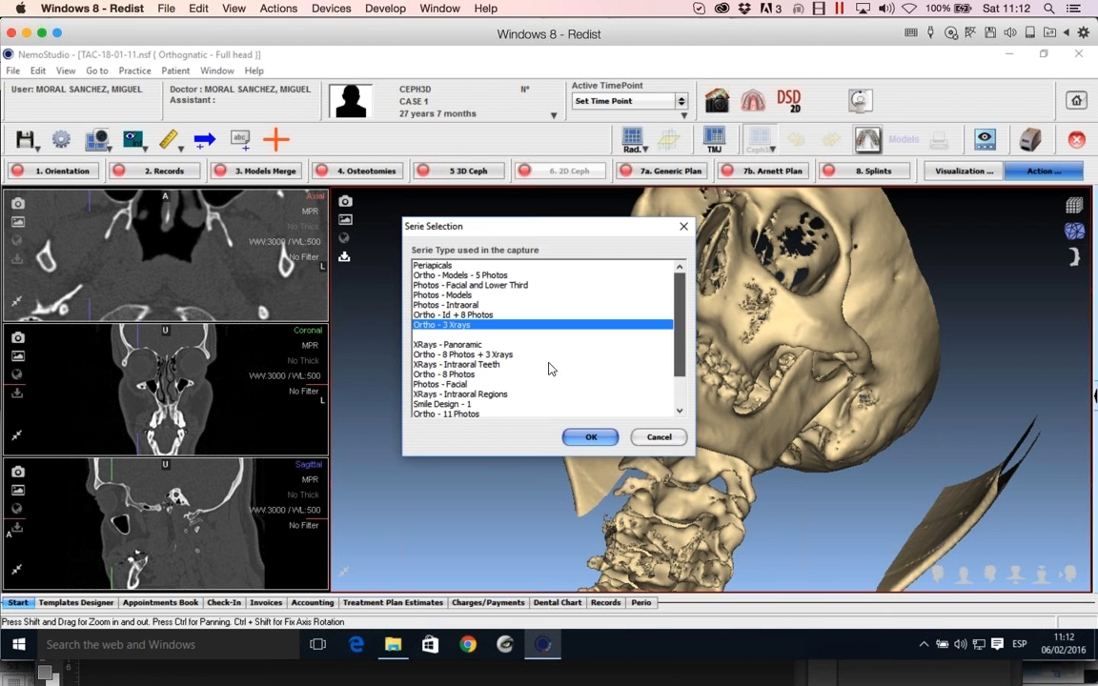
{"action": "left_click", "coordinate": [481, 385]}
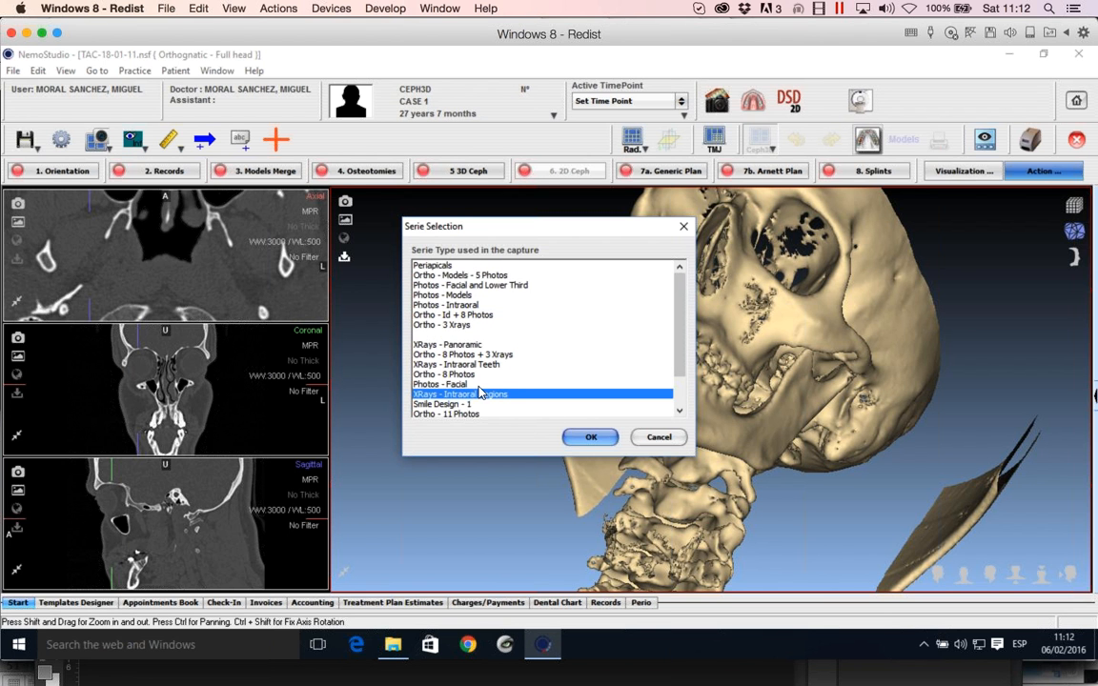
{"action": "left_click", "coordinate": [581, 437]}
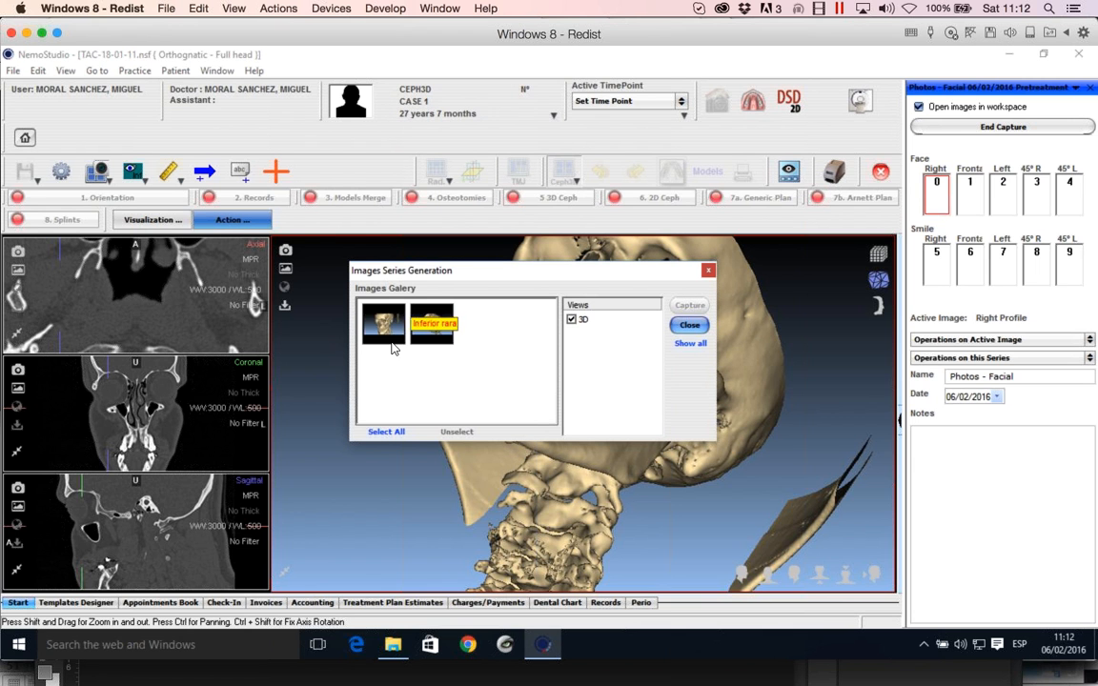
- Turn off opening images in the workspace and capture "vista de cuartos" as the Right face photo and "Inferior rara" as the Frontal one
{"action": "left_click", "coordinate": [920, 108]}
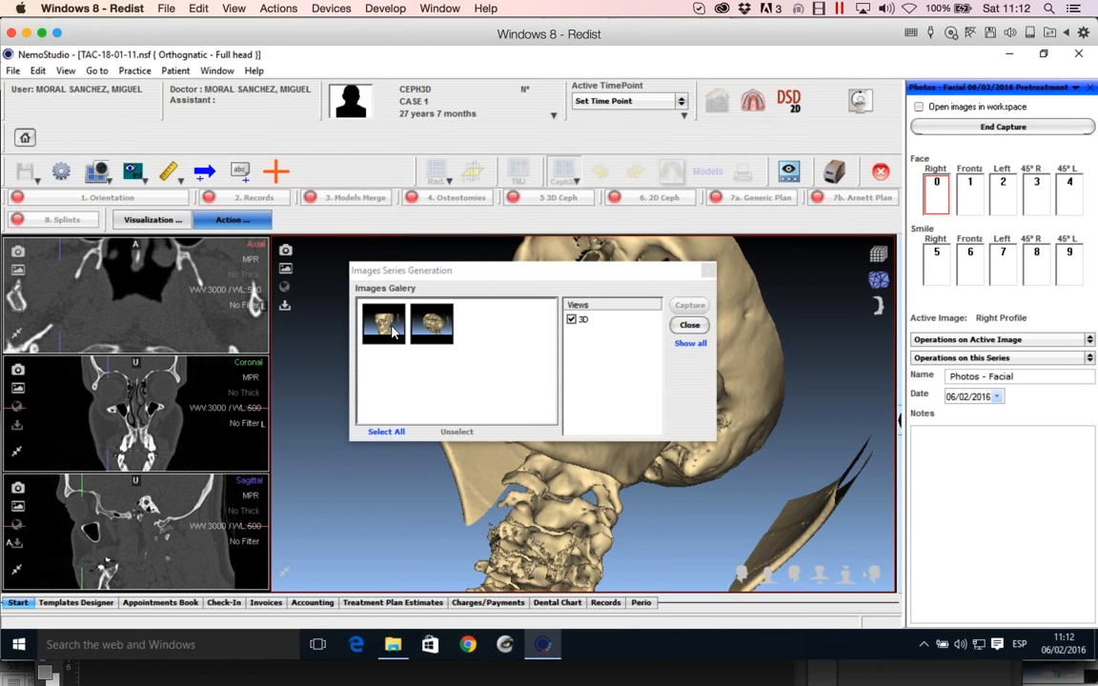
{"action": "double_click", "coordinate": [393, 330]}
{"action": "left_click", "coordinate": [439, 328]}
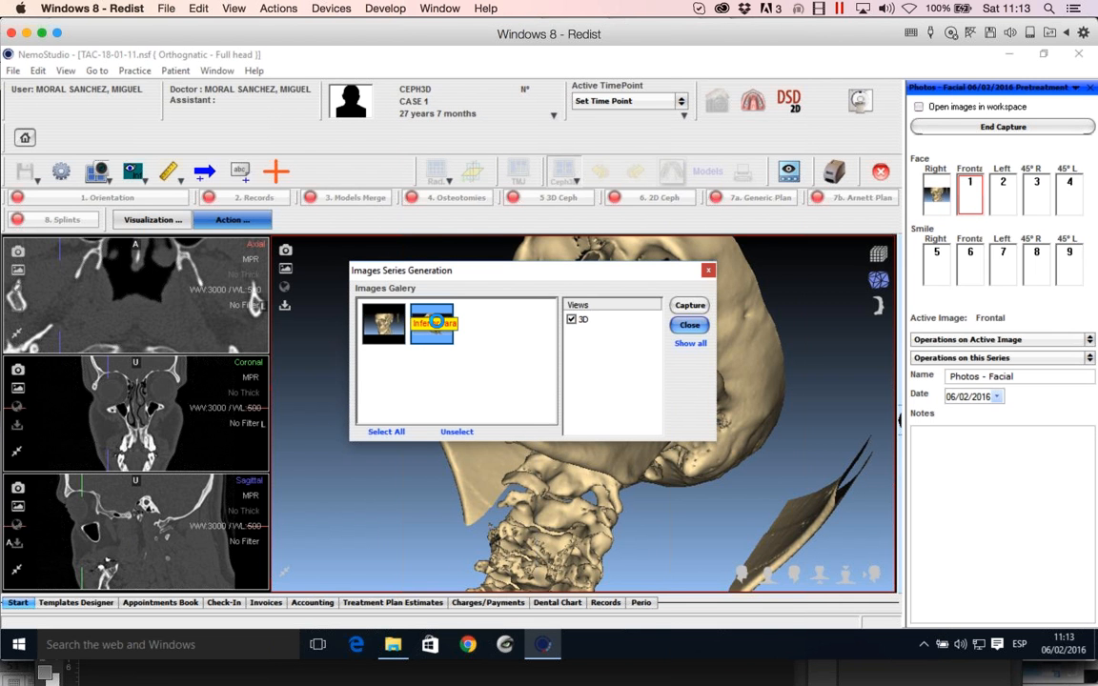
{"action": "double_click", "coordinate": [439, 328]}
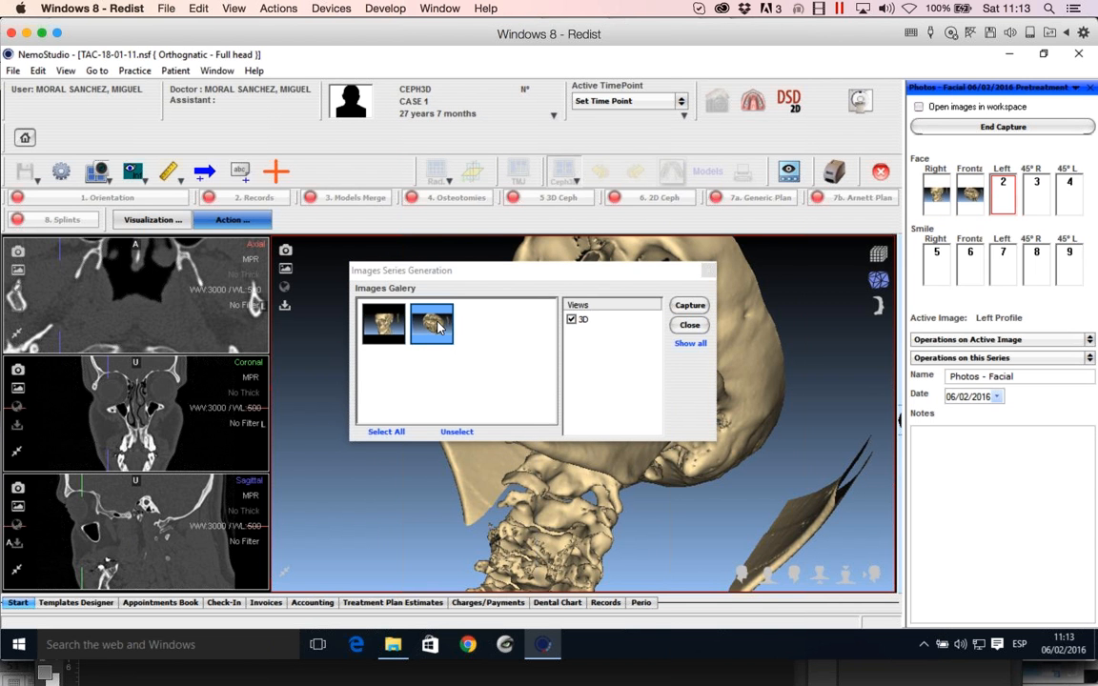
- End the facial photo series capture and close the series generation dialog and the patient search panel
{"action": "left_click", "coordinate": [1013, 133]}
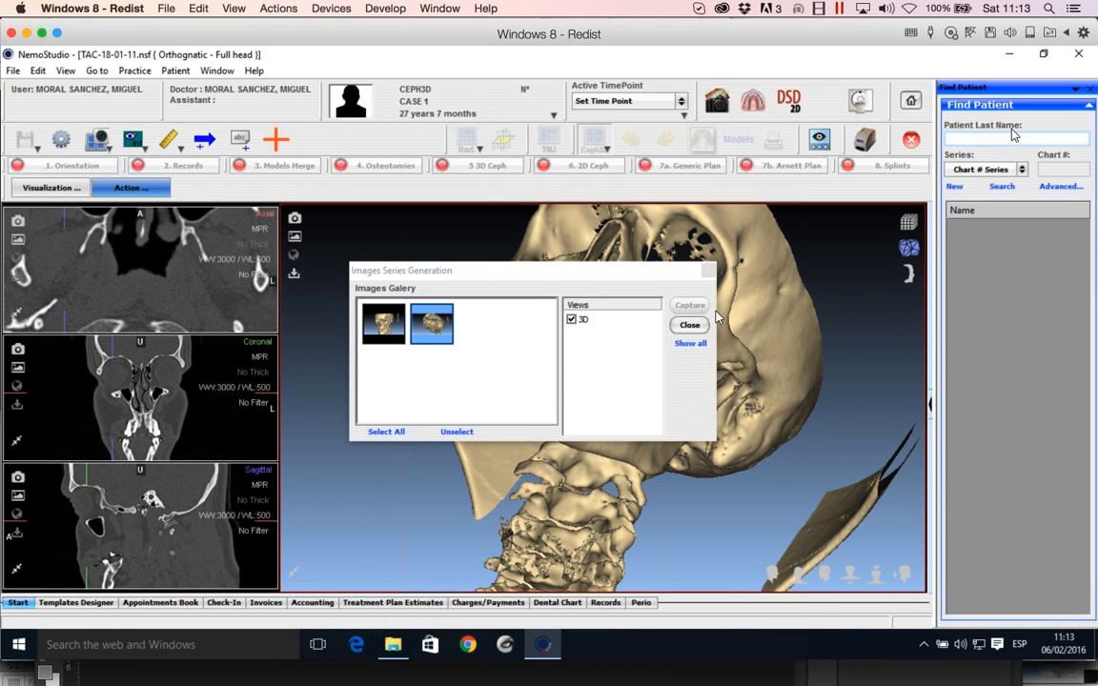
{"action": "left_click", "coordinate": [697, 326]}
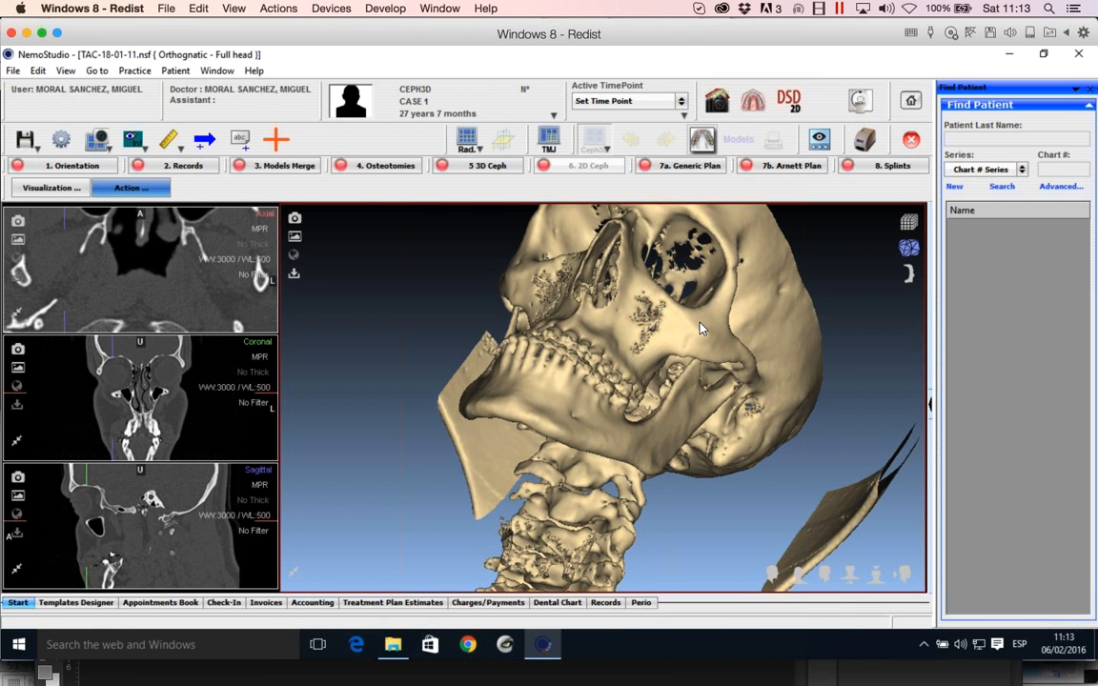
{"action": "left_click", "coordinate": [1091, 89]}
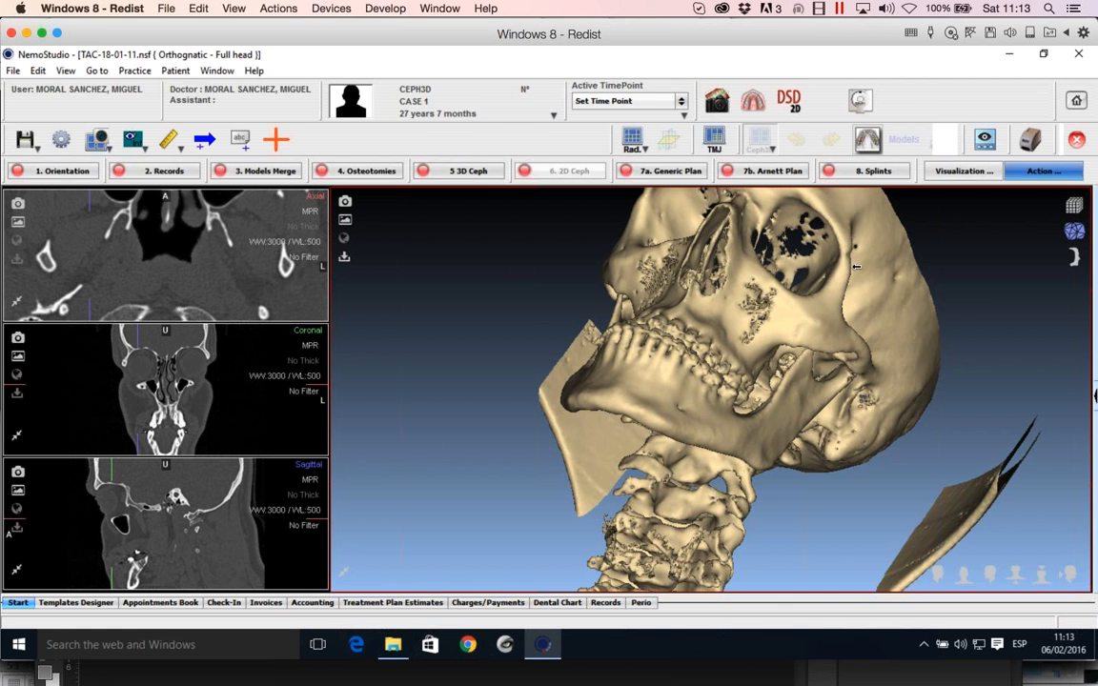
- Open the Right Profile image from the patient's records and crop it closely around the skull
{"action": "left_click", "coordinate": [605, 602]}
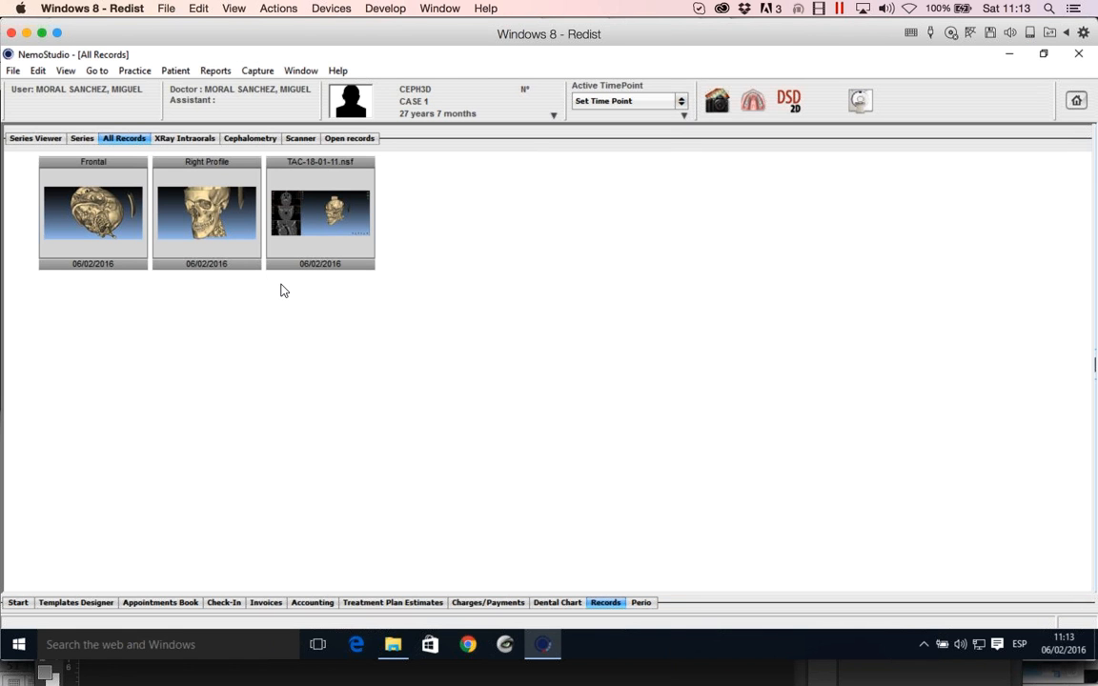
{"action": "left_click", "coordinate": [175, 211]}
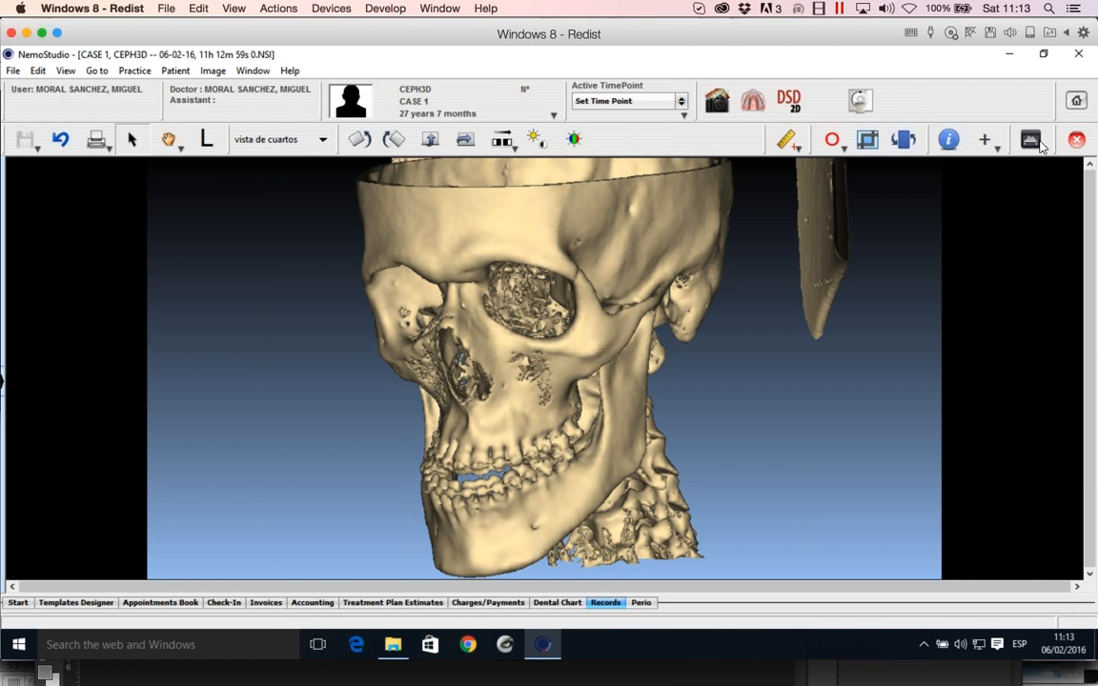
{"action": "left_click", "coordinate": [869, 141]}
{"action": "left_click_drag", "start_coordinate": [330, 180], "coordinate": [757, 536]}
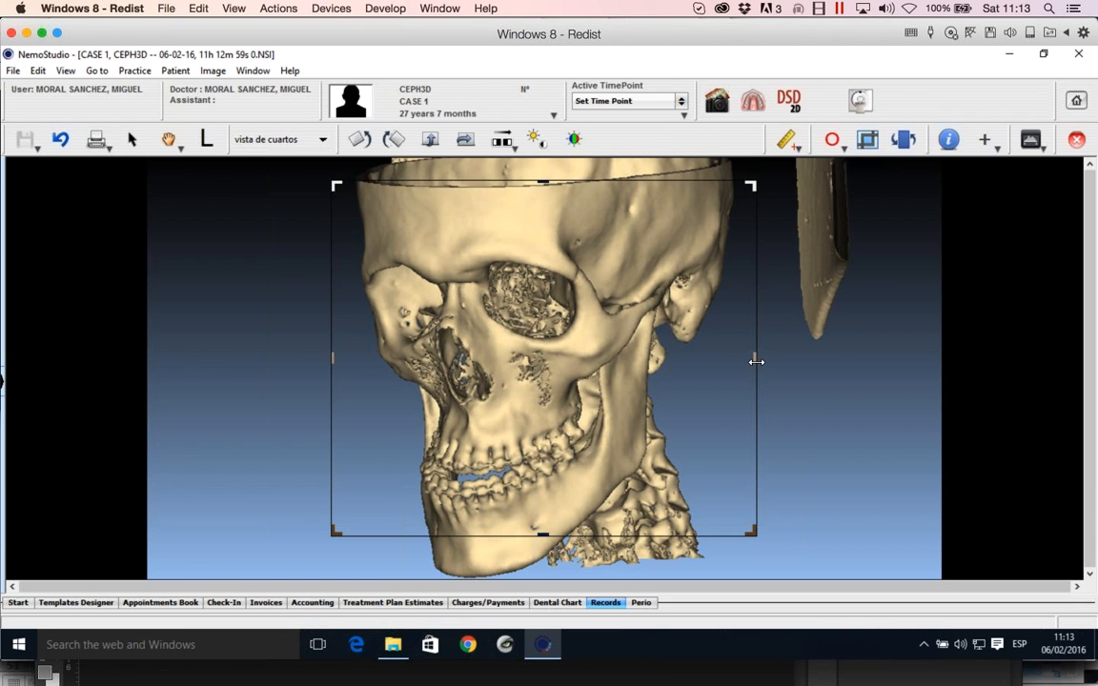
{"action": "left_click_drag", "start_coordinate": [753, 360], "coordinate": [750, 360]}
{"action": "left_click", "coordinate": [774, 363]}
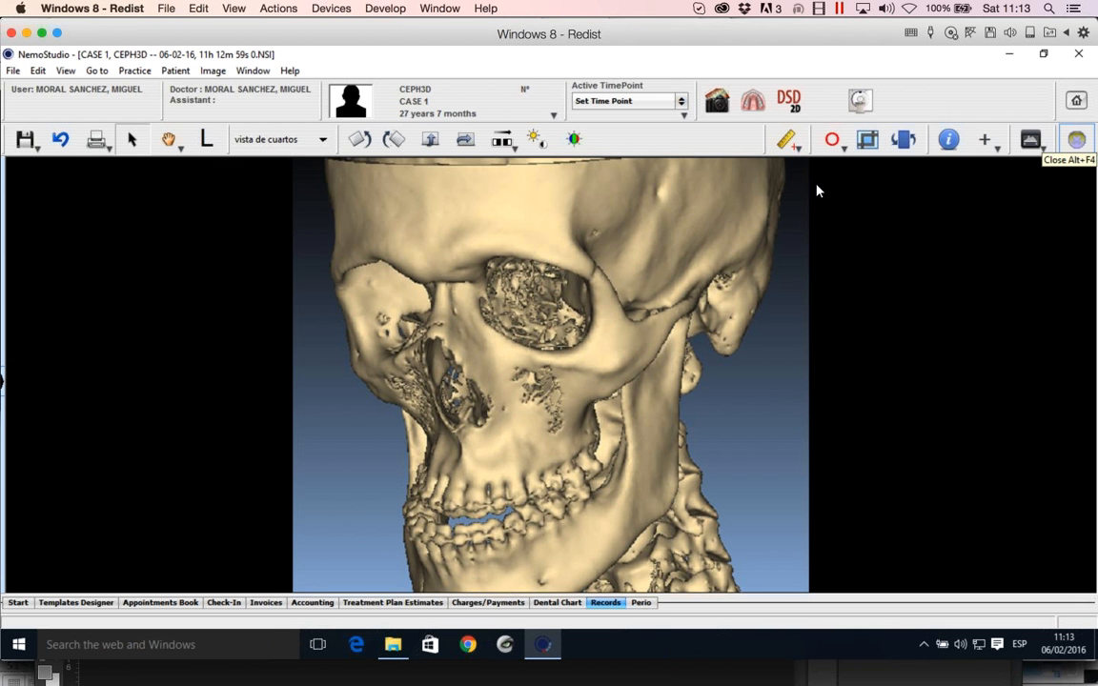
- Flip the cropped image both horizontally and vertically, and close it without saving the changes
{"action": "left_click", "coordinate": [461, 142]}
{"action": "left_click", "coordinate": [431, 142]}
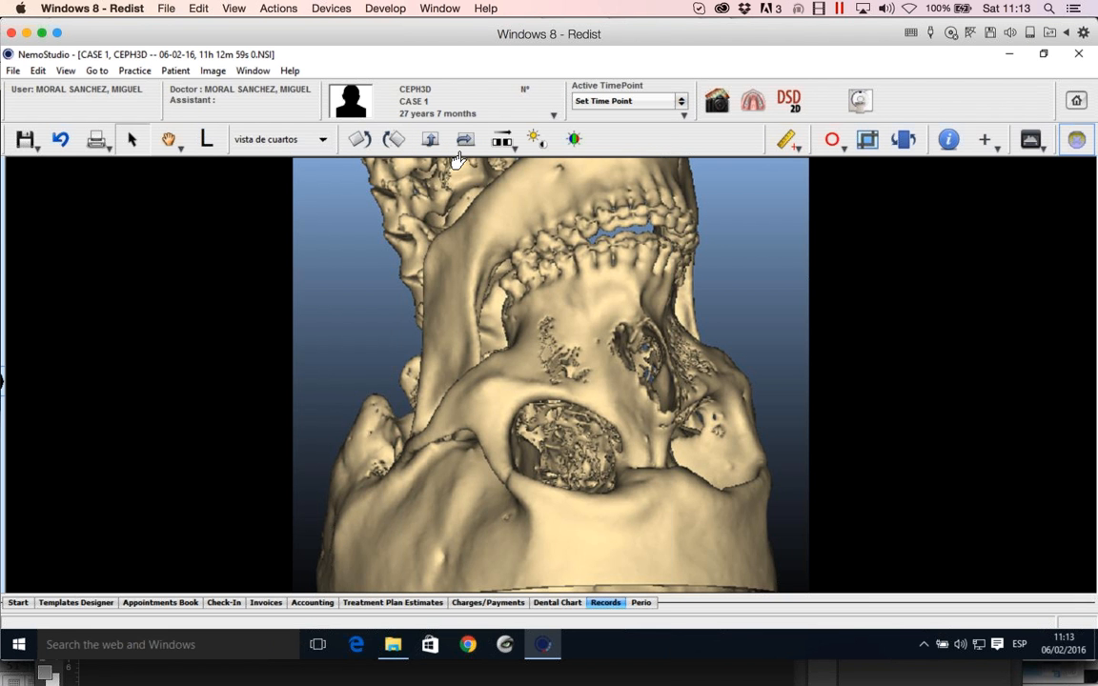
{"action": "left_click", "coordinate": [1076, 140]}
{"action": "left_click", "coordinate": [548, 369]}
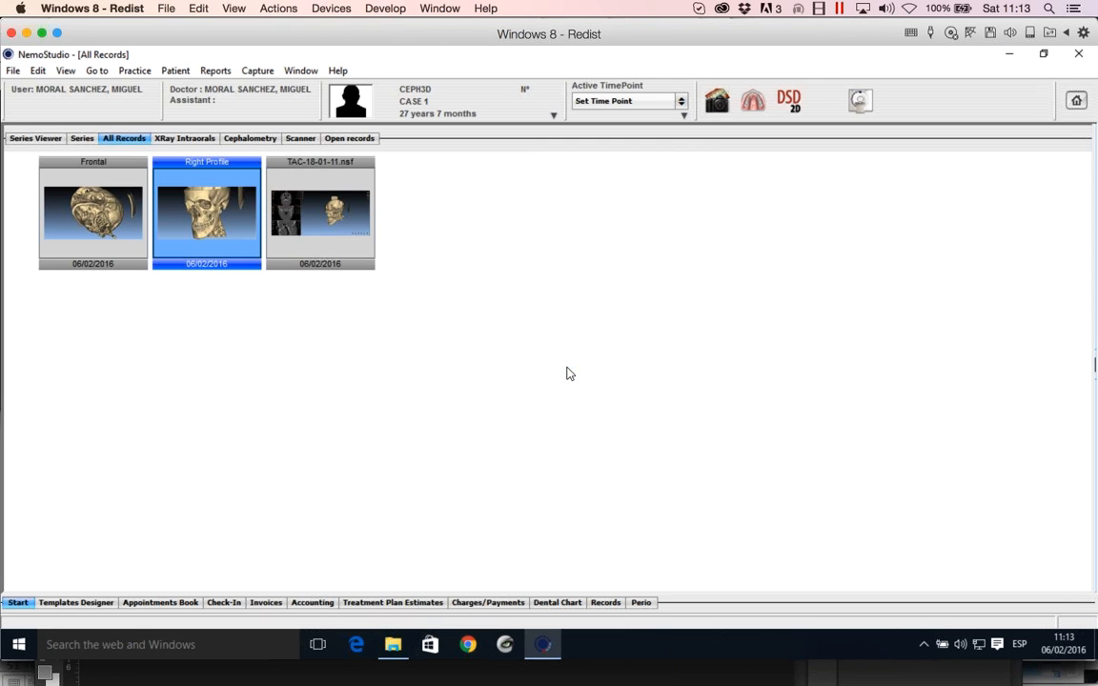
- Return to the open TAC-18-01-11.nsf case and rotate the skull to a more frontal view from slightly below
{"action": "left_click", "coordinate": [290, 72]}
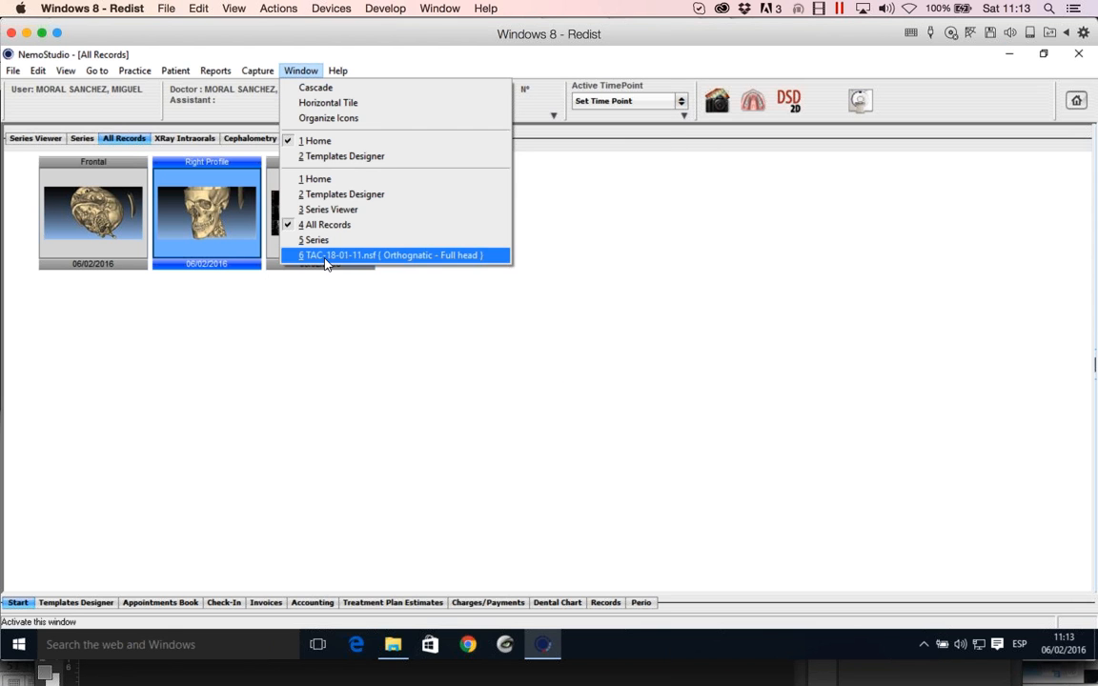
{"action": "left_click", "coordinate": [325, 256]}
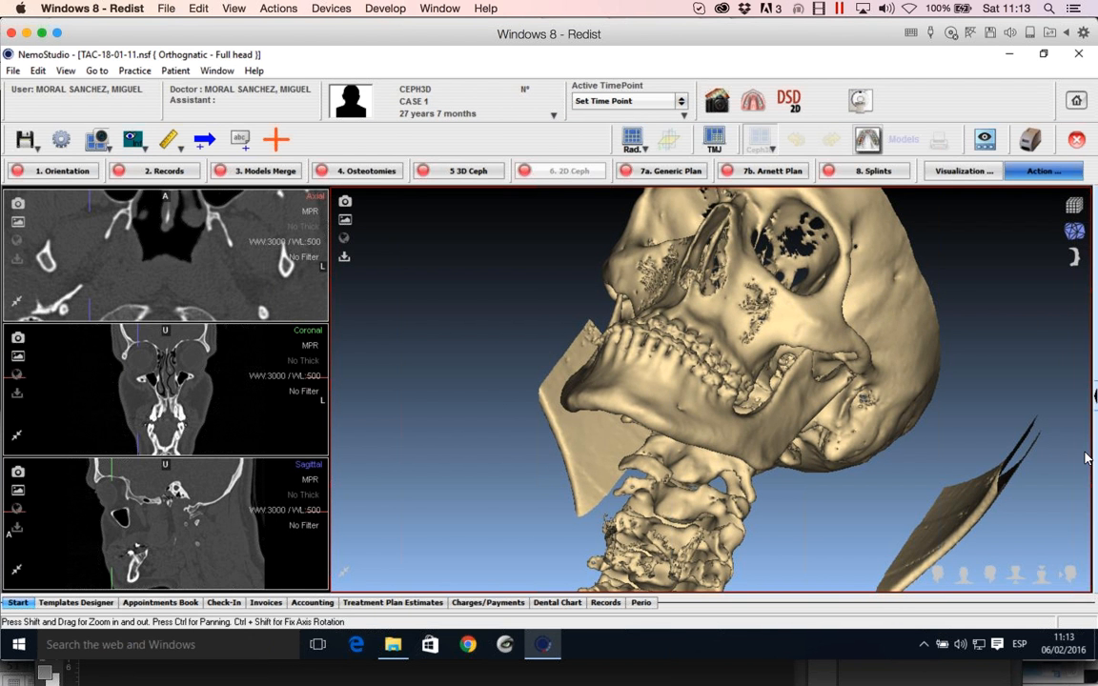
{"action": "left_click_drag", "start_coordinate": [993, 453], "coordinate": [393, 301]}
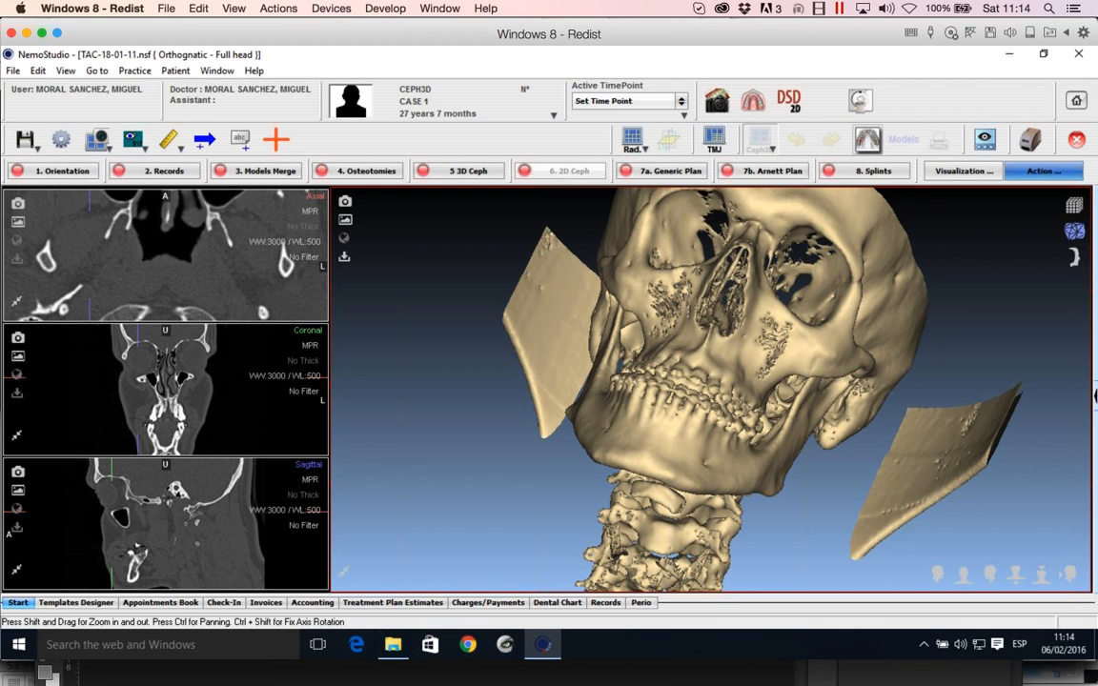
{"action": "left_click", "coordinate": [342, 237]}
{"action": "left_click", "coordinate": [346, 220]}
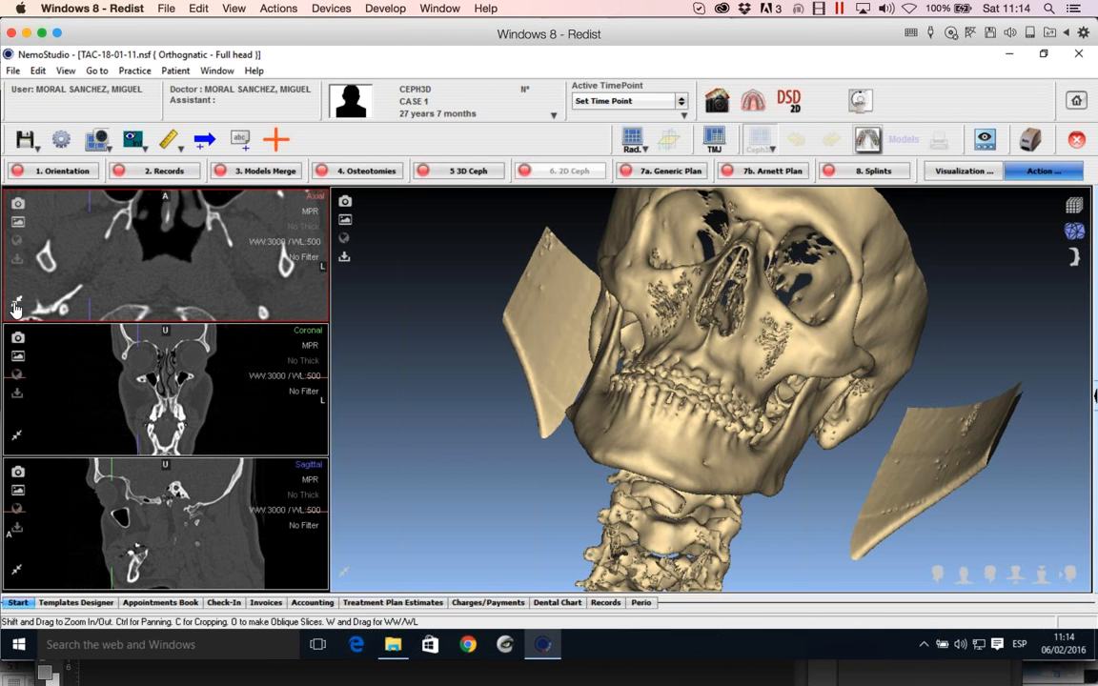
- Maximize the axial, sagittal and 3D views one after another, restoring the four-view layout after each
{"action": "left_click", "coordinate": [16, 308]}
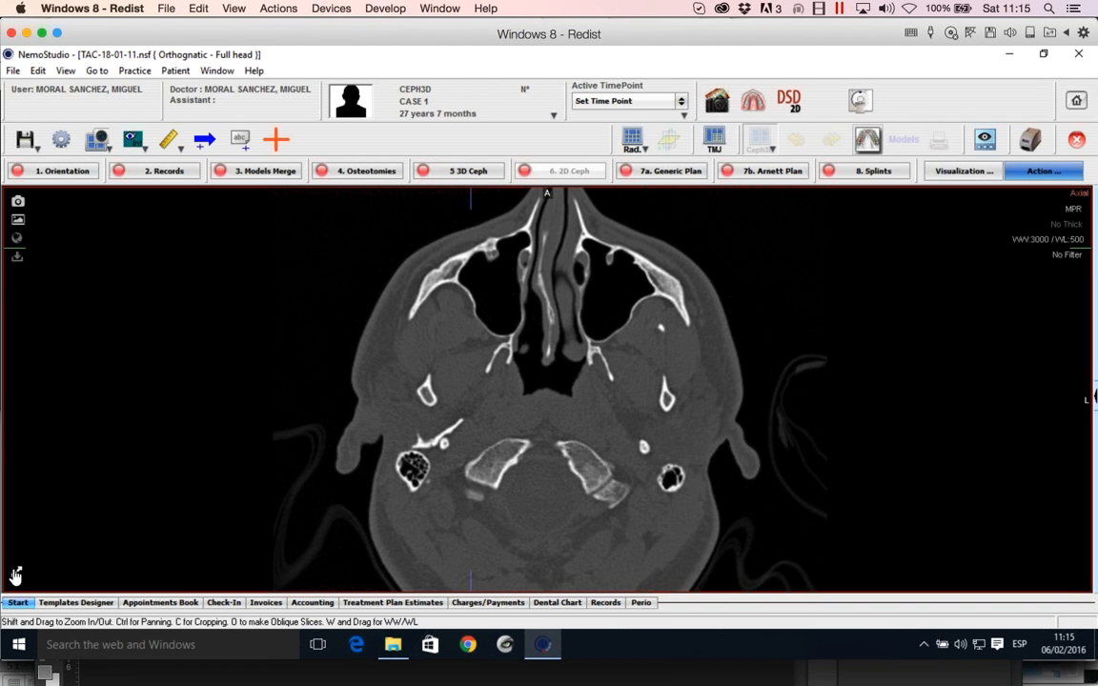
{"action": "left_click", "coordinate": [16, 576]}
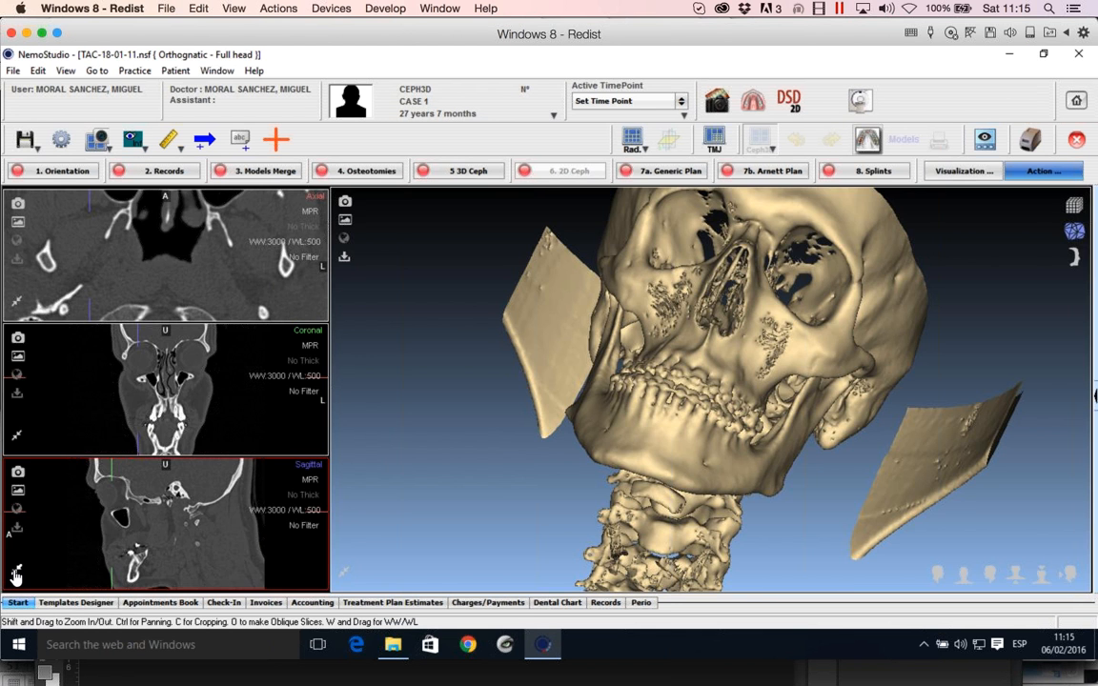
{"action": "left_click", "coordinate": [16, 575]}
{"action": "left_click", "coordinate": [17, 575]}
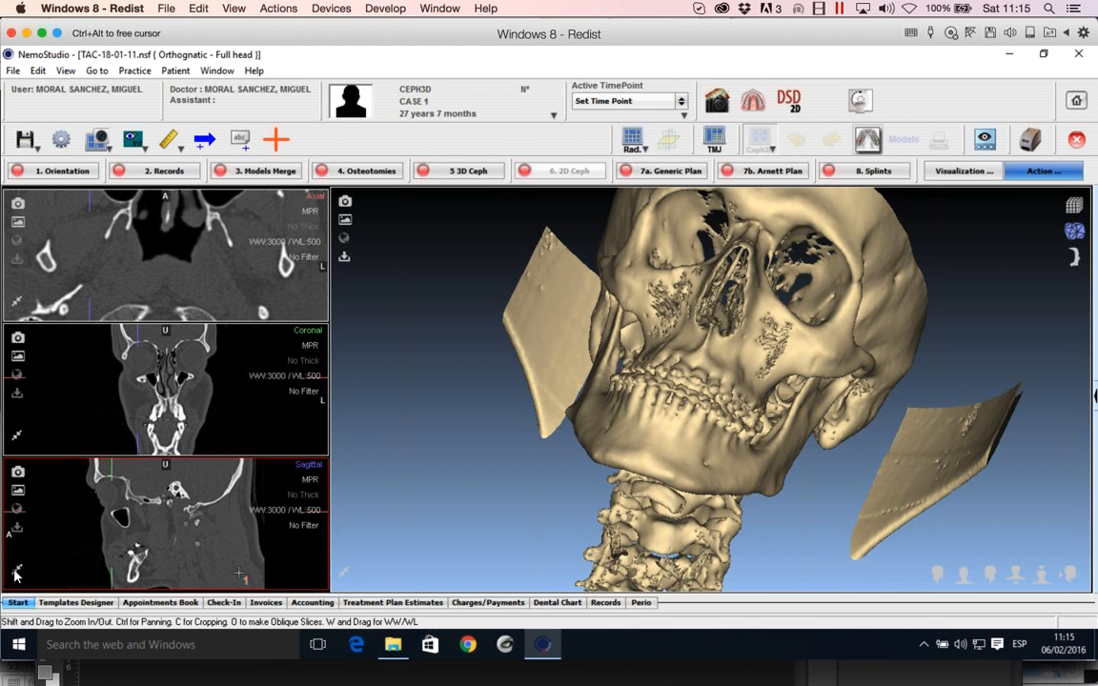
{"action": "left_click", "coordinate": [347, 576]}
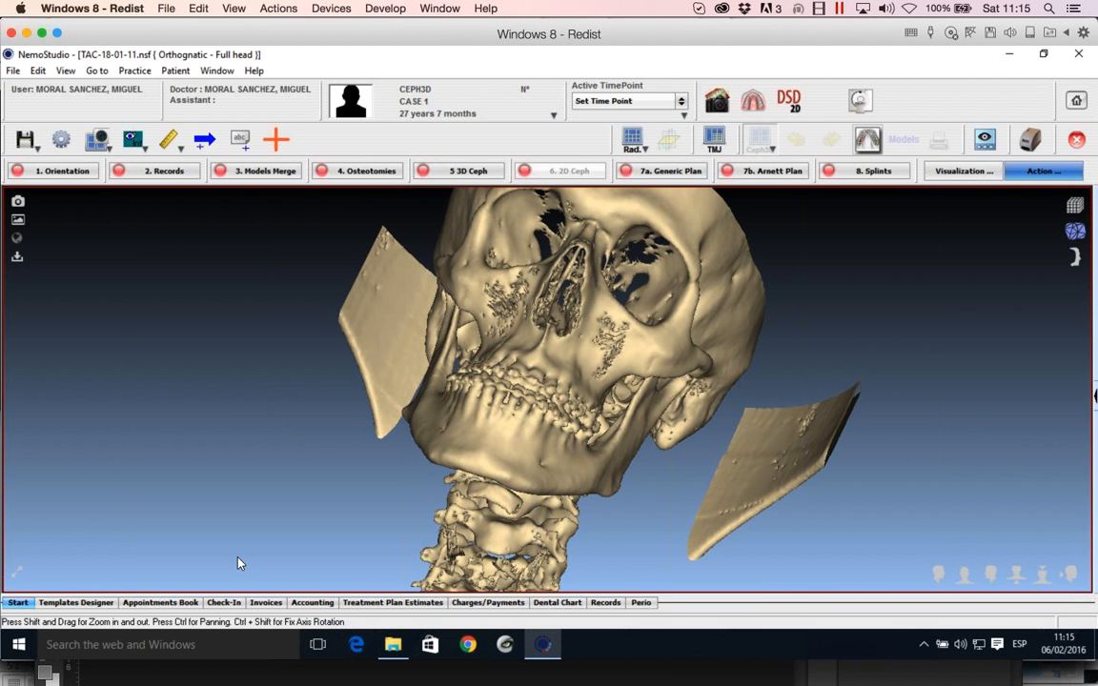
{"action": "left_click", "coordinate": [42, 575]}
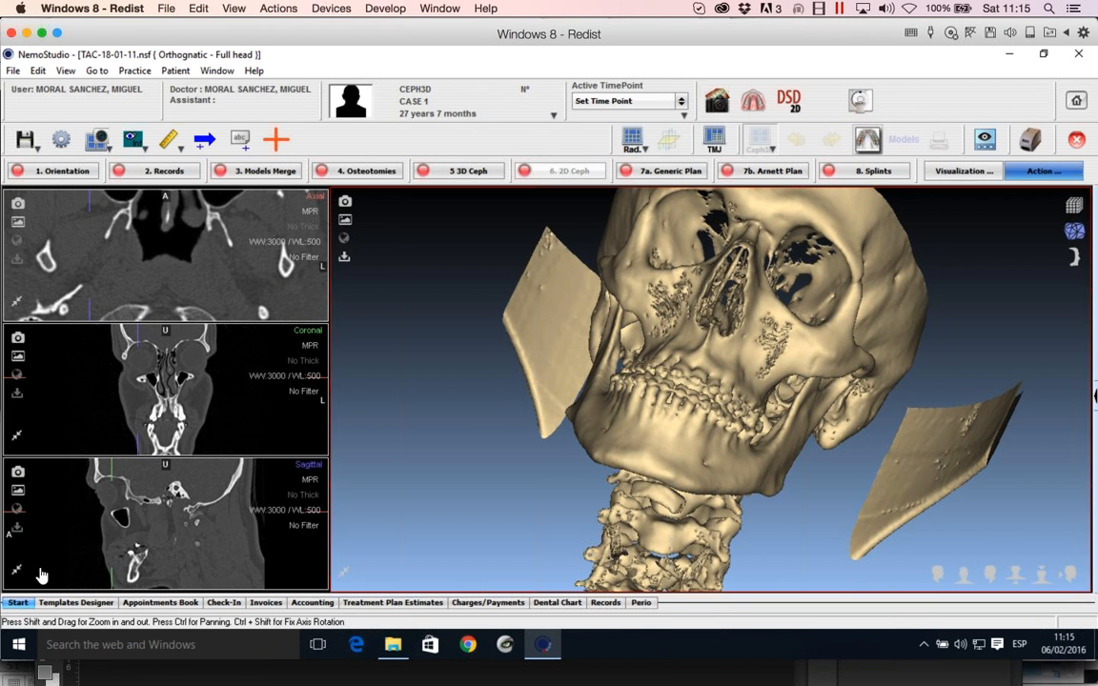
- Maximize the sagittal view, zoom in on the slice and pan it to frame the skull base and upper jaw
{"action": "left_click", "coordinate": [42, 576]}
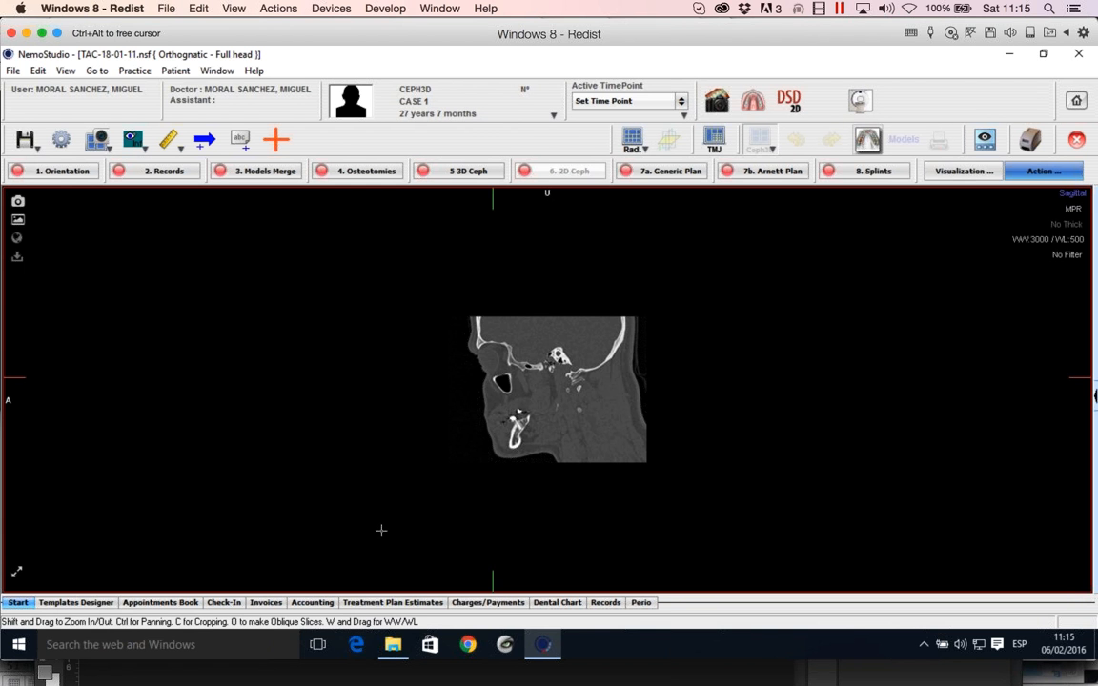
{"action": "left_click_drag", "start_coordinate": [460, 490], "coordinate": [490, 215], "text": "shift"}
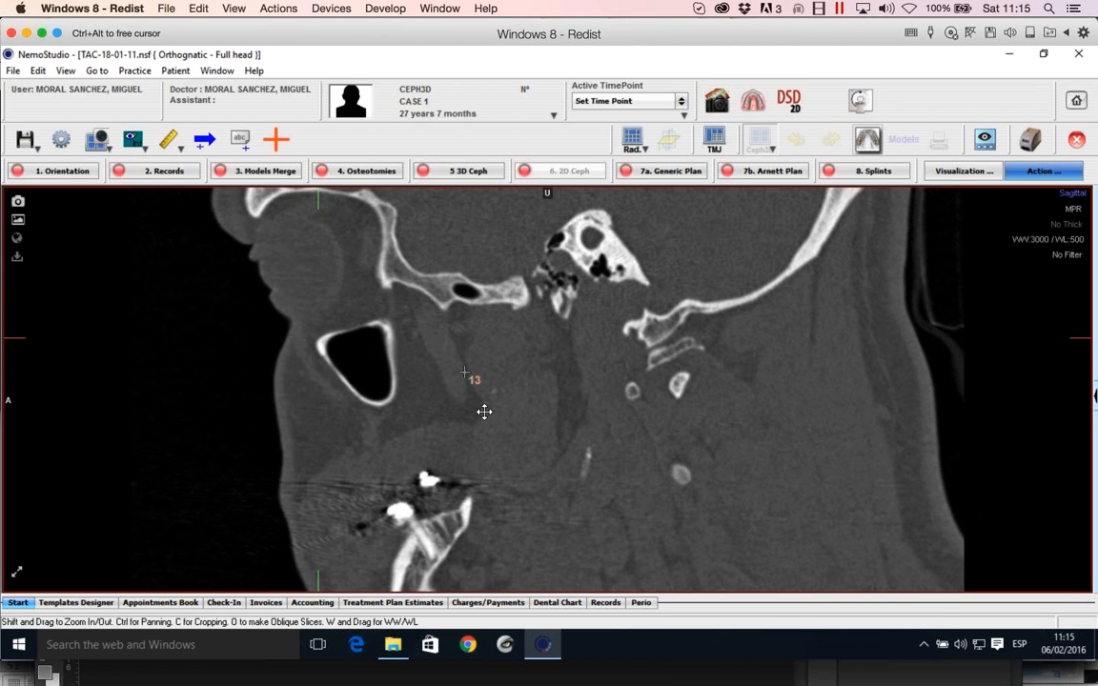
{"action": "left_click_drag", "start_coordinate": [504, 383], "coordinate": [439, 406], "text": "ctrl"}
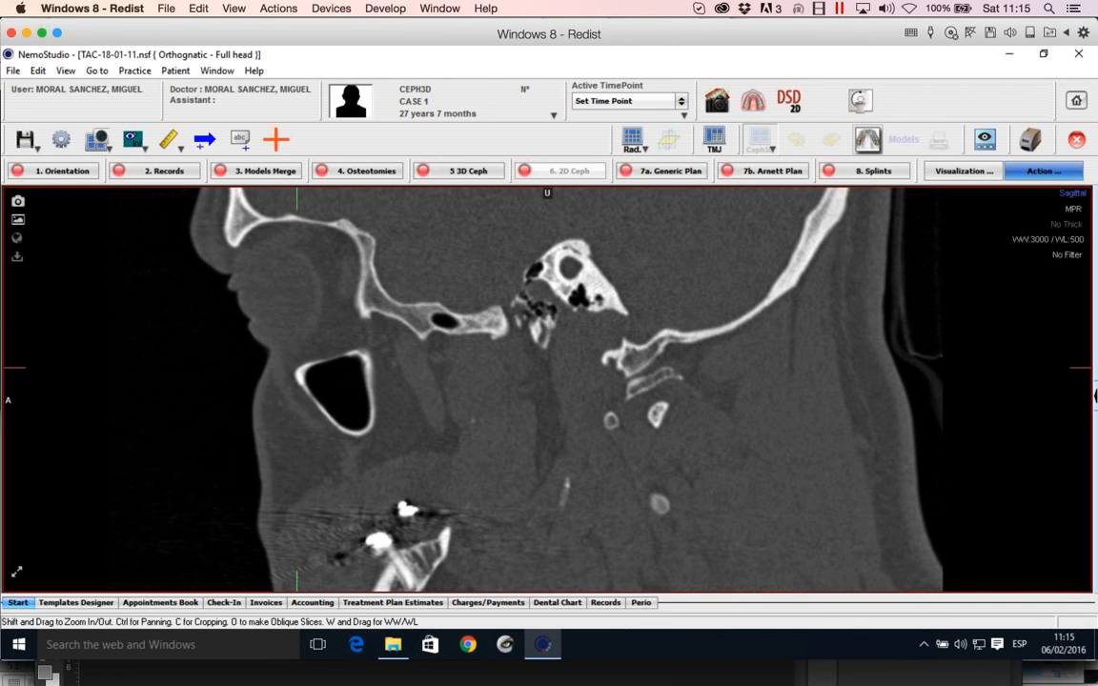
- Return to the multi-view layout, fit the head in the axial and sagittal slices, and move the axial slice down to jaw level
{"action": "left_click", "coordinate": [16, 570]}
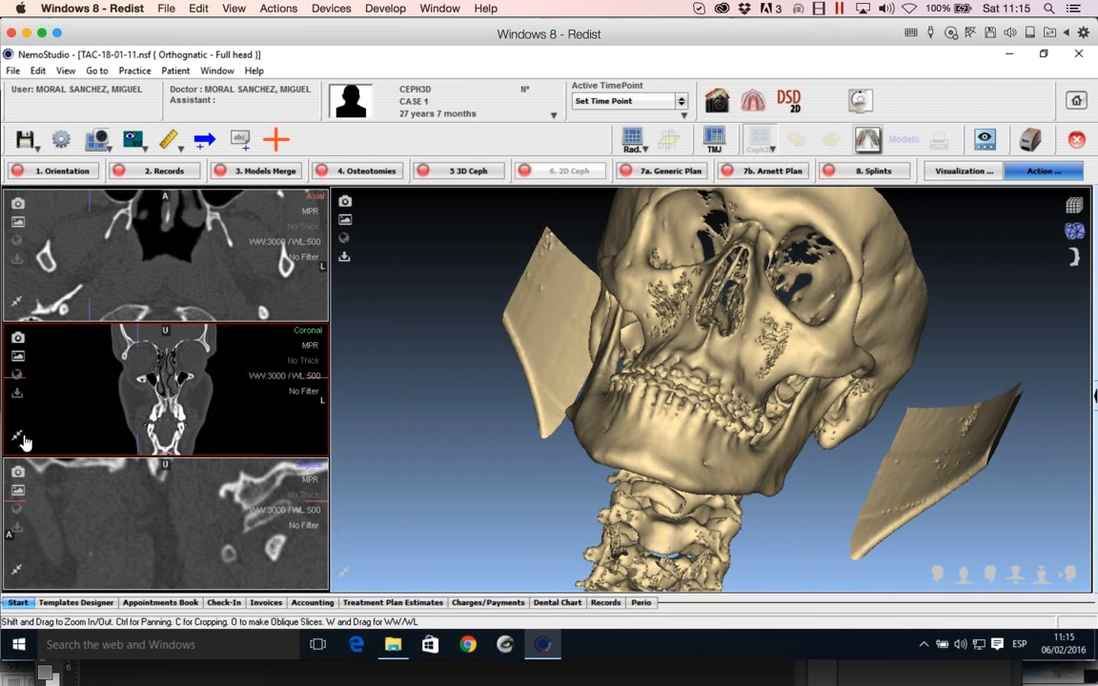
{"action": "left_click", "coordinate": [16, 570]}
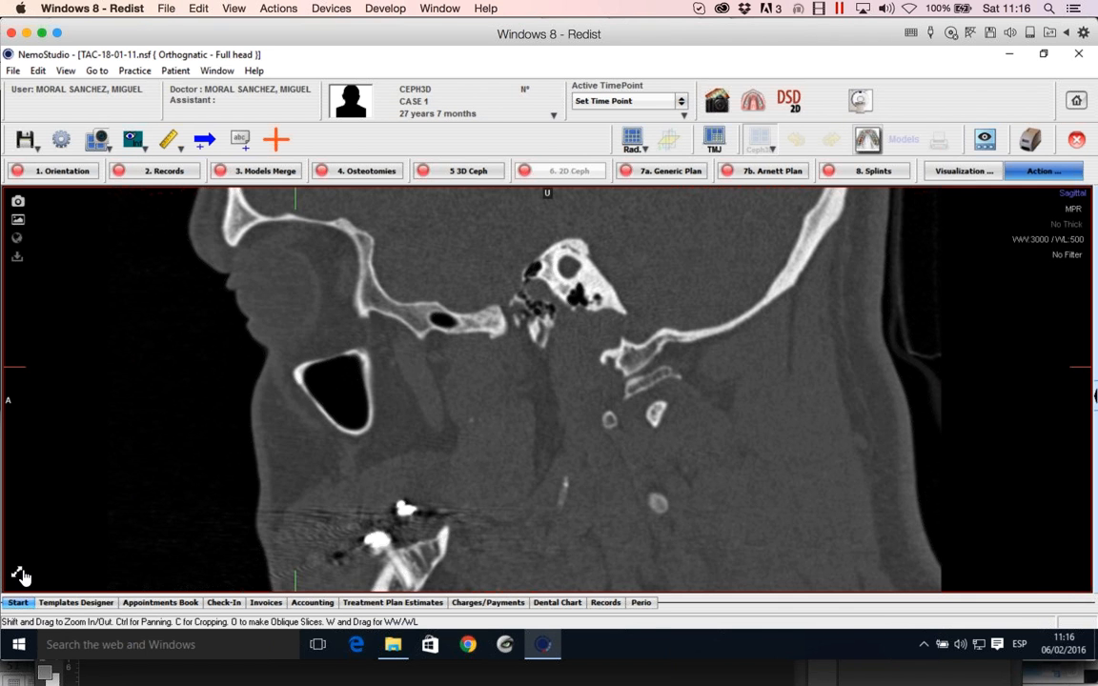
{"action": "left_click", "coordinate": [19, 575]}
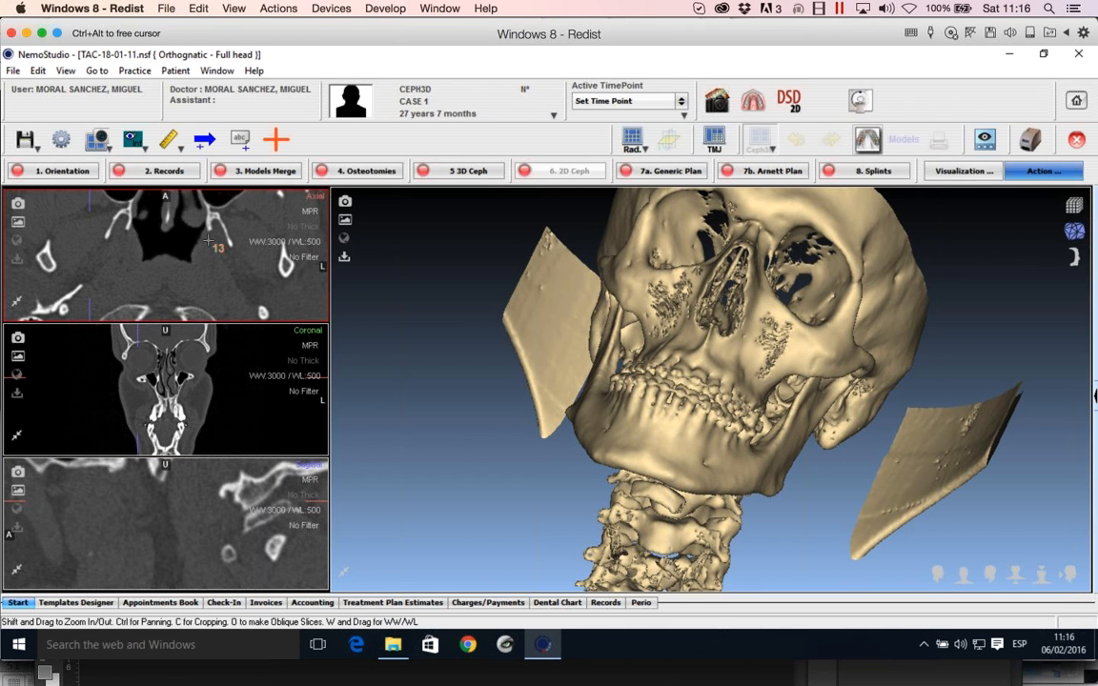
{"action": "left_click_drag", "start_coordinate": [217, 229], "coordinate": [236, 371], "text": "shift"}
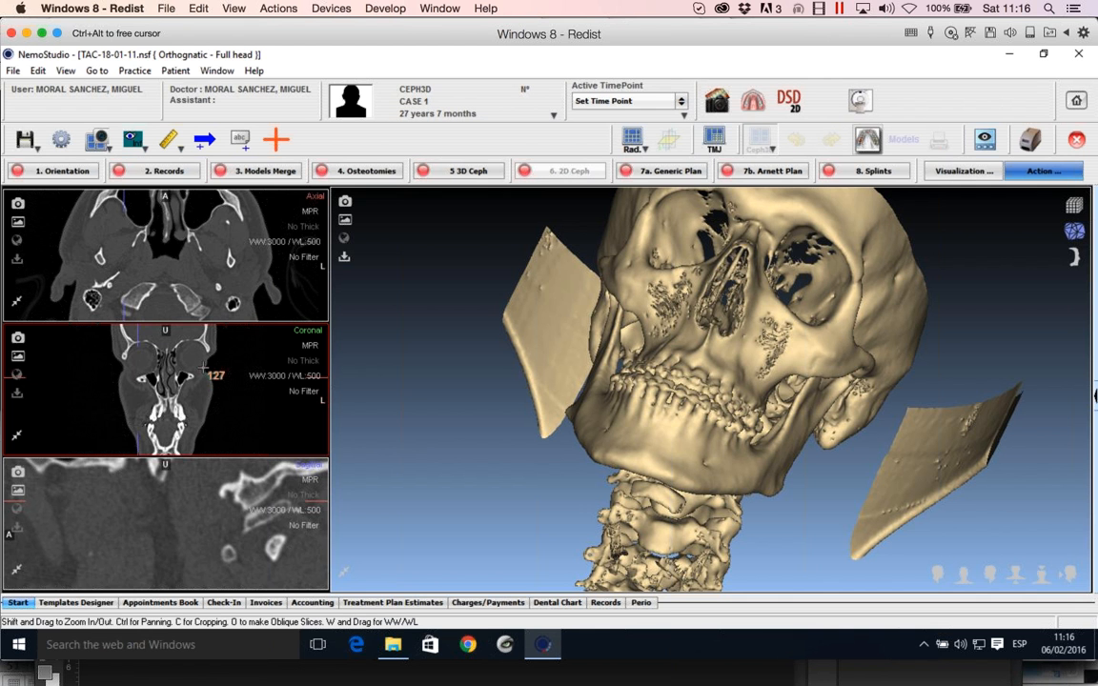
{"action": "left_click_drag", "start_coordinate": [179, 477], "coordinate": [207, 539], "text": "shift"}
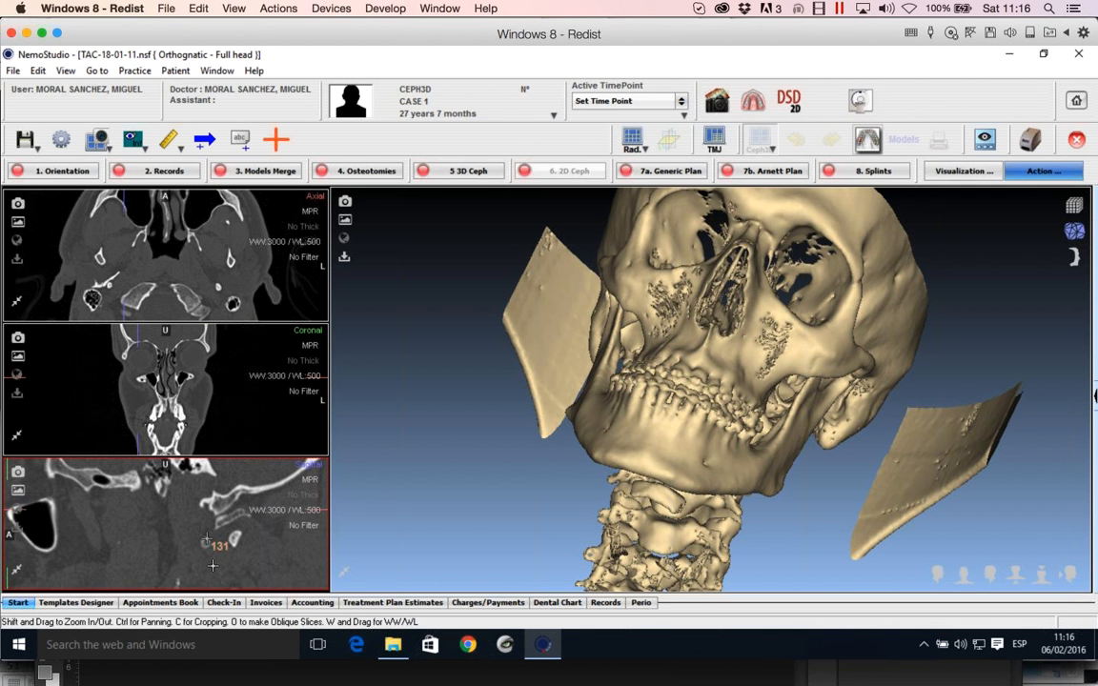
{"action": "scroll", "coordinate": [166, 273], "scroll_direction": "down", "scroll_amount": 5}
{"action": "scroll", "coordinate": [166, 272], "scroll_direction": "down", "scroll_amount": 8}
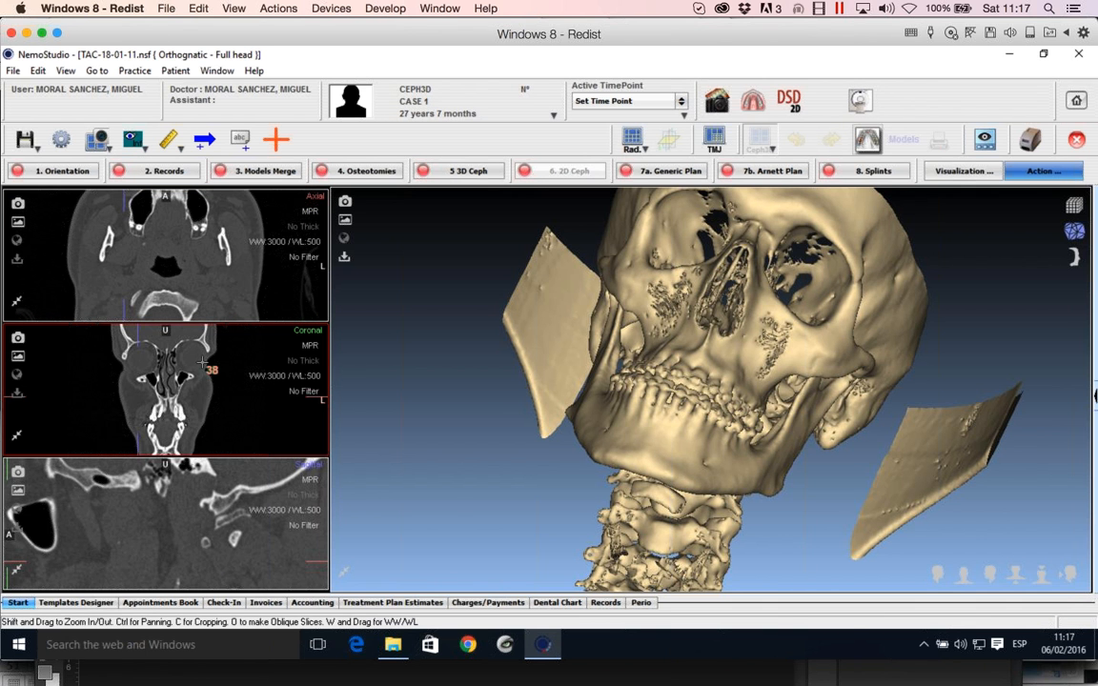
- Enlarge the sagittal view and browse its slices from the midline out to the mandibular condyle
{"action": "left_click", "coordinate": [17, 570]}
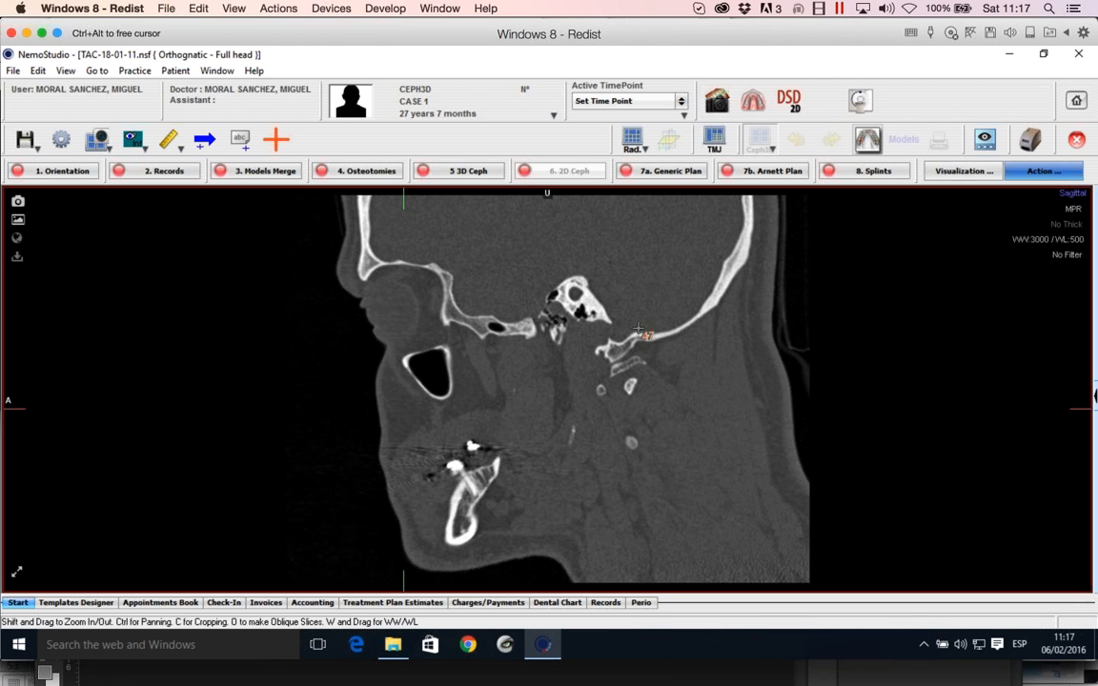
{"action": "scroll", "coordinate": [646, 305], "scroll_direction": "down", "scroll_amount": 10}
{"action": "scroll", "coordinate": [644, 316], "scroll_direction": "down", "scroll_amount": 5}
{"action": "scroll", "coordinate": [644, 316], "scroll_direction": "up", "scroll_amount": 10}
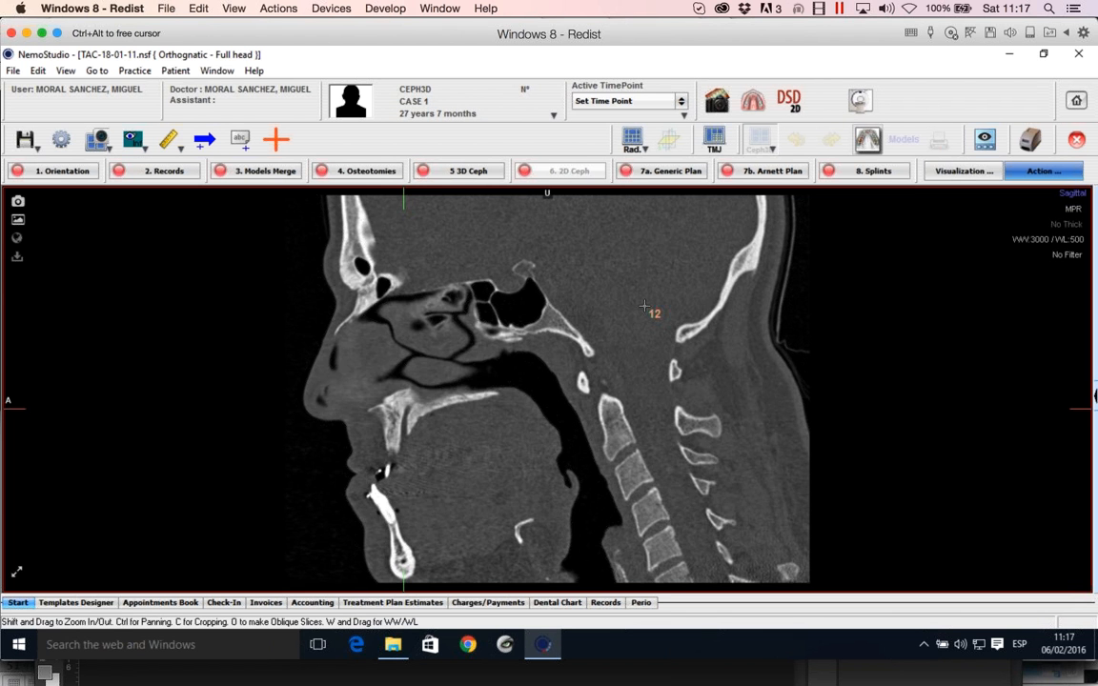
{"action": "scroll", "coordinate": [645, 307], "scroll_direction": "up", "scroll_amount": 5}
{"action": "scroll", "coordinate": [644, 306], "scroll_direction": "up", "scroll_amount": 10}
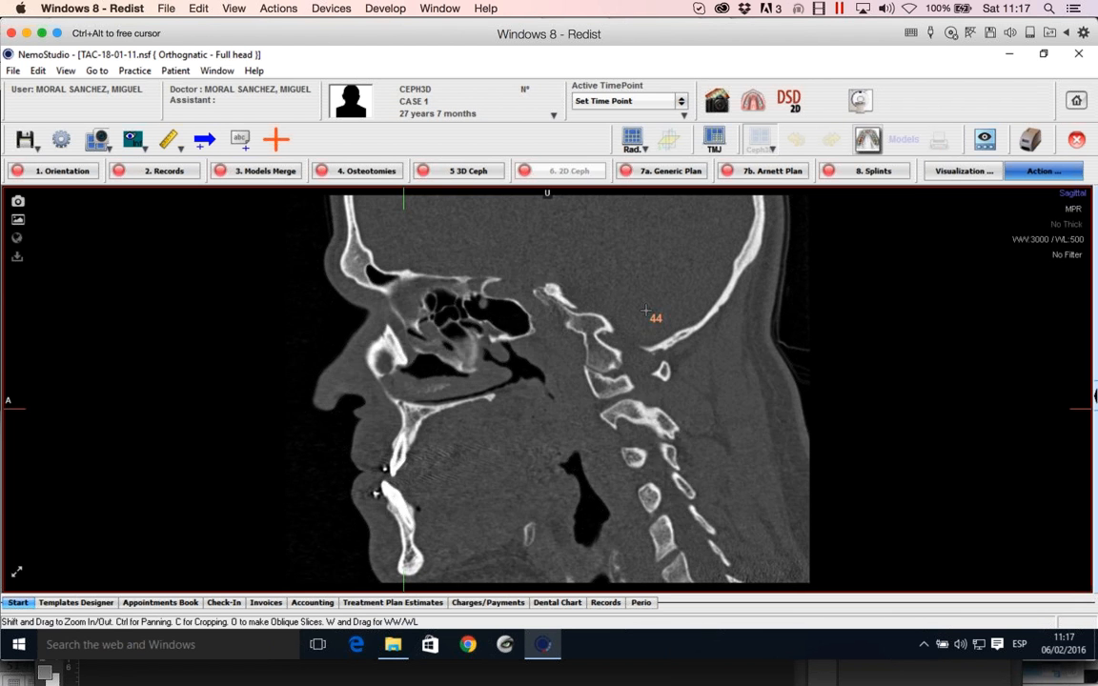
{"action": "scroll", "coordinate": [646, 313], "scroll_direction": "down", "scroll_amount": 5}
{"action": "scroll", "coordinate": [646, 312], "scroll_direction": "up", "scroll_amount": 5}
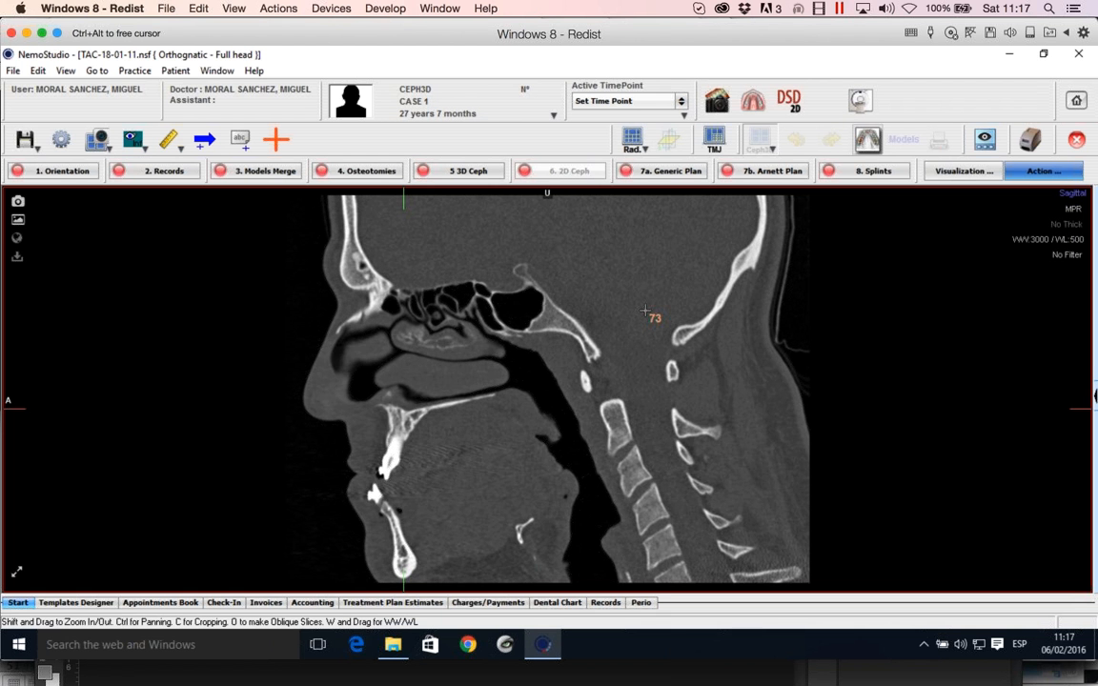
{"action": "scroll", "coordinate": [645, 308], "scroll_direction": "down", "scroll_amount": 10}
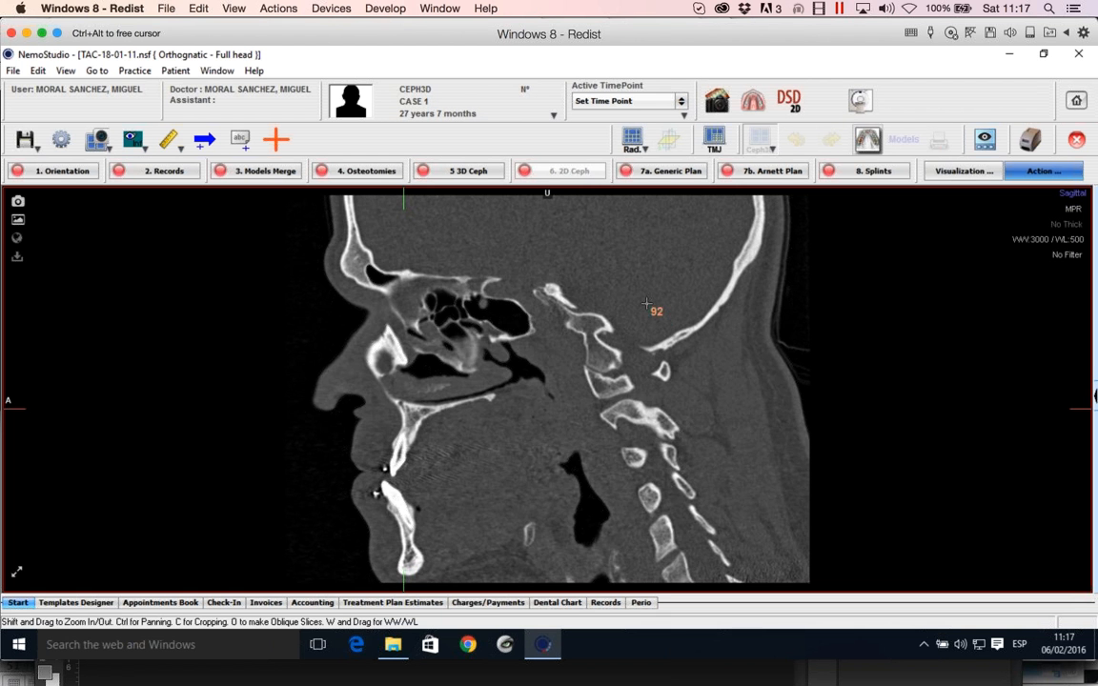
{"action": "scroll", "coordinate": [647, 303], "scroll_direction": "up", "scroll_amount": 10}
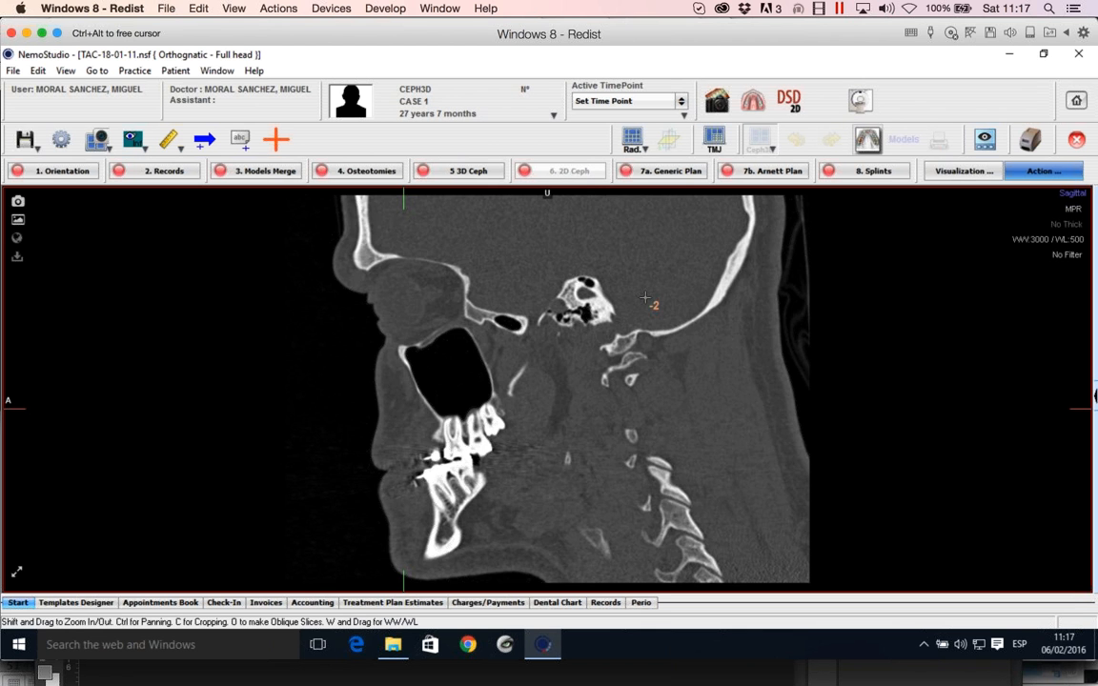
{"action": "scroll", "coordinate": [645, 300], "scroll_direction": "down", "scroll_amount": 15}
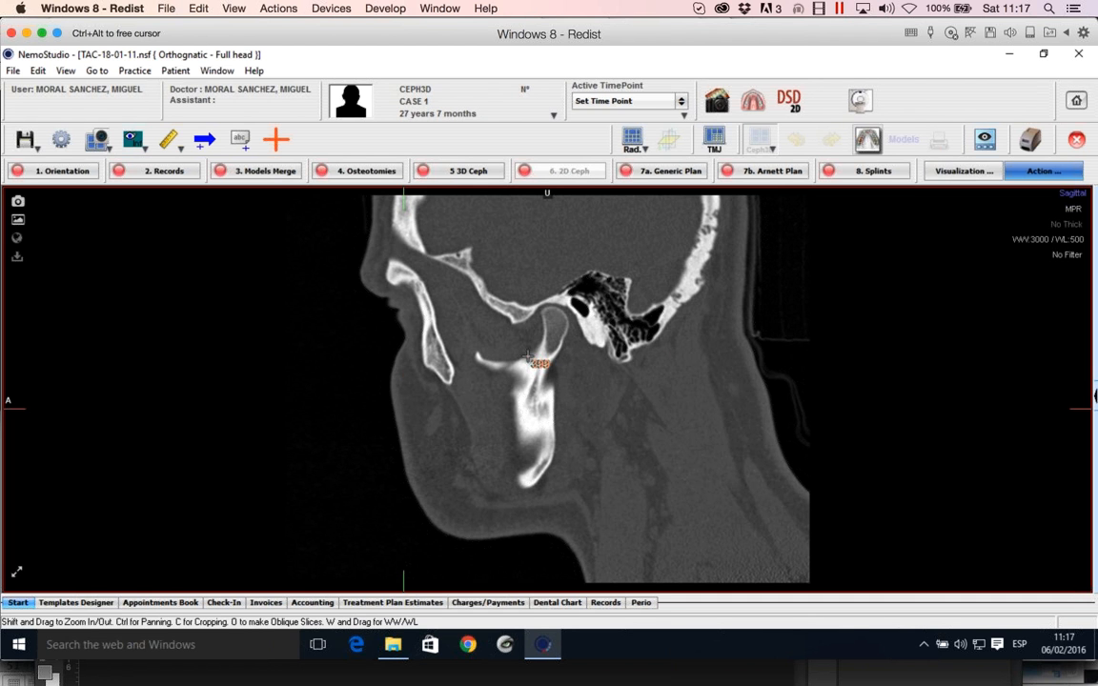
- Render the sagittal condyle slice as RaySum with a slice thickness of 10 mm
{"action": "left_click", "coordinate": [1075, 210]}
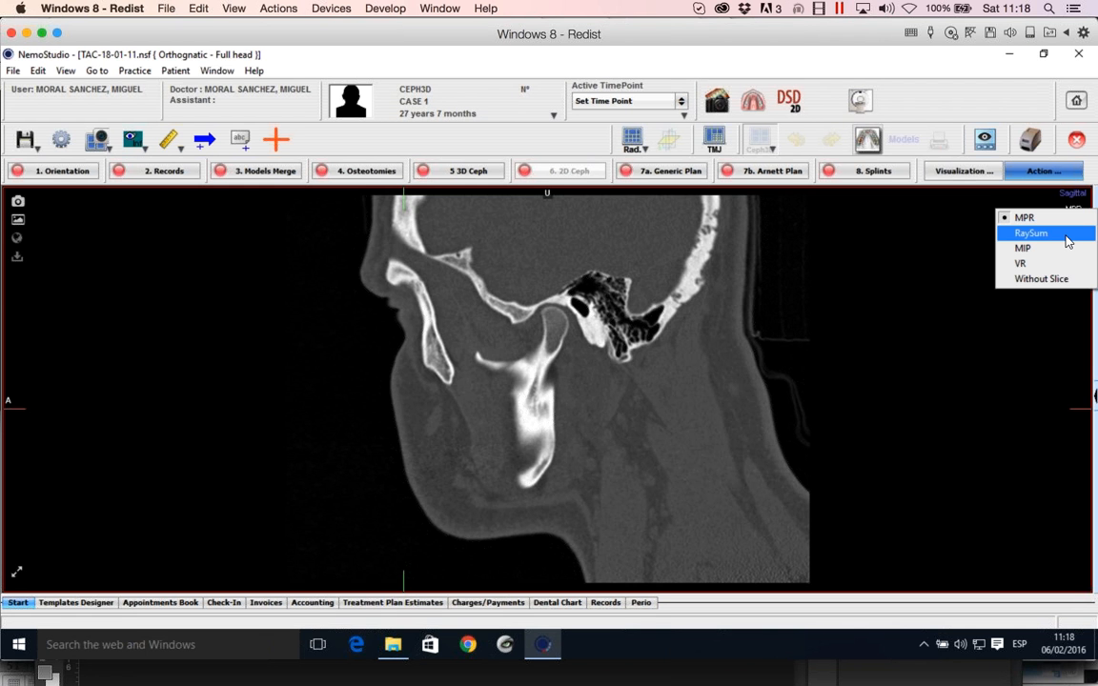
{"action": "left_click", "coordinate": [1066, 236]}
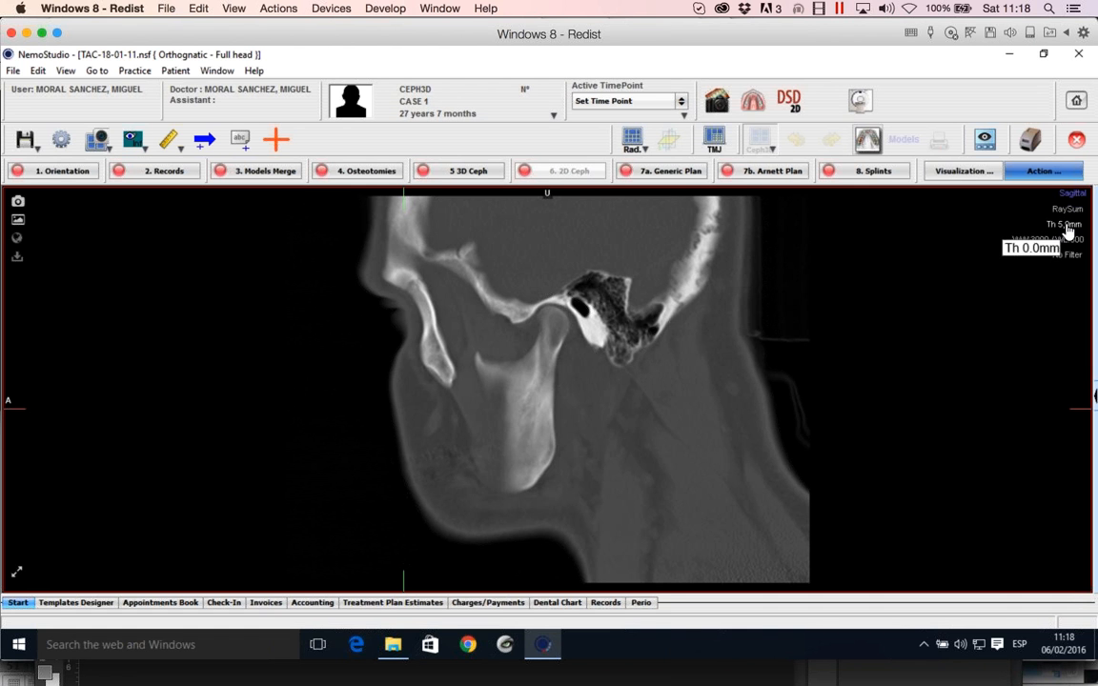
{"action": "left_click", "coordinate": [1068, 227]}
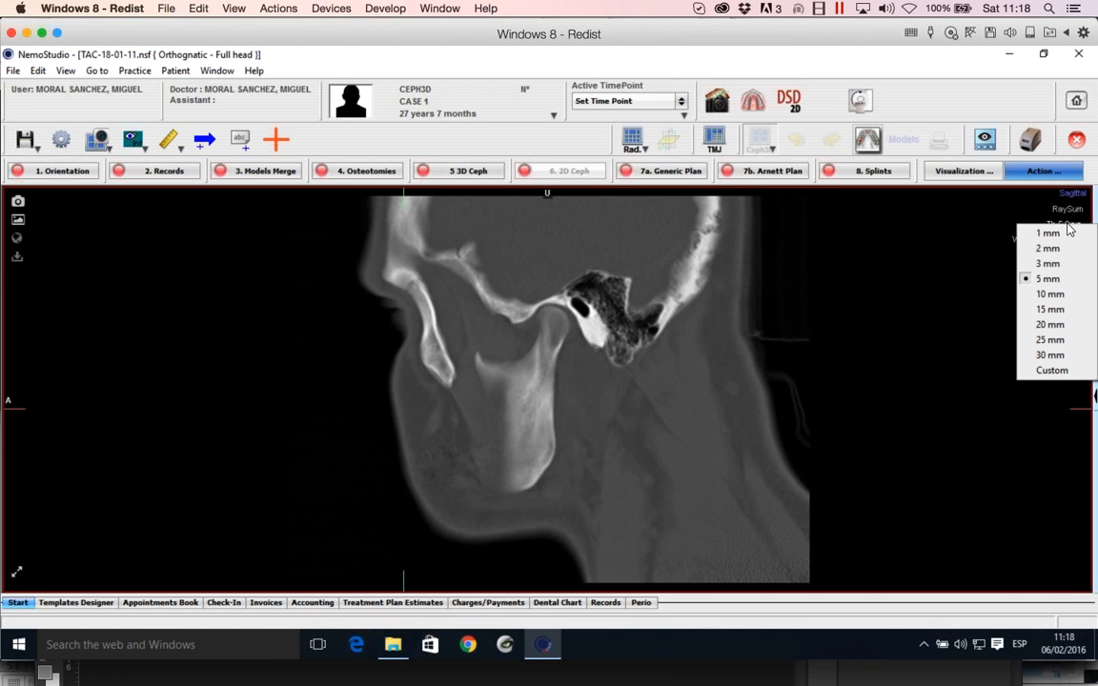
{"action": "left_click", "coordinate": [1054, 294]}
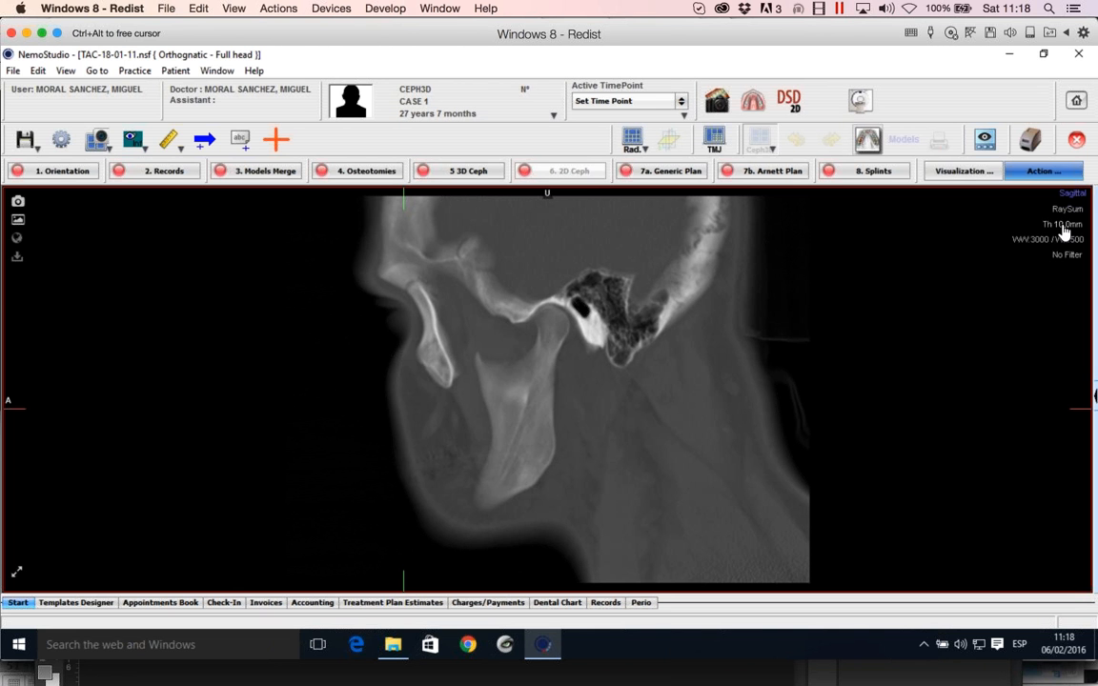
- Try a 15 mm thickness for the RaySum slice and return it to 10 mm
{"action": "left_click", "coordinate": [1063, 228]}
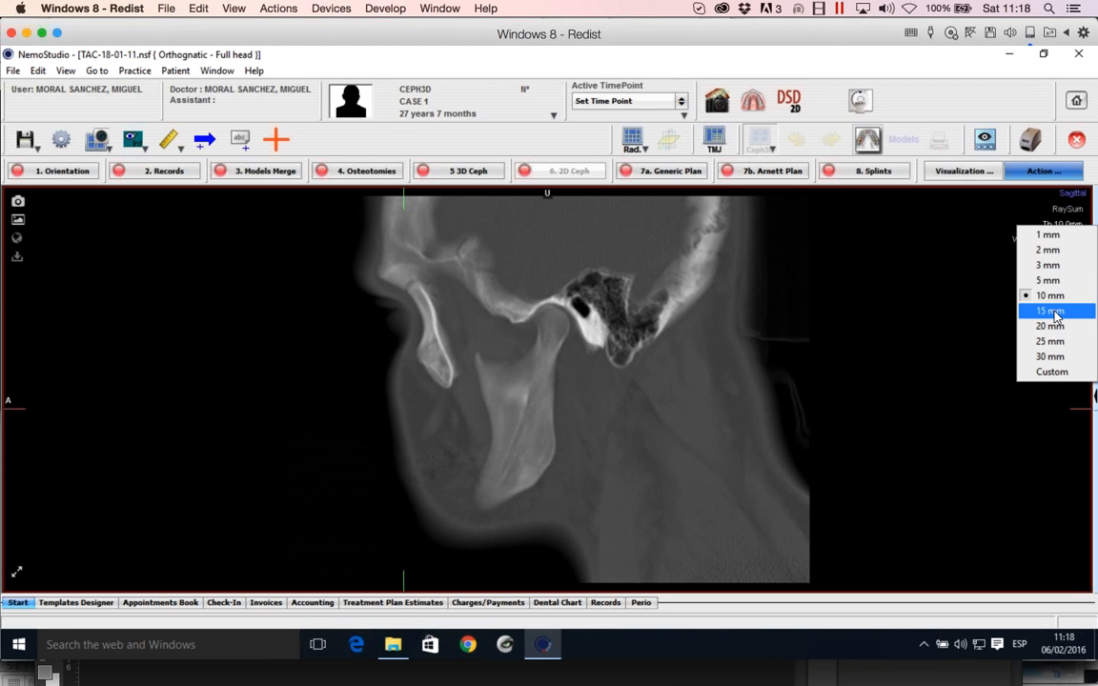
{"action": "left_click", "coordinate": [1052, 312]}
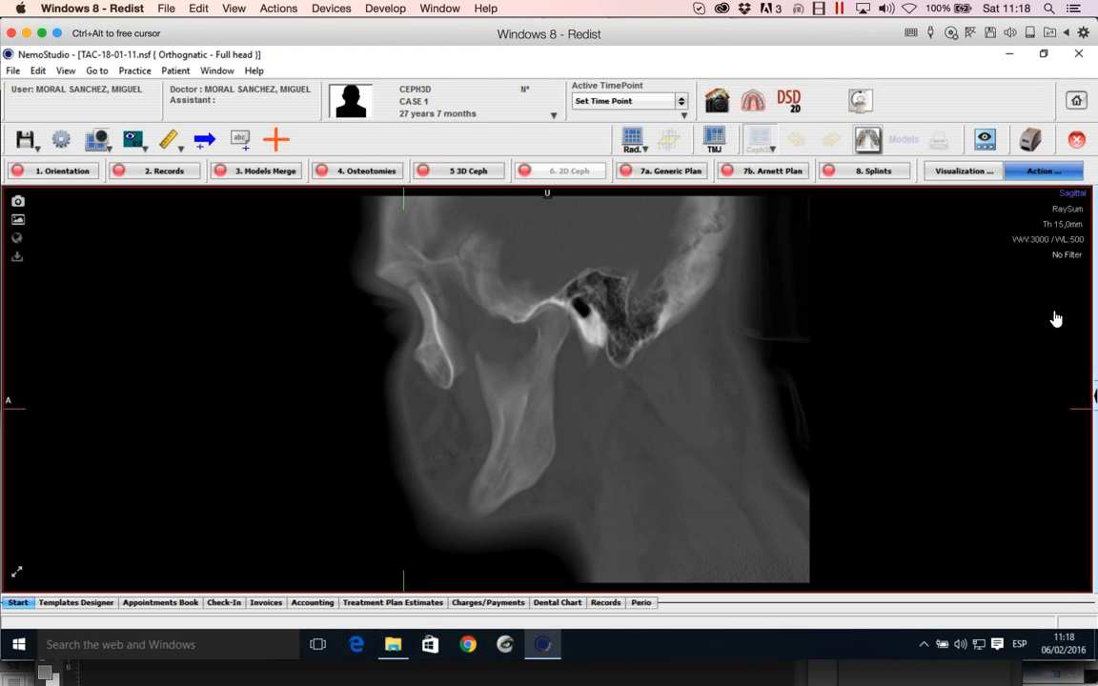
{"action": "left_click", "coordinate": [1072, 229]}
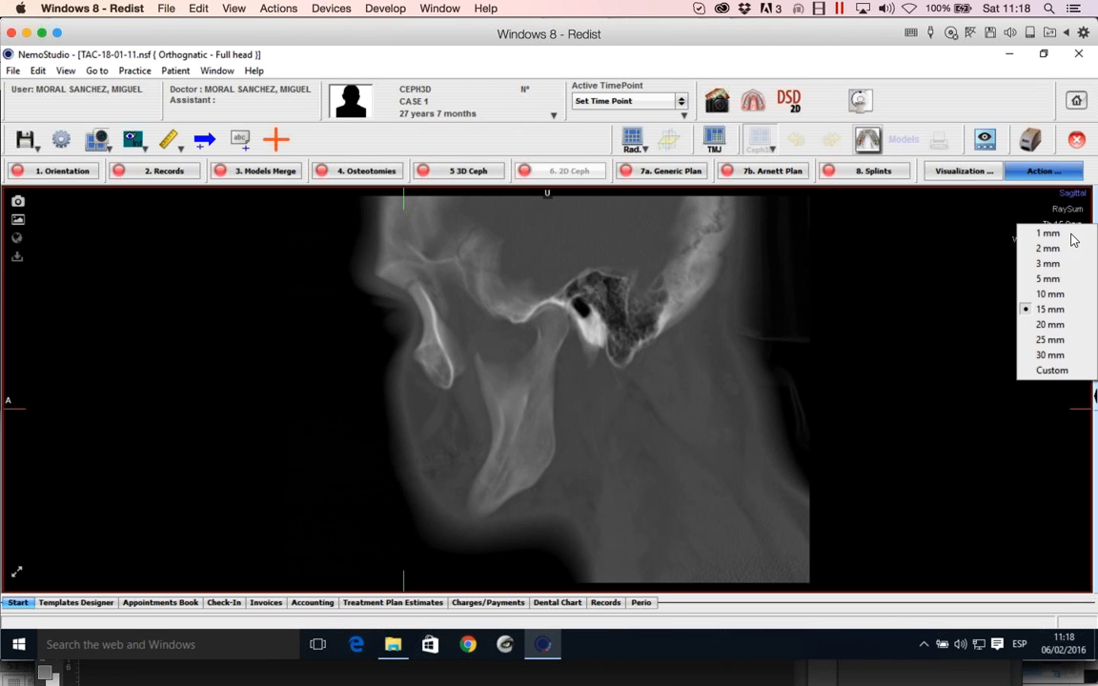
{"action": "left_click", "coordinate": [1052, 294]}
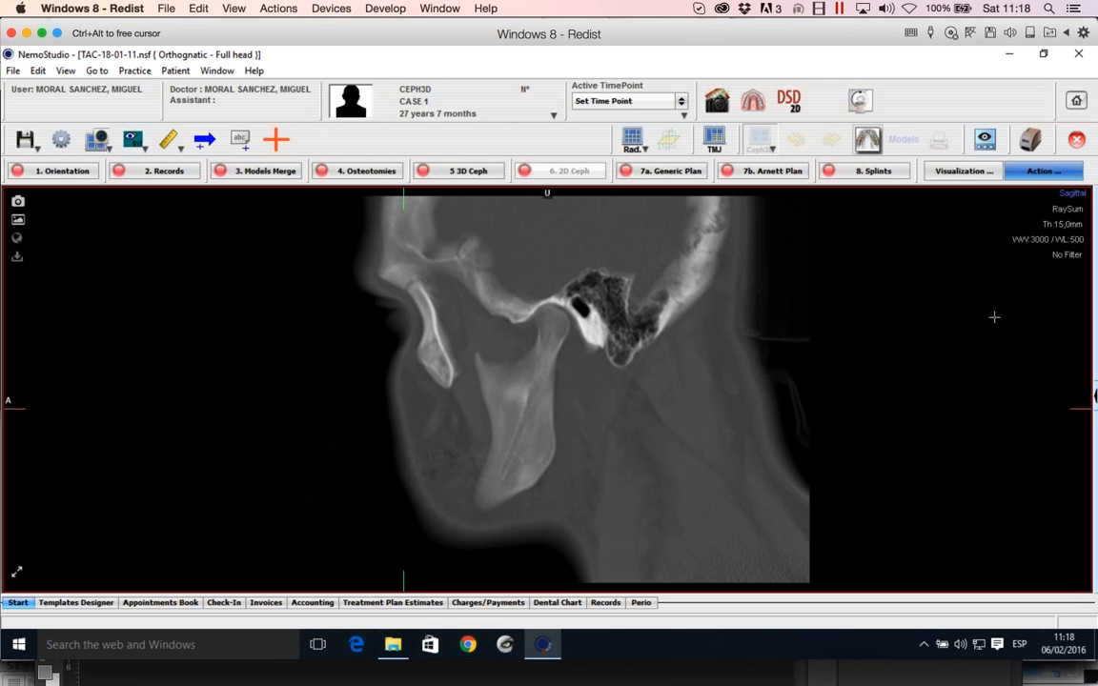
- Magnify the temporomandibular joint in the sagittal slice and change its sampling method to MIP
{"action": "left_click_drag", "start_coordinate": [640, 412], "coordinate": [626, 312]}
{"action": "middle_click_drag", "start_coordinate": [627, 312], "coordinate": [630, 434]}
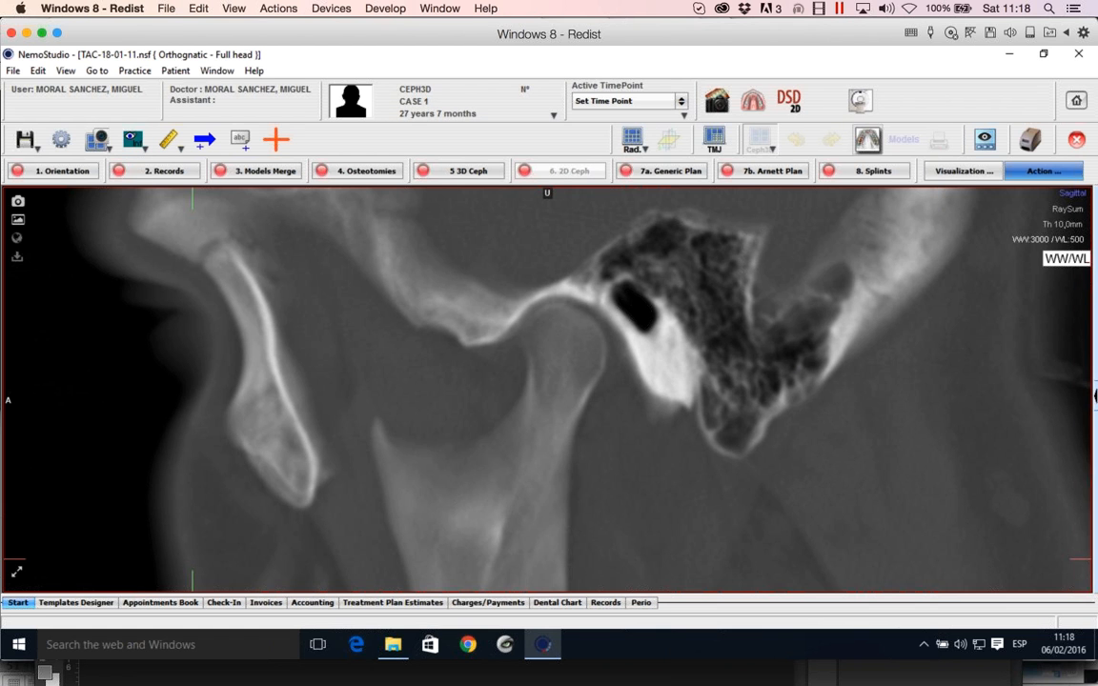
{"action": "left_click", "coordinate": [1043, 238]}
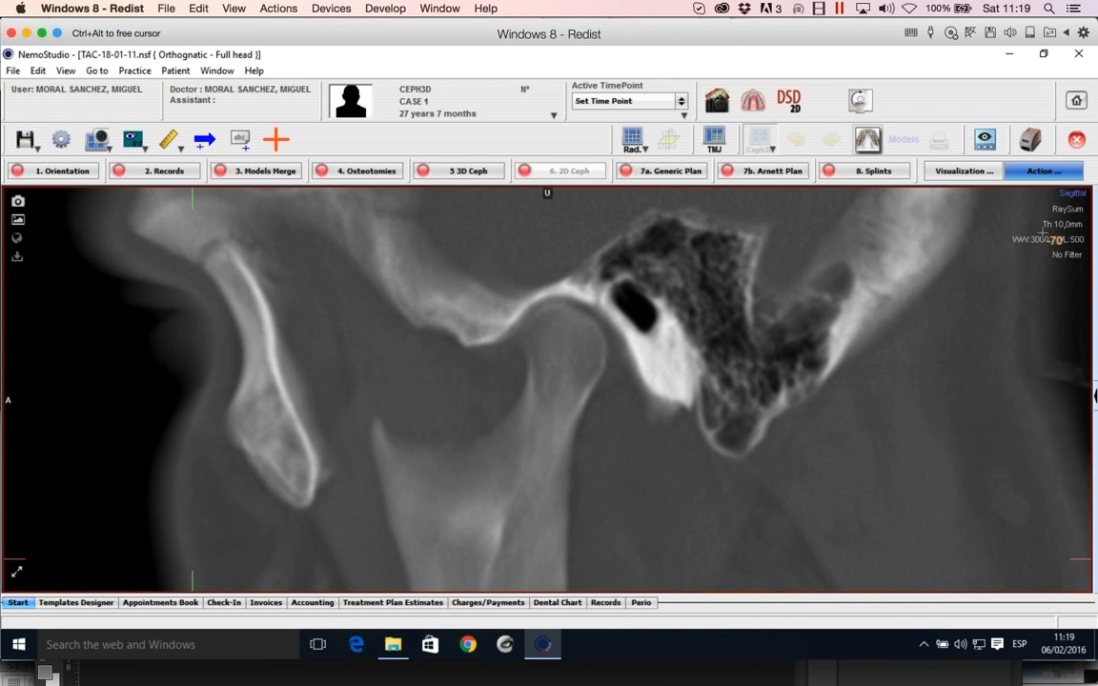
{"action": "left_click", "coordinate": [1066, 208]}
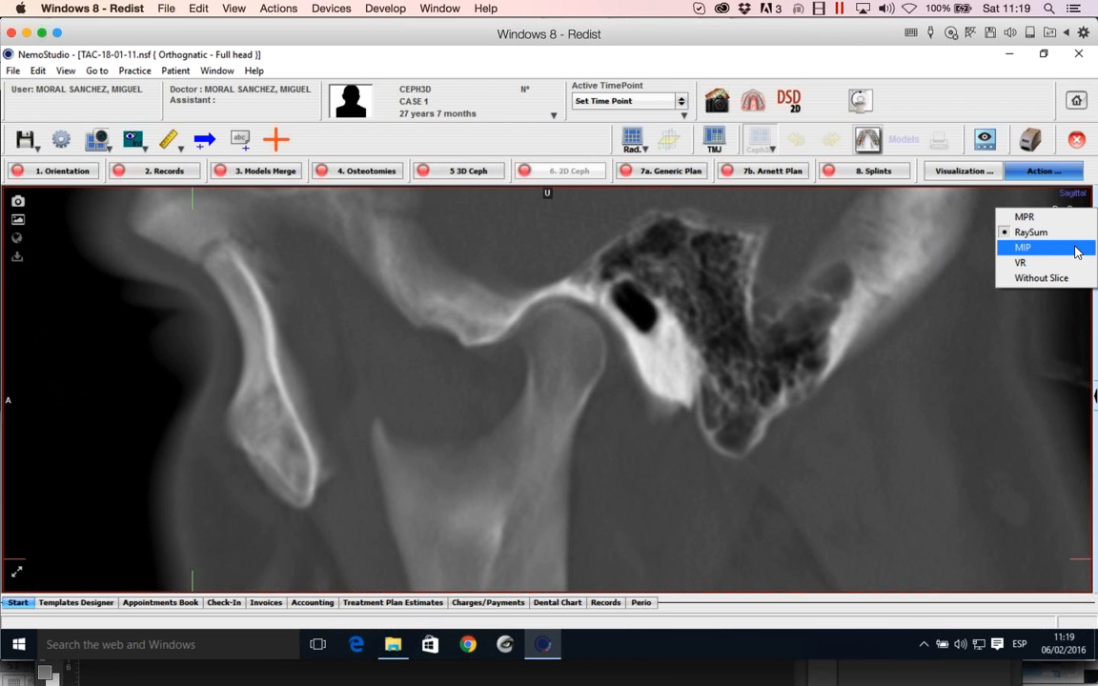
{"action": "left_click", "coordinate": [1077, 251]}
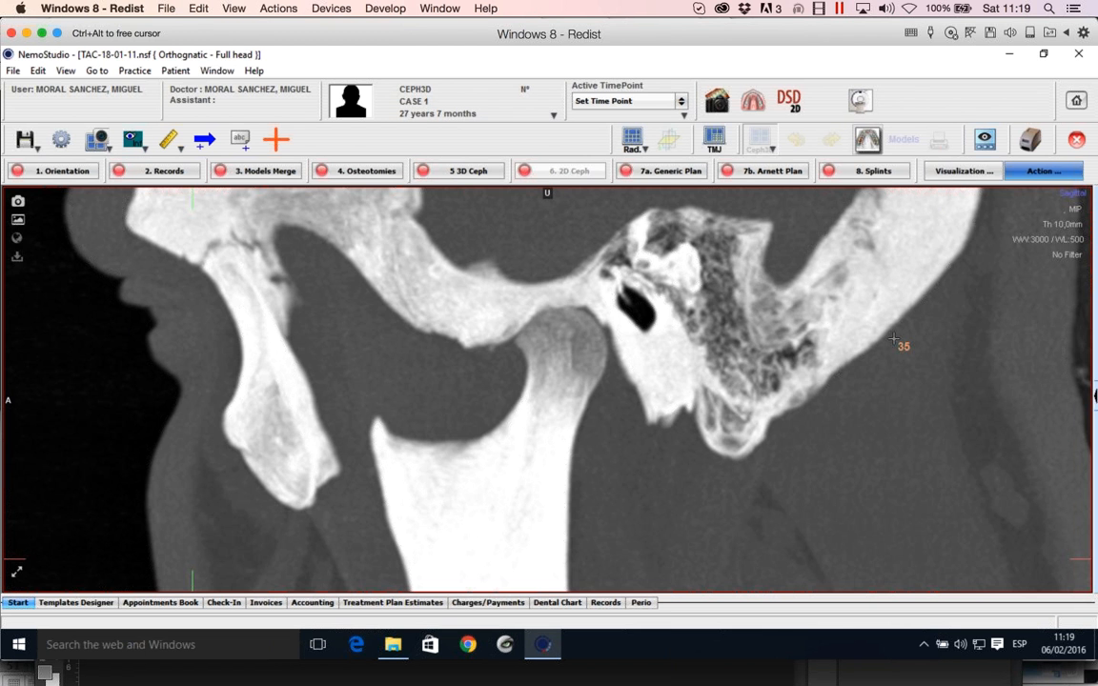
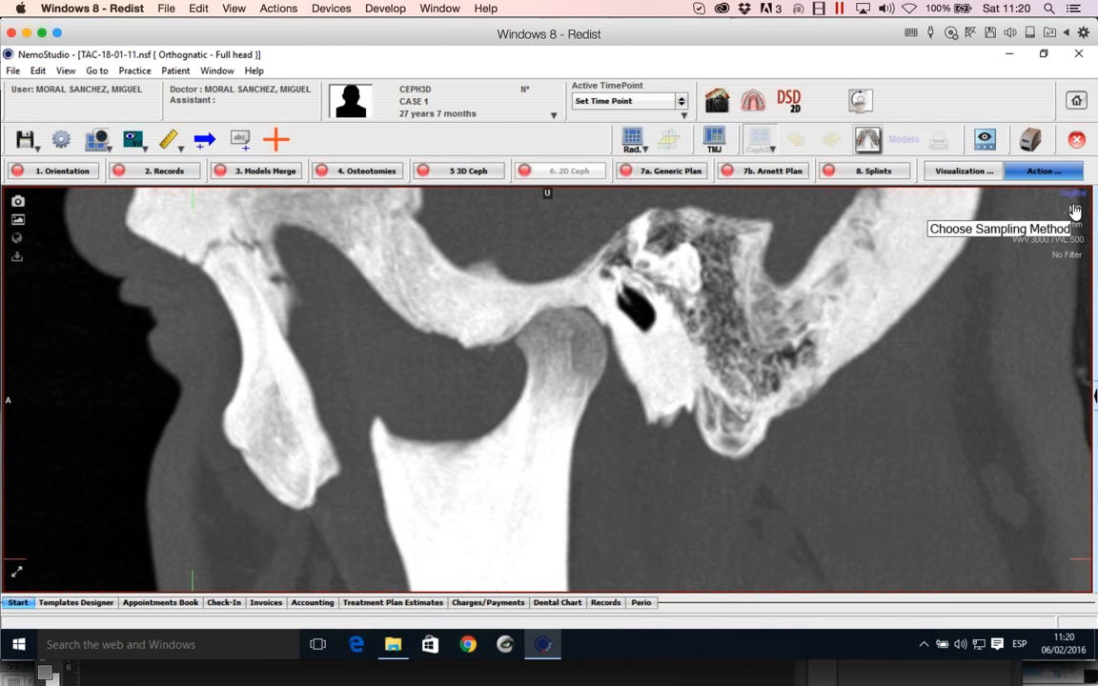
- Compare the VR, MPR and RaySum sampling methods on the magnified temporomandibular joint slice
{"action": "left_click", "coordinate": [1073, 206]}
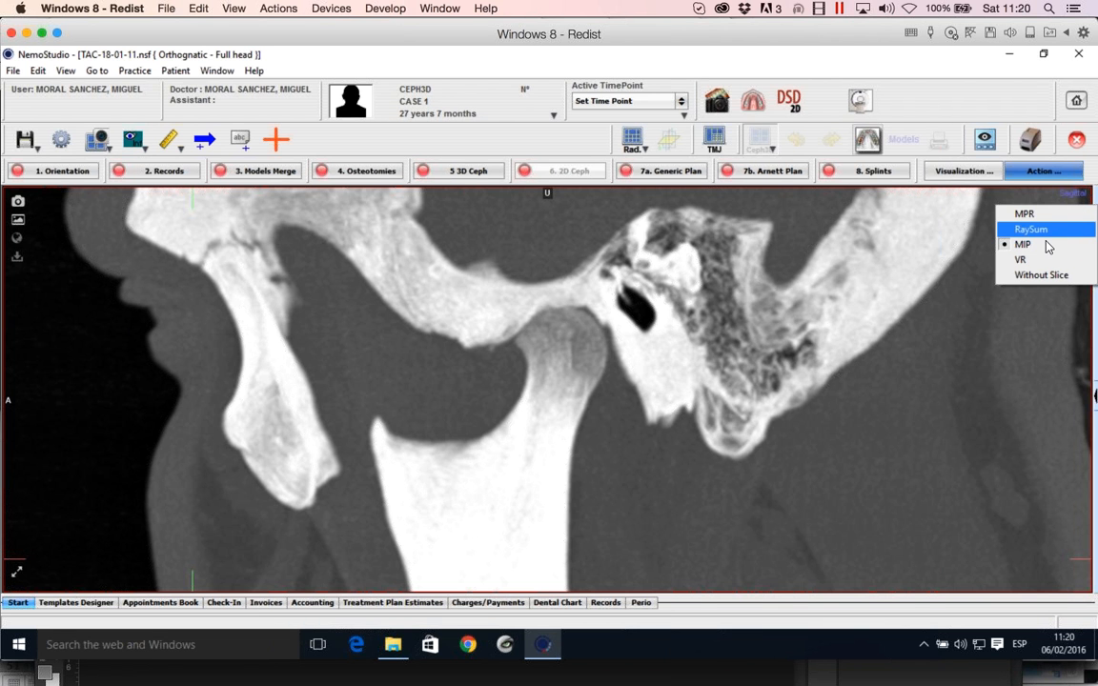
{"action": "left_click", "coordinate": [1021, 259]}
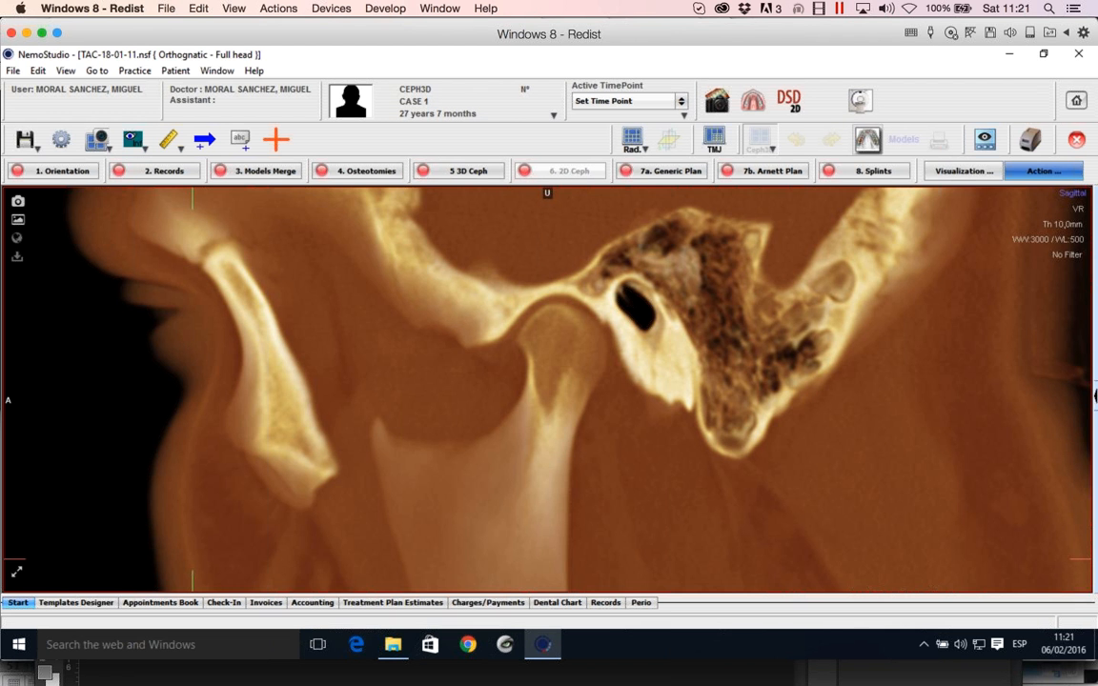
{"action": "left_click", "coordinate": [1080, 214]}
{"action": "left_click", "coordinate": [1079, 216]}
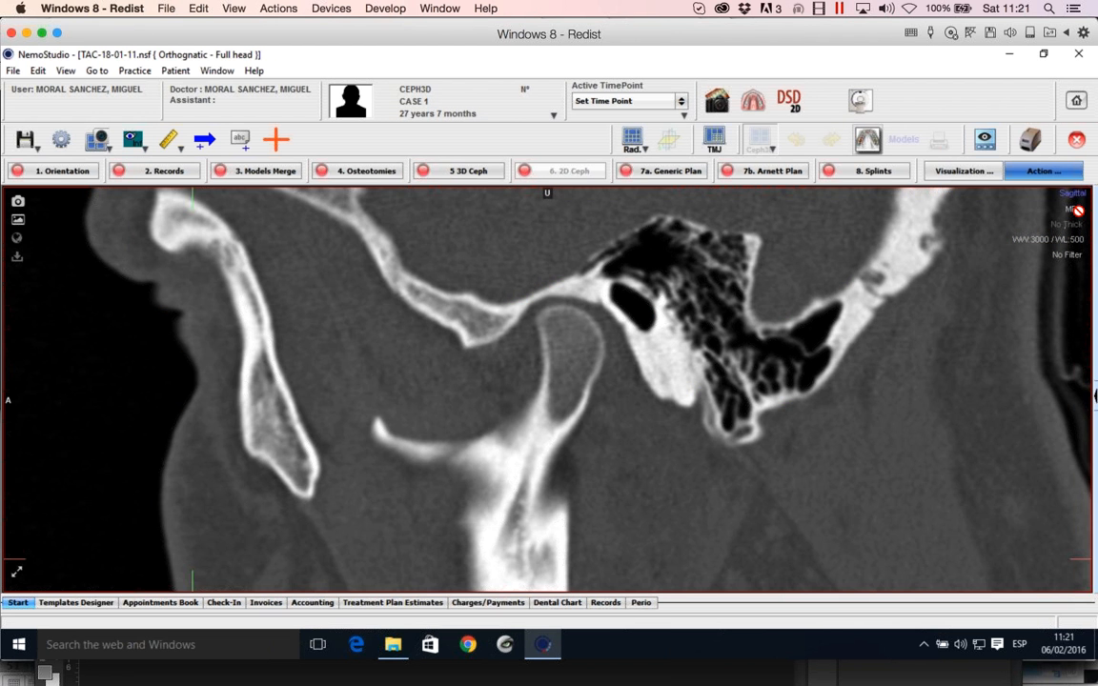
{"action": "left_click", "coordinate": [1078, 218]}
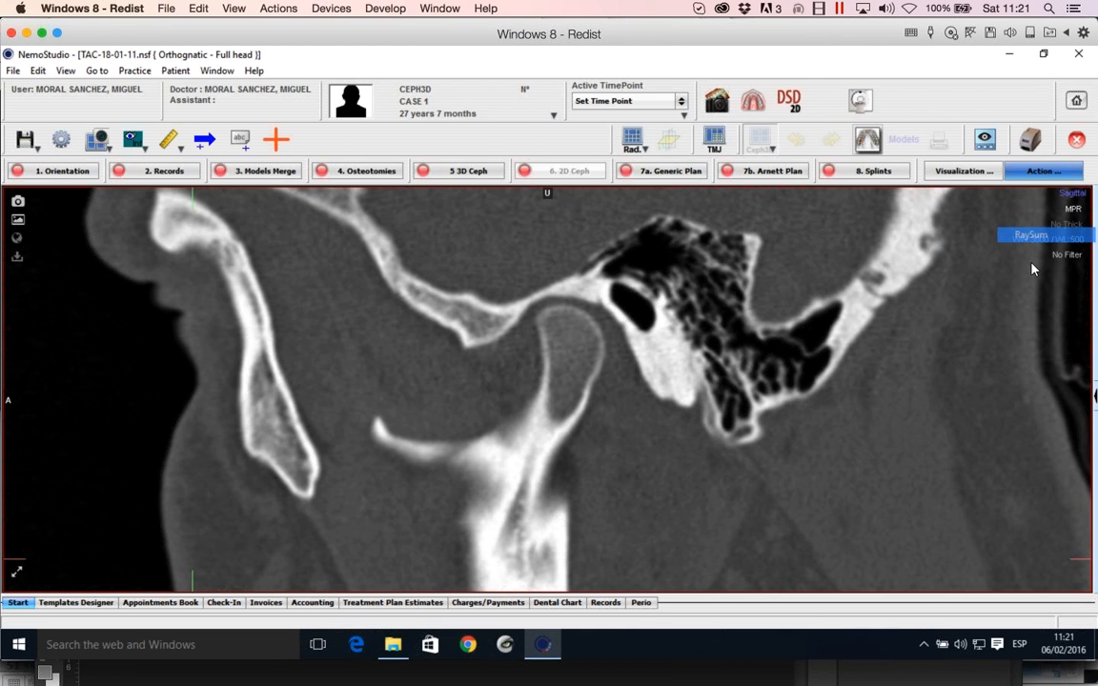
{"action": "left_click", "coordinate": [1030, 235]}
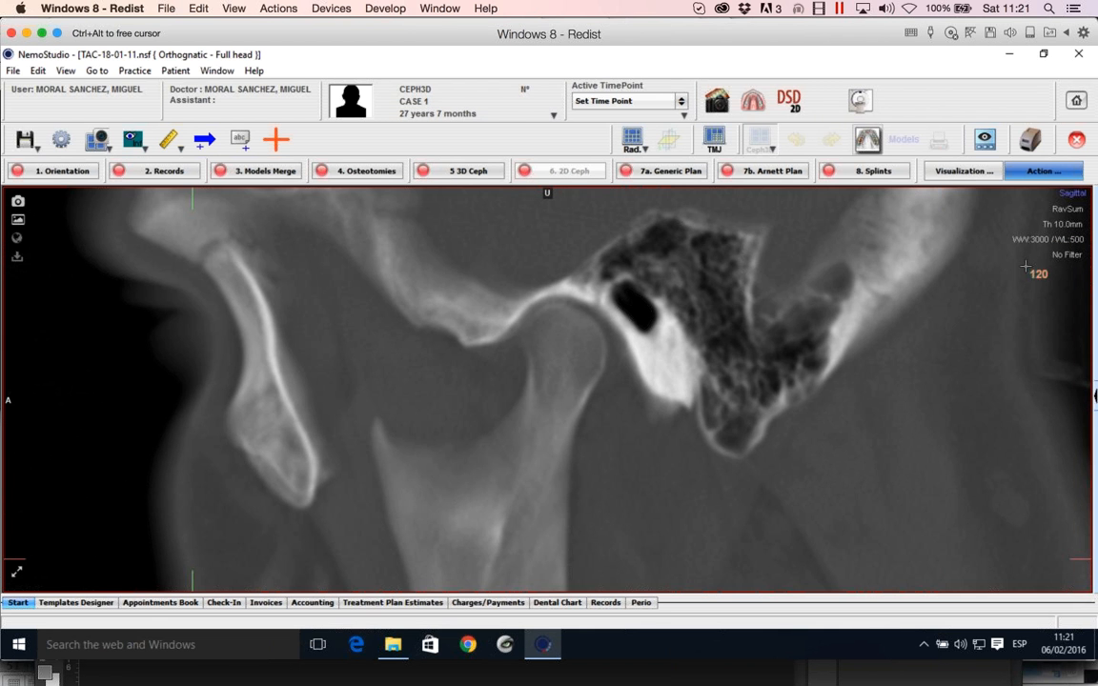
- Set the sagittal slice's sampling method to VR and browse its slices around the condyle in the multi-view layout
{"action": "left_click", "coordinate": [1066, 209]}
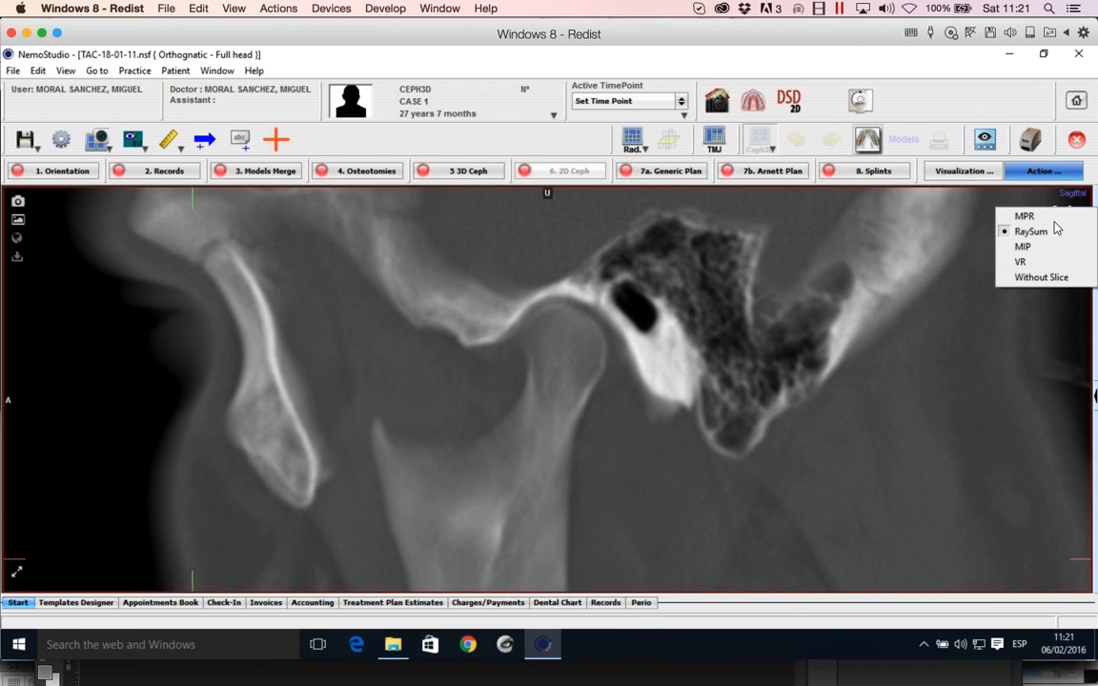
{"action": "left_click", "coordinate": [1020, 261]}
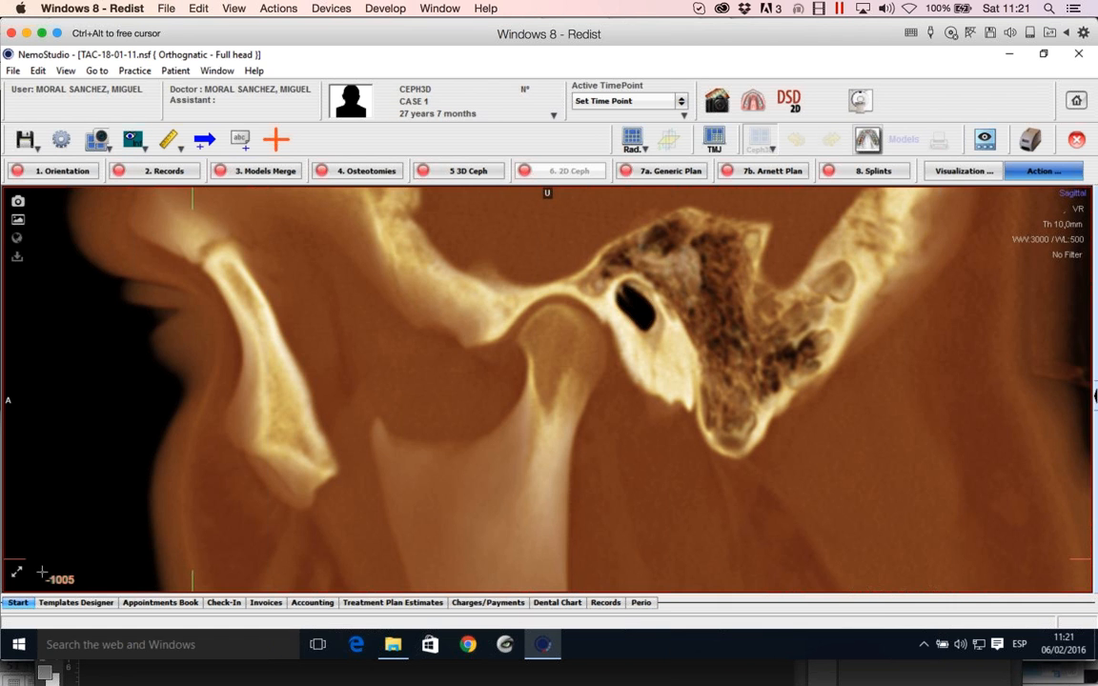
{"action": "double_click", "coordinate": [1039, 233]}
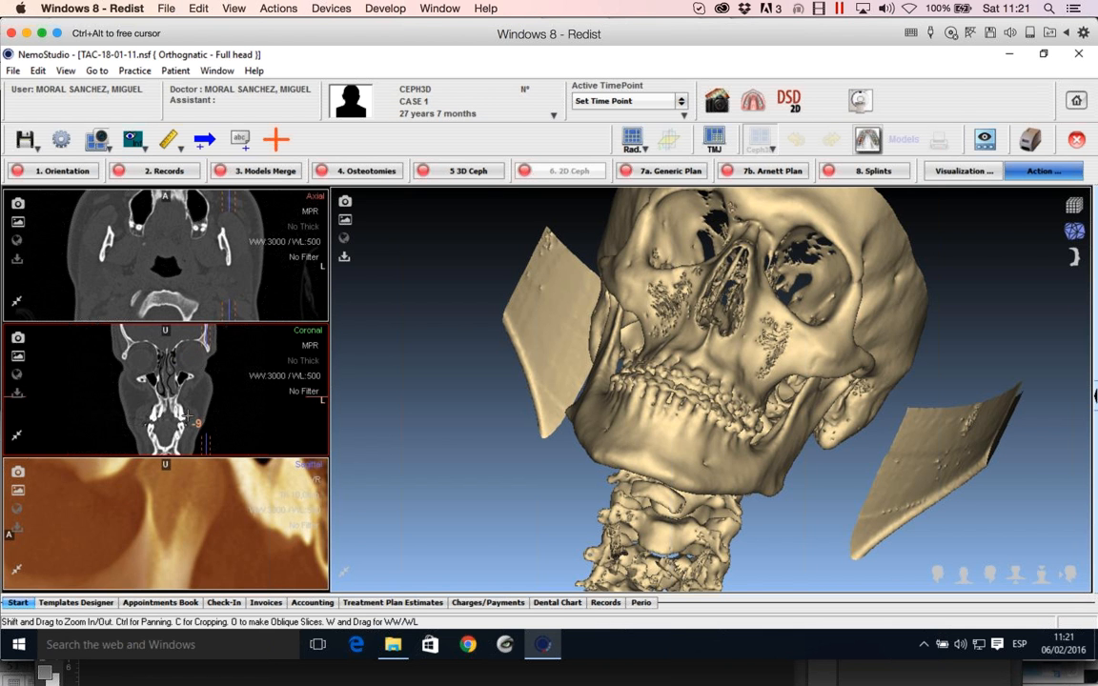
{"action": "scroll", "coordinate": [192, 524], "scroll_direction": "down", "scroll_amount": 5}
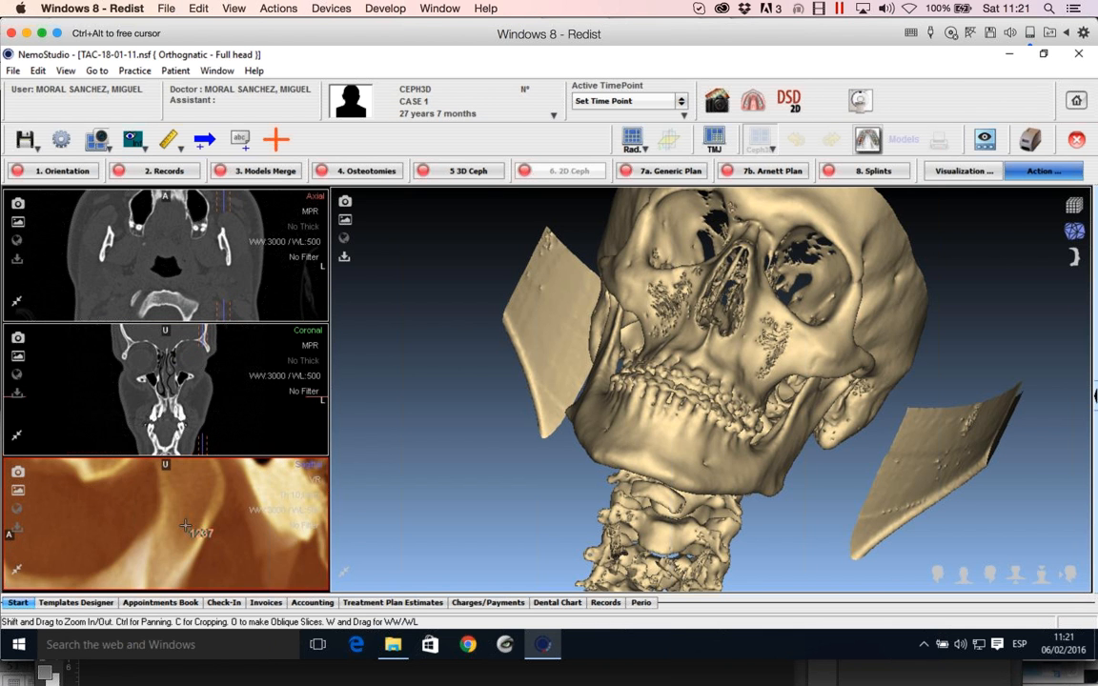
- Browse the VR sagittal slices of the temporomandibular joint until the condyle and its fossa show
{"action": "scroll", "coordinate": [185, 520], "scroll_direction": "down", "scroll_amount": 3}
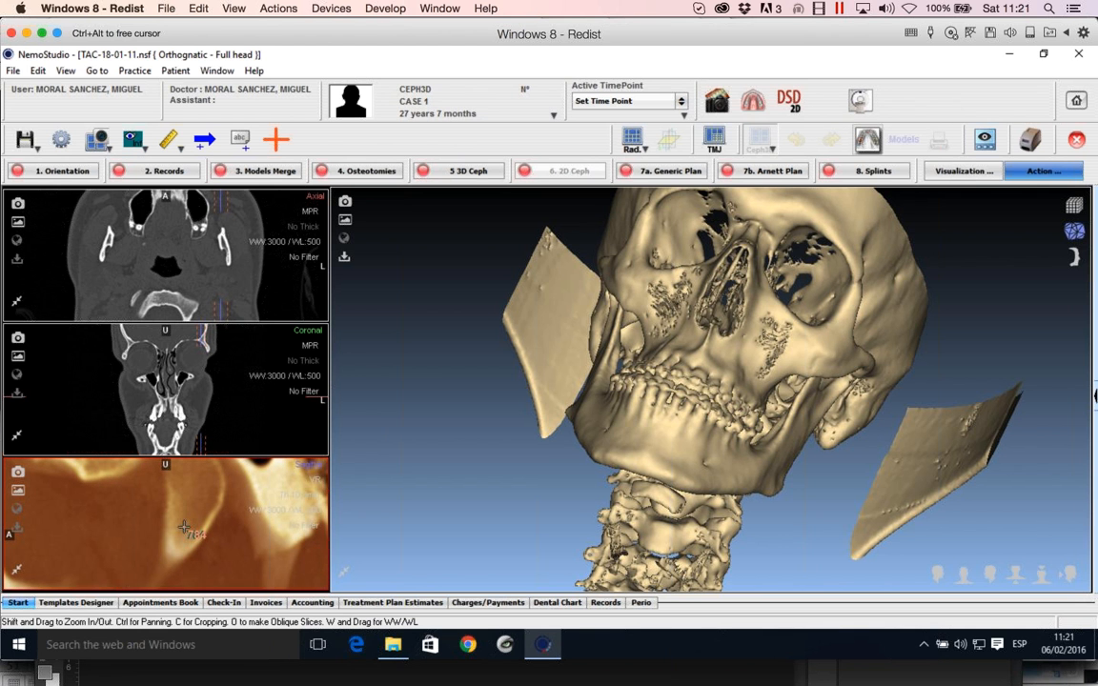
{"action": "scroll", "coordinate": [184, 506], "scroll_direction": "down", "scroll_amount": 1}
{"action": "scroll", "coordinate": [195, 495], "scroll_direction": "down", "scroll_amount": 3}
{"action": "scroll", "coordinate": [181, 495], "scroll_direction": "down", "scroll_amount": 4}
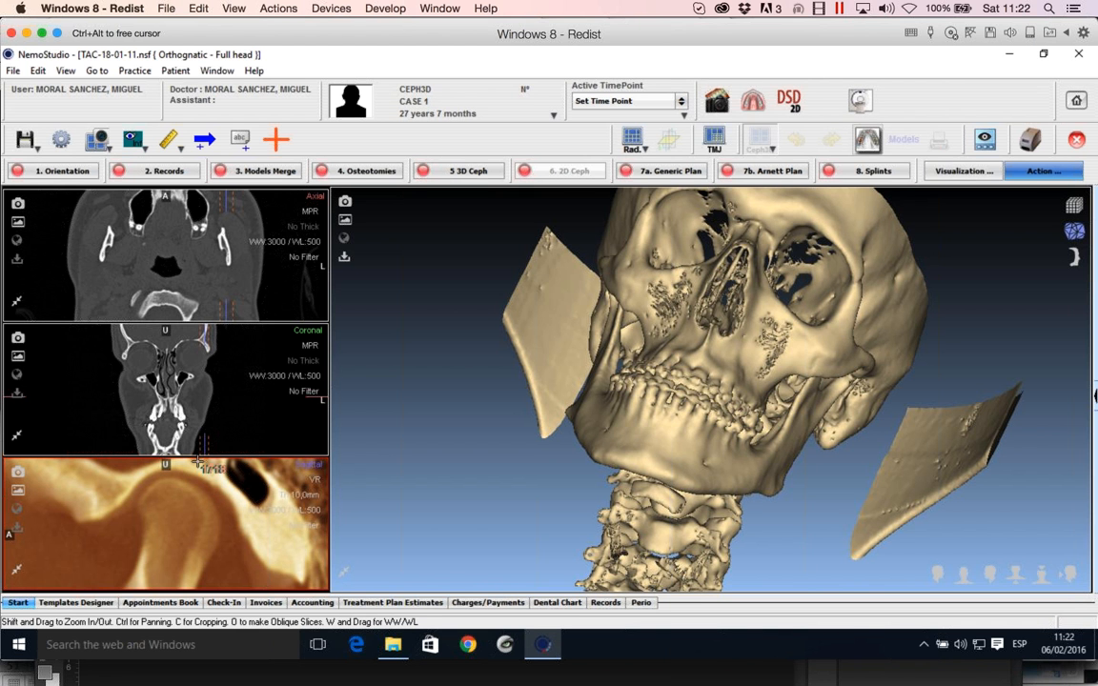
- In the maximized, magnified axial view, move the coronal and sagittal cut lines to the opposite mandibular ramus, and restore the multi-view layout
{"action": "left_click", "coordinate": [18, 301]}
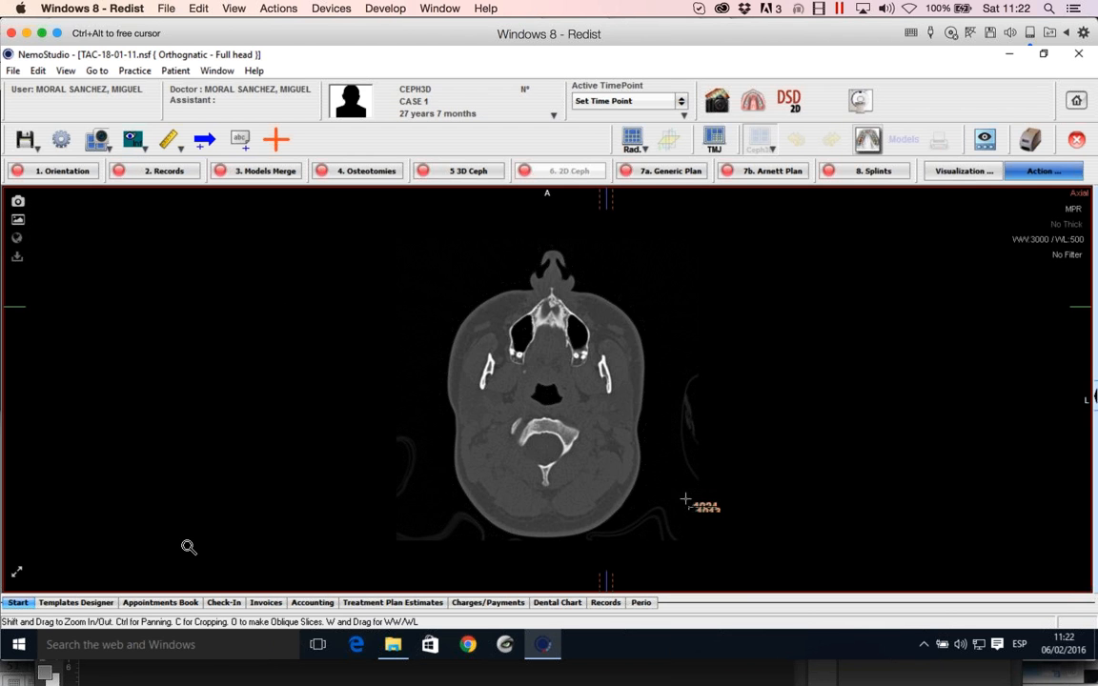
{"action": "left_click_drag", "start_coordinate": [188, 547], "coordinate": [686, 355], "text": "shift"}
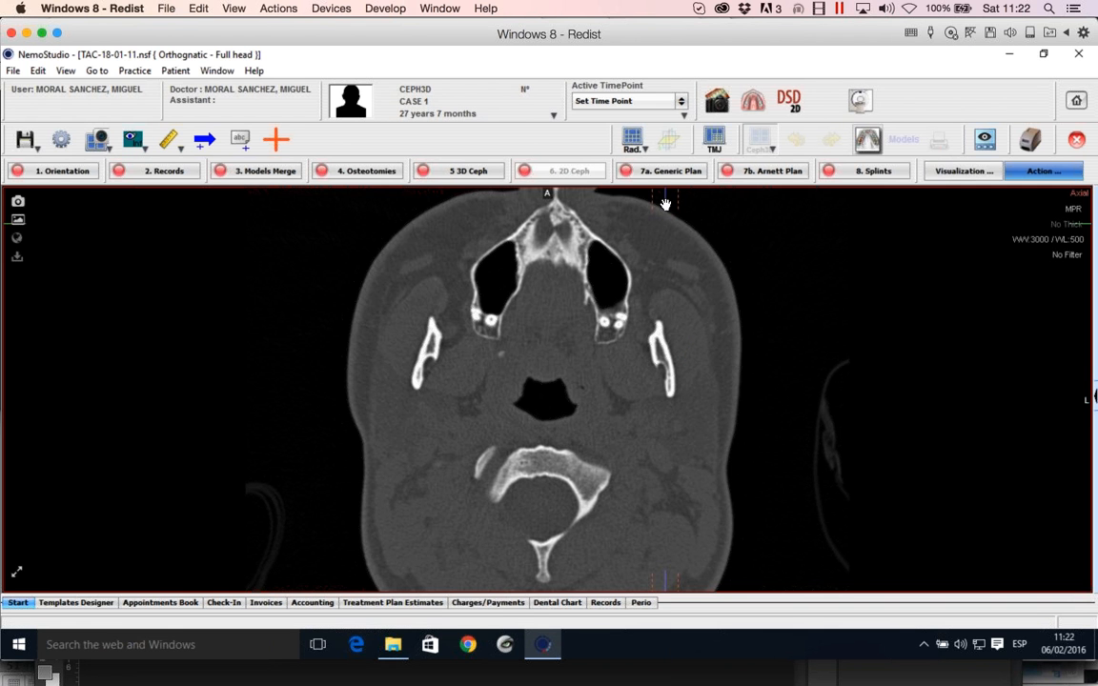
{"action": "left_click_drag", "start_coordinate": [665, 208], "coordinate": [665, 207]}
{"action": "left_click_drag", "start_coordinate": [665, 208], "coordinate": [665, 206]}
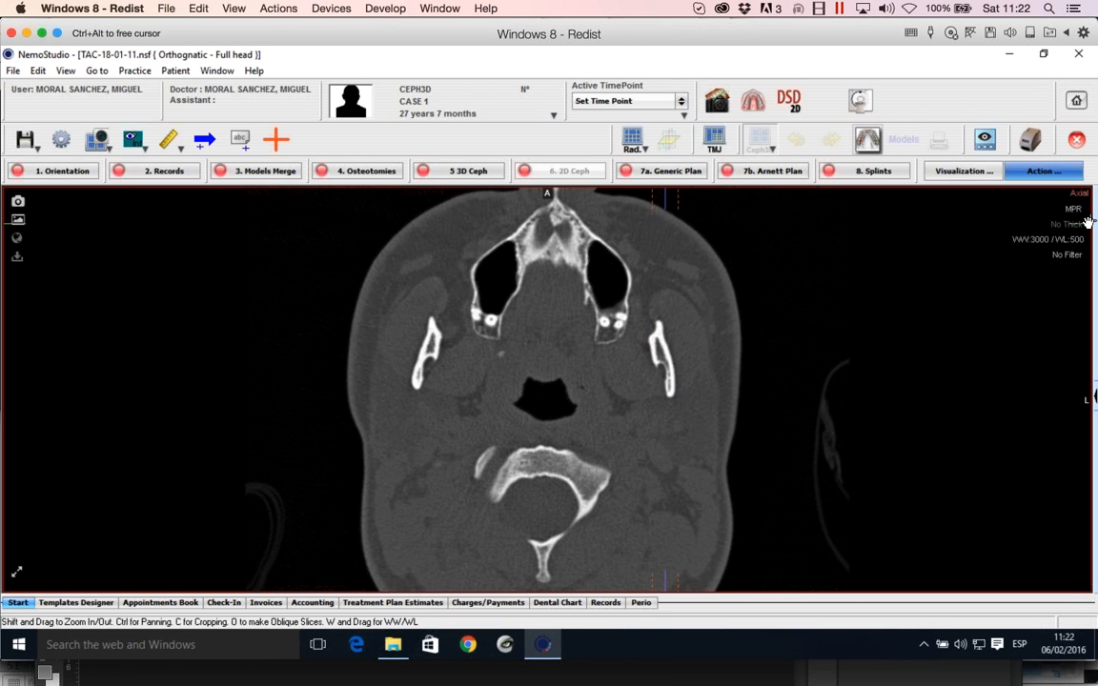
{"action": "left_click_drag", "start_coordinate": [1088, 221], "coordinate": [1069, 360]}
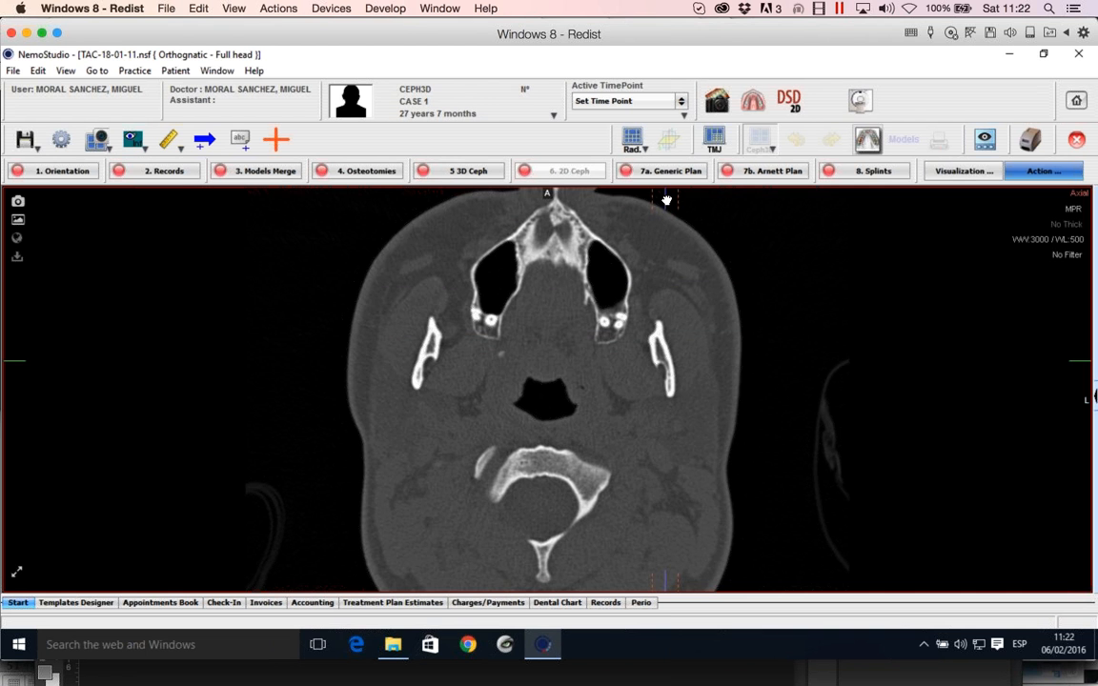
{"action": "left_click_drag", "start_coordinate": [666, 200], "coordinate": [666, 200]}
{"action": "left_click_drag", "start_coordinate": [667, 205], "coordinate": [422, 239]}
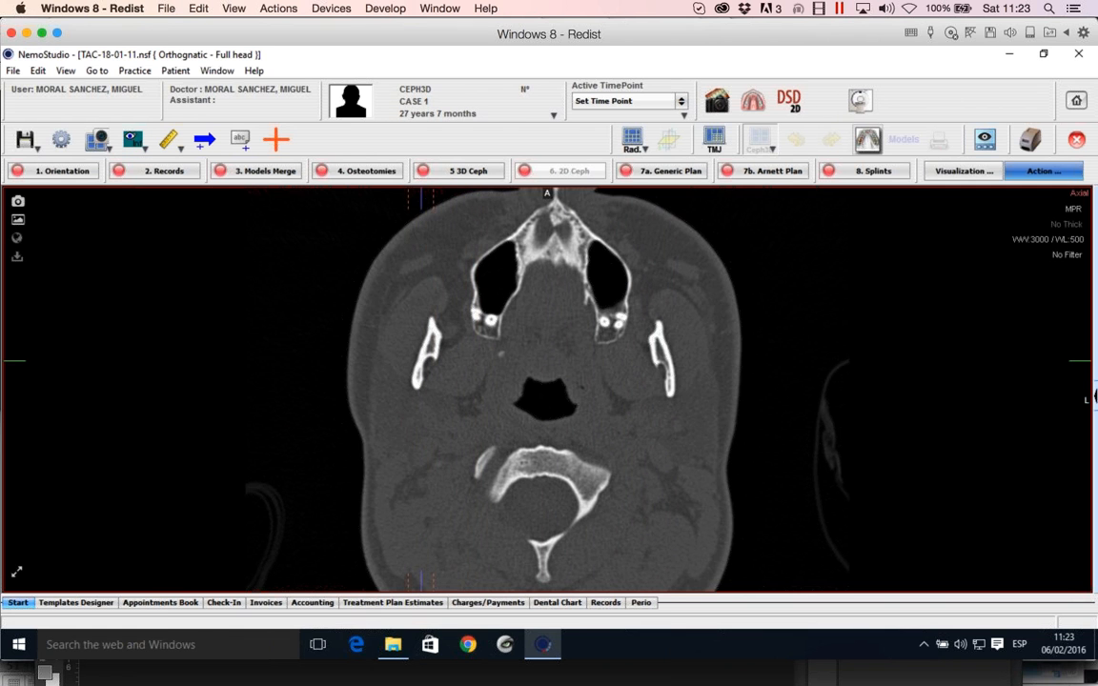
{"action": "left_click", "coordinate": [16, 572]}
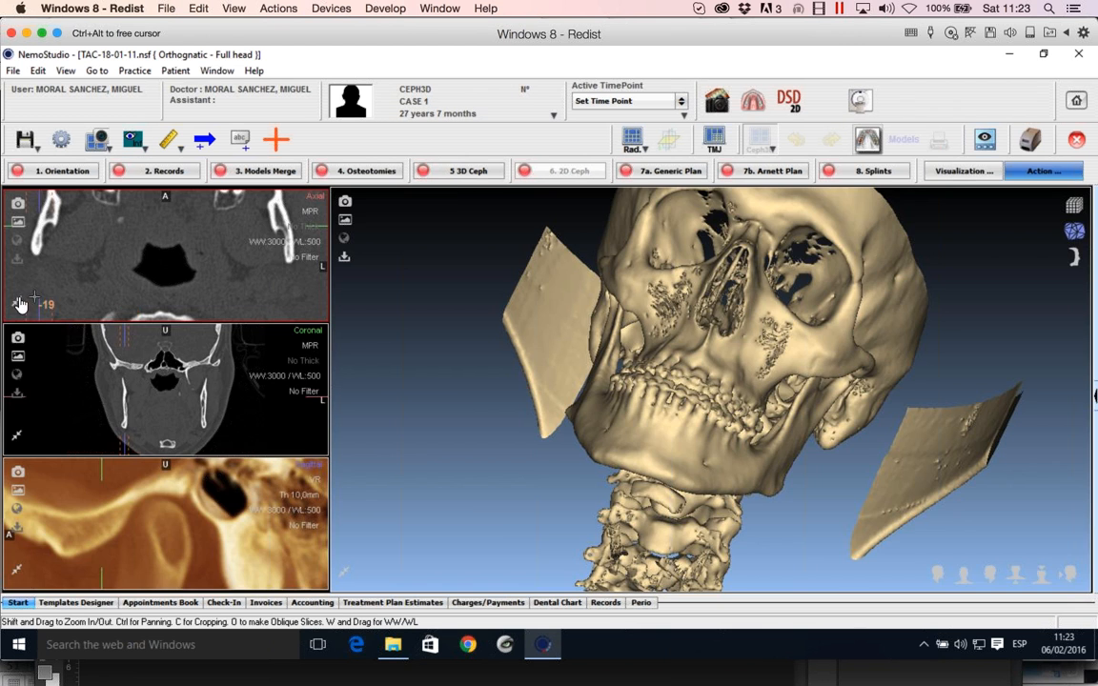
- Maximize the axial view and adjust its brightness and contrast to WW 2692 / WL 748
{"action": "left_click", "coordinate": [17, 301]}
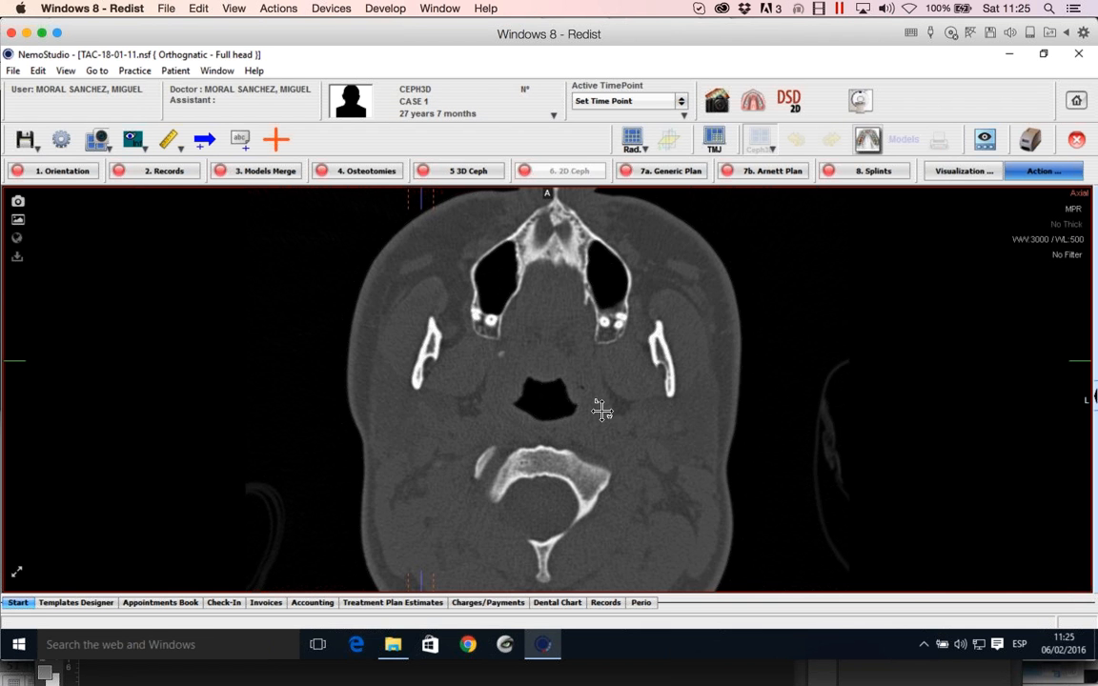
{"action": "left_click_drag", "start_coordinate": [600, 352], "coordinate": [543, 370]}
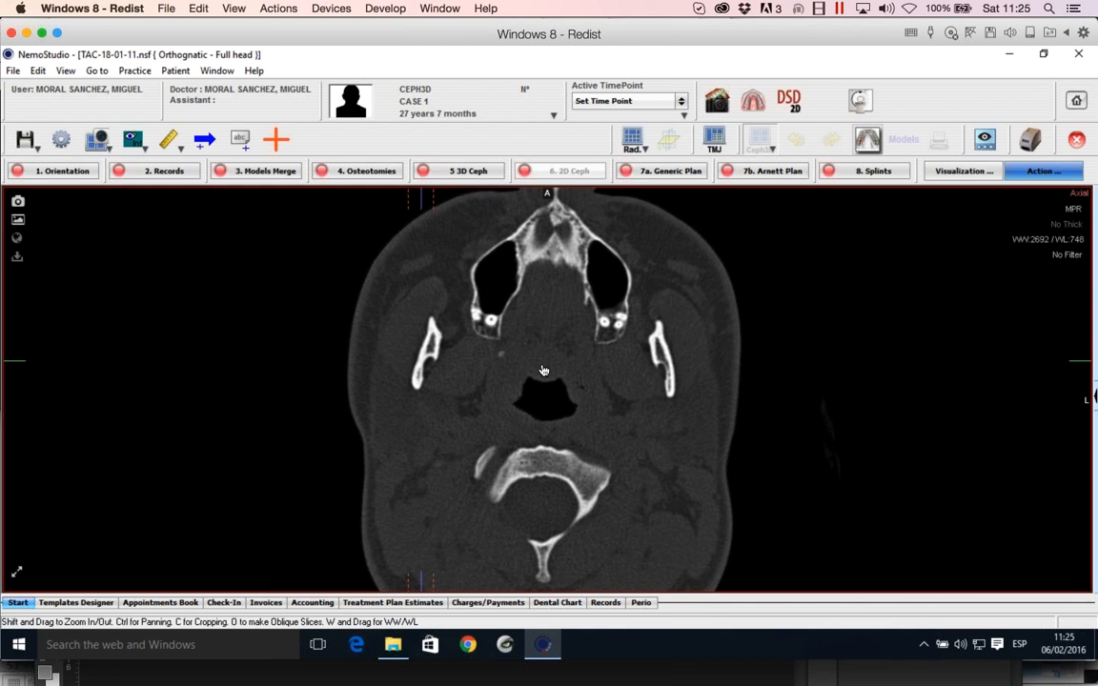
- Switch to Acrobat to check the brightness and contrast shortcut in Aceleradores NemoScan.pdf, and return to NemoStudio
{"action": "key", "text": "super+Tab"}
{"action": "key", "text": "super+Tab"}
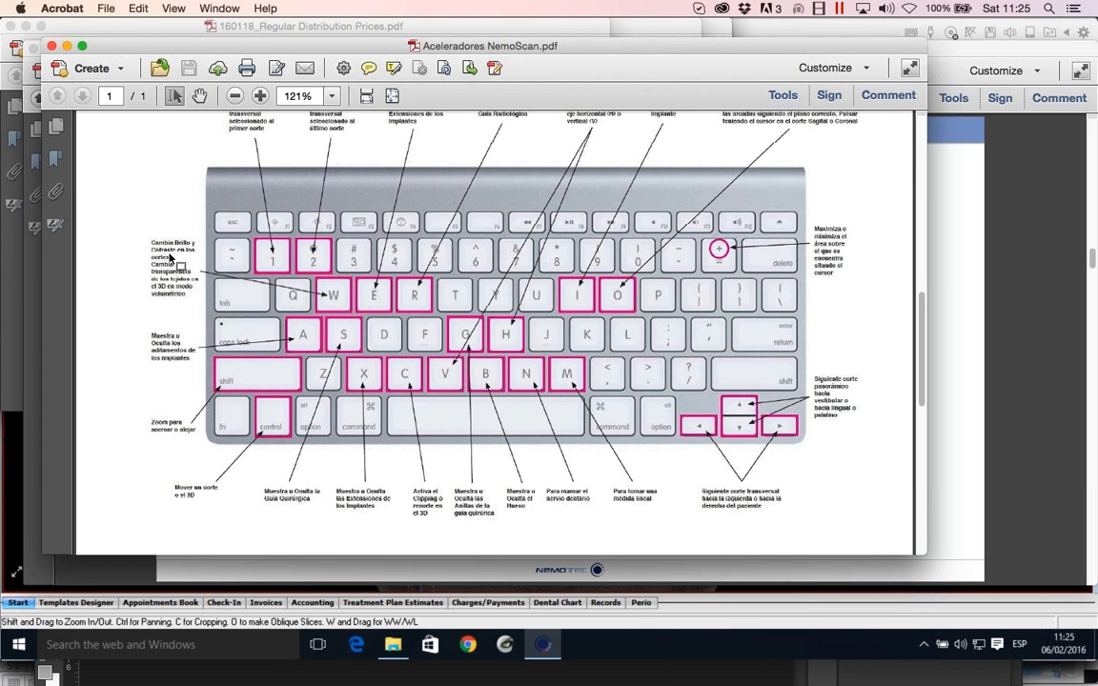
{"action": "key", "text": "super+Tab"}
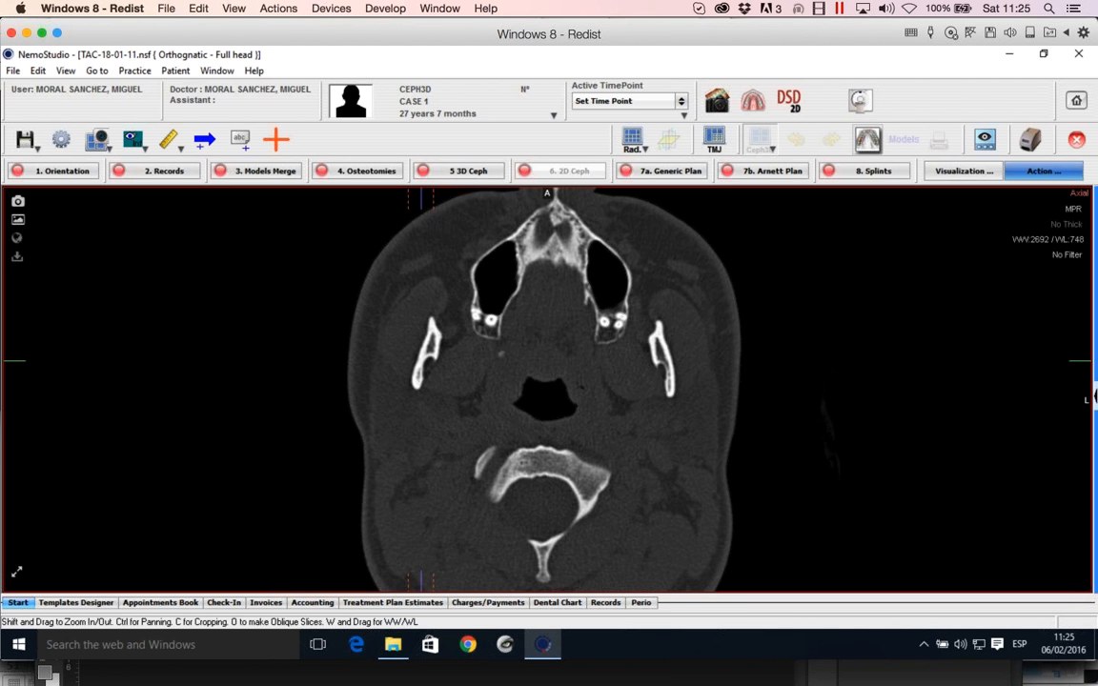
- Reset the axial slice to the default WW/WL
{"action": "key", "text": "w"}
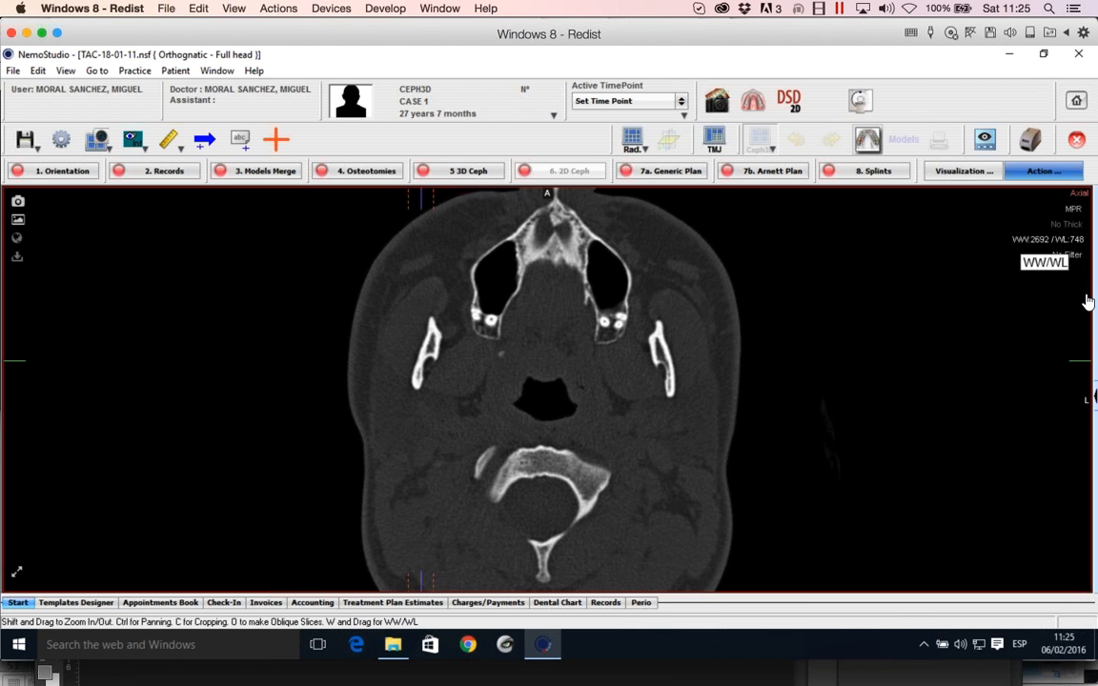
{"action": "right_click", "coordinate": [1087, 301]}
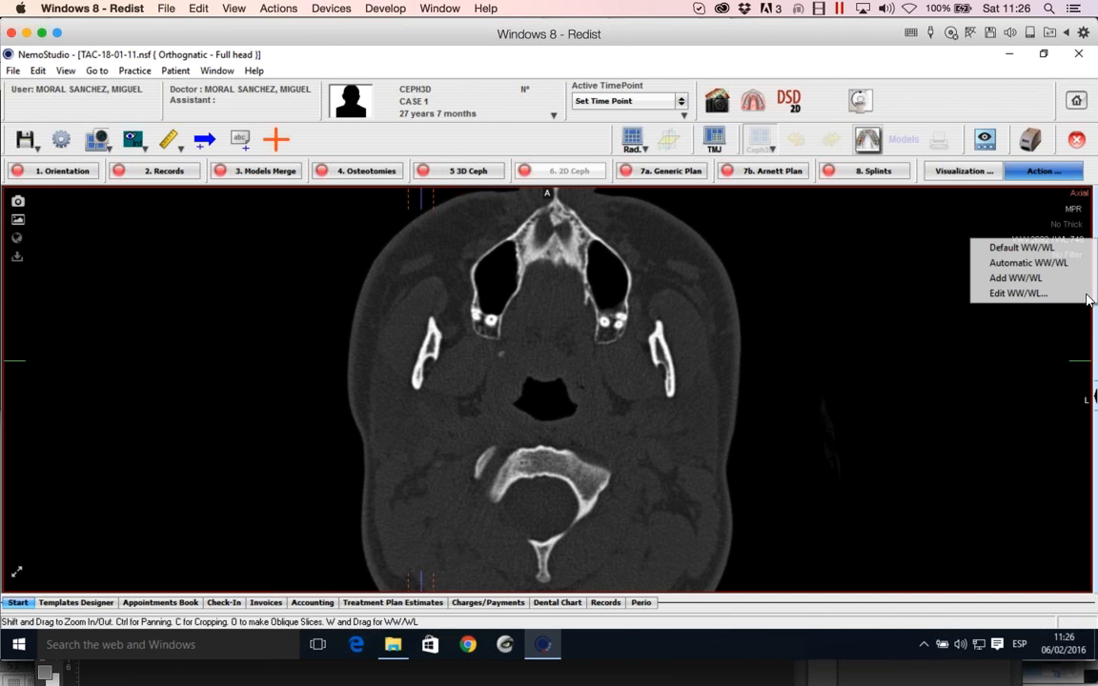
{"action": "left_click", "coordinate": [1016, 248]}
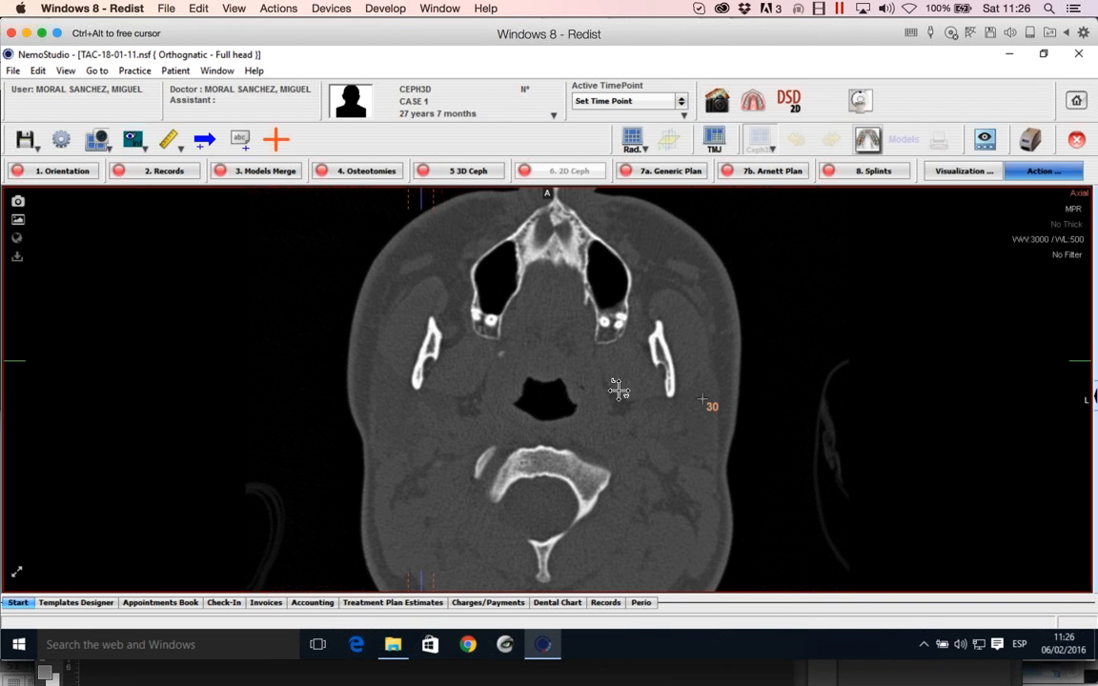
- Adjust the axial slice to WW 1812 / WL 632 and save it as a predefined level/window named "mas contraste"
{"action": "mouse_move", "coordinate": [618, 388]}
{"action": "left_mouse_down"}
{"action": "mouse_move", "coordinate": [530, 389]}
{"action": "mouse_move", "coordinate": [456, 349]}
{"action": "mouse_move", "coordinate": [468, 368]}
{"action": "left_mouse_up"}
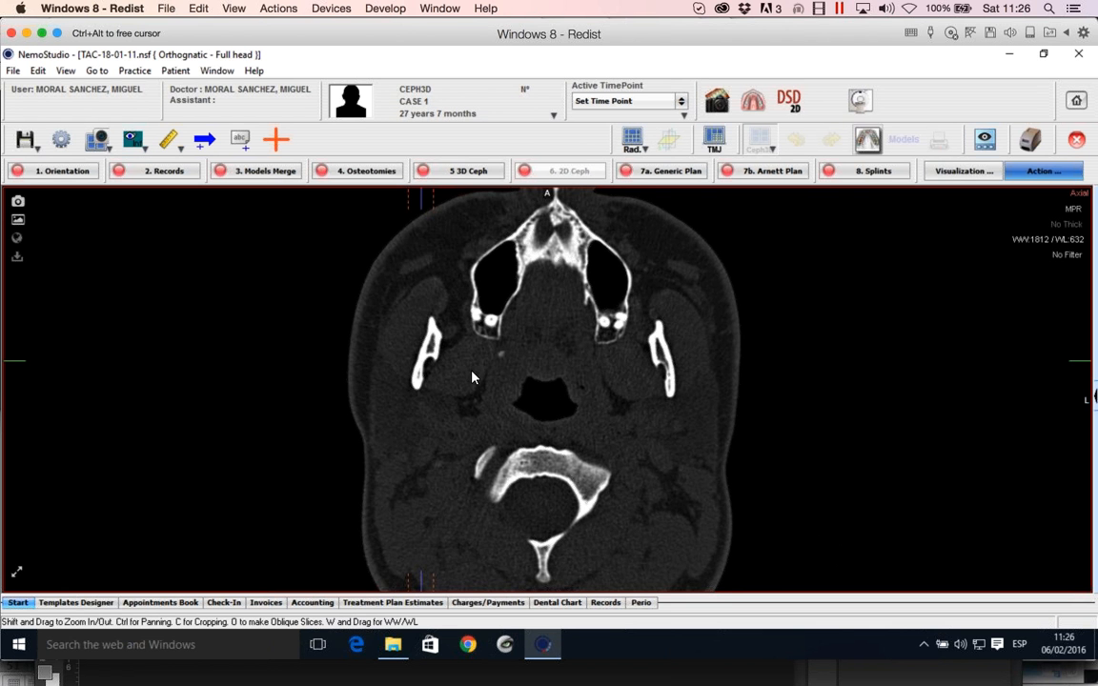
{"action": "left_click", "coordinate": [1046, 239]}
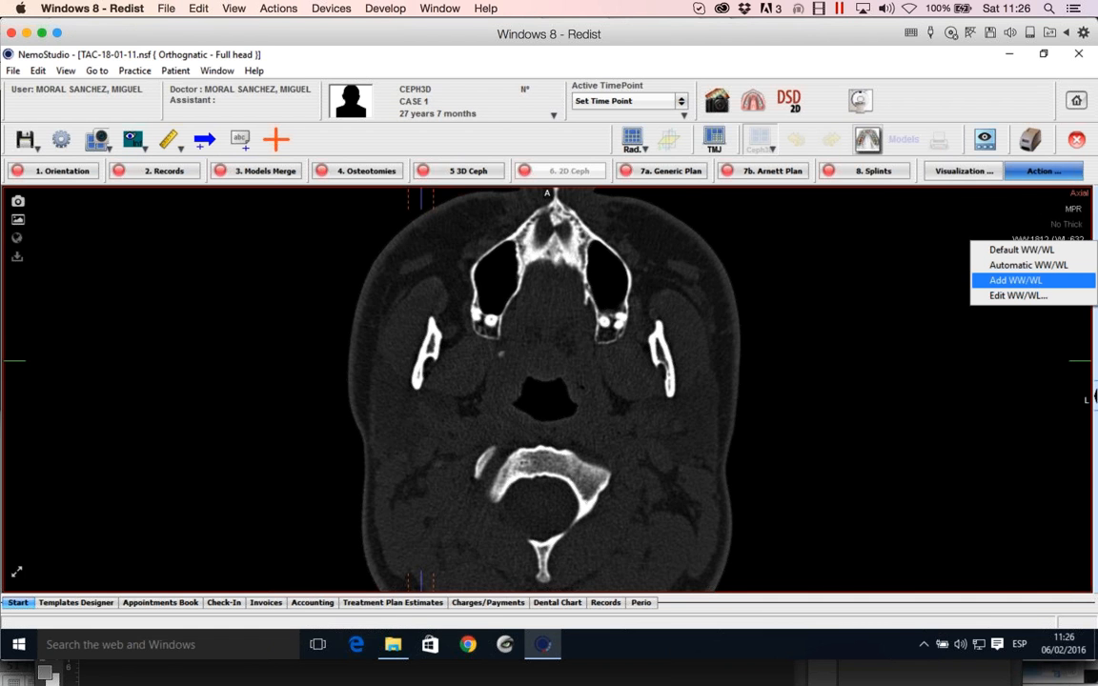
{"action": "left_click", "coordinate": [1016, 280]}
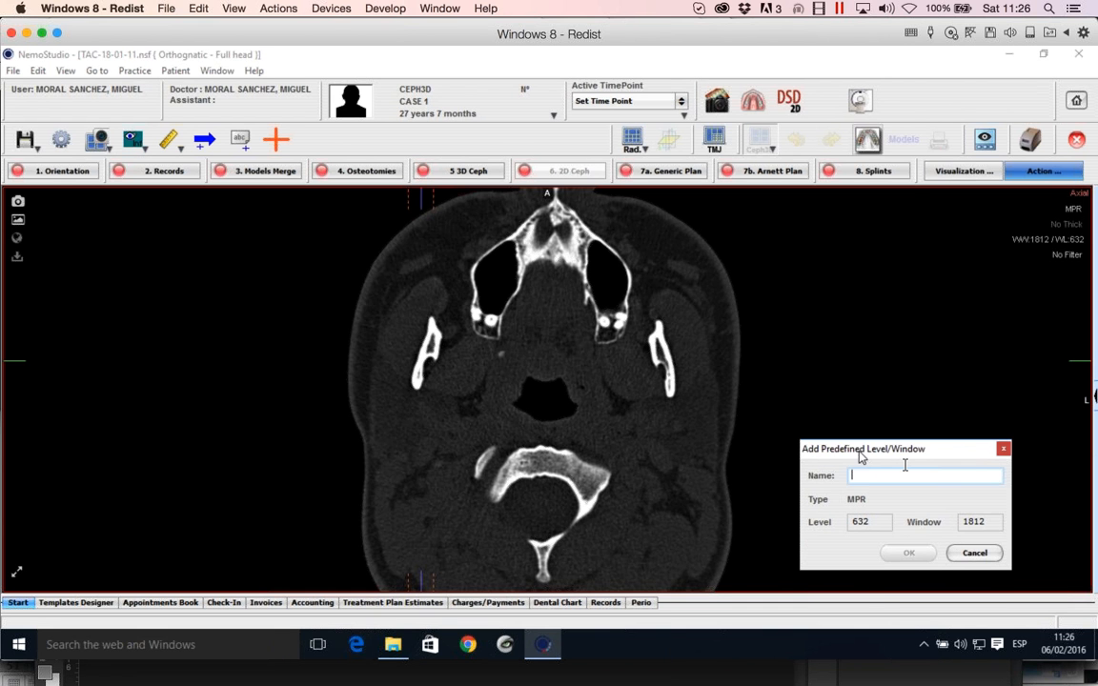
{"action": "type", "text": "mas "}
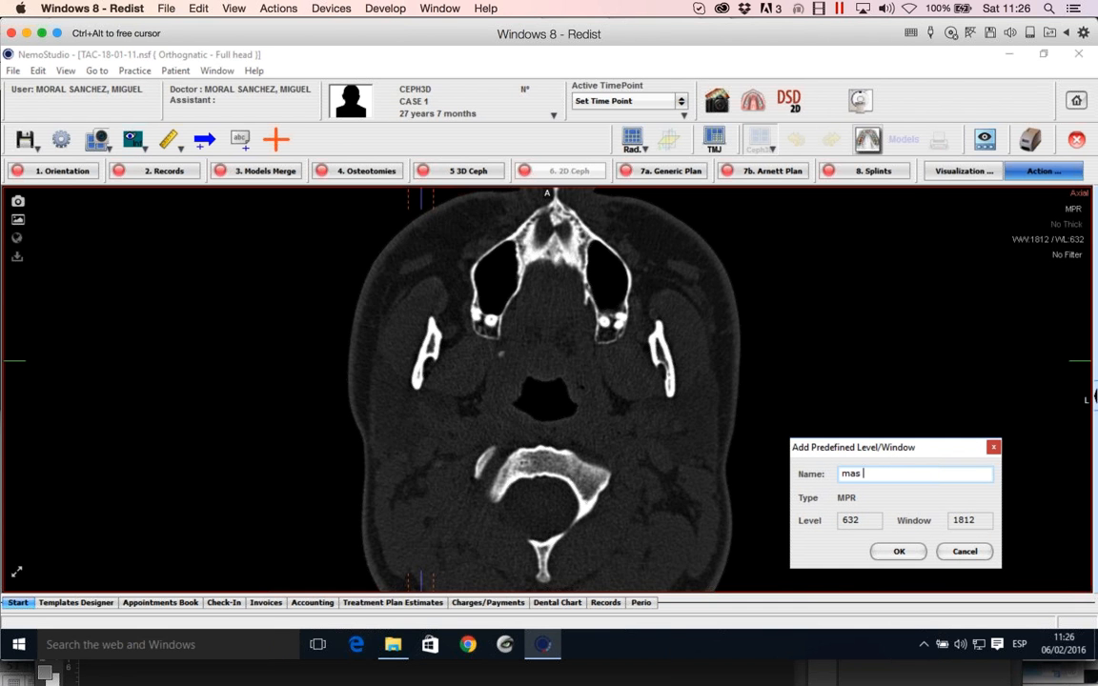
{"action": "type", "text": "contraste"}
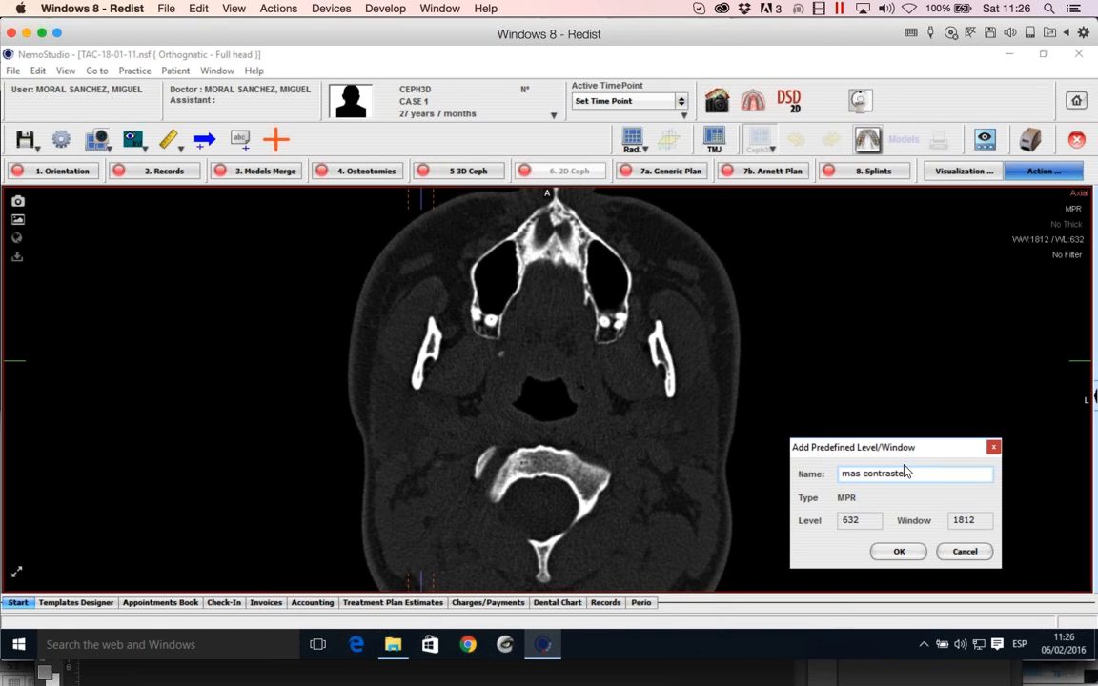
{"action": "left_click", "coordinate": [905, 553]}
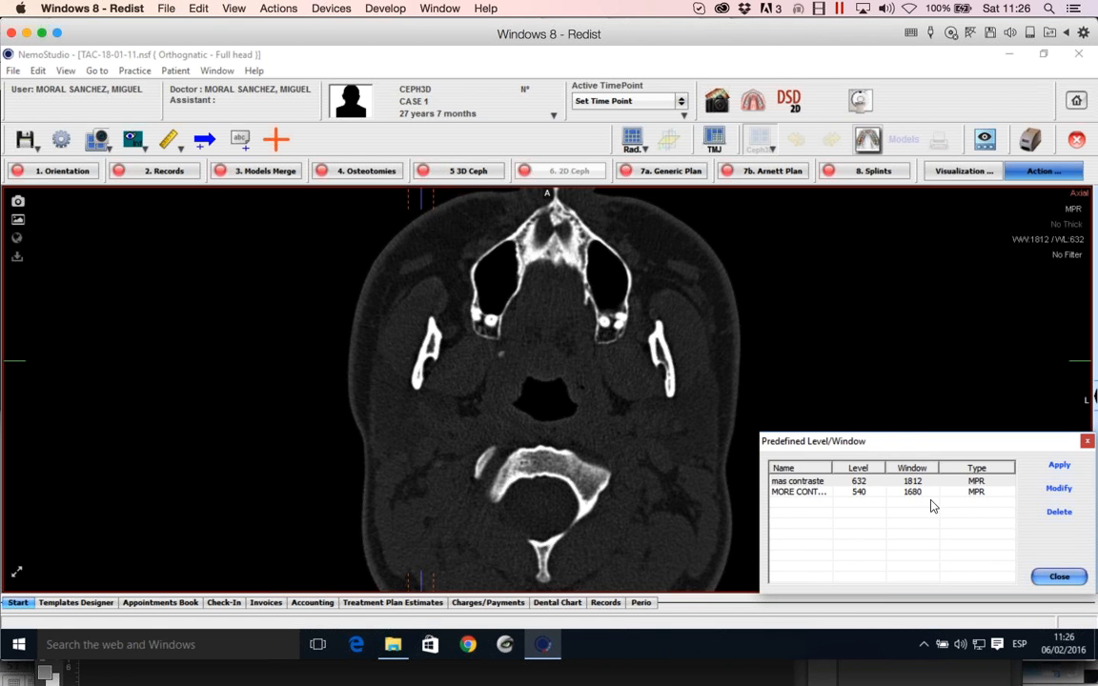
- Apply the predefined MORE CONTRAST level/window to the axial slice, and restore the default WW/WL
{"action": "left_click_drag", "start_coordinate": [927, 448], "coordinate": [841, 444]}
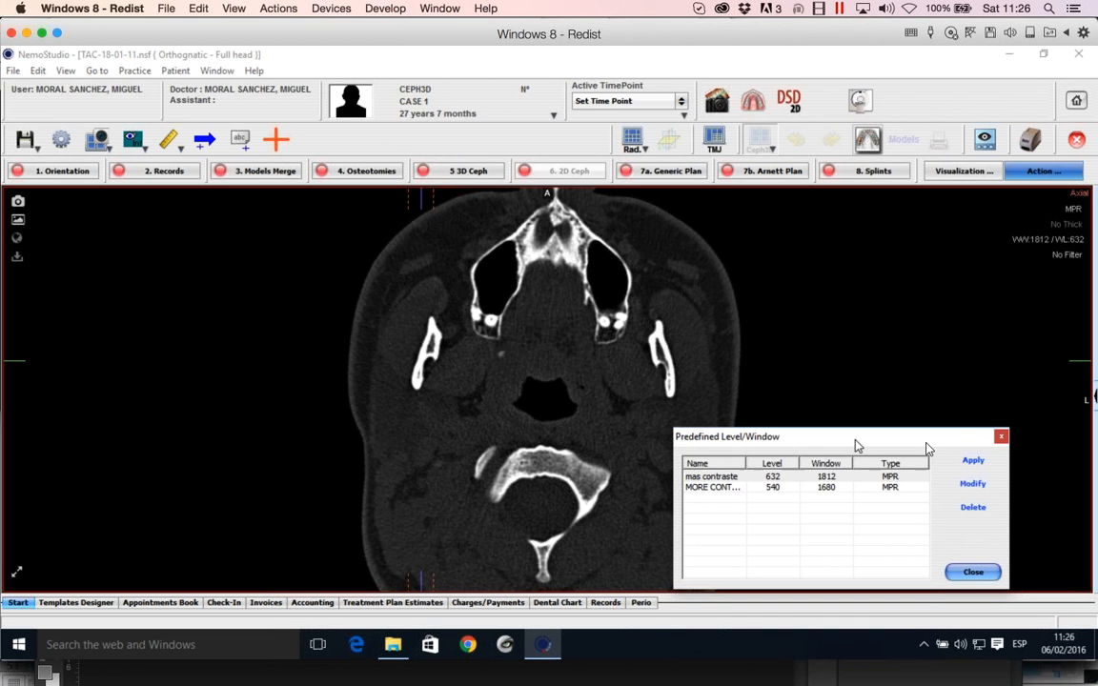
{"action": "left_click", "coordinate": [775, 463]}
{"action": "left_click_drag", "start_coordinate": [775, 463], "coordinate": [777, 463]}
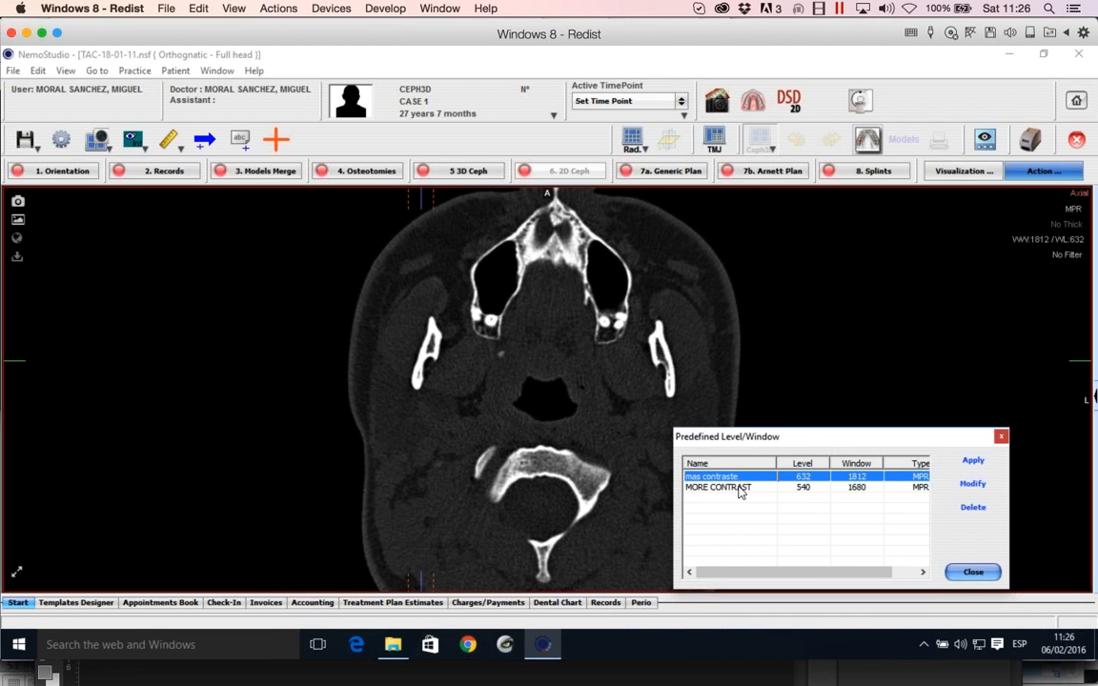
{"action": "left_click", "coordinate": [751, 488]}
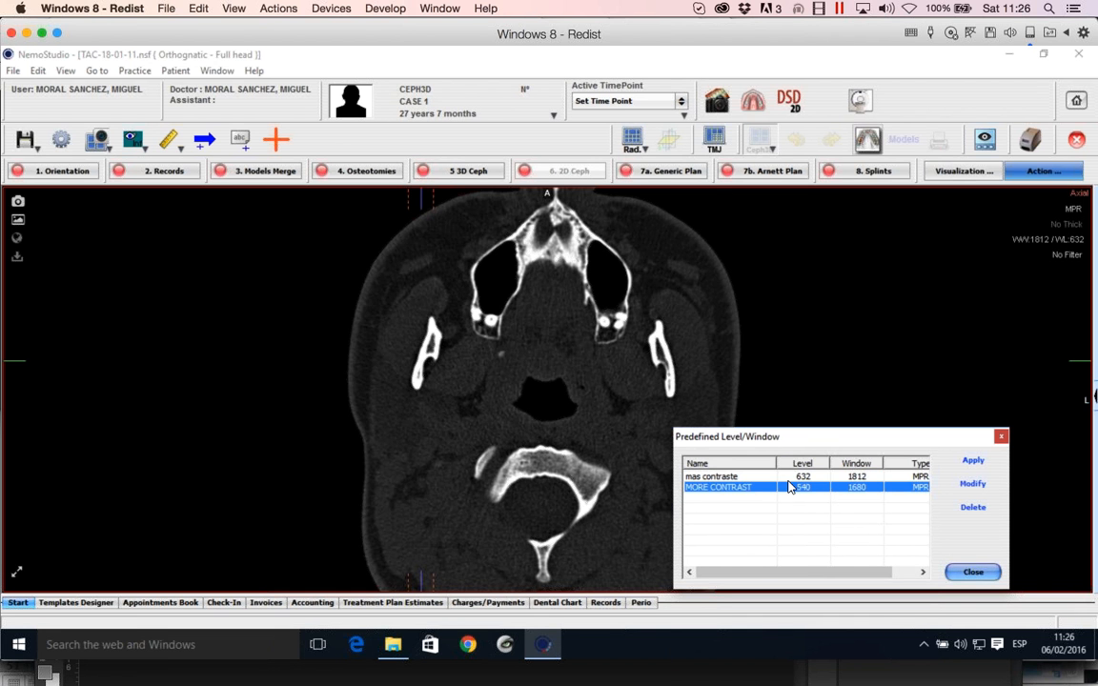
{"action": "left_click", "coordinate": [946, 460]}
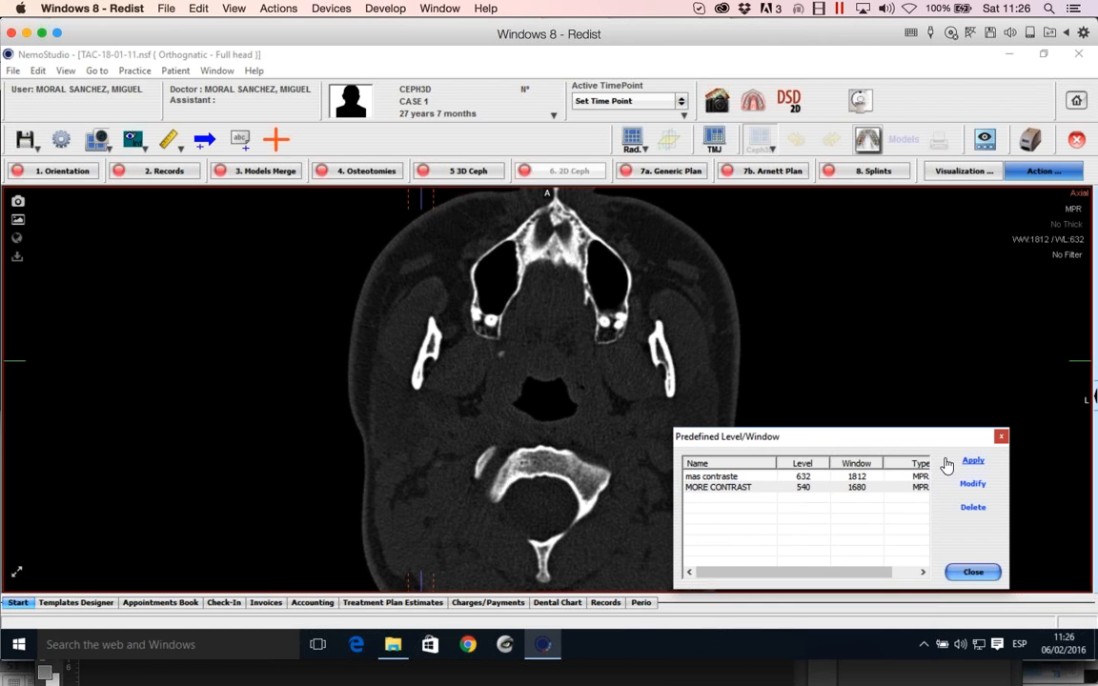
{"action": "left_click", "coordinate": [972, 572]}
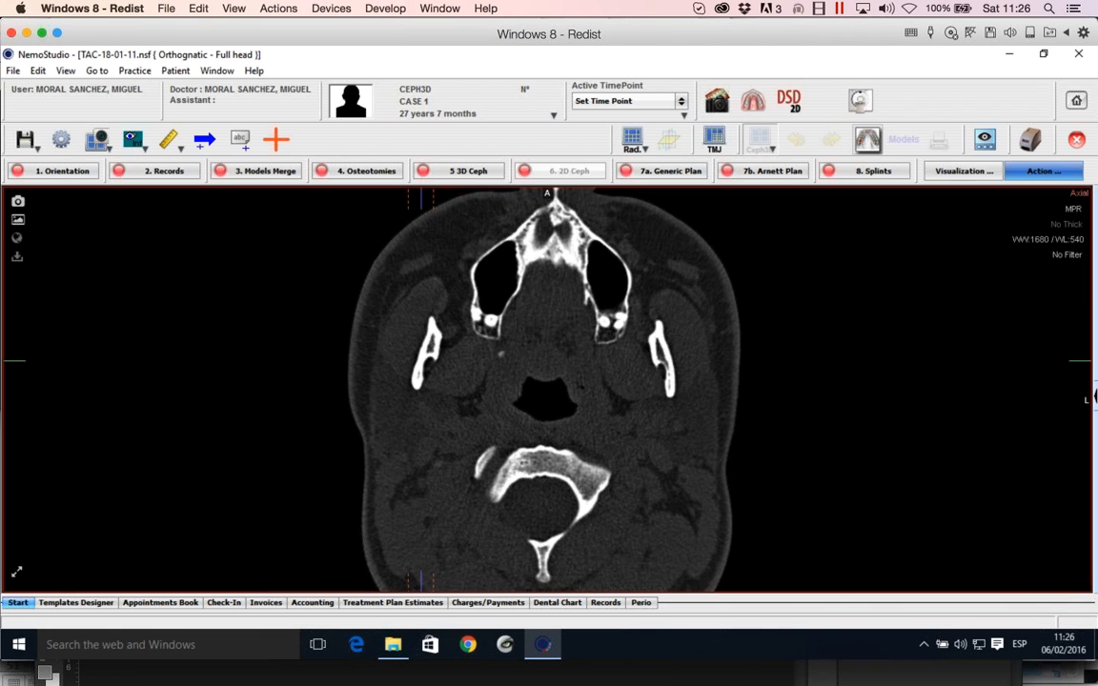
{"action": "left_click", "coordinate": [1033, 240]}
{"action": "left_click", "coordinate": [1021, 249]}
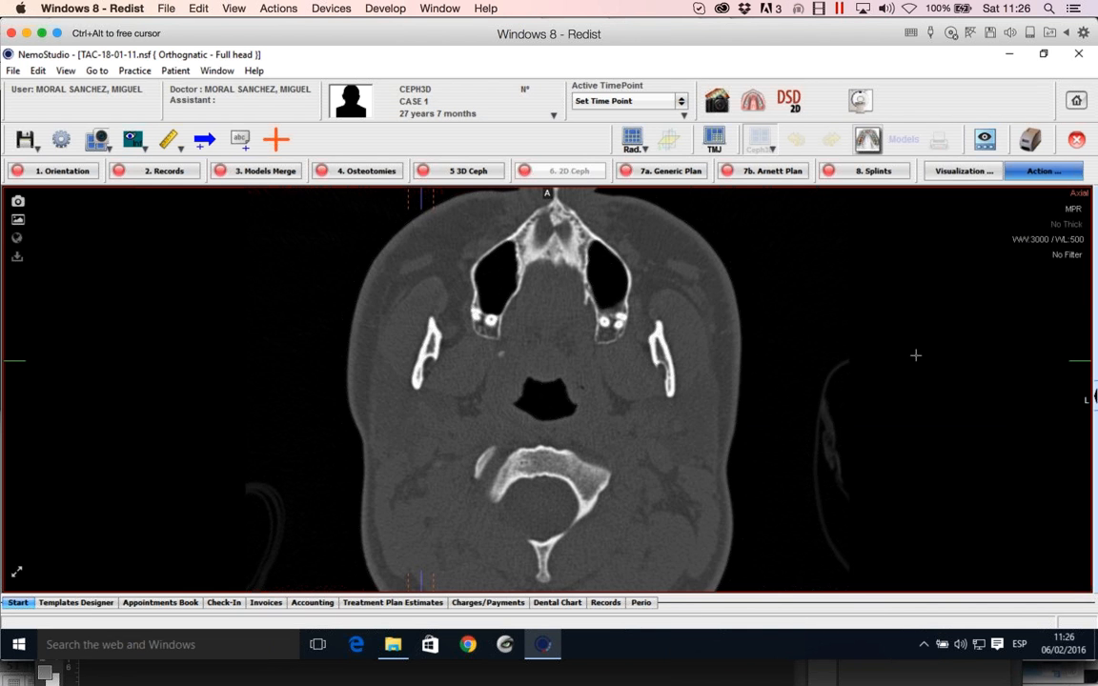
- Apply the saved "mas contraste" level/window to the axial slice, and return it to the default WW/WL
{"action": "left_click", "coordinate": [1031, 239]}
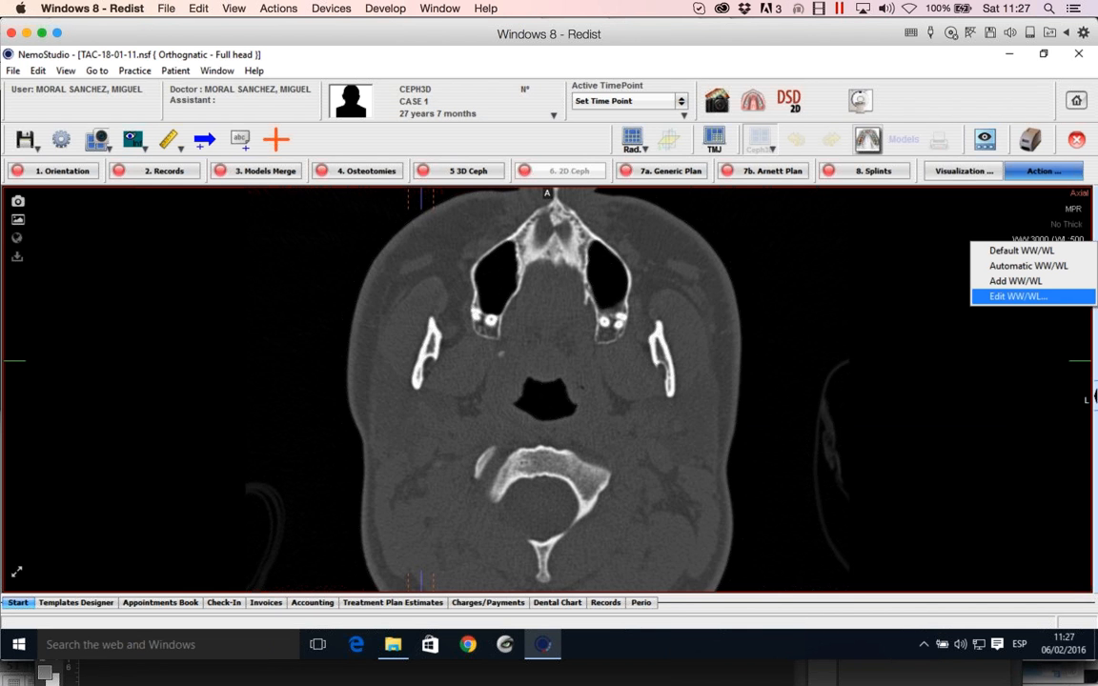
{"action": "left_click", "coordinate": [1018, 296]}
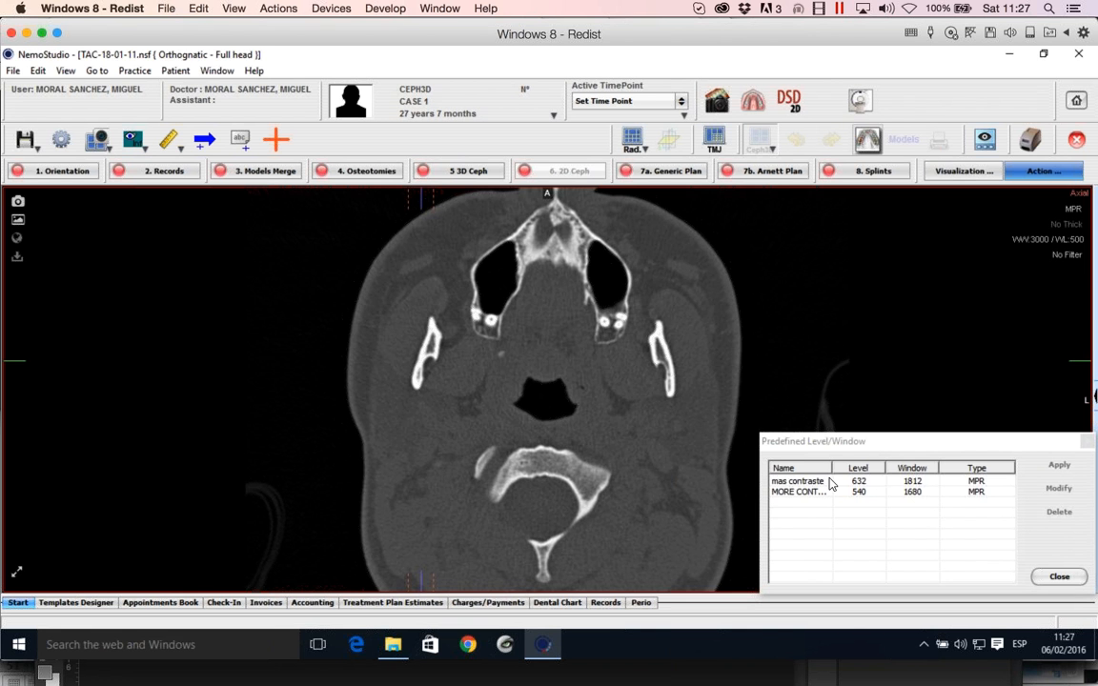
{"action": "left_click", "coordinate": [830, 483]}
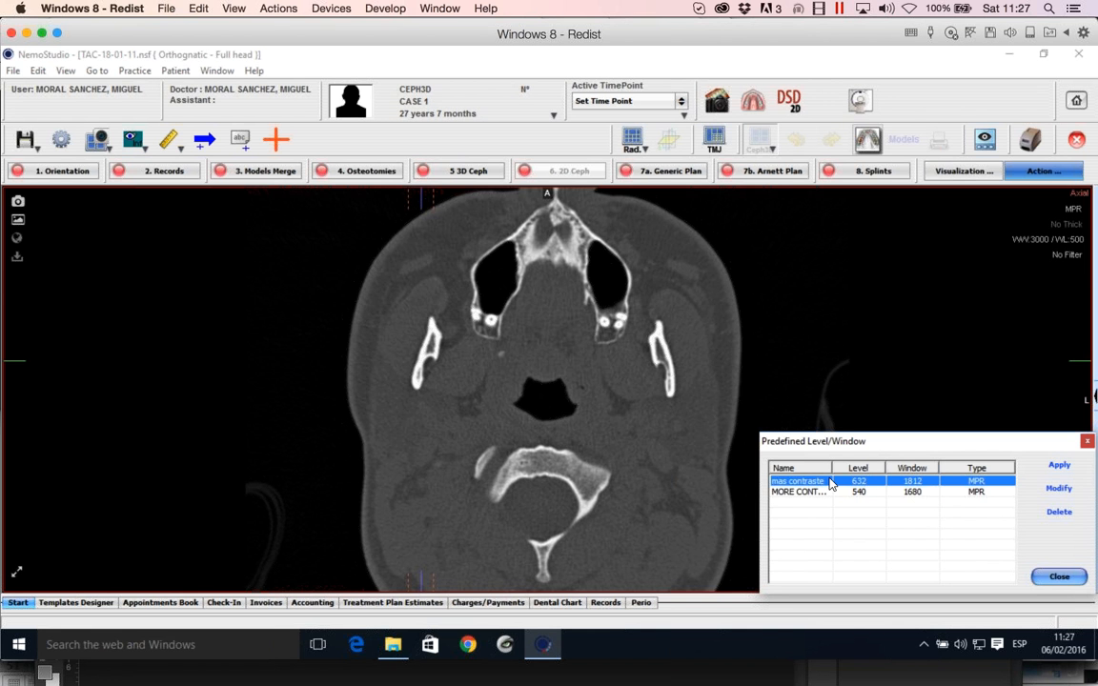
{"action": "left_click", "coordinate": [1045, 471]}
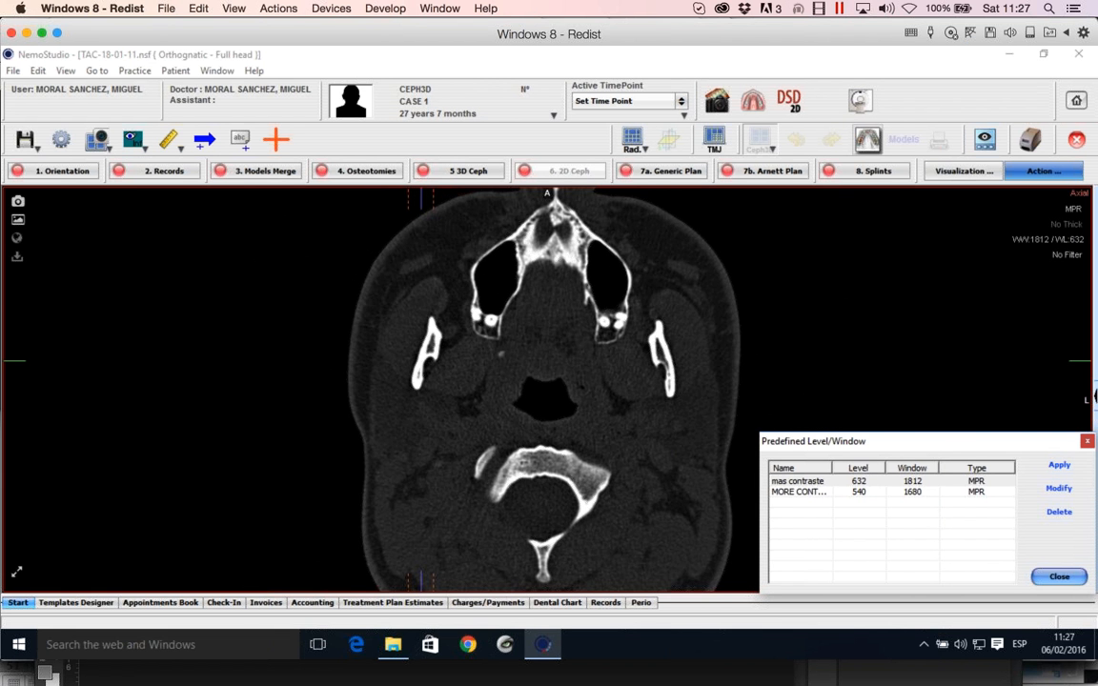
{"action": "left_click_drag", "start_coordinate": [1014, 443], "coordinate": [971, 423]}
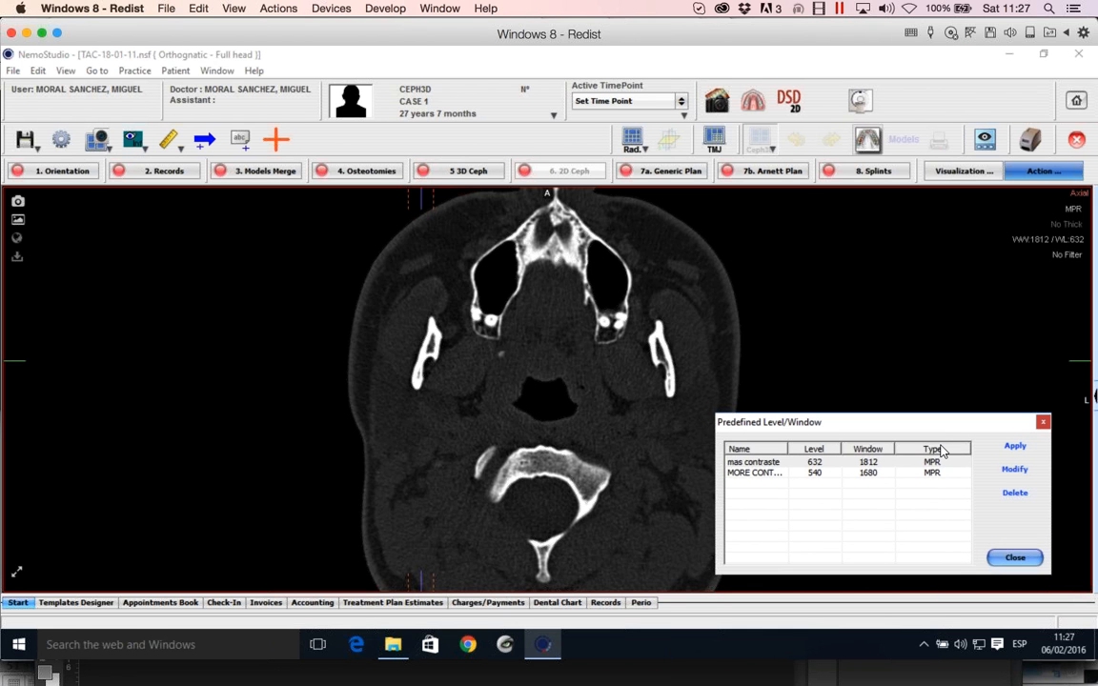
{"action": "left_click", "coordinate": [1012, 557]}
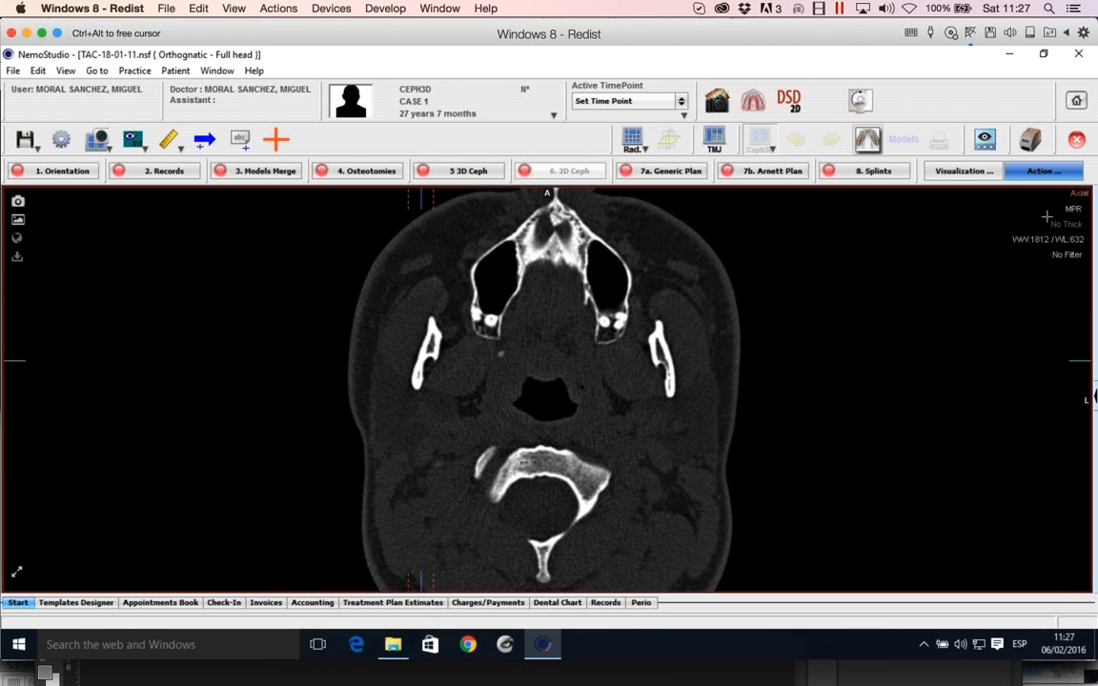
{"action": "left_click", "coordinate": [1035, 243]}
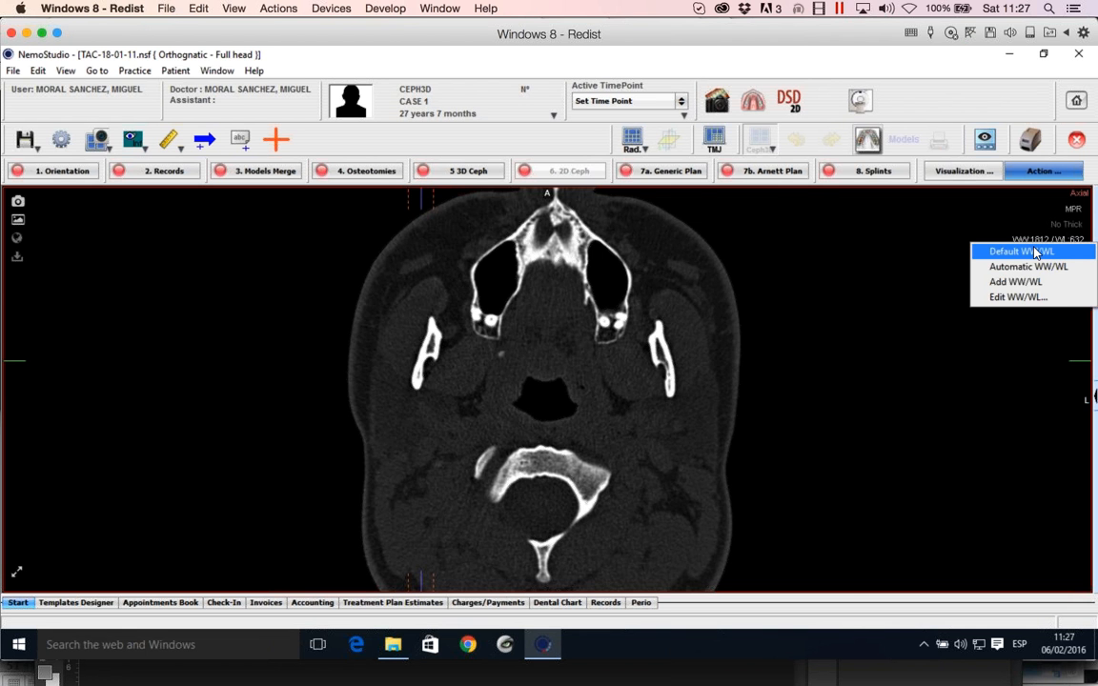
{"action": "left_click", "coordinate": [1020, 252]}
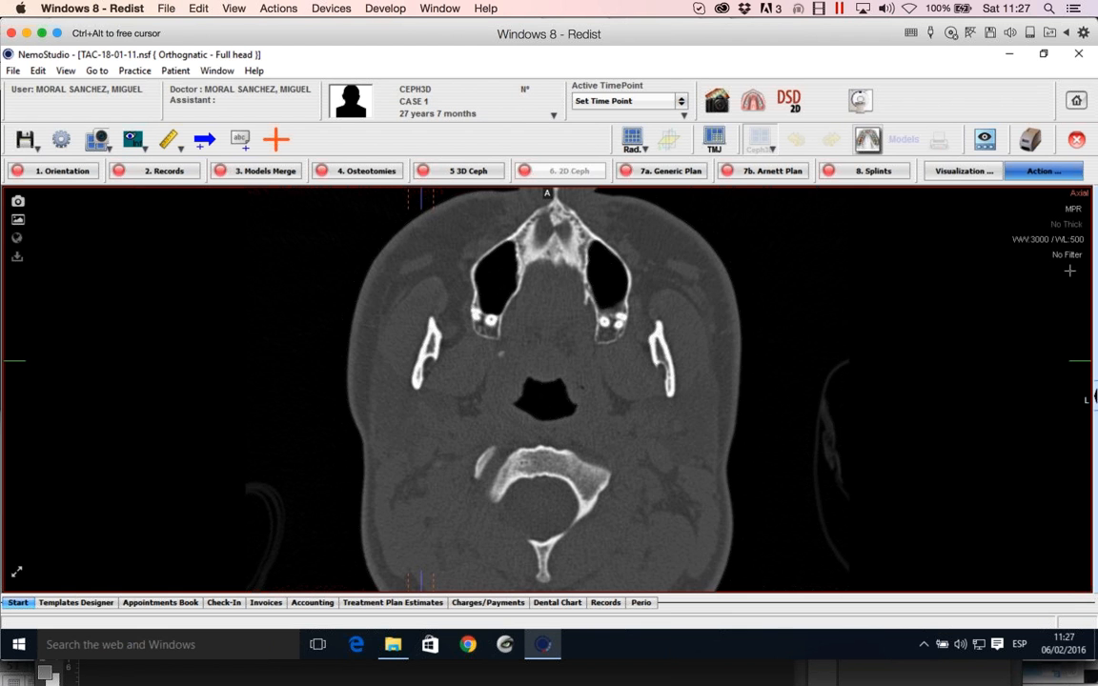
- Apply the Sharpening Filter to the axial slice, enlarged around the maxillary sinuses and tooth roots
{"action": "right_click_drag", "start_coordinate": [736, 445], "coordinate": [1020, 233]}
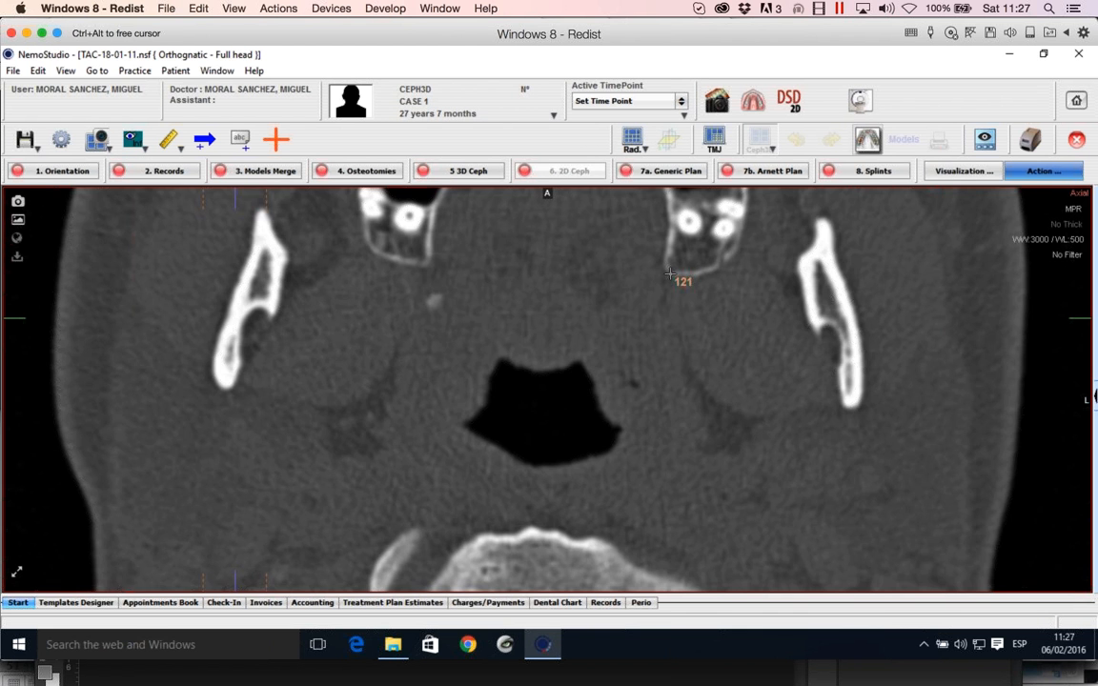
{"action": "scroll", "coordinate": [670, 276], "scroll_direction": "up", "scroll_amount": 10}
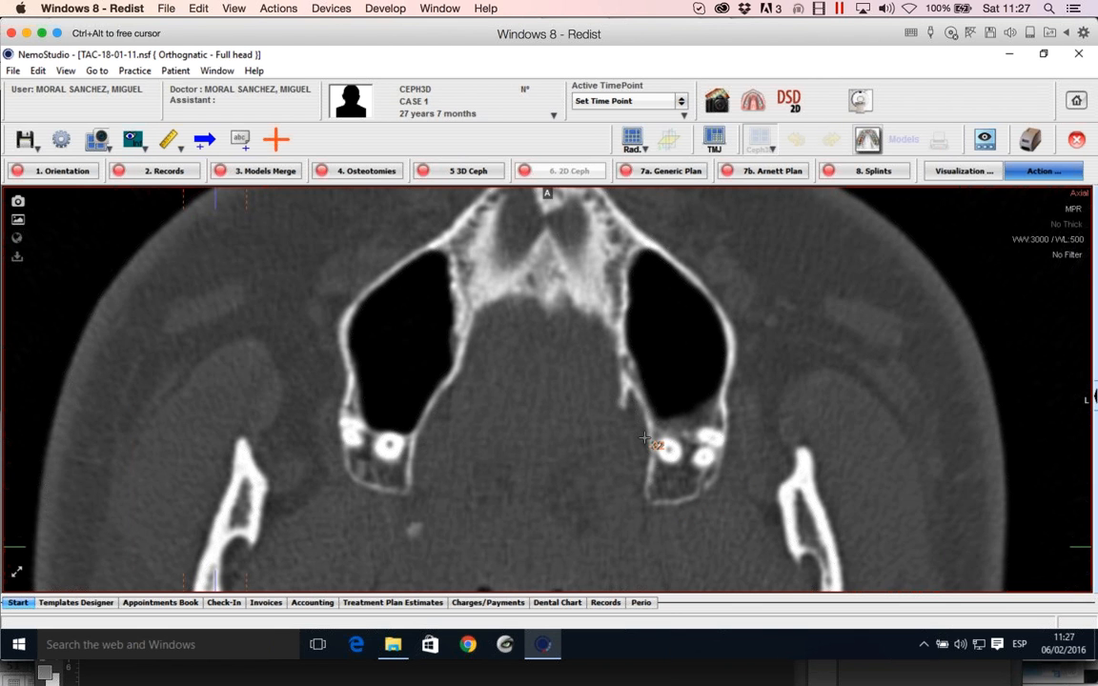
{"action": "left_click", "coordinate": [1067, 259]}
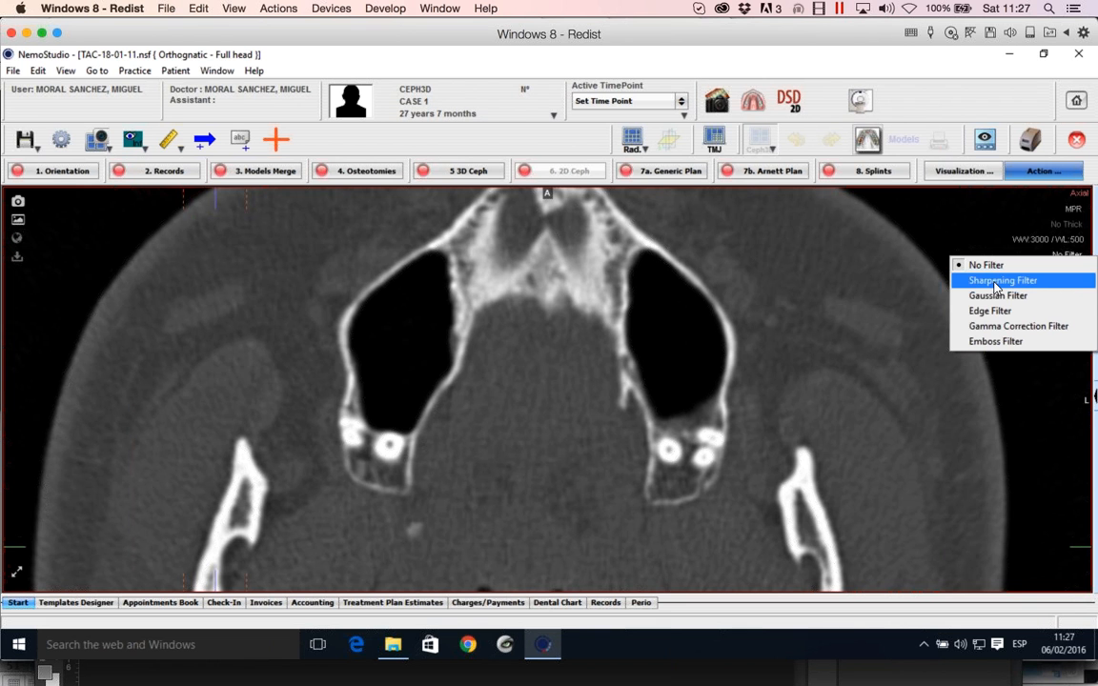
{"action": "left_click", "coordinate": [1002, 280]}
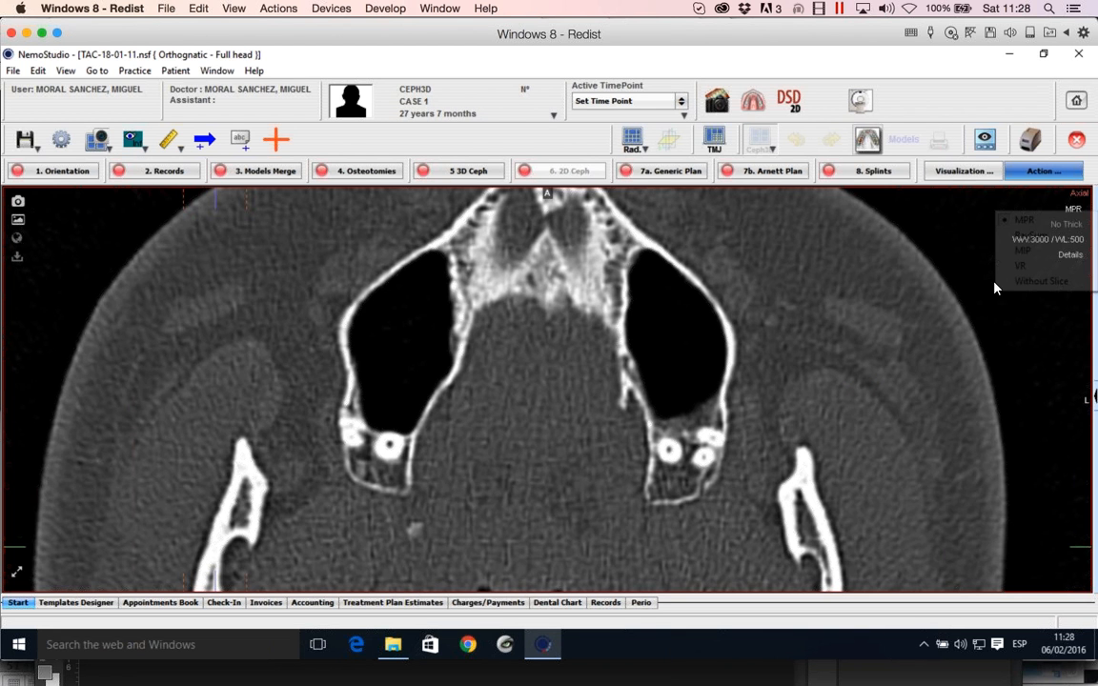
- Change the axial slice's sampling method to RaySum with a 2 mm thickness
{"action": "left_click", "coordinate": [1071, 210]}
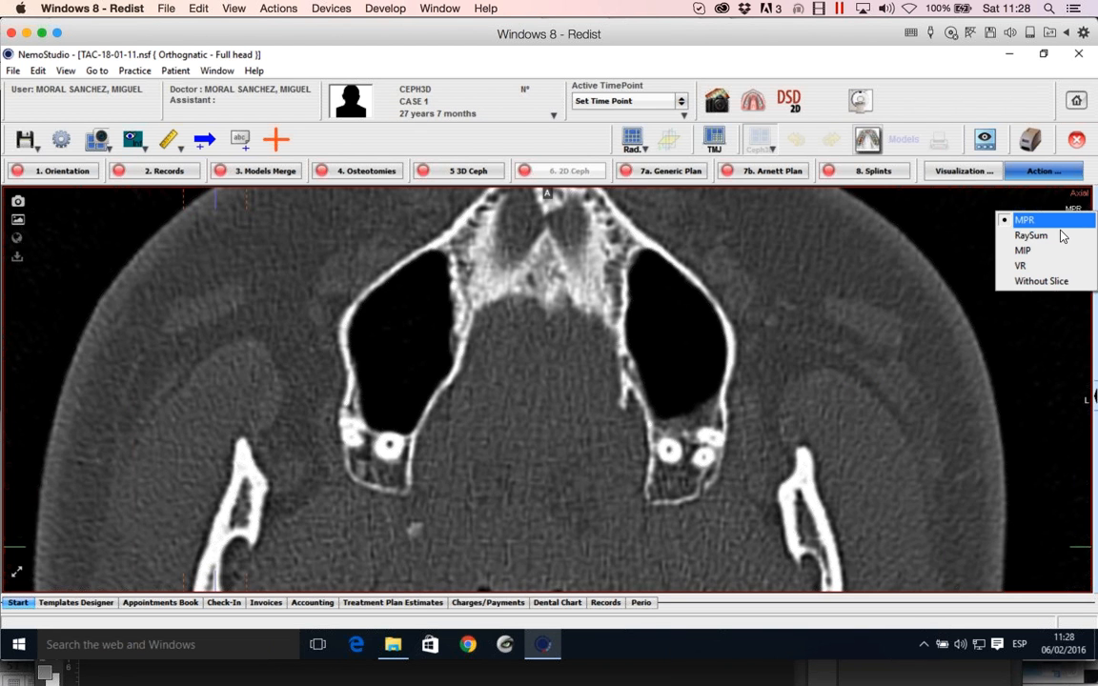
{"action": "left_click", "coordinate": [1061, 236]}
{"action": "left_click", "coordinate": [1065, 229]}
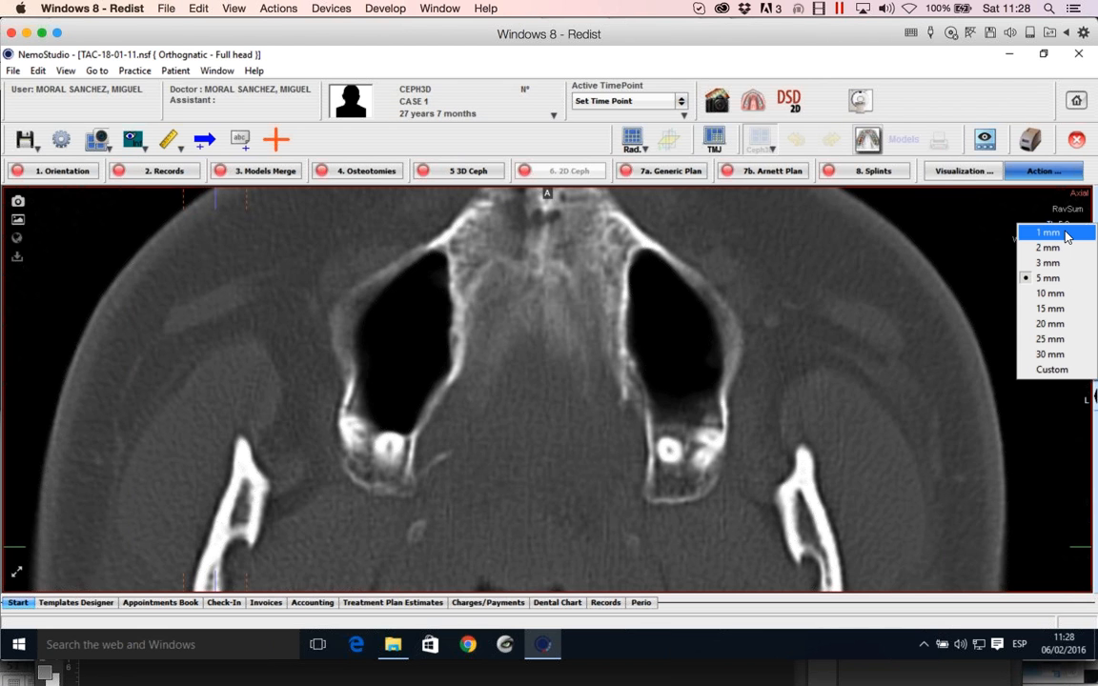
{"action": "left_click", "coordinate": [1066, 247]}
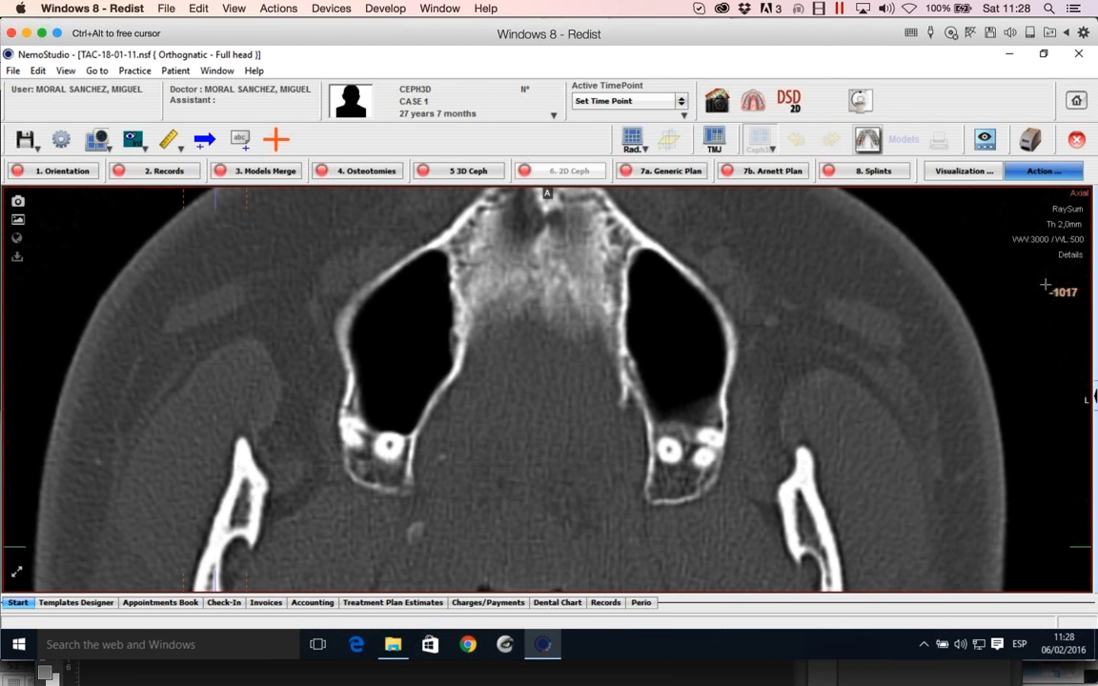
- Keep the Sharpening Filter on the axial slice and examine the upper molar roots across neighbouring slices
{"action": "left_click", "coordinate": [1069, 254]}
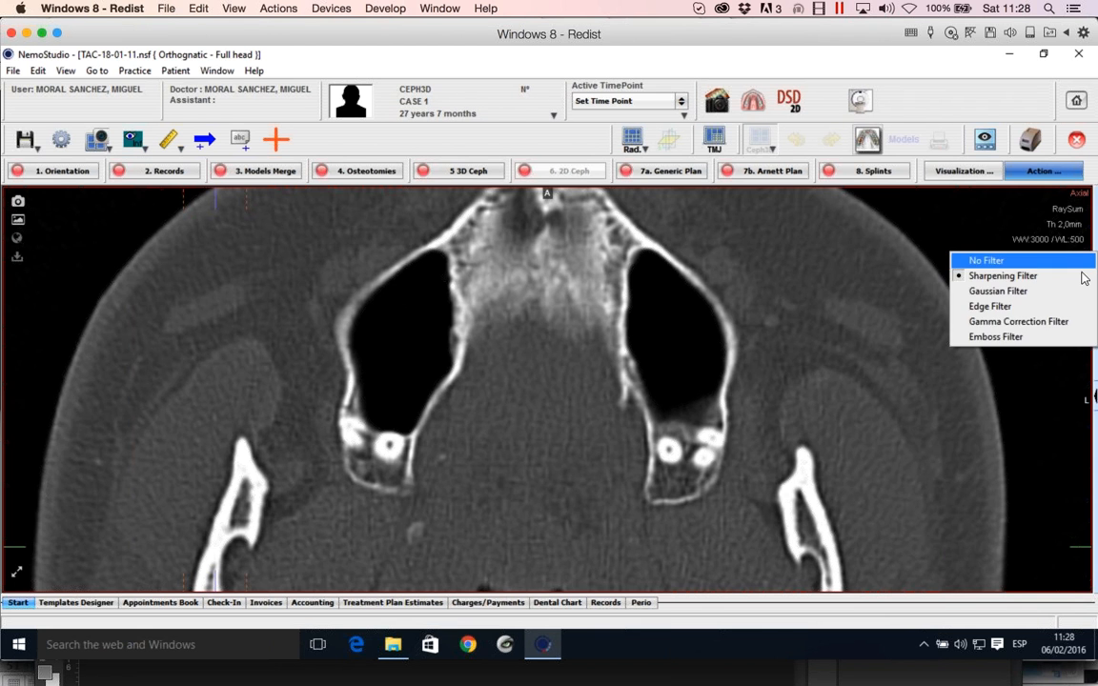
{"action": "left_click", "coordinate": [1084, 277]}
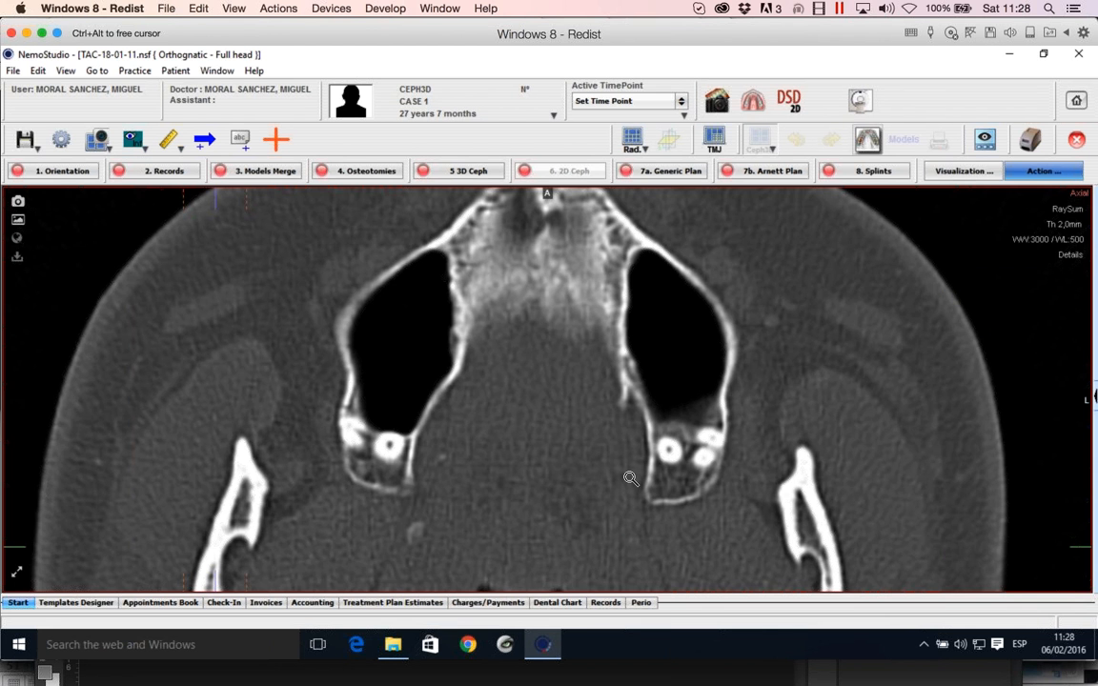
{"action": "scroll", "coordinate": [630, 477], "scroll_direction": "up", "scroll_amount": 5}
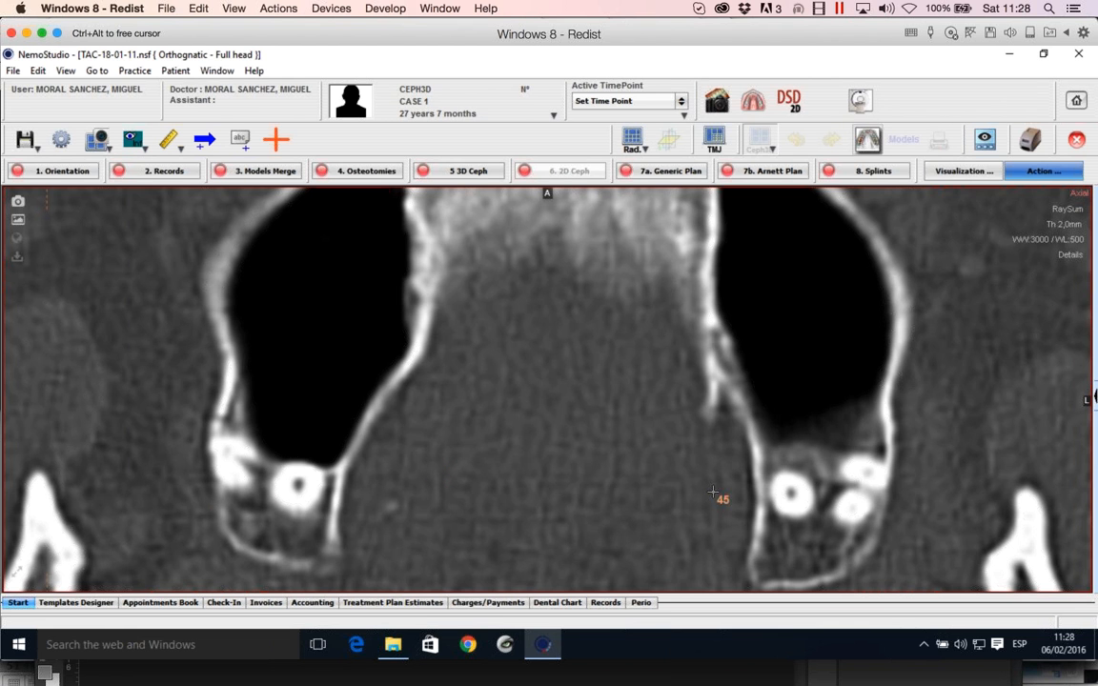
{"action": "scroll", "coordinate": [735, 484], "scroll_direction": "down", "scroll_amount": 5}
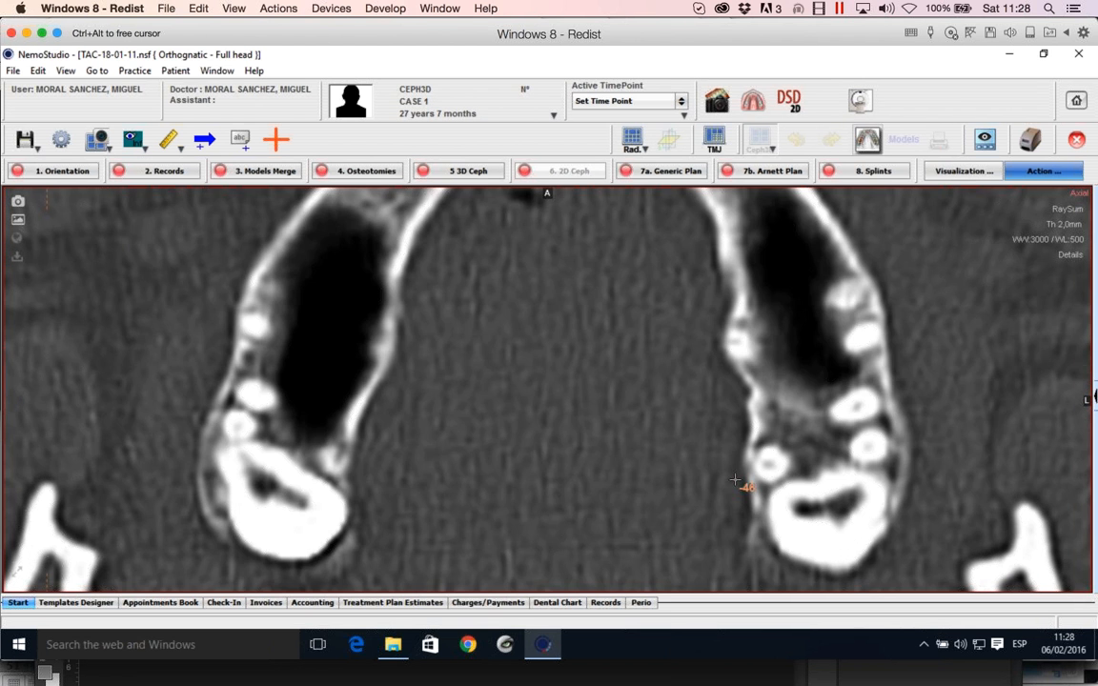
{"action": "scroll", "coordinate": [738, 483], "scroll_direction": "up", "scroll_amount": 5}
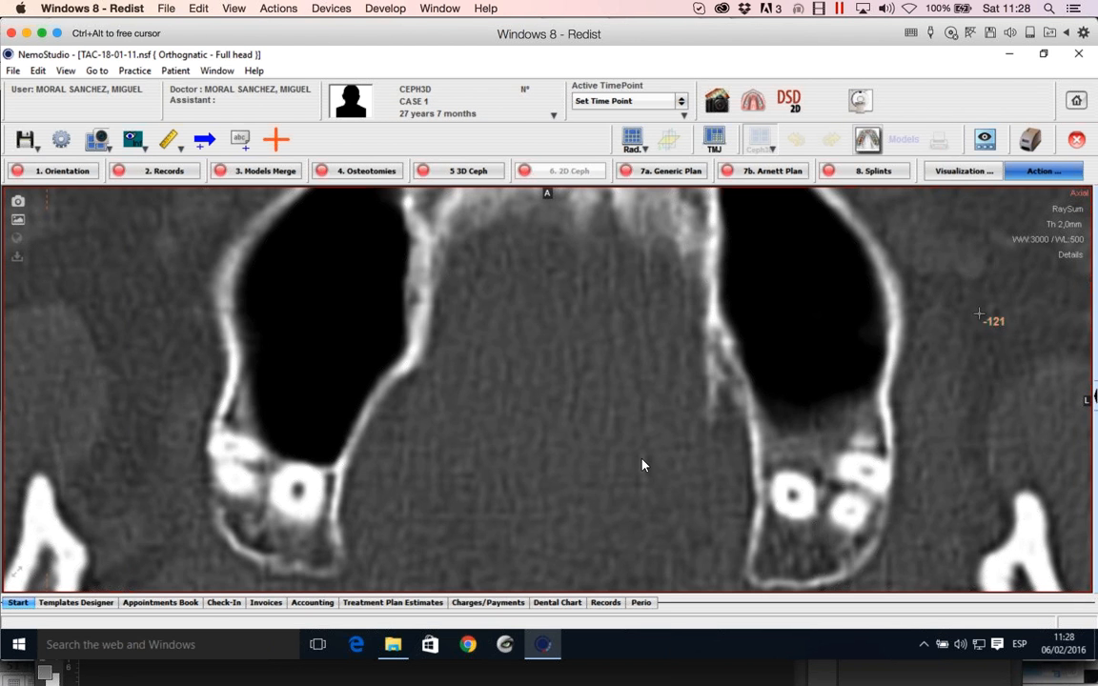
- Apply the Gaussian Filter to the axial slice, and replace it with the Edge Filter
{"action": "left_click", "coordinate": [1073, 255]}
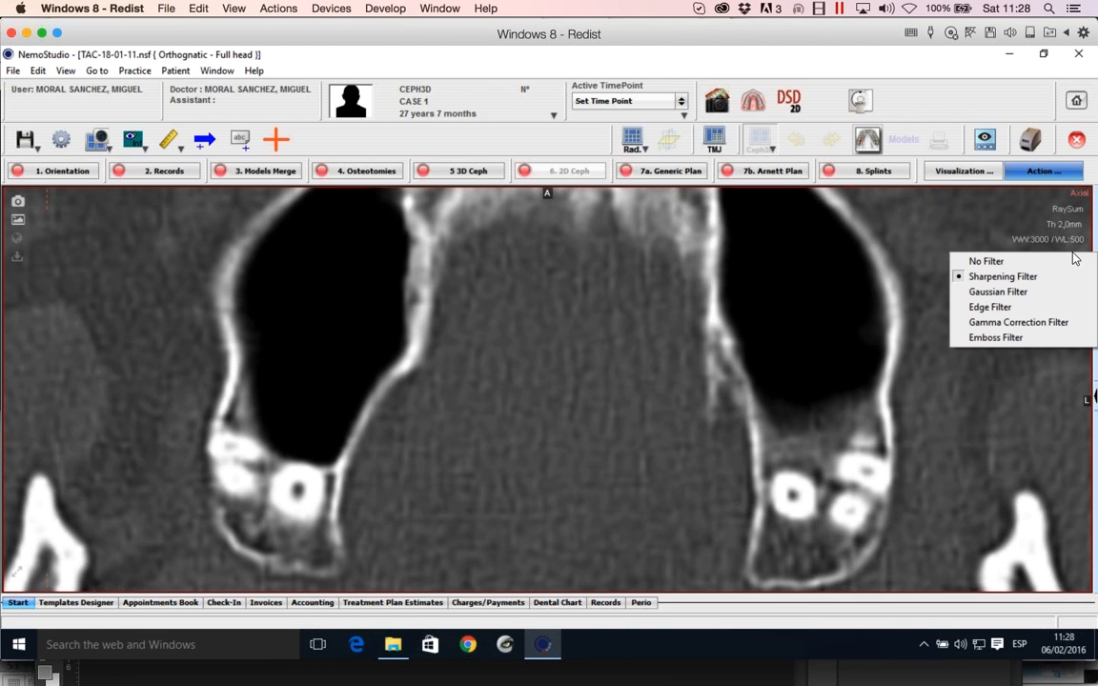
{"action": "left_click", "coordinate": [1064, 292]}
{"action": "left_click", "coordinate": [1067, 254]}
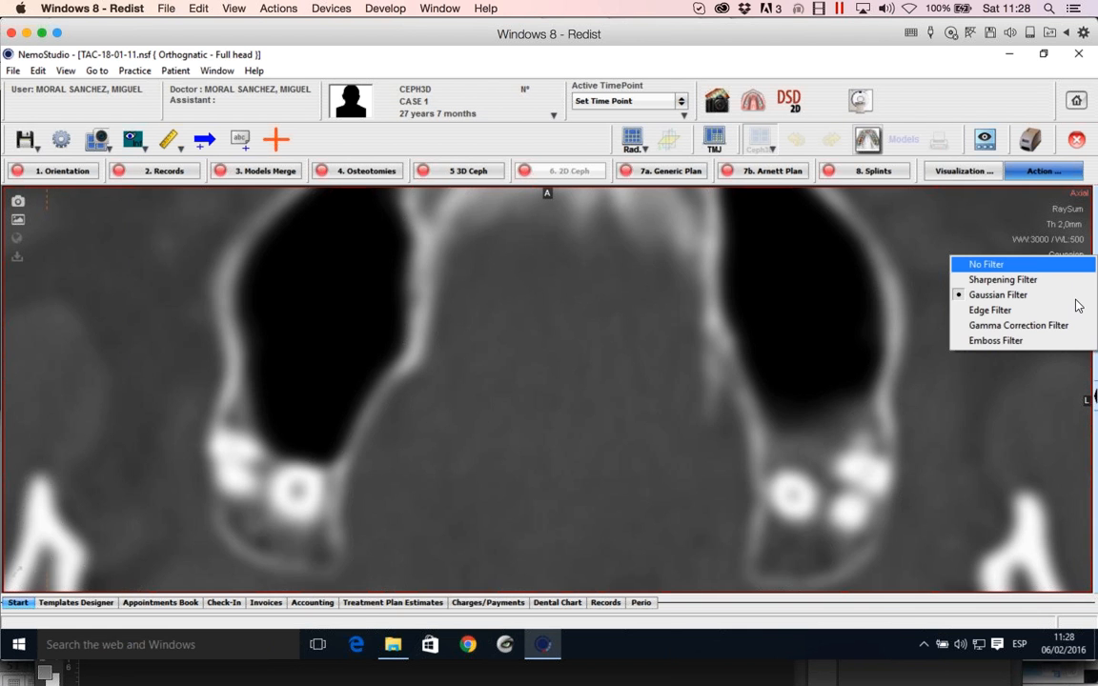
{"action": "left_click", "coordinate": [1071, 284]}
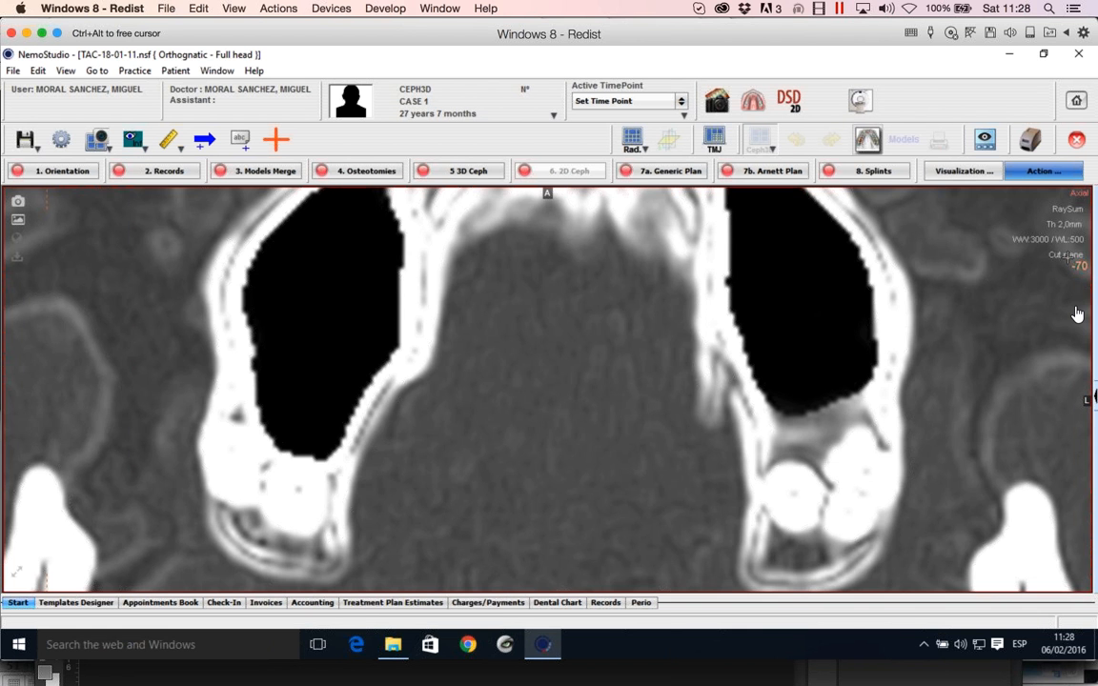
- Try the Gamma Correction Filter and the Emboss Filter on the axial slice, and return it to the Sharpening Filter
{"action": "left_click", "coordinate": [1067, 255]}
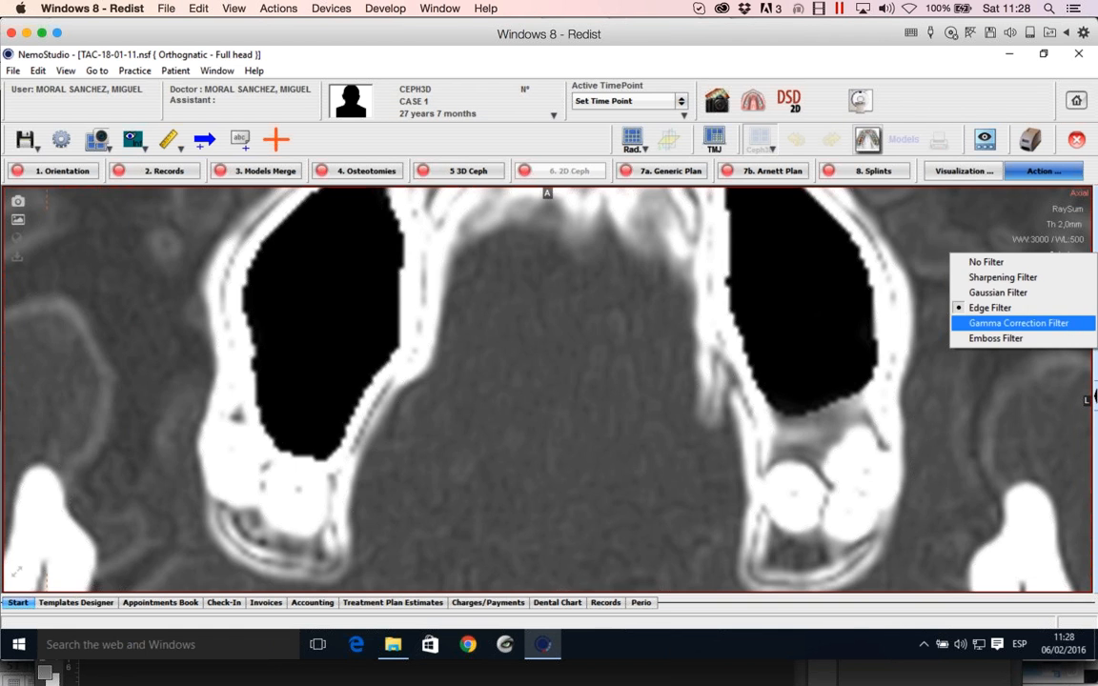
{"action": "left_click", "coordinate": [1067, 322]}
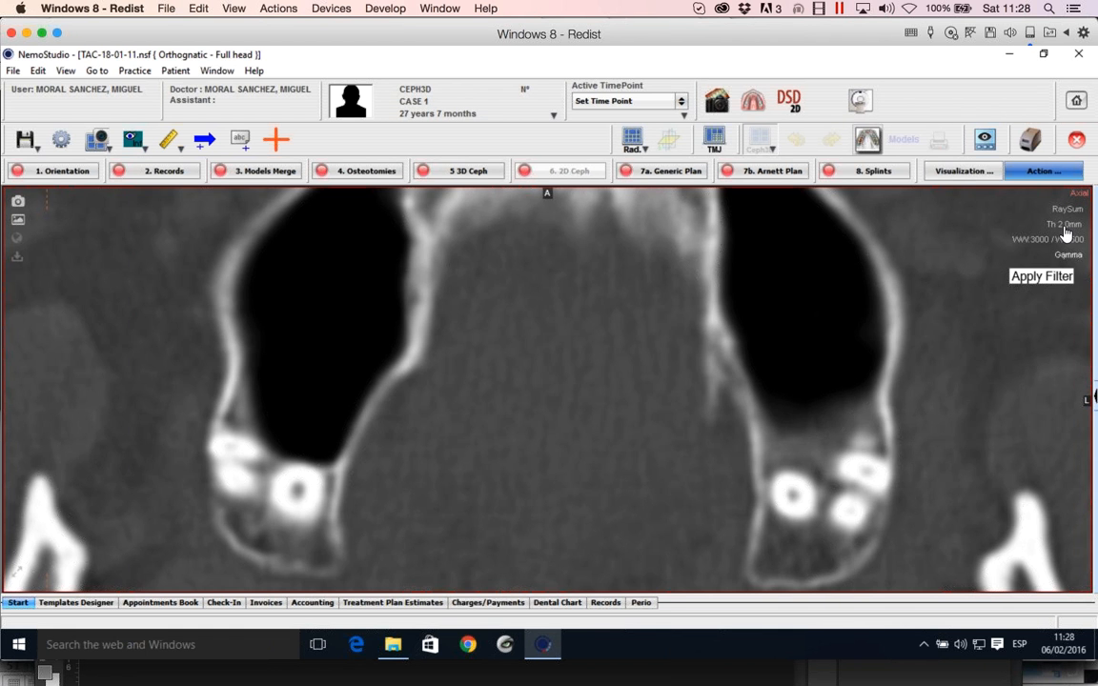
{"action": "left_click", "coordinate": [1067, 255]}
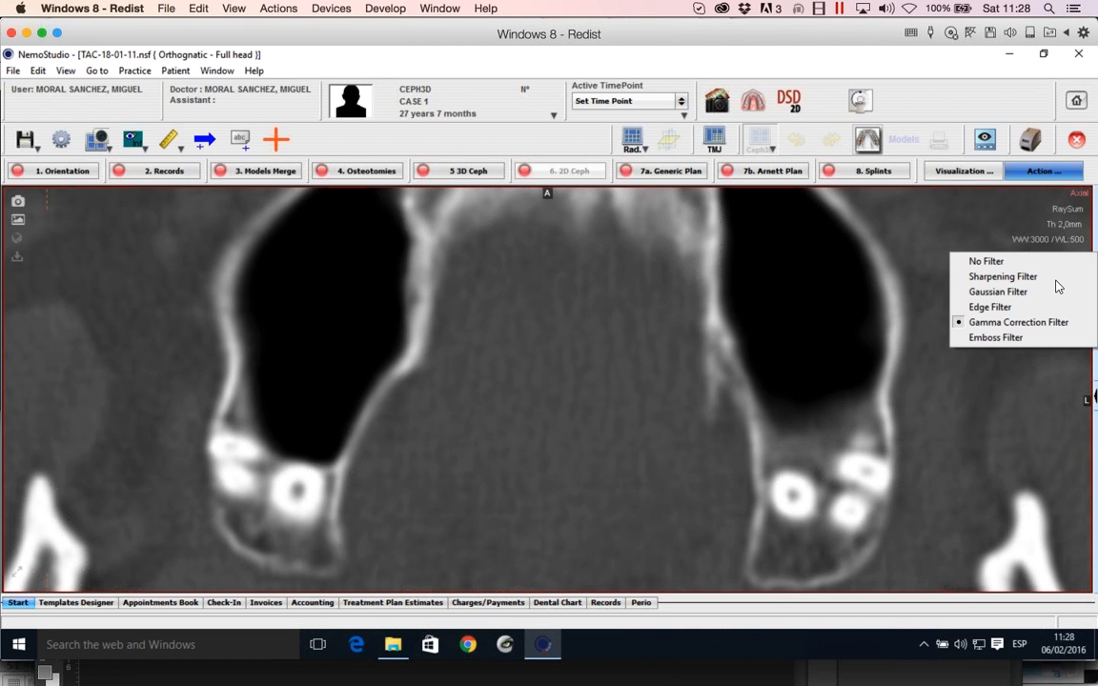
{"action": "left_click", "coordinate": [1047, 337]}
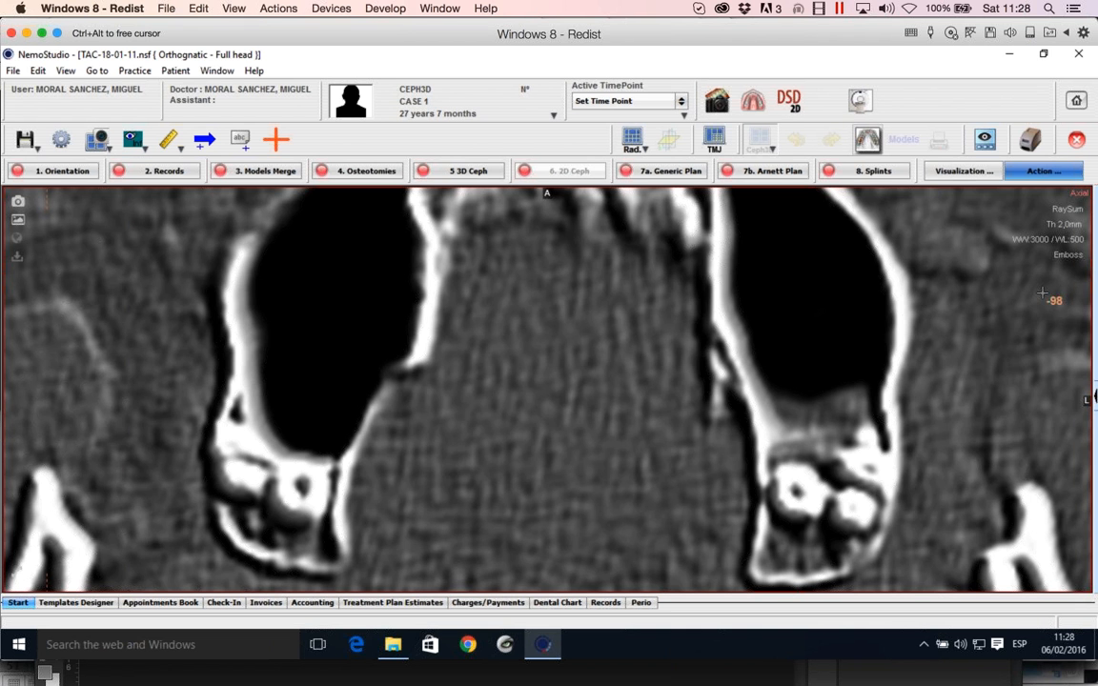
{"action": "left_click", "coordinate": [1066, 255]}
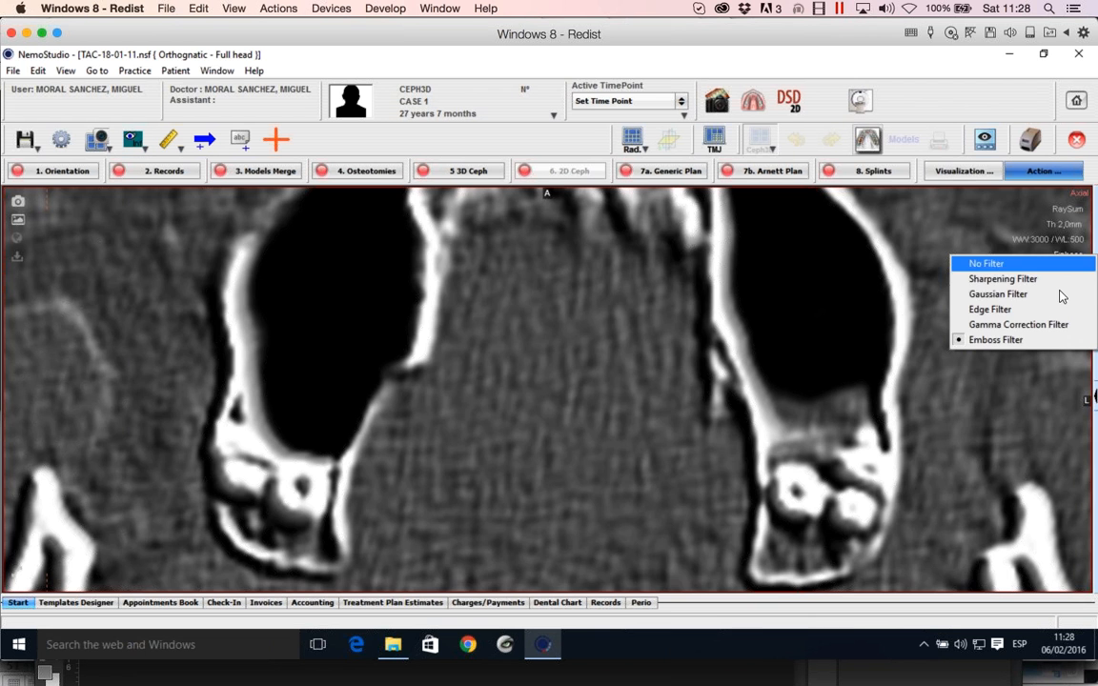
{"action": "left_click", "coordinate": [985, 263]}
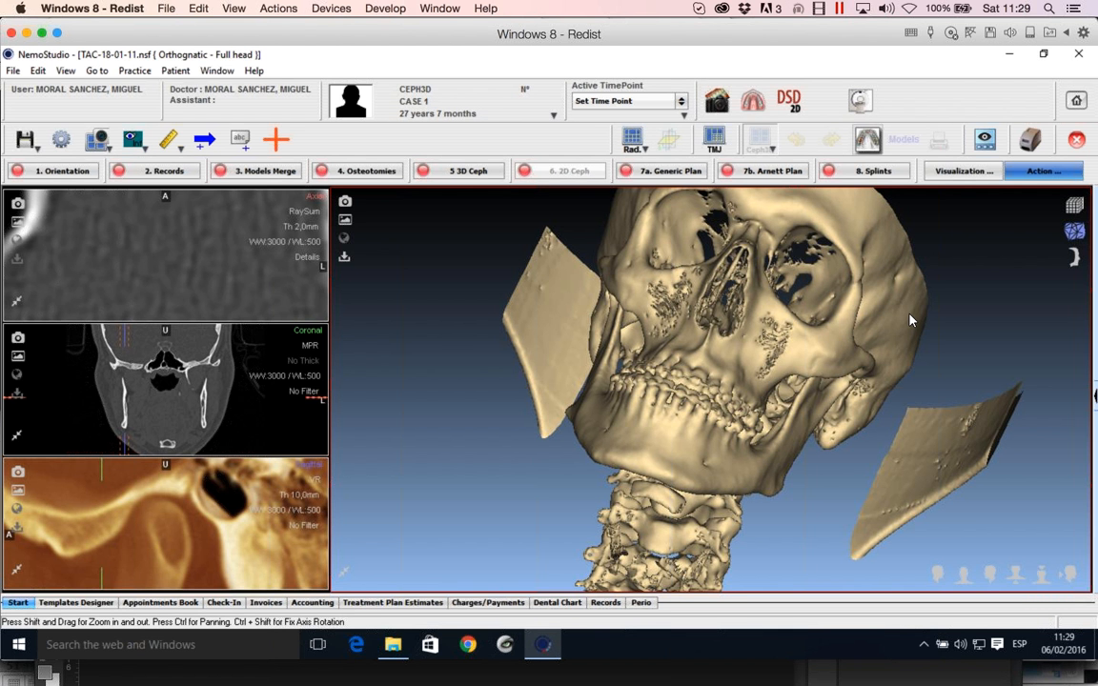
- Set the 3D skull to its standard front view and rotate it to examine the surface model from the front and side
{"action": "left_click_drag", "start_coordinate": [807, 350], "coordinate": [953, 556]}
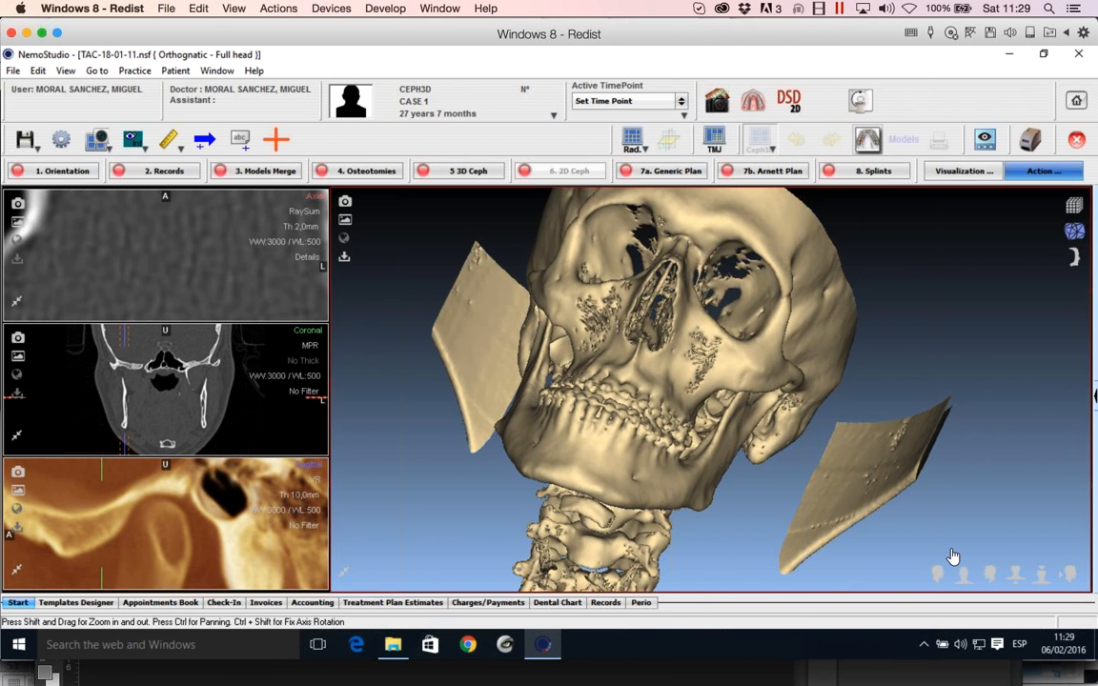
{"action": "left_click", "coordinate": [963, 573]}
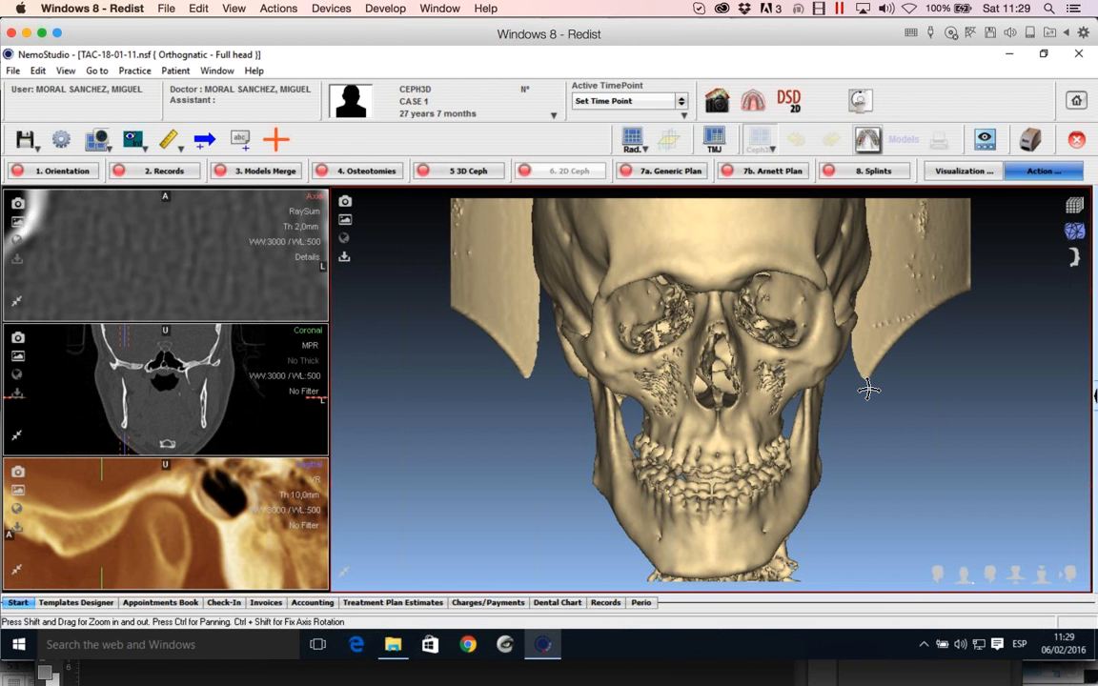
{"action": "left_click_drag", "start_coordinate": [869, 389], "coordinate": [839, 380]}
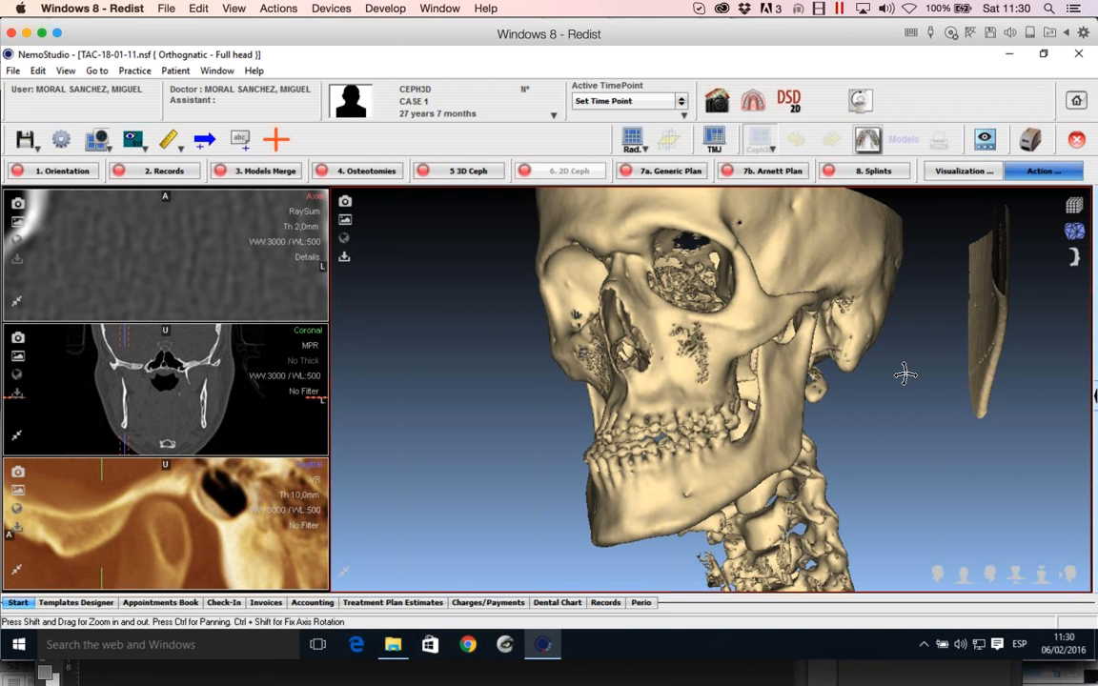
{"action": "left_click_drag", "start_coordinate": [904, 374], "coordinate": [870, 368]}
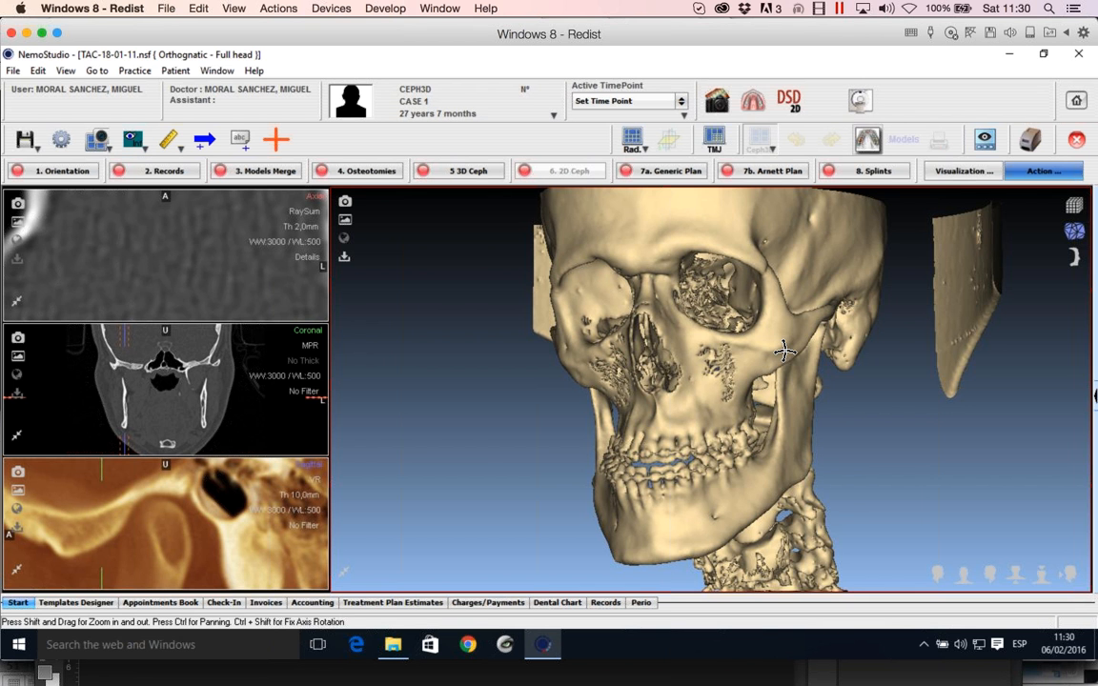
{"action": "left_click_drag", "start_coordinate": [784, 350], "coordinate": [919, 348]}
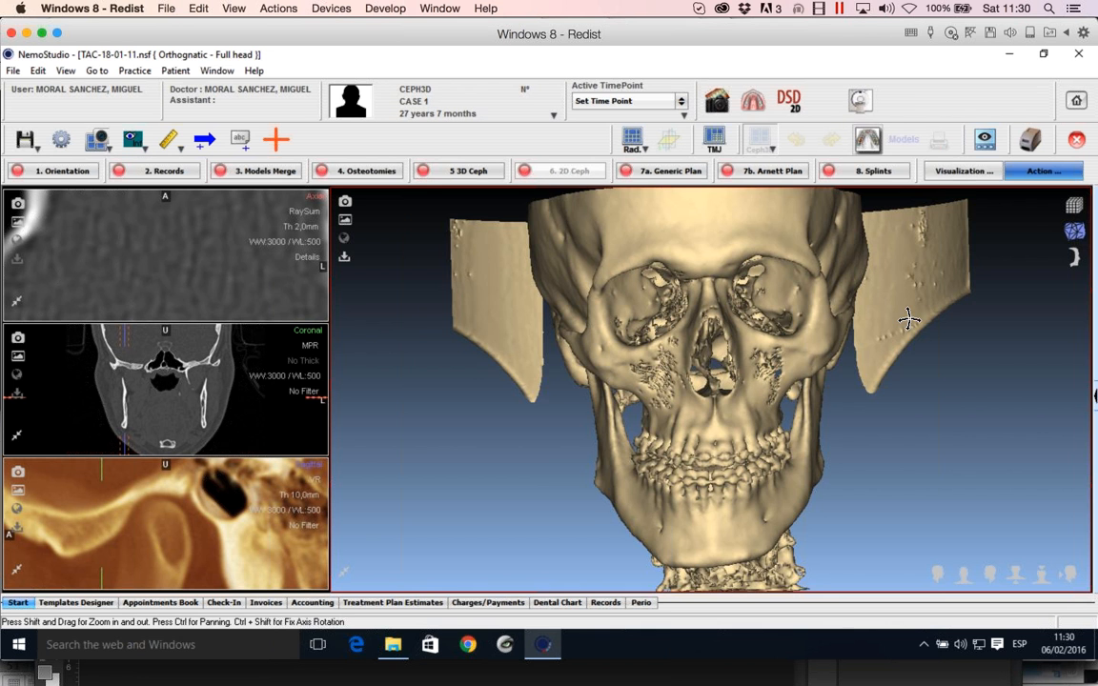
{"action": "left_click_drag", "start_coordinate": [908, 319], "coordinate": [901, 319]}
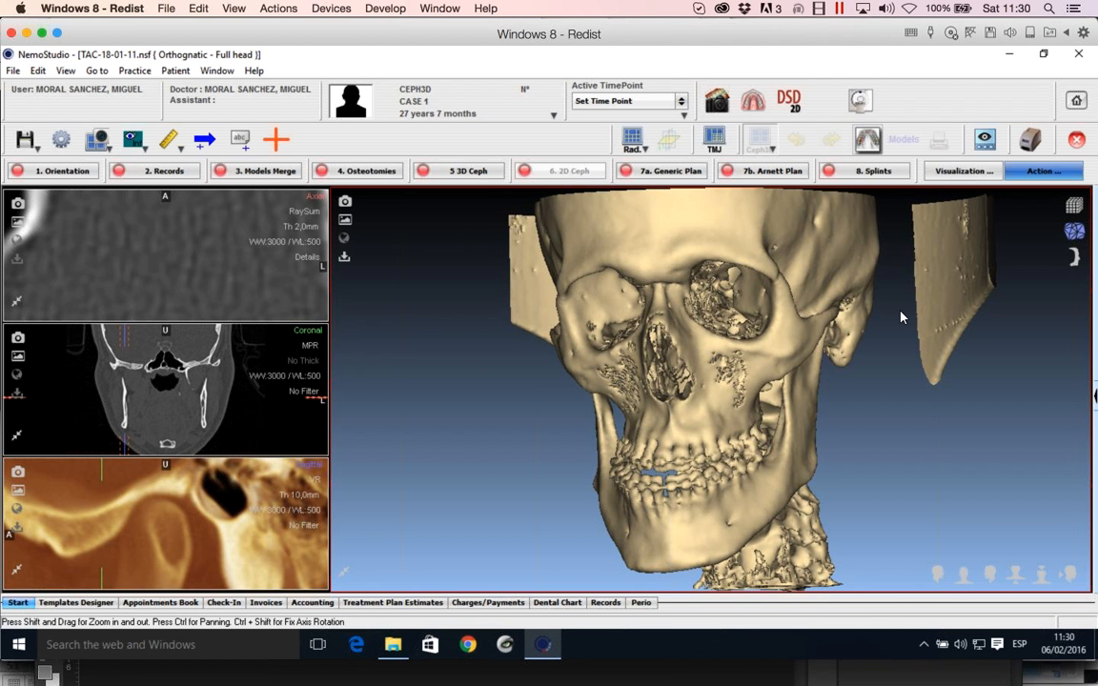
- Switch the 3D skull to volume rendering and examine it from the profile and three-quarter views
{"action": "left_click", "coordinate": [1075, 225]}
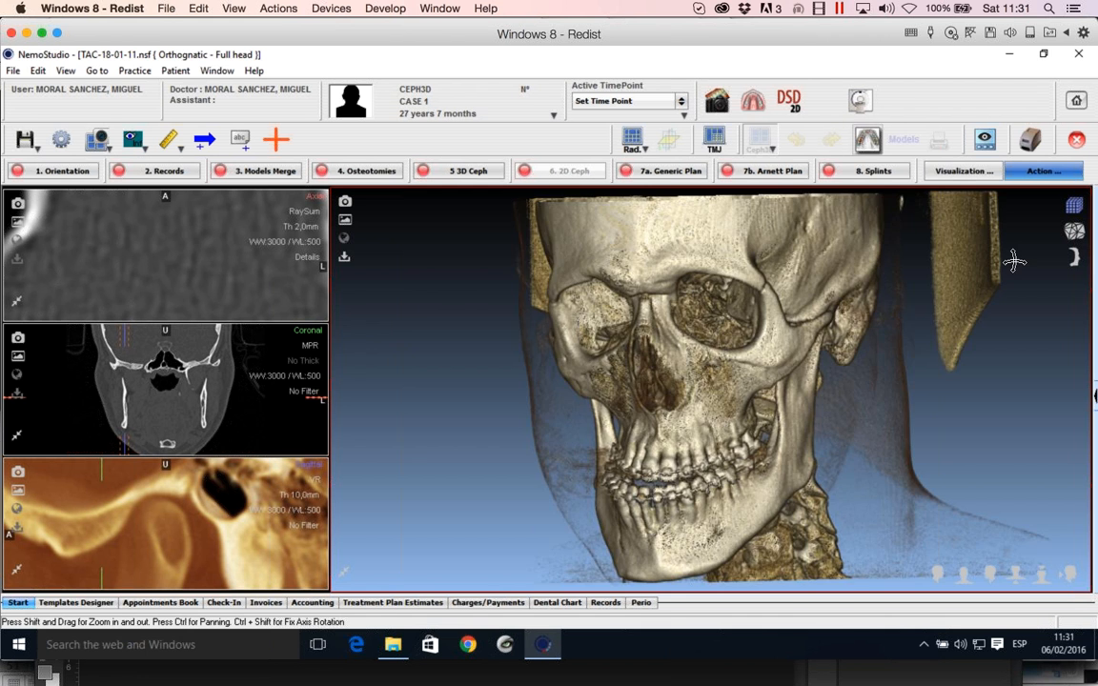
{"action": "left_click_drag", "start_coordinate": [1014, 262], "coordinate": [827, 384]}
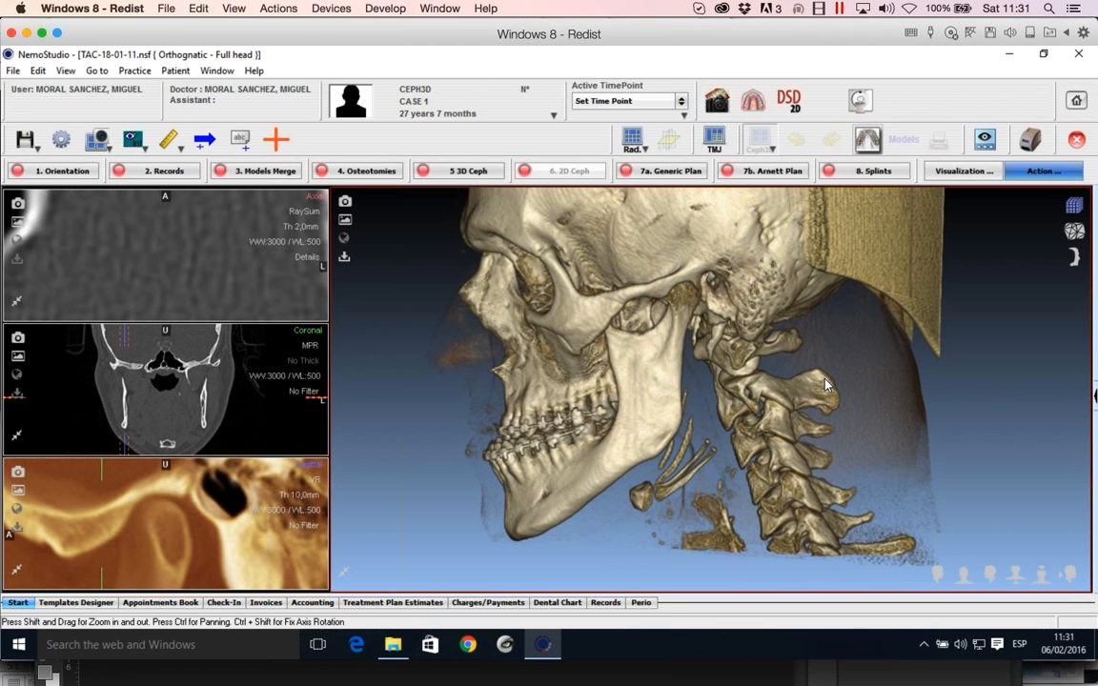
{"action": "left_click_drag", "start_coordinate": [660, 372], "coordinate": [719, 372]}
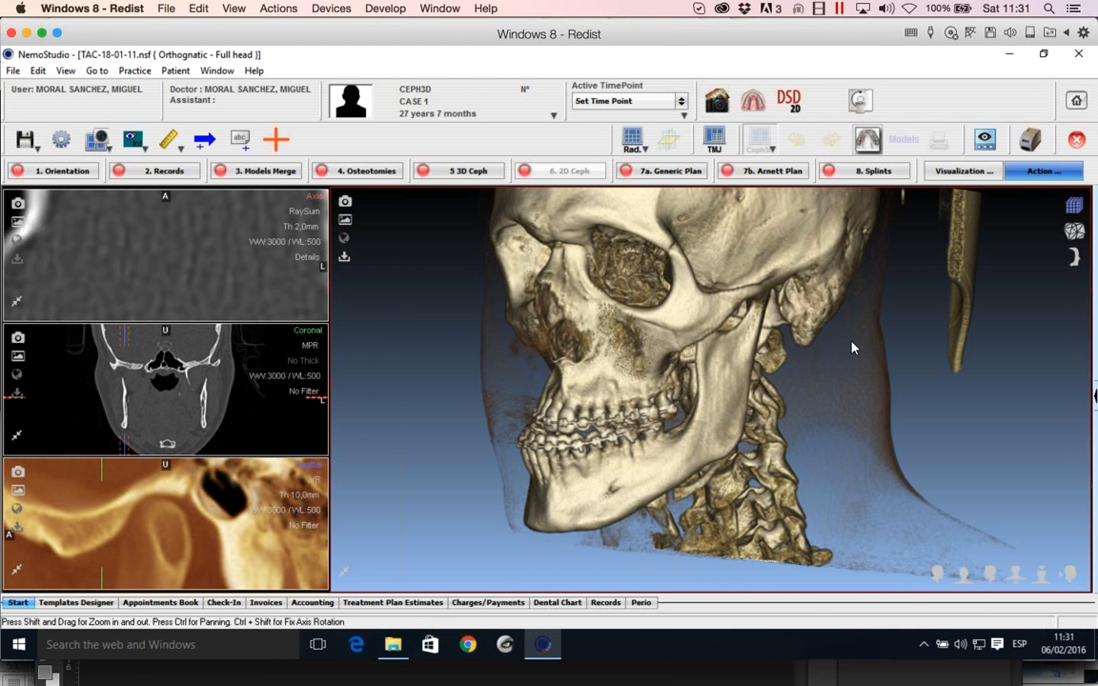
- Return the 3D skull to surface rendering, examine it from several angles, and compare it once more with the volume rendering
{"action": "left_click", "coordinate": [1074, 231]}
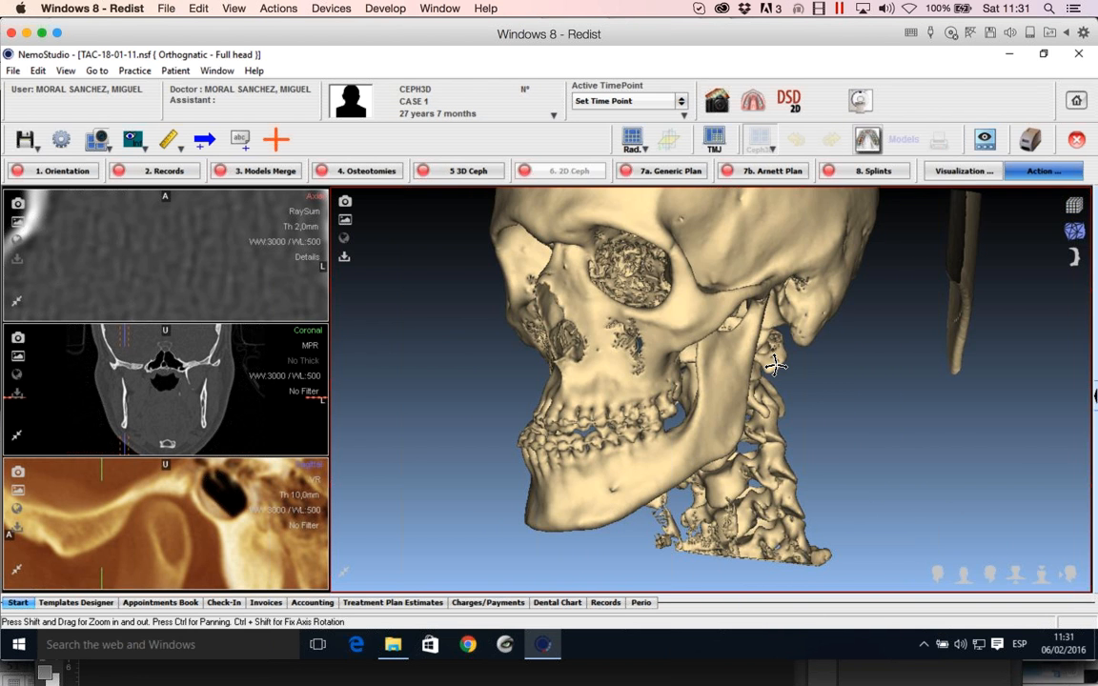
{"action": "left_click_drag", "start_coordinate": [775, 365], "coordinate": [589, 291]}
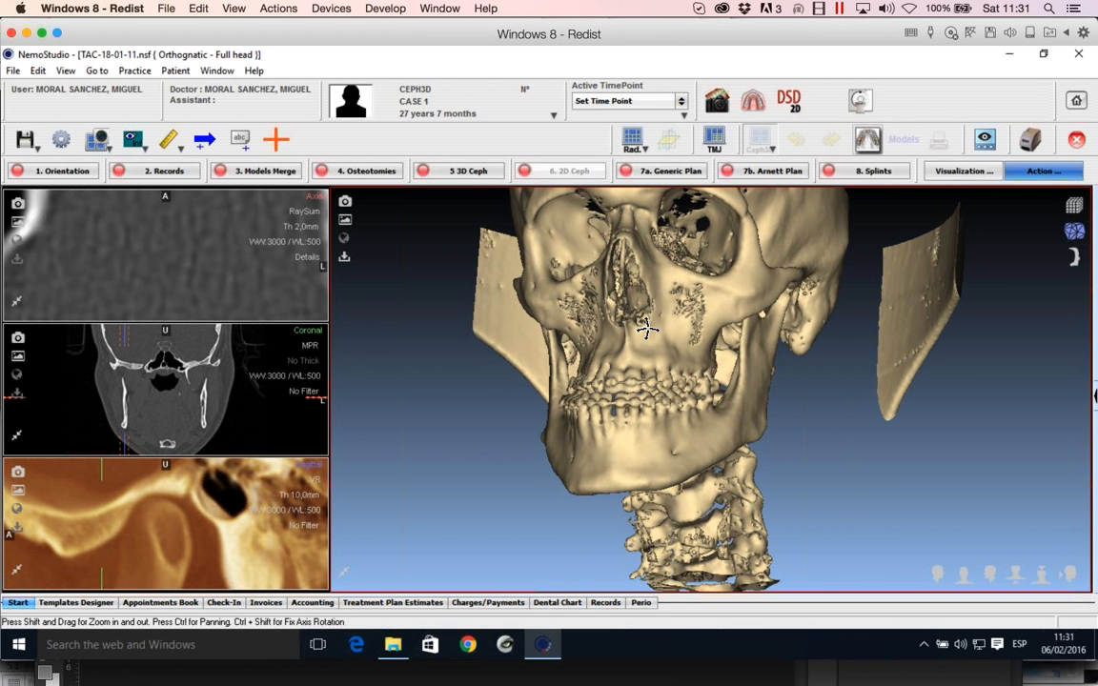
{"action": "left_click_drag", "start_coordinate": [647, 328], "coordinate": [573, 321]}
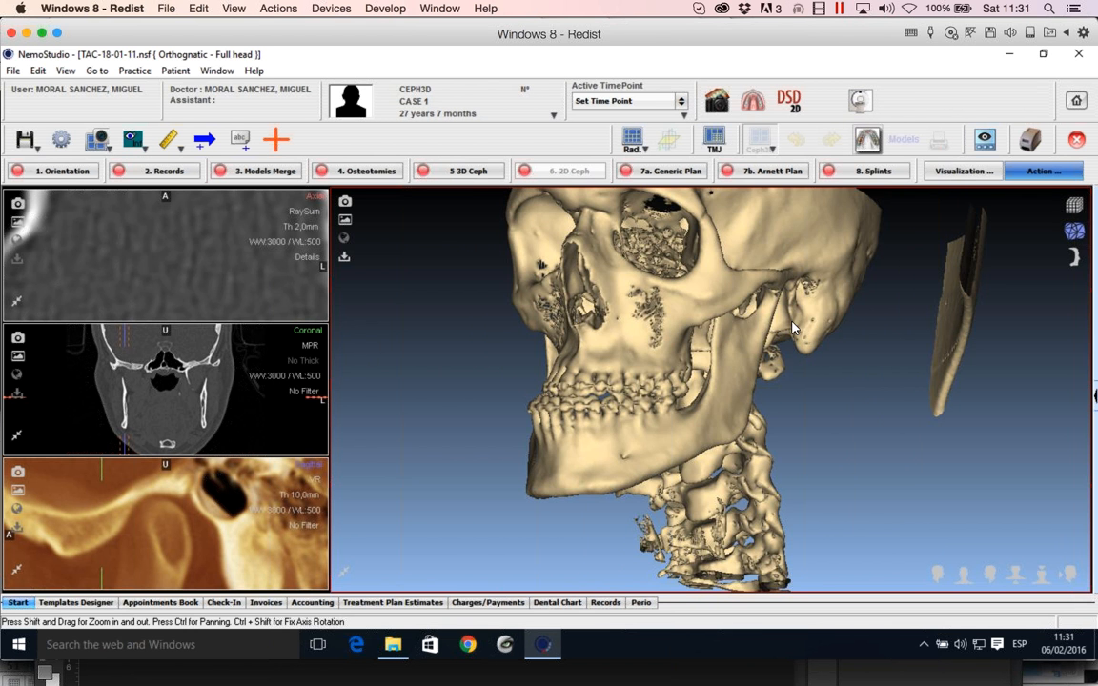
{"action": "left_click", "coordinate": [1073, 210]}
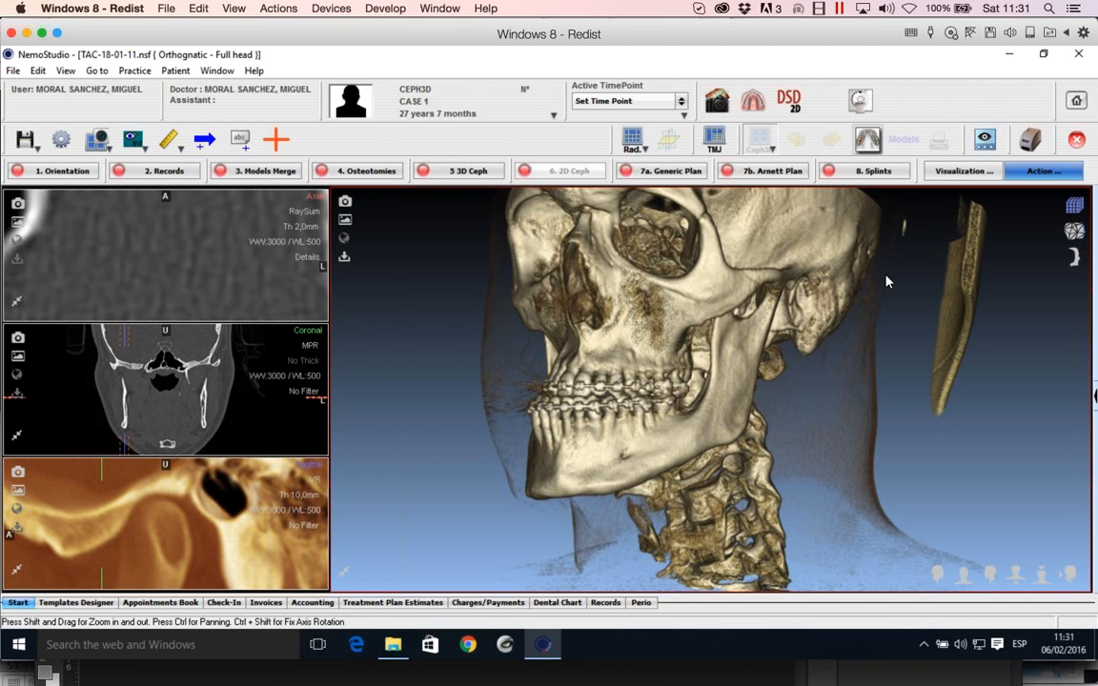
{"action": "left_click", "coordinate": [1075, 230]}
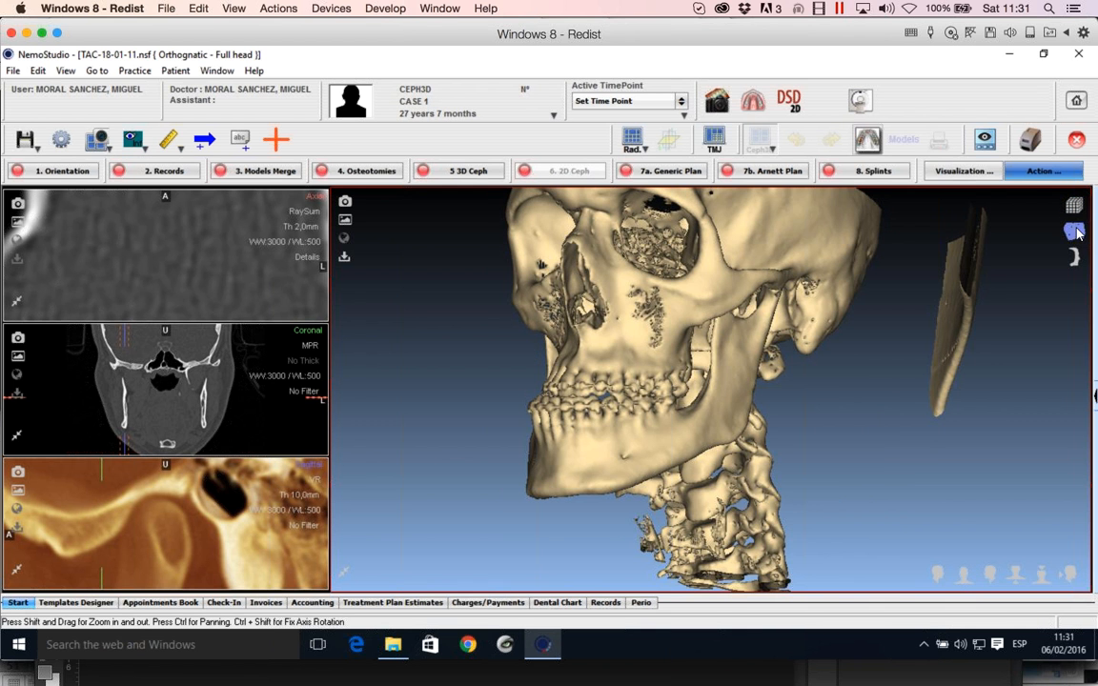
- Show the 3D skull from the front in outline rendering and rotate it to examine the profile and front contours
{"action": "left_click", "coordinate": [964, 574]}
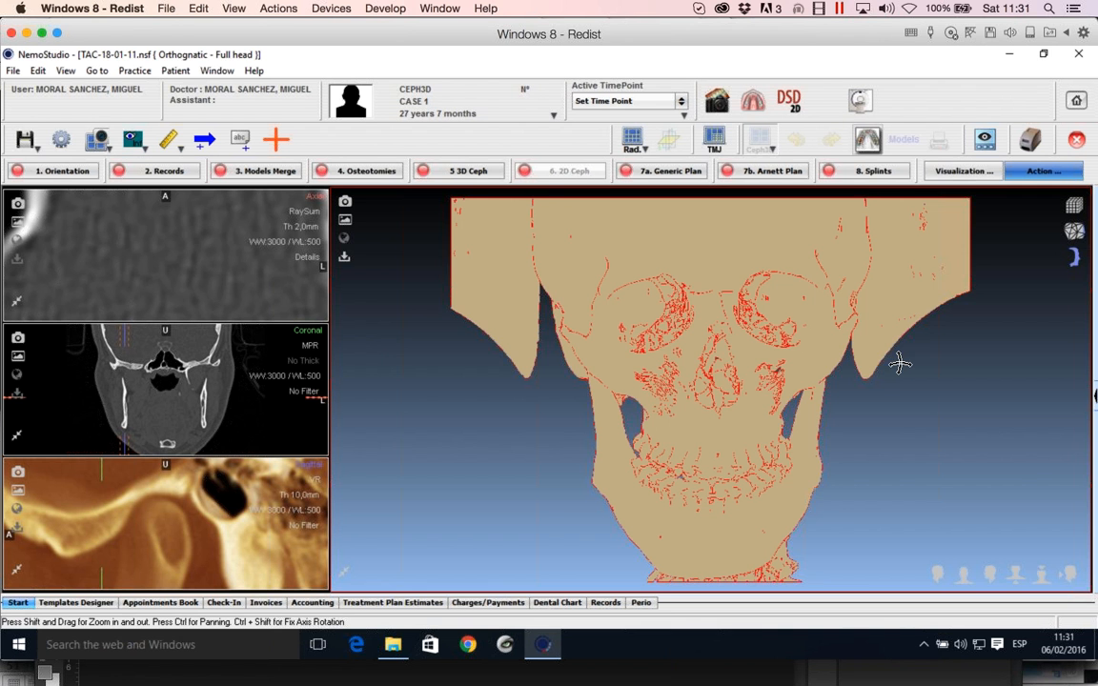
{"action": "left_click_drag", "start_coordinate": [900, 363], "coordinate": [772, 356]}
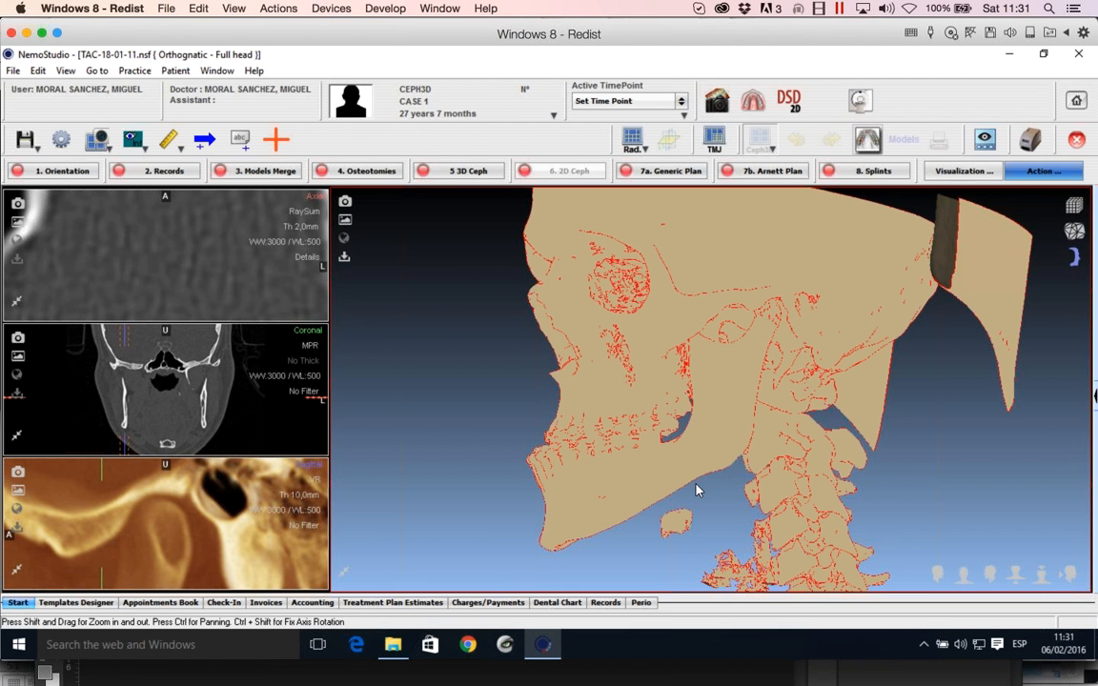
{"action": "left_click_drag", "start_coordinate": [693, 480], "coordinate": [894, 495]}
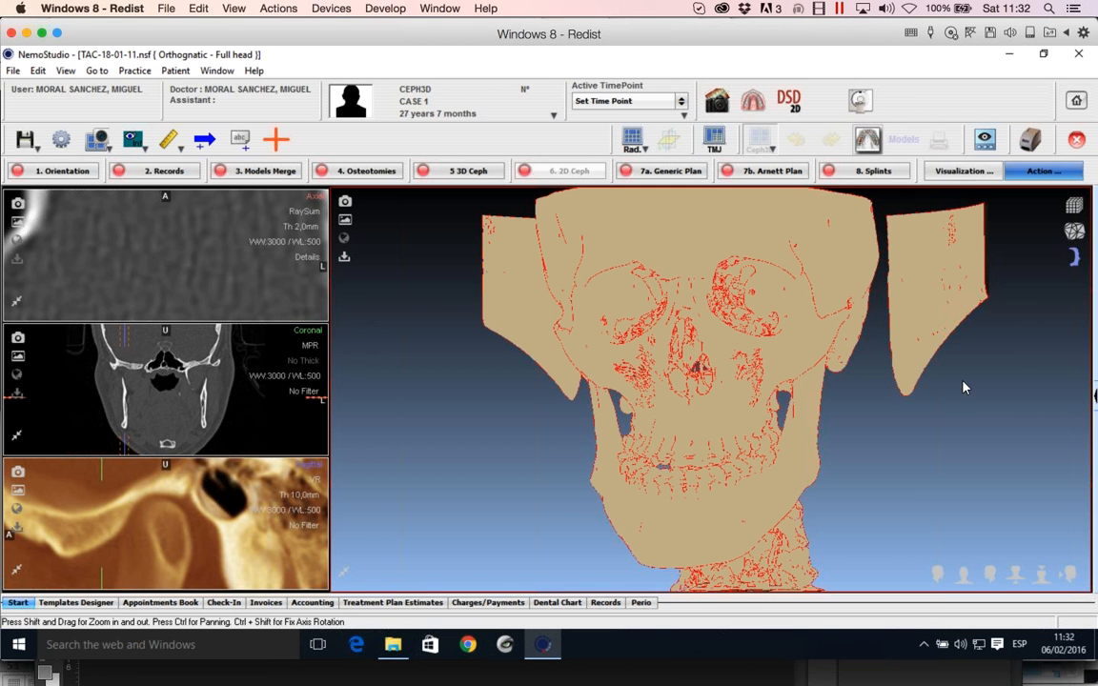
- Compare the surface and volume renderings of the 3D skull from the front, ending on surface rendering
{"action": "left_click", "coordinate": [1069, 239]}
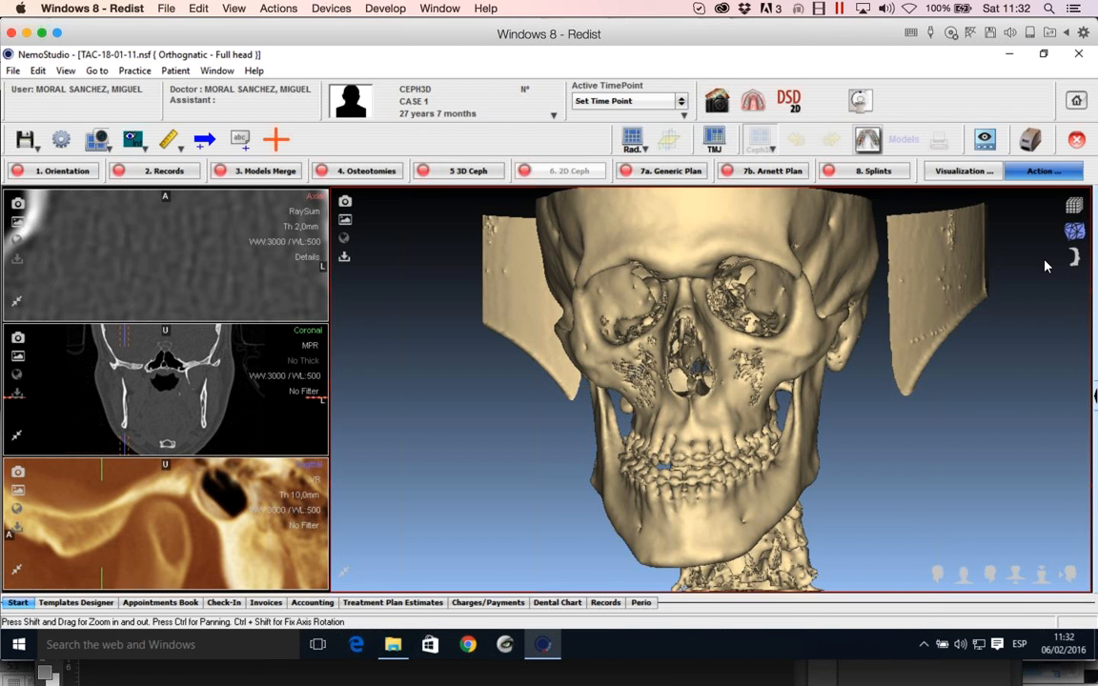
{"action": "left_click", "coordinate": [1075, 209]}
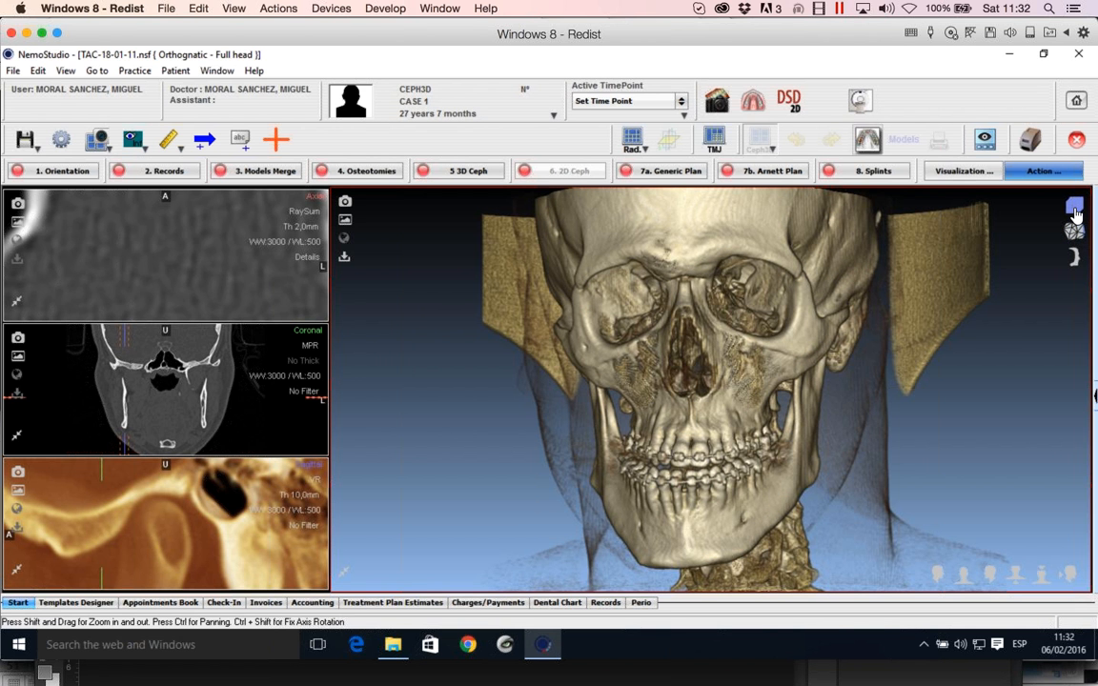
{"action": "left_click", "coordinate": [1074, 232]}
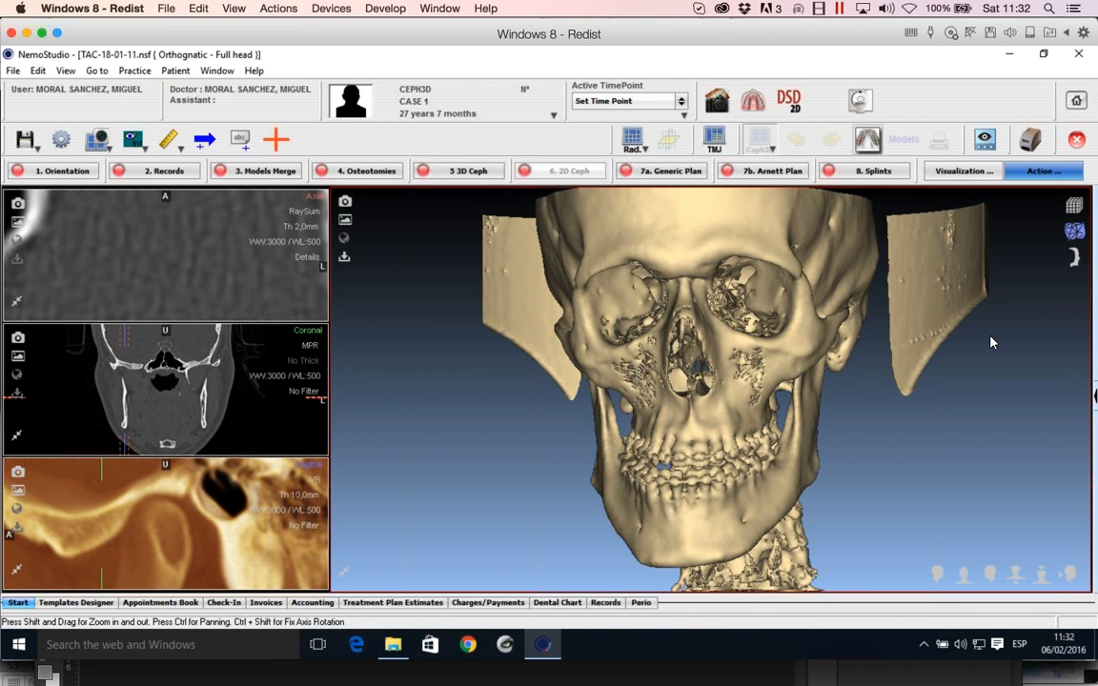
- Reveal the anatomy list, tilt the skull, and review the Bone structure's properties without changing them
{"action": "left_click", "coordinate": [1092, 394]}
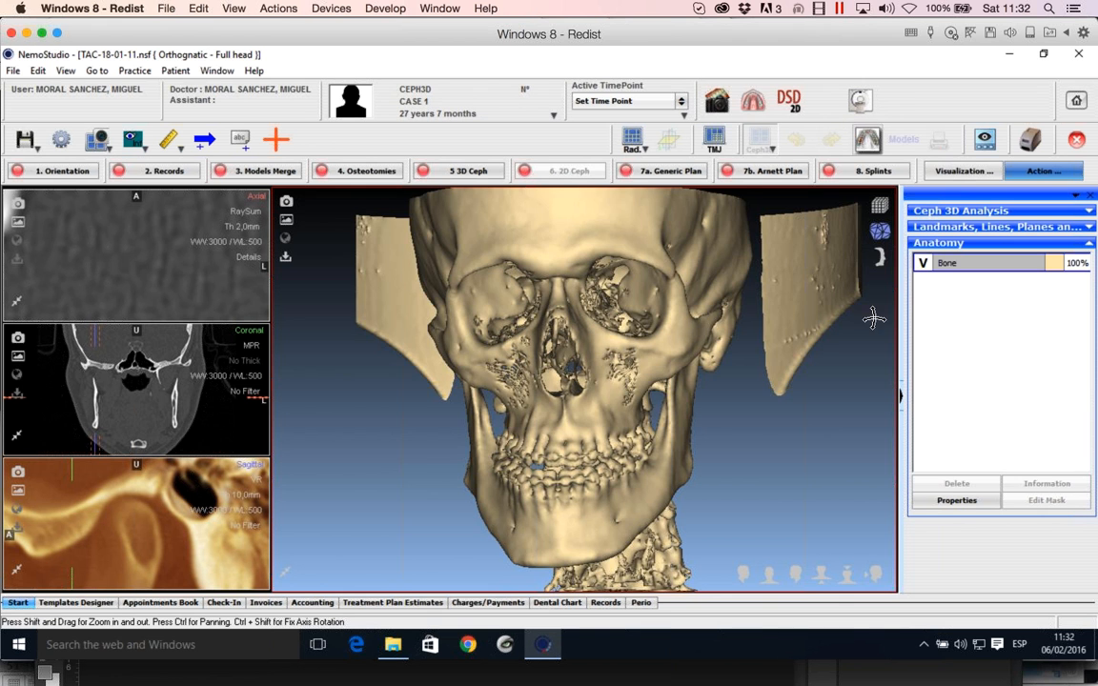
{"action": "left_click_drag", "start_coordinate": [752, 299], "coordinate": [830, 329]}
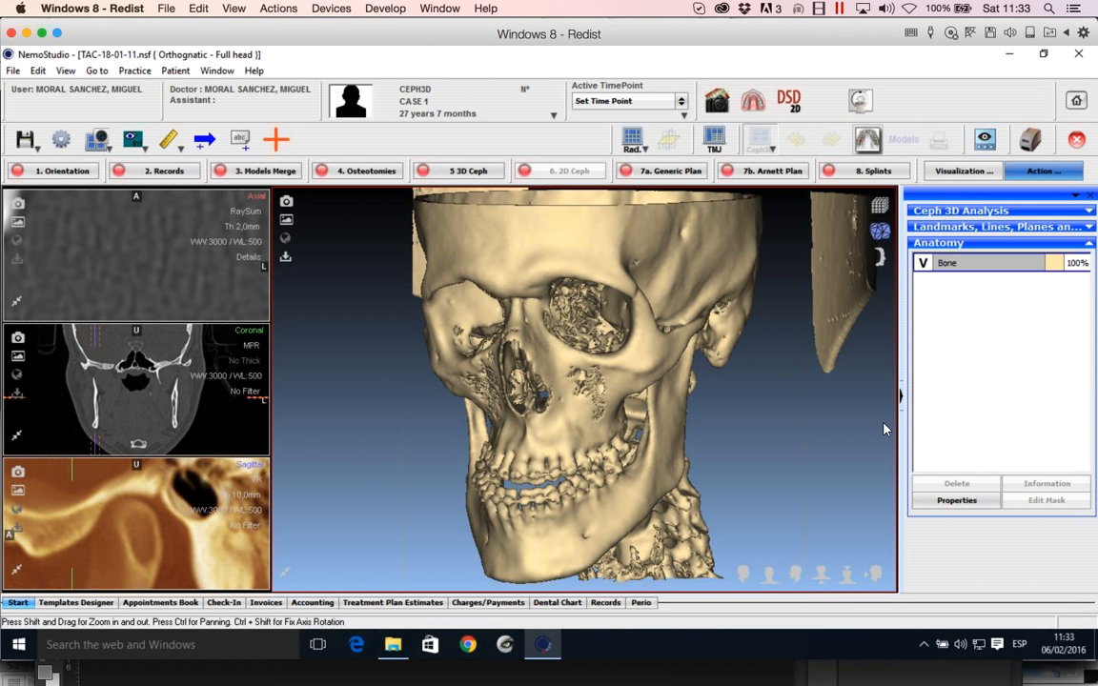
{"action": "left_click", "coordinate": [958, 499]}
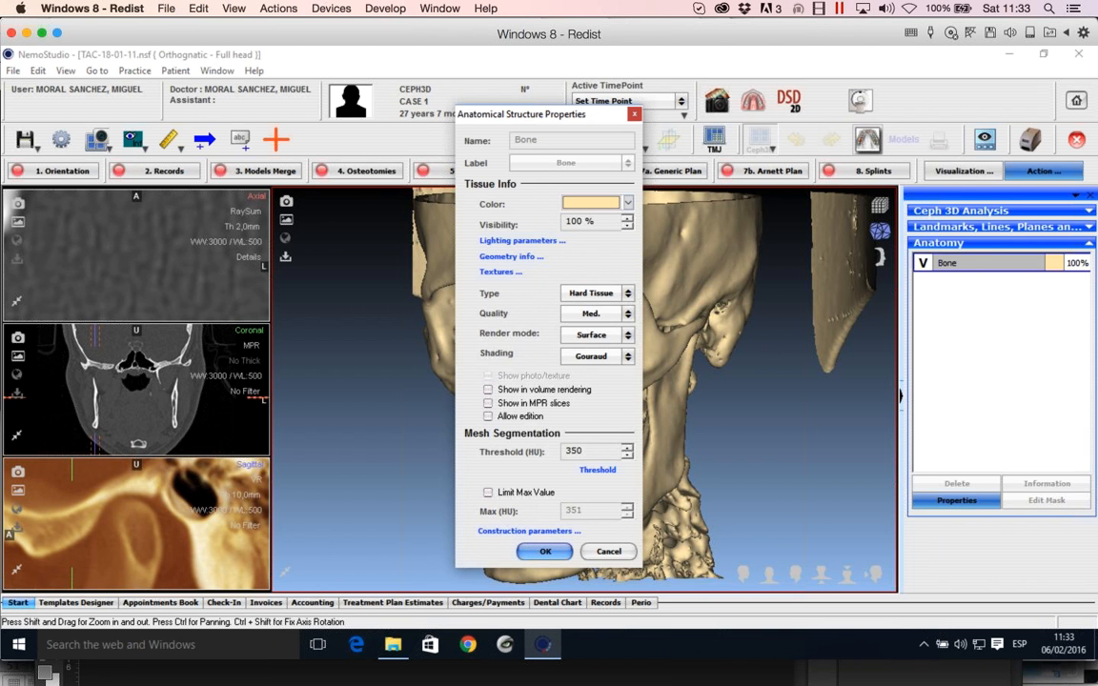
{"action": "left_click_drag", "start_coordinate": [558, 116], "coordinate": [929, 91]}
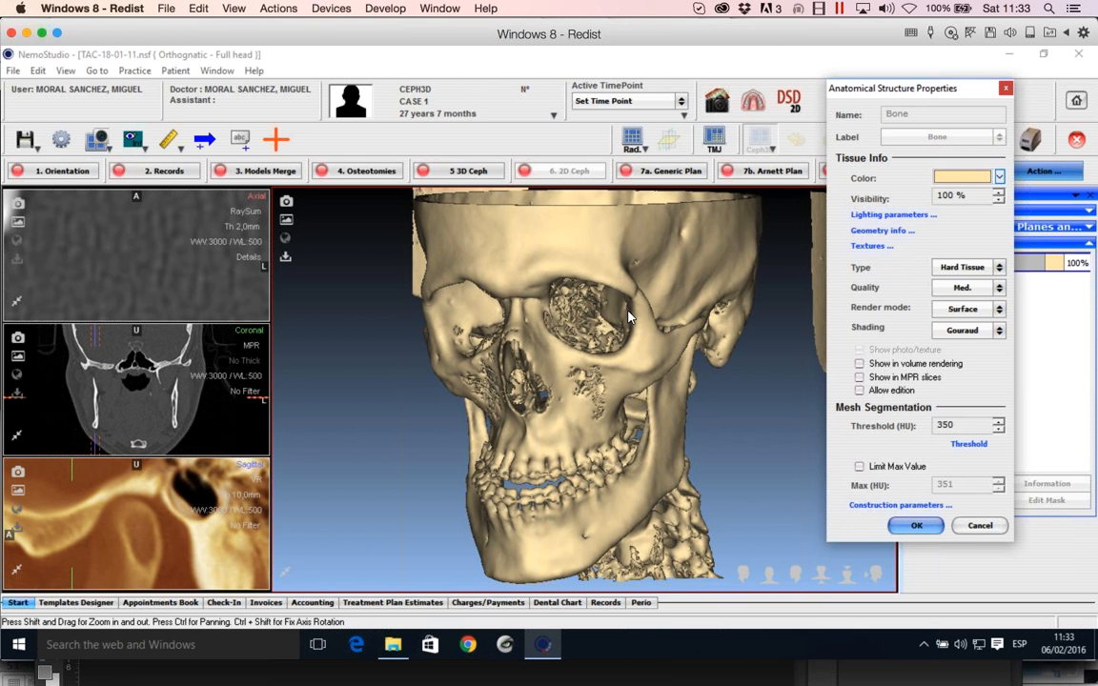
{"action": "left_click", "coordinate": [970, 527]}
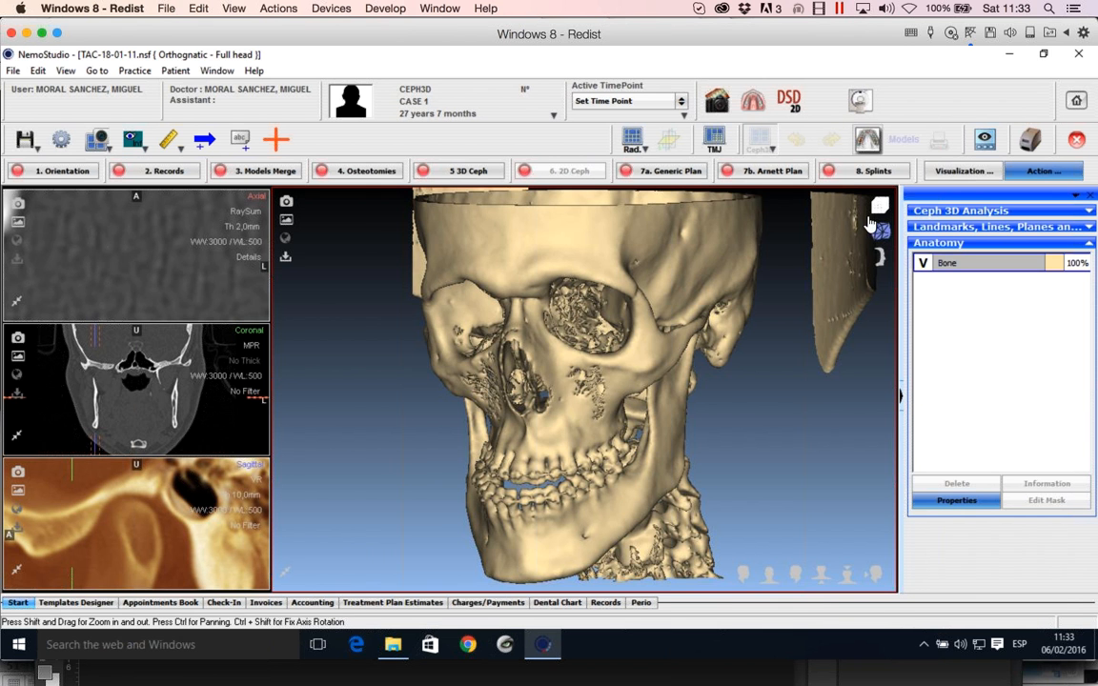
- Examine the skull in volume rendering from a side three-quarter angle and return it to surface rendering
{"action": "left_click", "coordinate": [869, 221]}
{"action": "left_click_drag", "start_coordinate": [689, 382], "coordinate": [438, 367]}
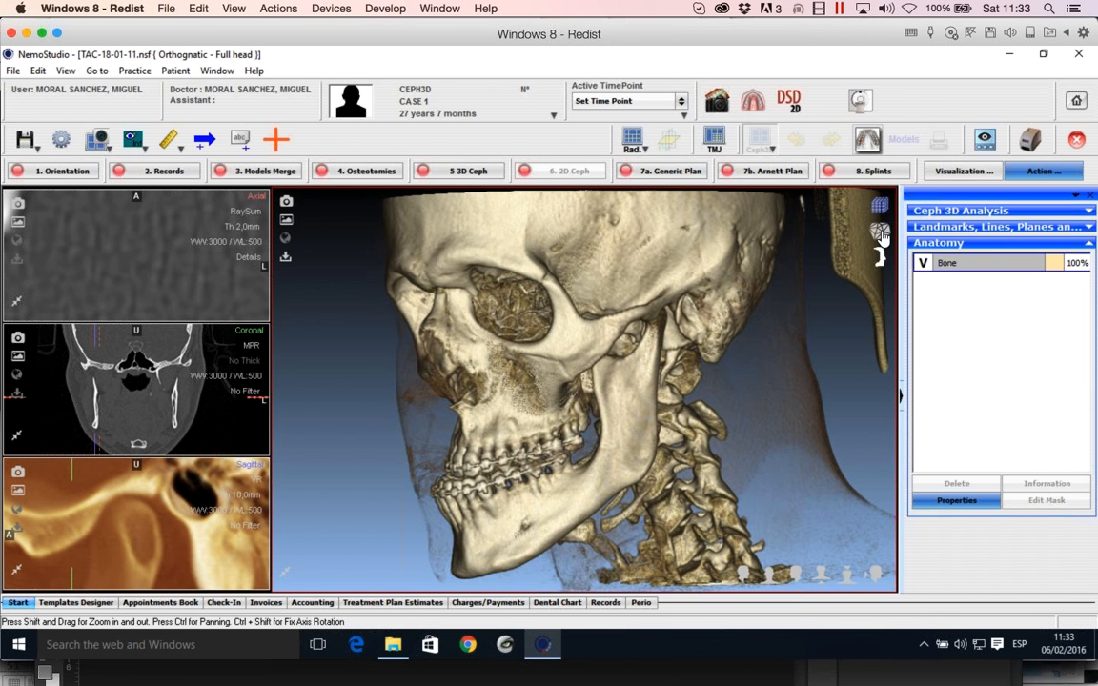
{"action": "left_click", "coordinate": [879, 231]}
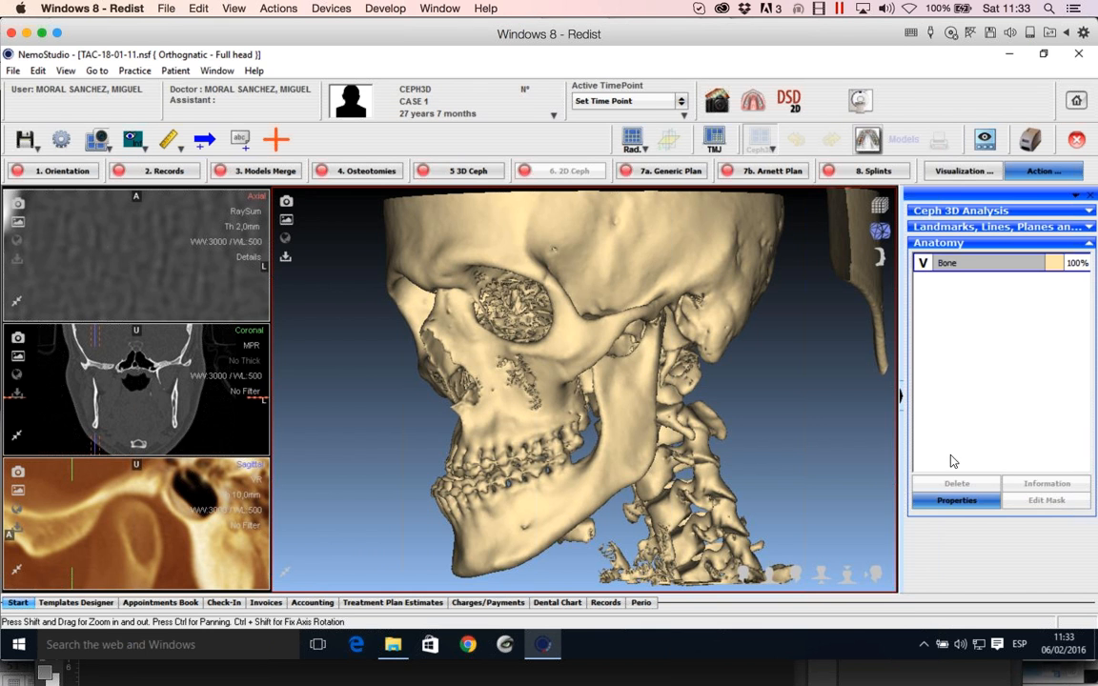
- Change the Bone structure's color to magenta in its anatomical properties
{"action": "left_click", "coordinate": [954, 502]}
{"action": "left_click_drag", "start_coordinate": [511, 126], "coordinate": [918, 157]}
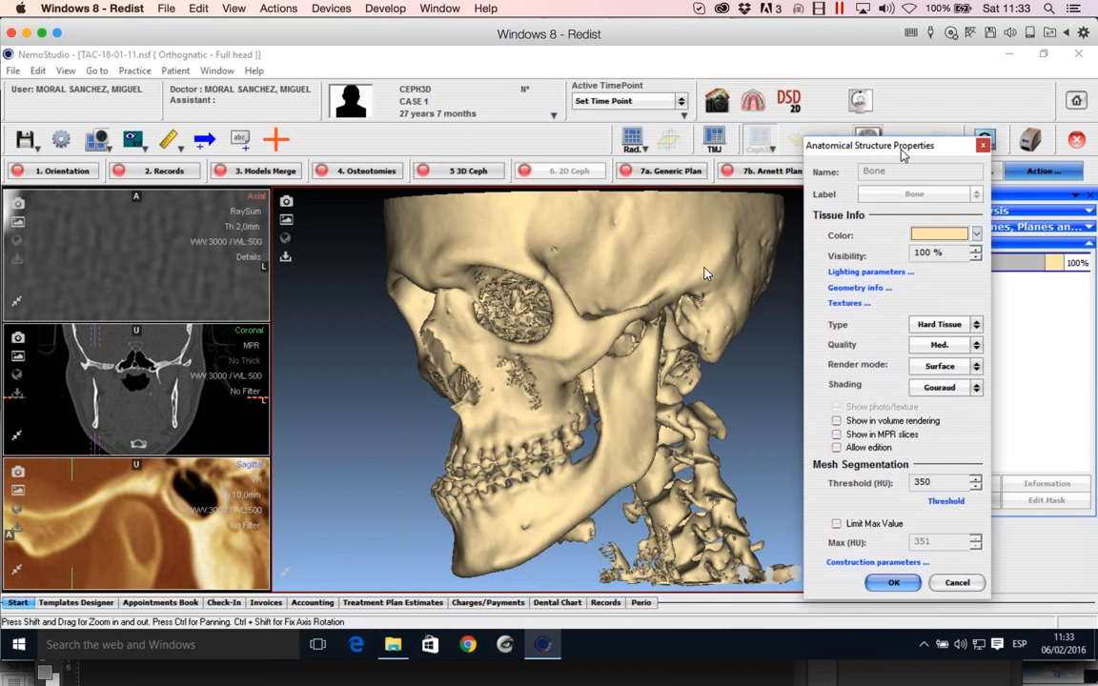
{"action": "left_click", "coordinate": [931, 236]}
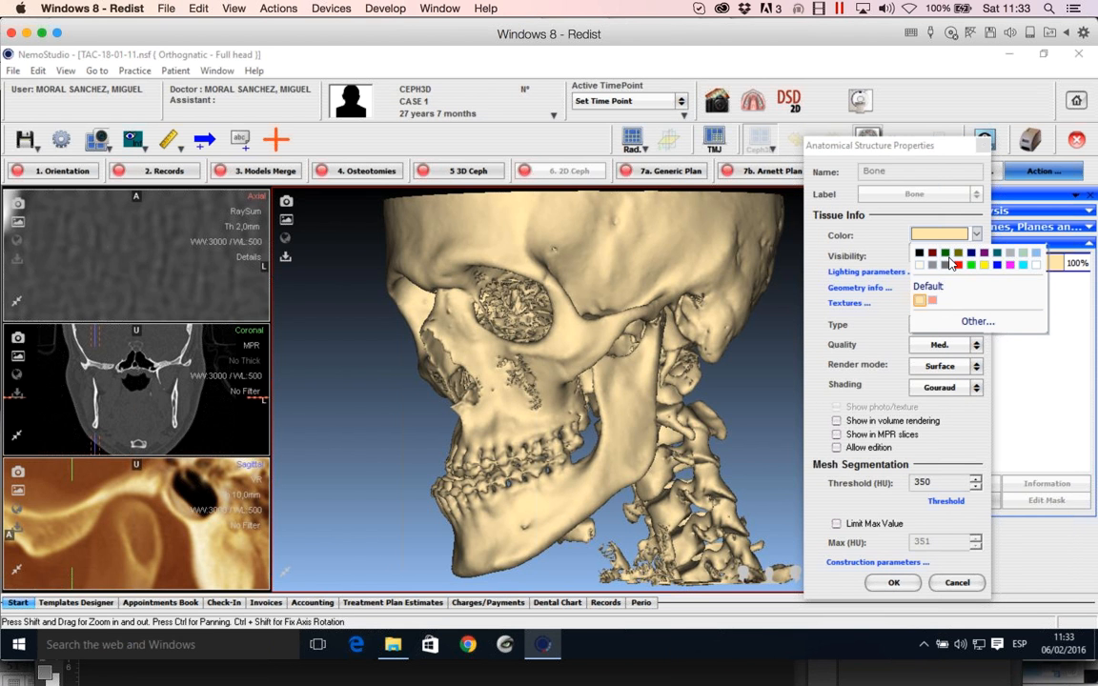
{"action": "left_click", "coordinate": [1010, 264]}
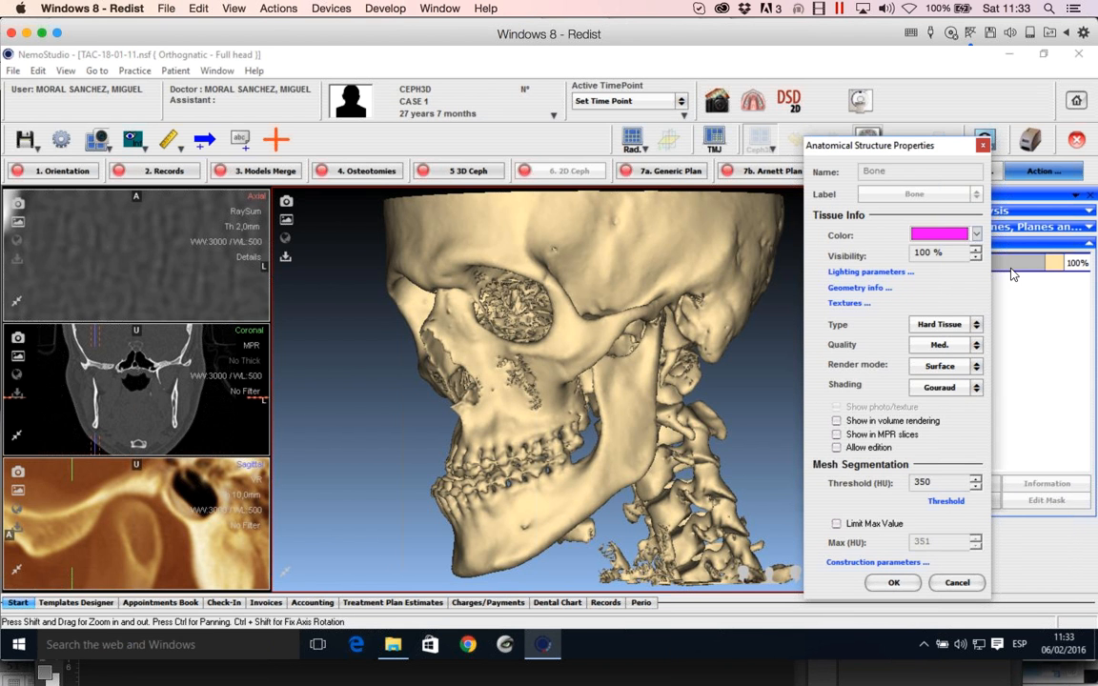
{"action": "left_click", "coordinate": [894, 582]}
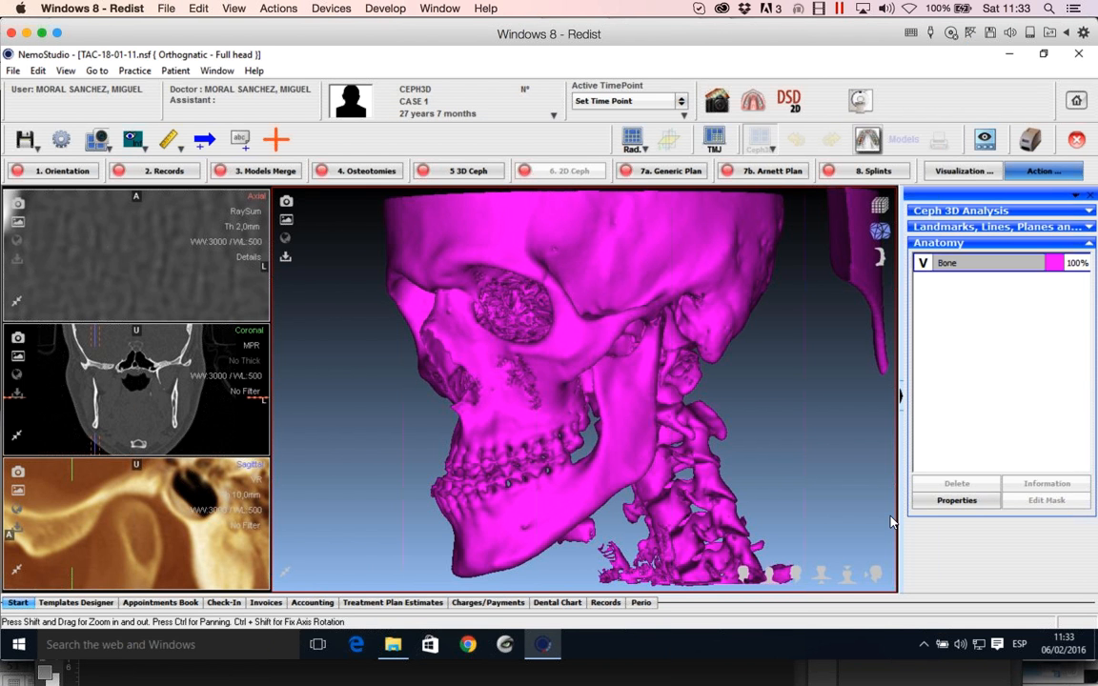
- Set the Bone structure's lighting to ambient 0.18, diffuse 0.65, specular light 0.22 and specular power 2.40
{"action": "left_click", "coordinate": [950, 501]}
{"action": "left_click_drag", "start_coordinate": [542, 122], "coordinate": [930, 154]}
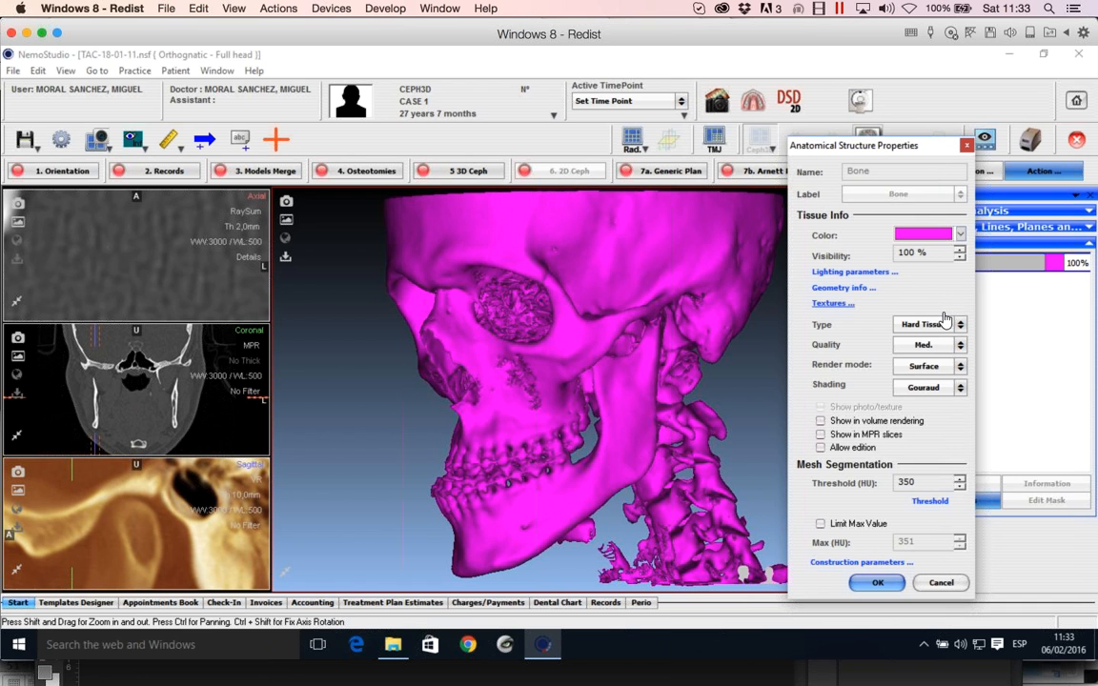
{"action": "left_click", "coordinate": [876, 274]}
{"action": "left_click_drag", "start_coordinate": [1059, 444], "coordinate": [835, 417]}
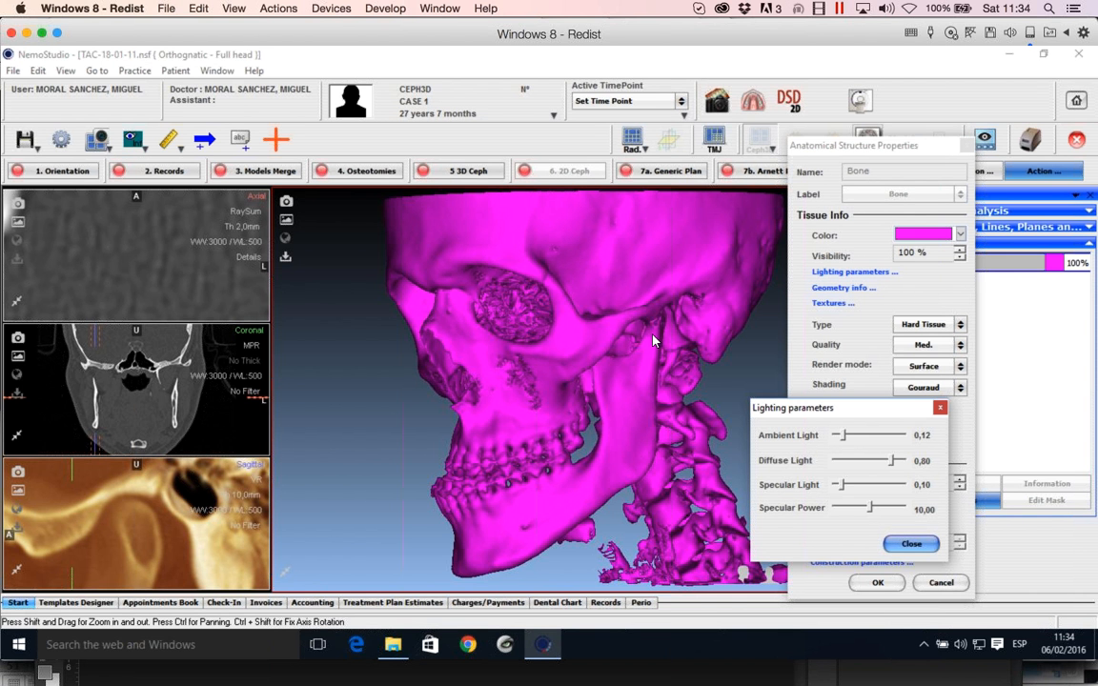
{"action": "left_click", "coordinate": [861, 436]}
{"action": "left_click_drag", "start_coordinate": [853, 440], "coordinate": [864, 464]}
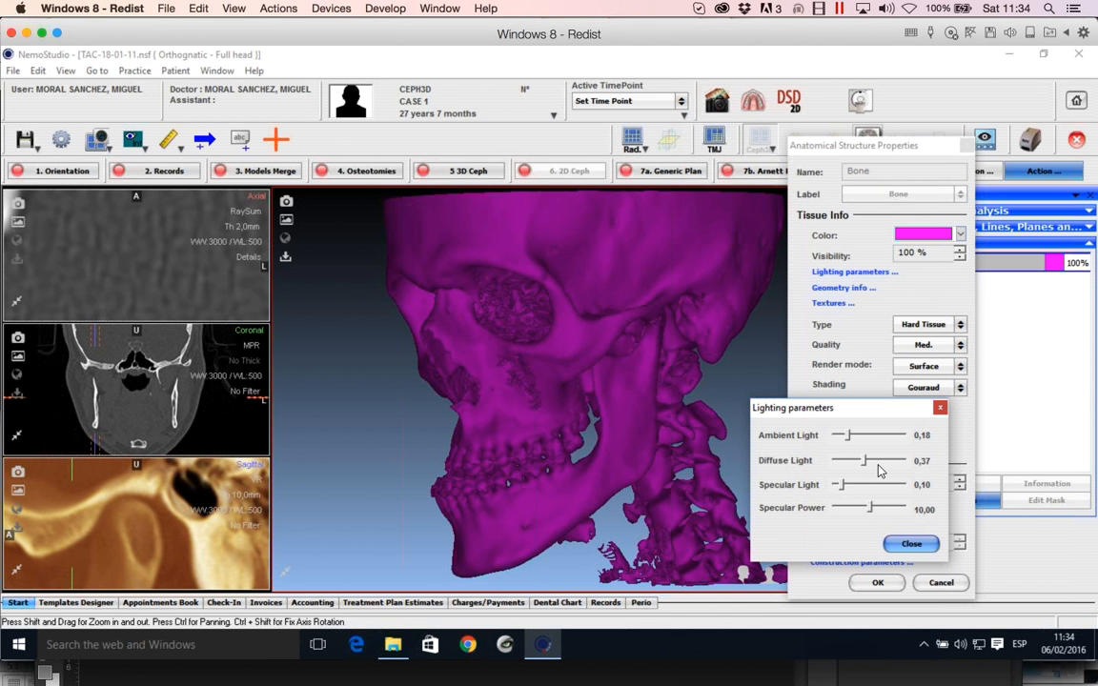
{"action": "left_click", "coordinate": [878, 463]}
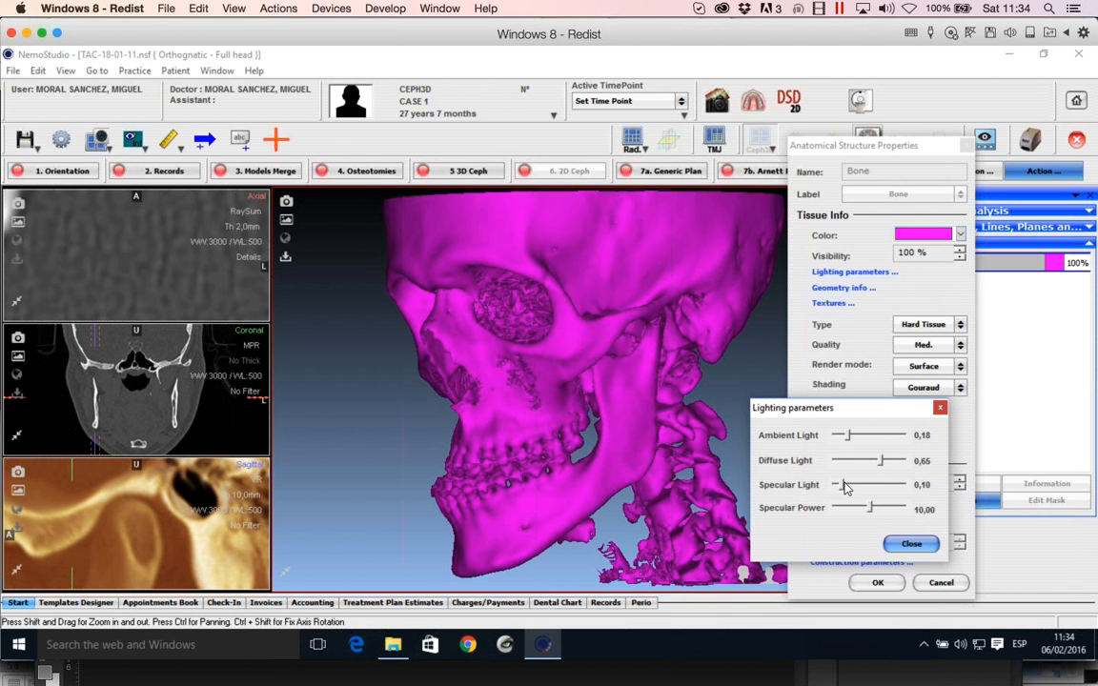
{"action": "mouse_move", "coordinate": [842, 486]}
{"action": "left_mouse_down"}
{"action": "mouse_move", "coordinate": [863, 491]}
{"action": "mouse_move", "coordinate": [841, 488]}
{"action": "left_mouse_up"}
{"action": "mouse_move", "coordinate": [871, 513]}
{"action": "left_mouse_down"}
{"action": "mouse_move", "coordinate": [835, 511]}
{"action": "mouse_move", "coordinate": [844, 486]}
{"action": "mouse_move", "coordinate": [860, 494]}
{"action": "mouse_move", "coordinate": [846, 492]}
{"action": "left_mouse_up"}
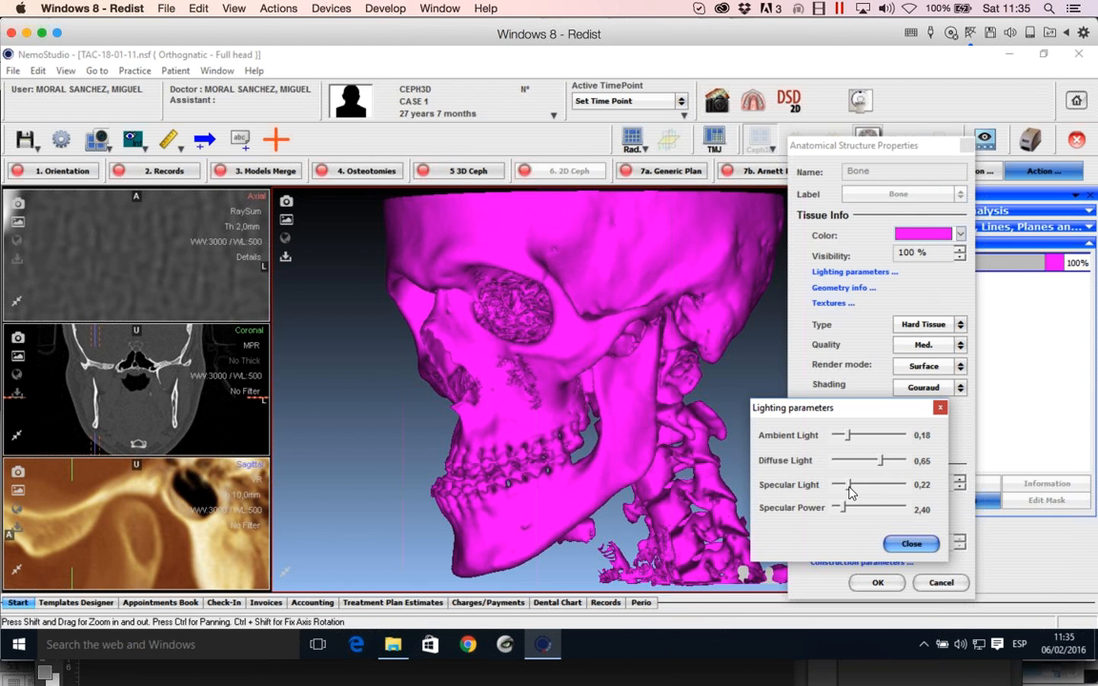
{"action": "left_click", "coordinate": [910, 544]}
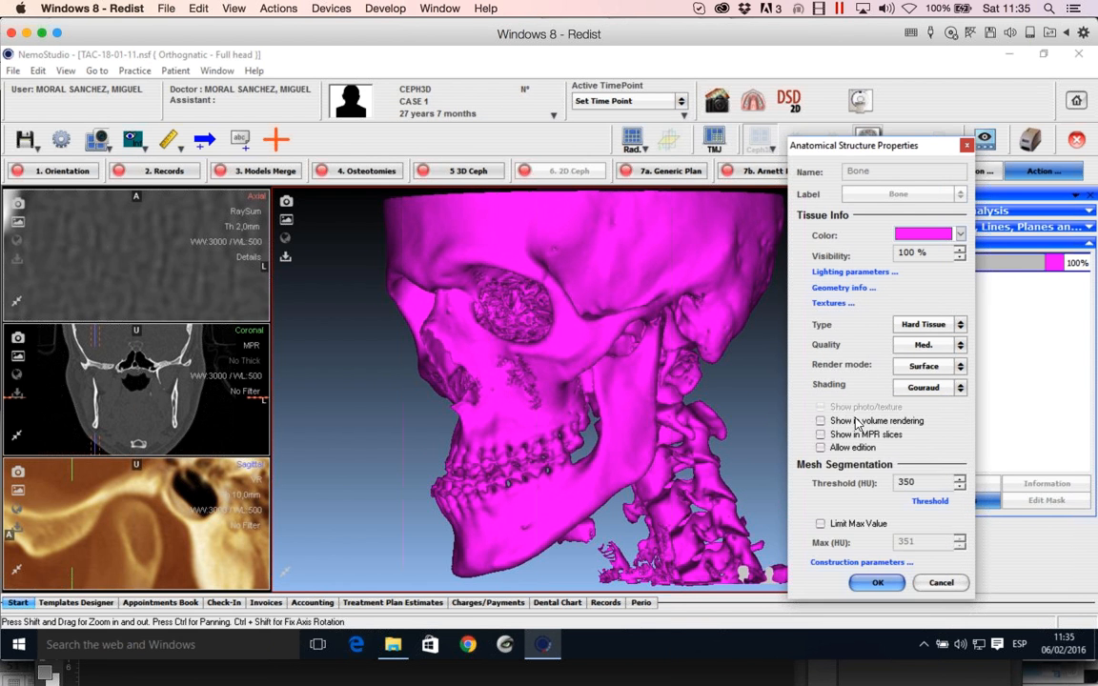
- Review the Bone mesh's geometry information and its texture options, leaving the texture settings unchanged
{"action": "left_click", "coordinate": [837, 289]}
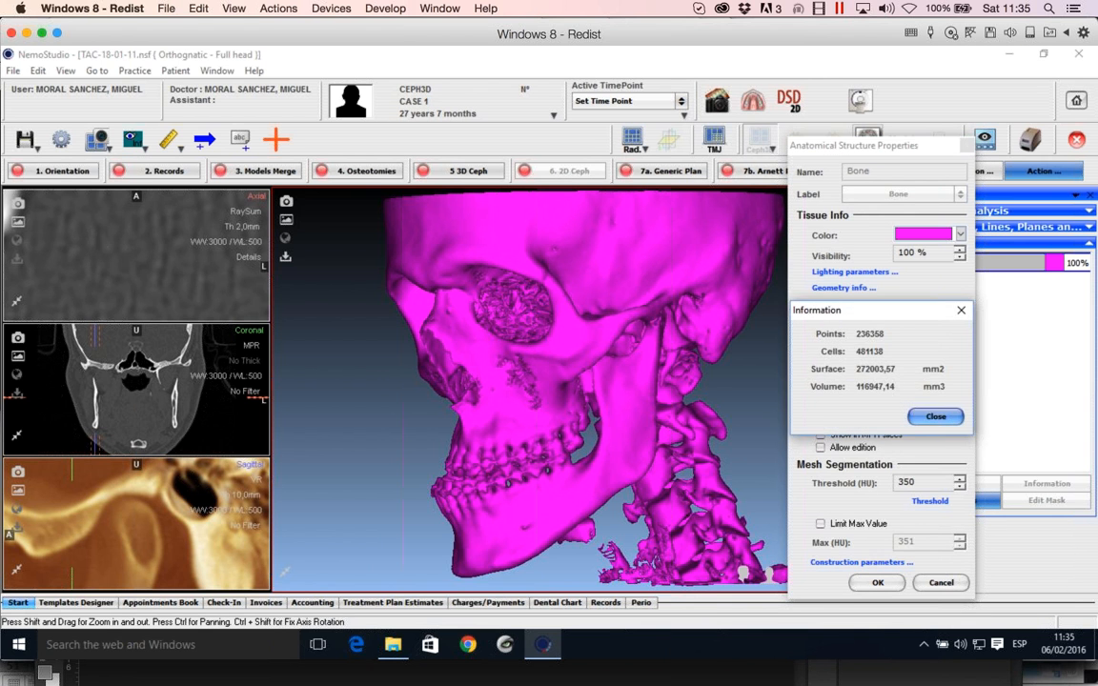
{"action": "left_click_drag", "start_coordinate": [829, 315], "coordinate": [834, 245]}
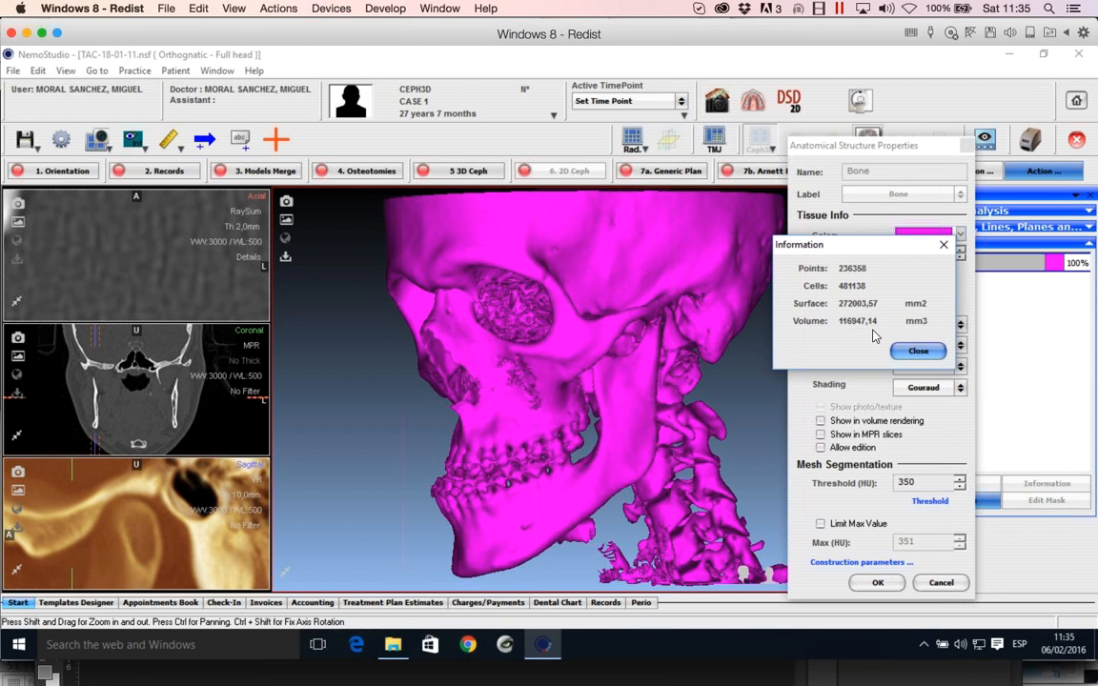
{"action": "left_click", "coordinate": [915, 351]}
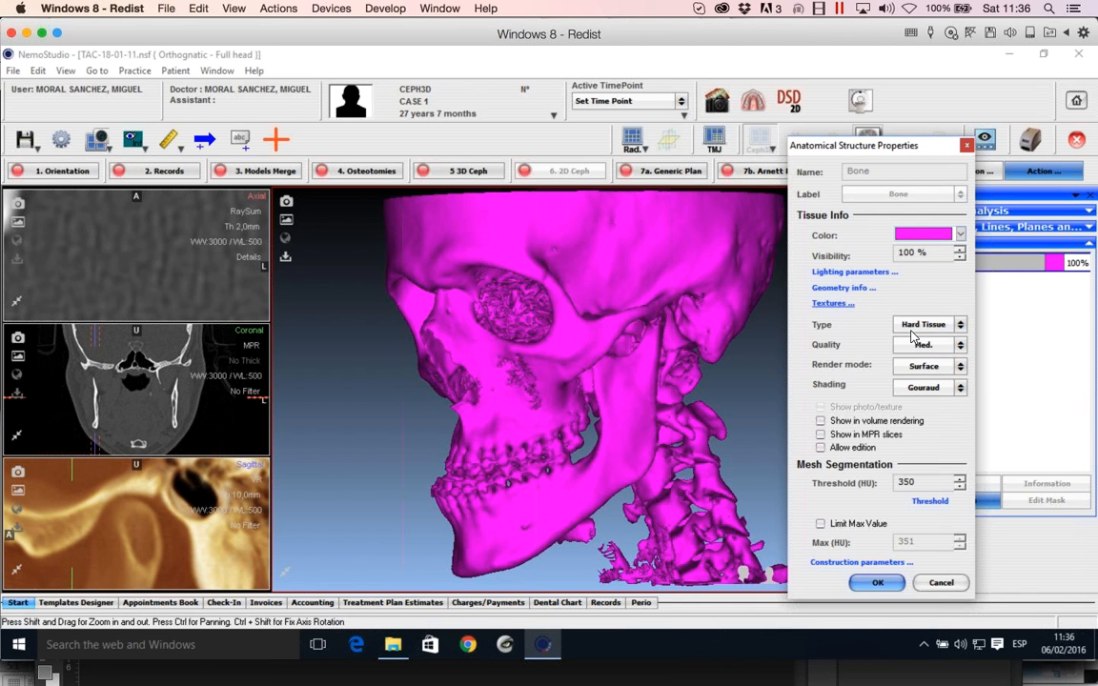
{"action": "left_click", "coordinate": [832, 304]}
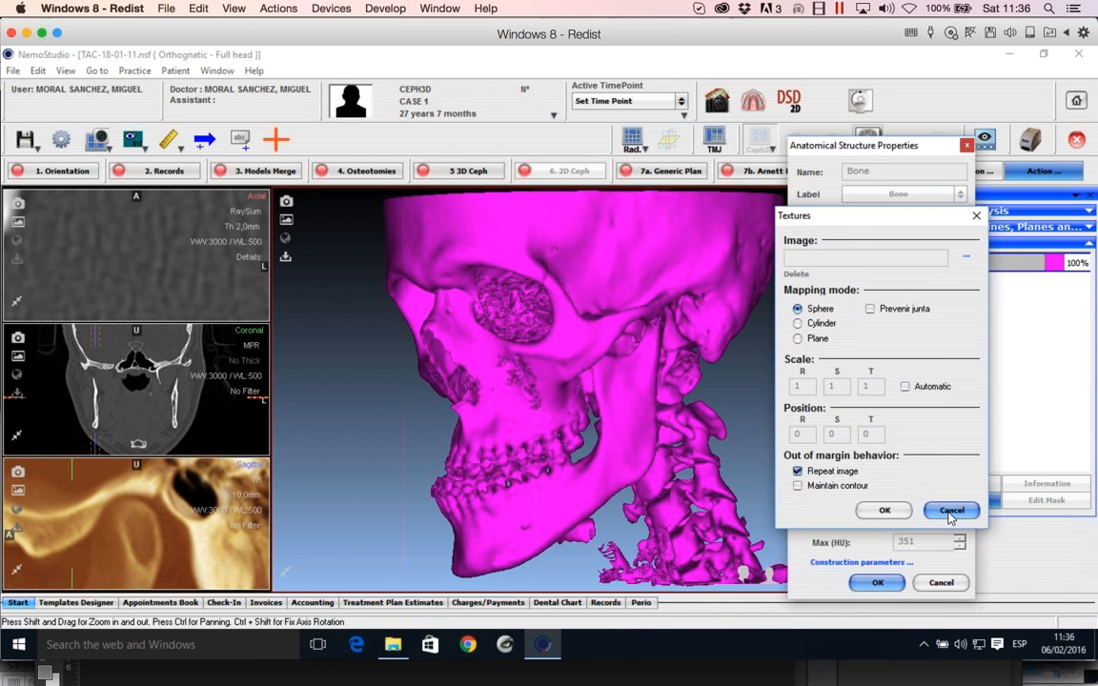
{"action": "left_click", "coordinate": [950, 513]}
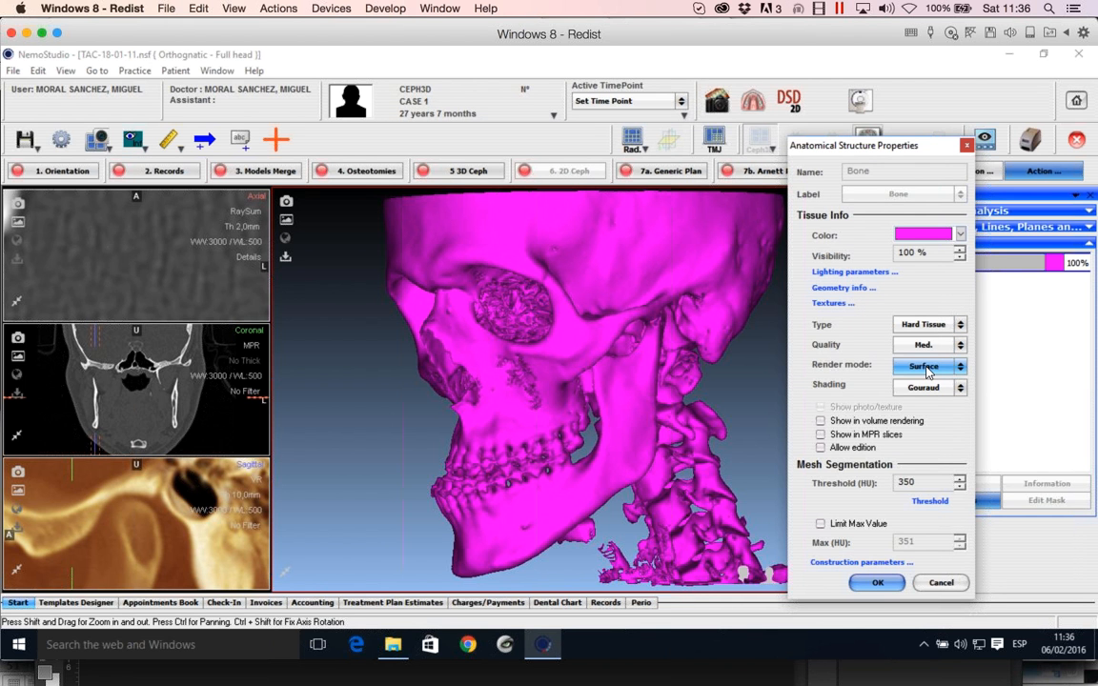
- Set the Bone structure's render mode to Points and examine the point model from the front, side, below and behind
{"action": "left_click", "coordinate": [927, 370]}
{"action": "left_click", "coordinate": [930, 386]}
{"action": "left_click", "coordinate": [877, 582]}
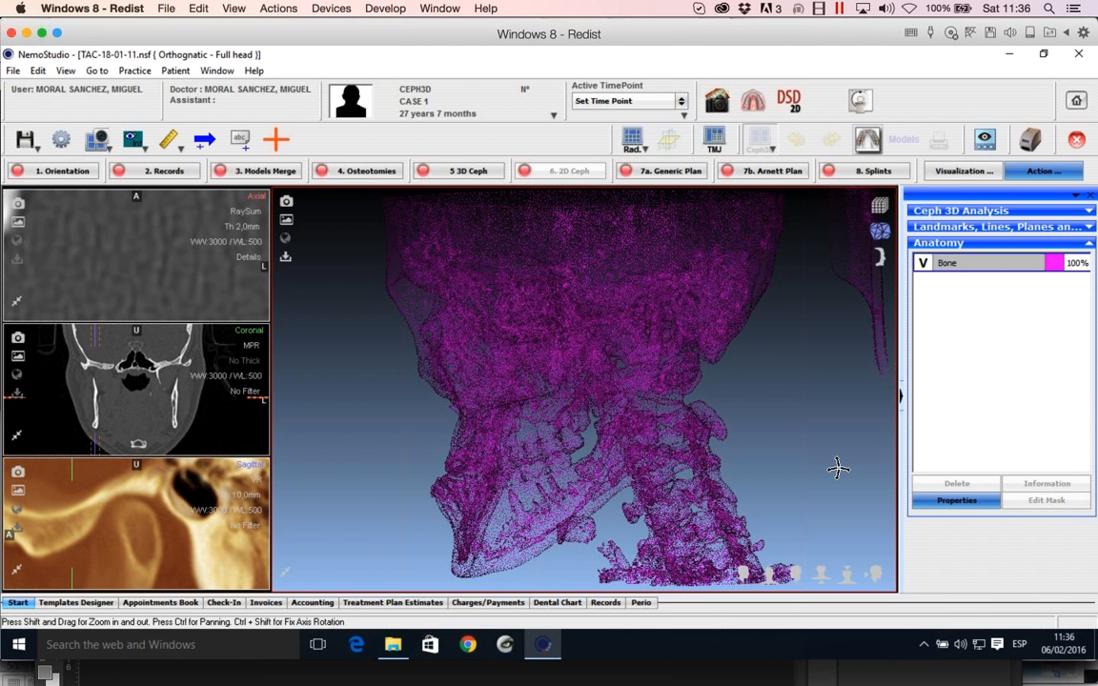
{"action": "left_click_drag", "start_coordinate": [837, 467], "coordinate": [763, 402]}
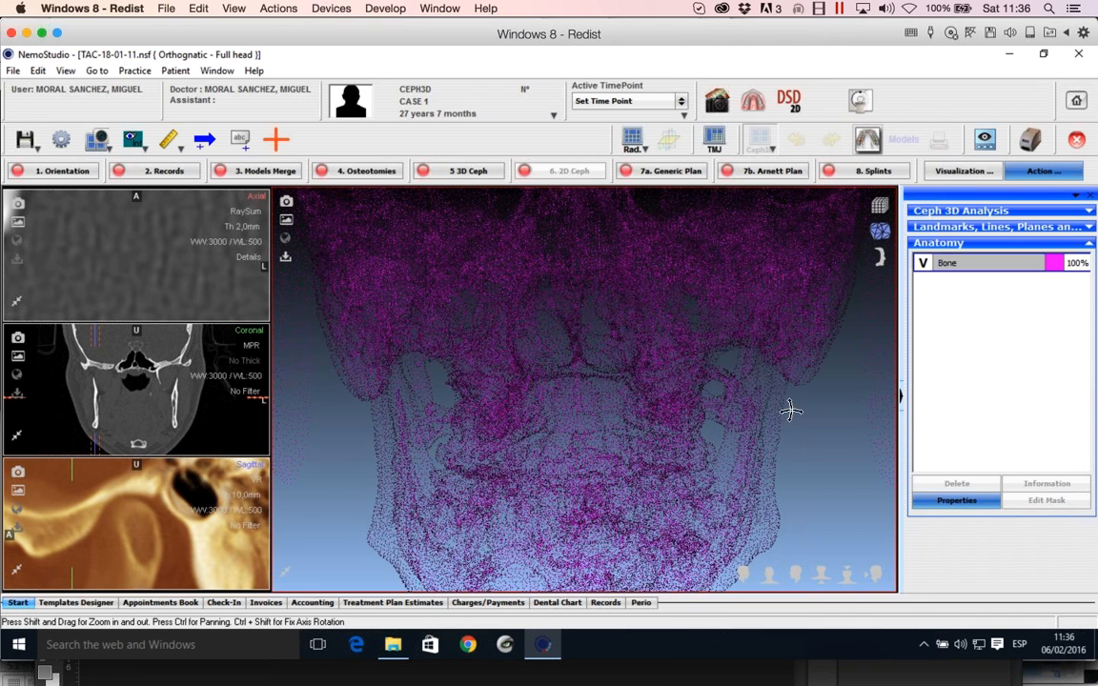
{"action": "left_click_drag", "start_coordinate": [719, 392], "coordinate": [692, 381]}
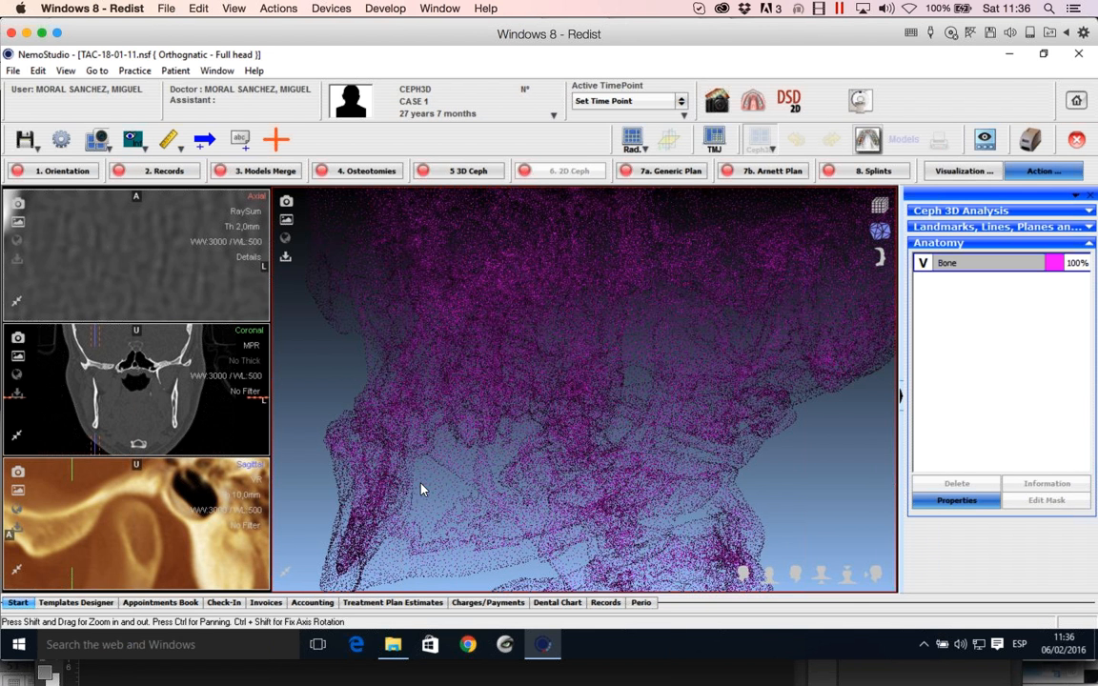
{"action": "left_click_drag", "start_coordinate": [466, 486], "coordinate": [515, 382]}
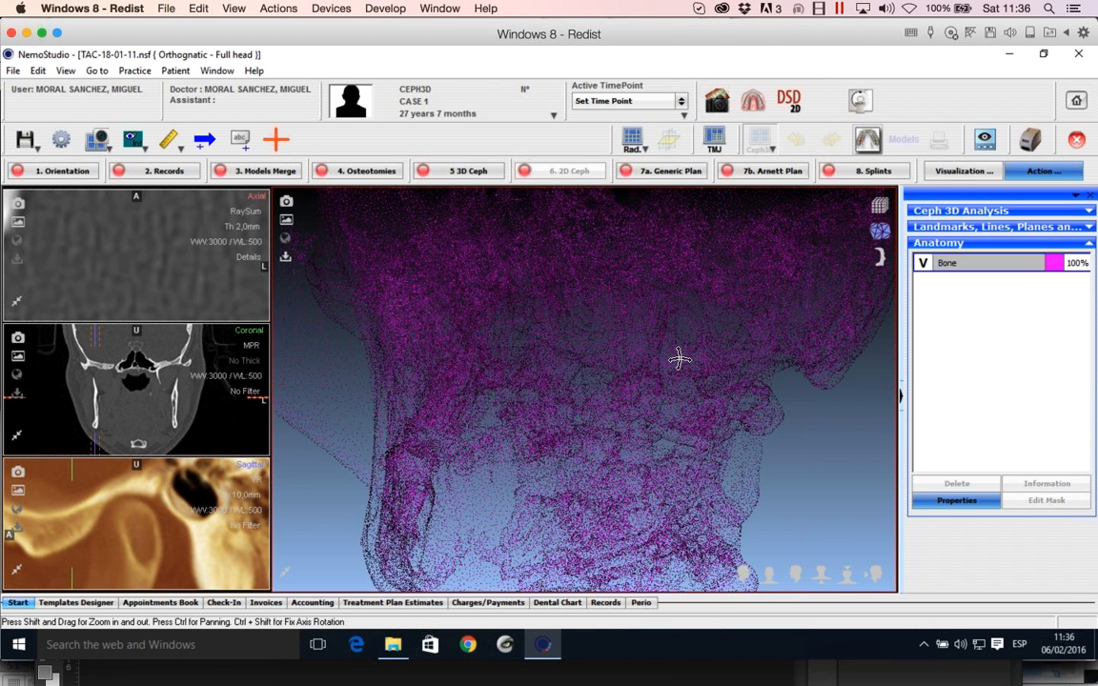
{"action": "left_click_drag", "start_coordinate": [679, 358], "coordinate": [686, 287]}
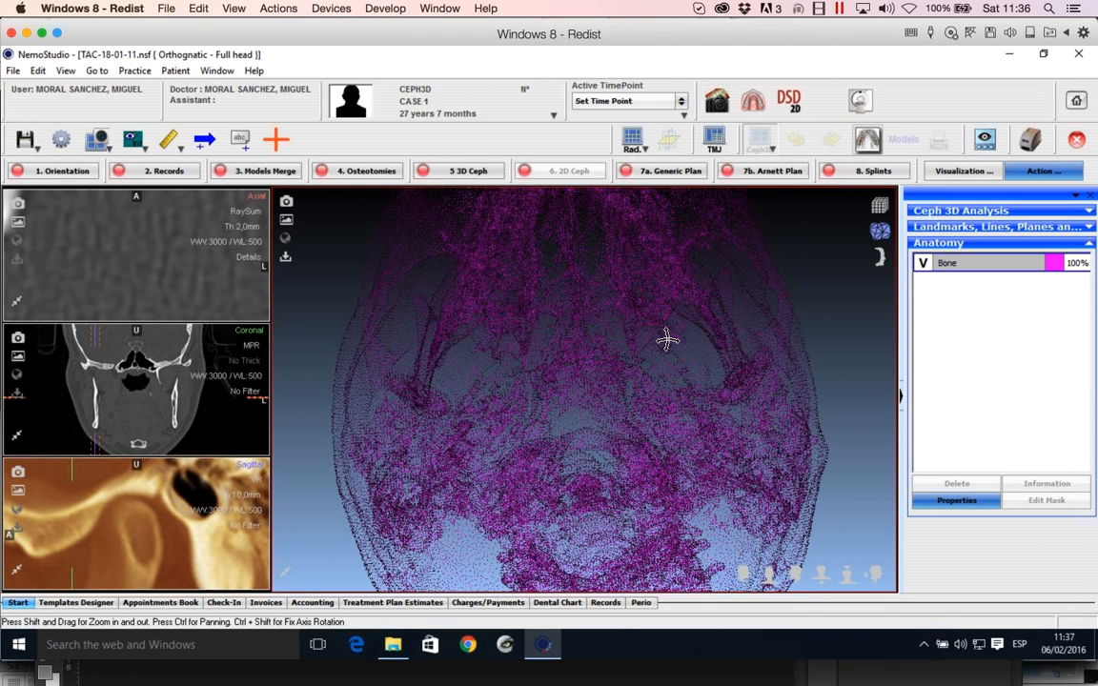
{"action": "left_click_drag", "start_coordinate": [667, 339], "coordinate": [738, 396]}
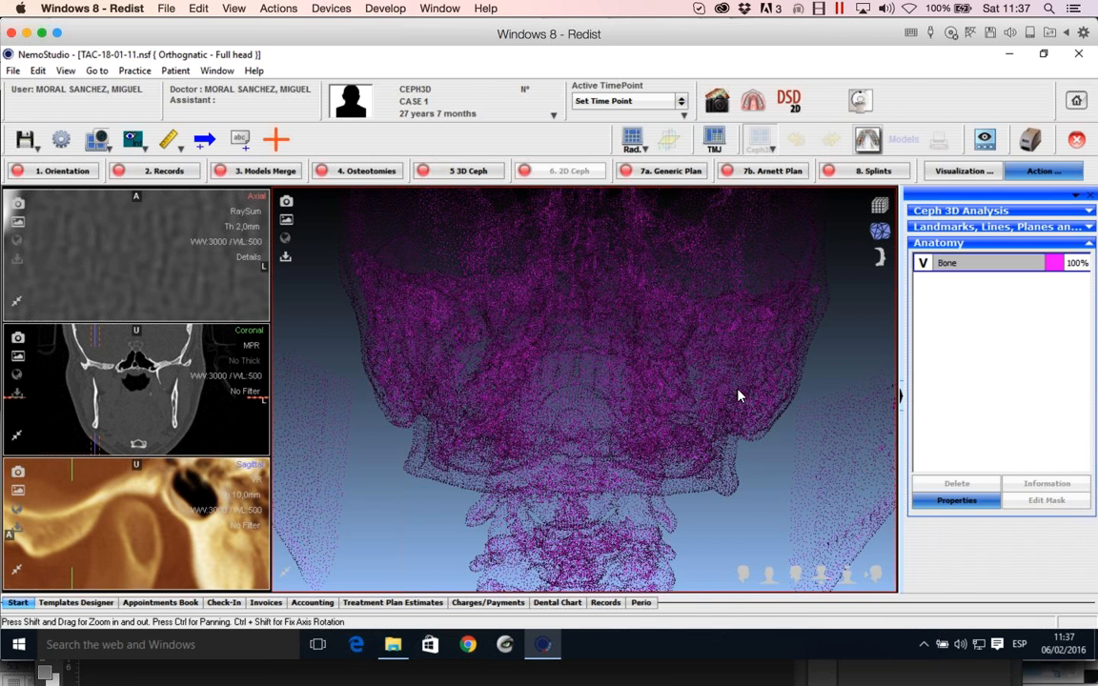
- Set the Bone structure's render mode to Wireframe and examine the mesh up close around the jaws and teeth
{"action": "left_click", "coordinate": [948, 508]}
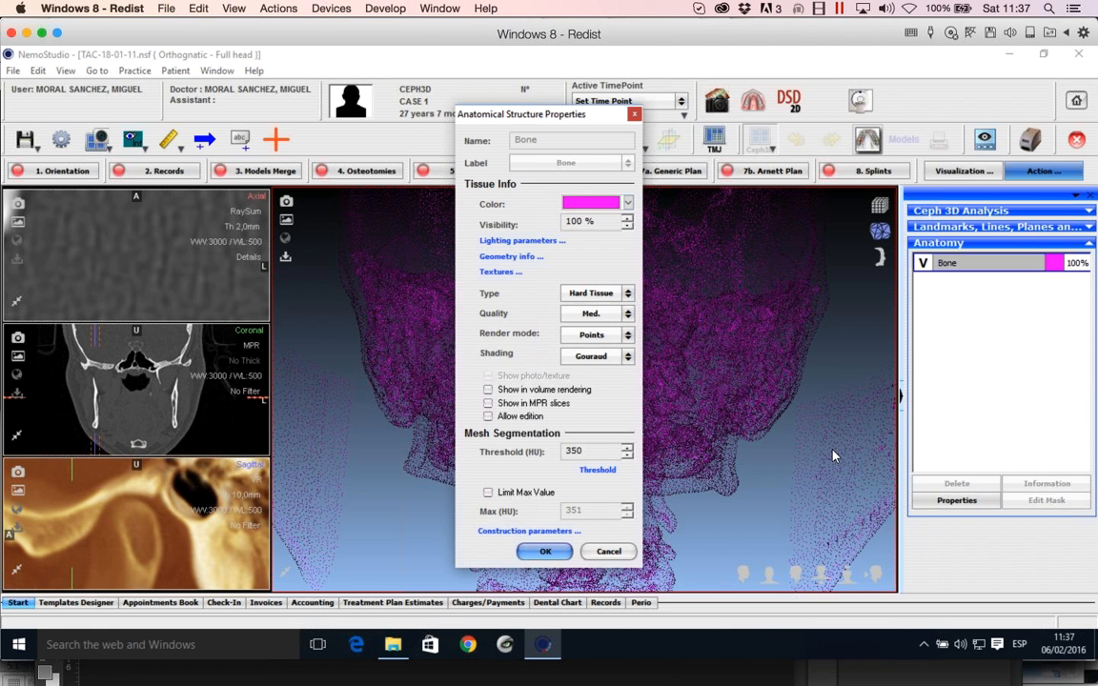
{"action": "left_click", "coordinate": [595, 336]}
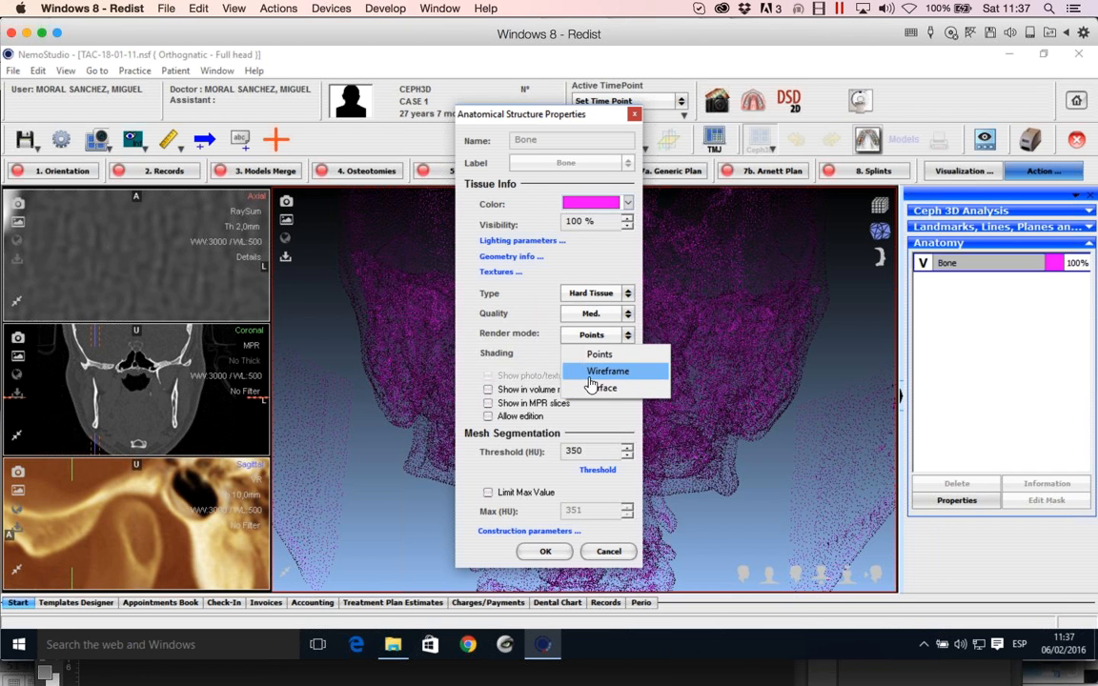
{"action": "left_click", "coordinate": [589, 376]}
{"action": "left_click", "coordinate": [544, 550]}
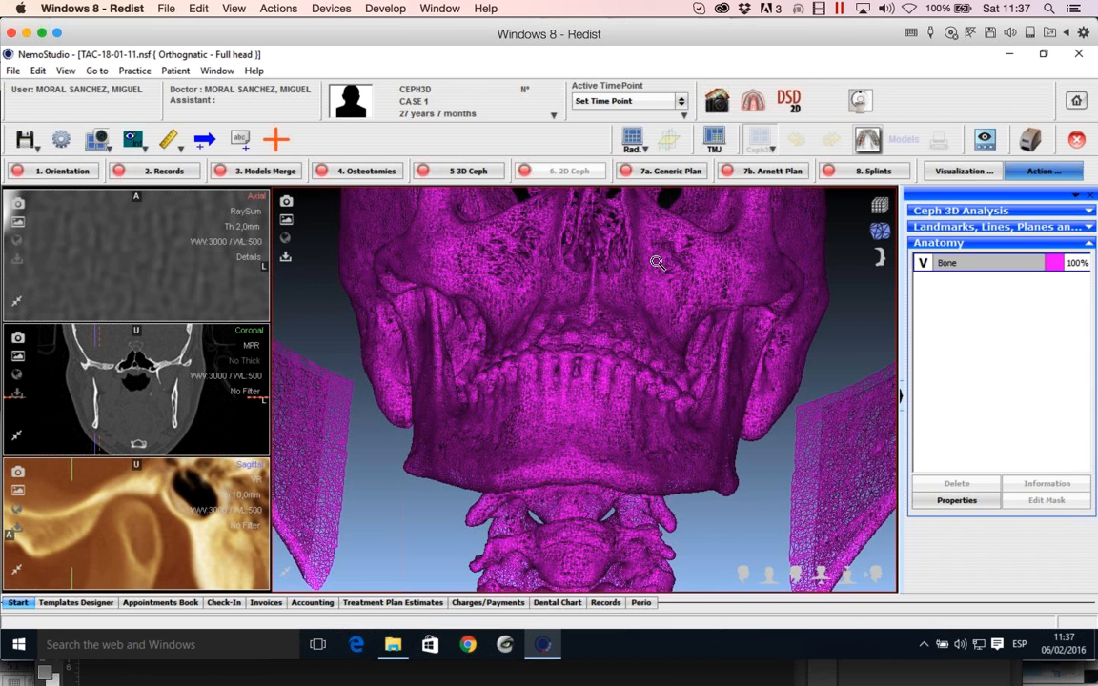
{"action": "scroll", "coordinate": [657, 262], "scroll_direction": "up", "scroll_amount": 5}
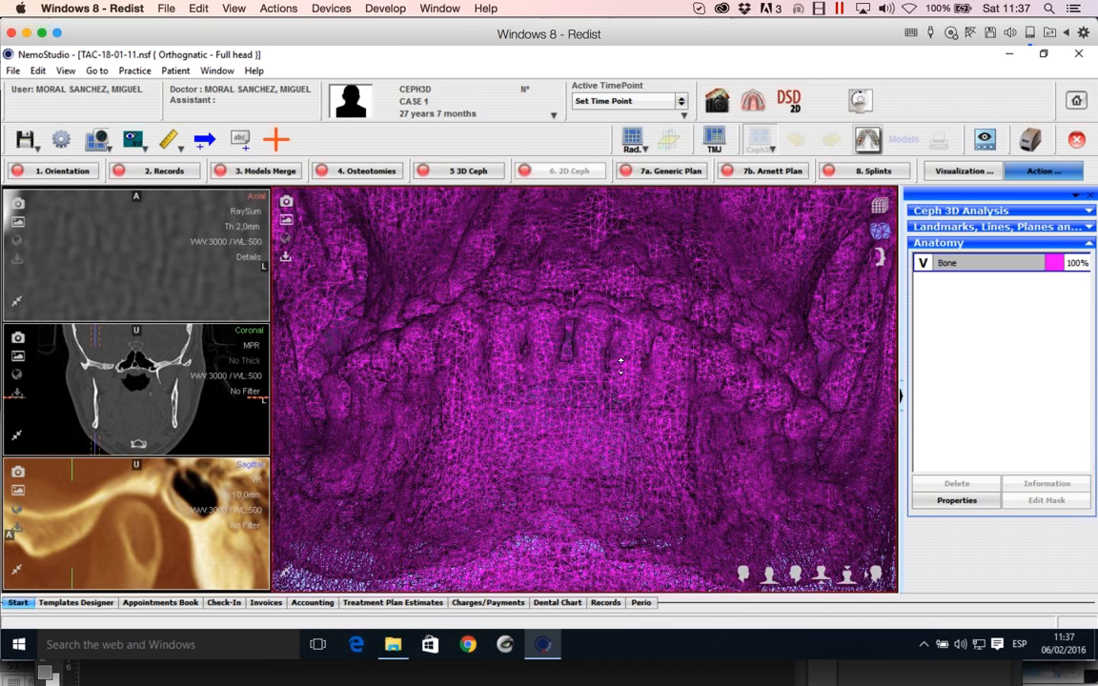
{"action": "scroll", "coordinate": [620, 362], "scroll_direction": "down", "scroll_amount": 5}
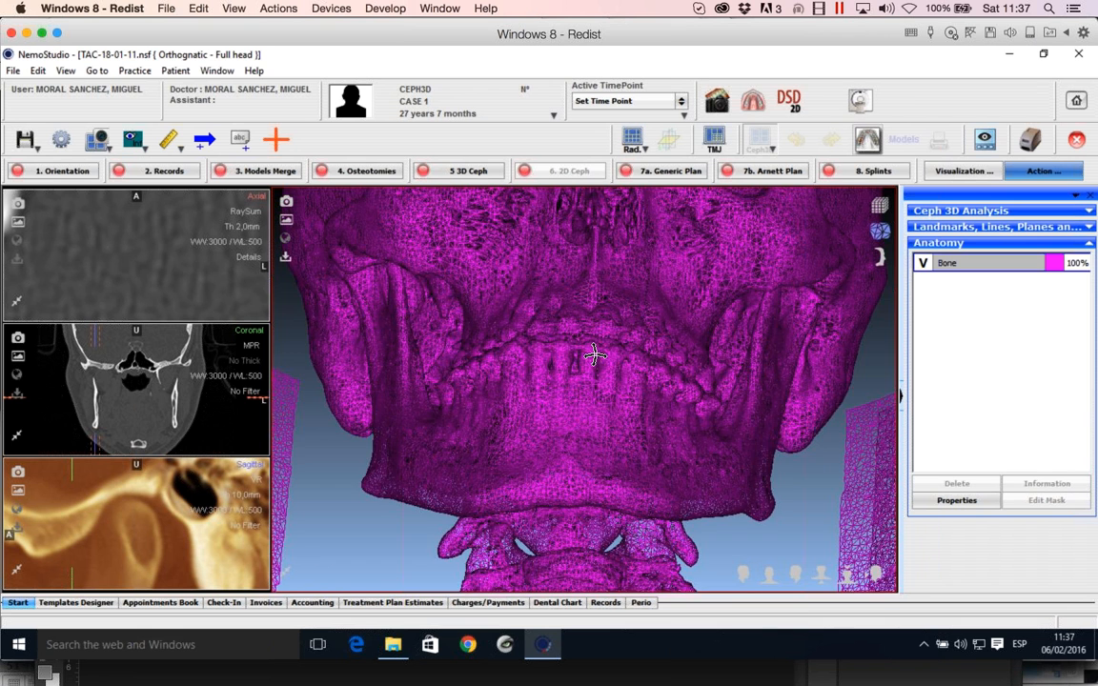
{"action": "left_click_drag", "start_coordinate": [595, 355], "coordinate": [618, 372]}
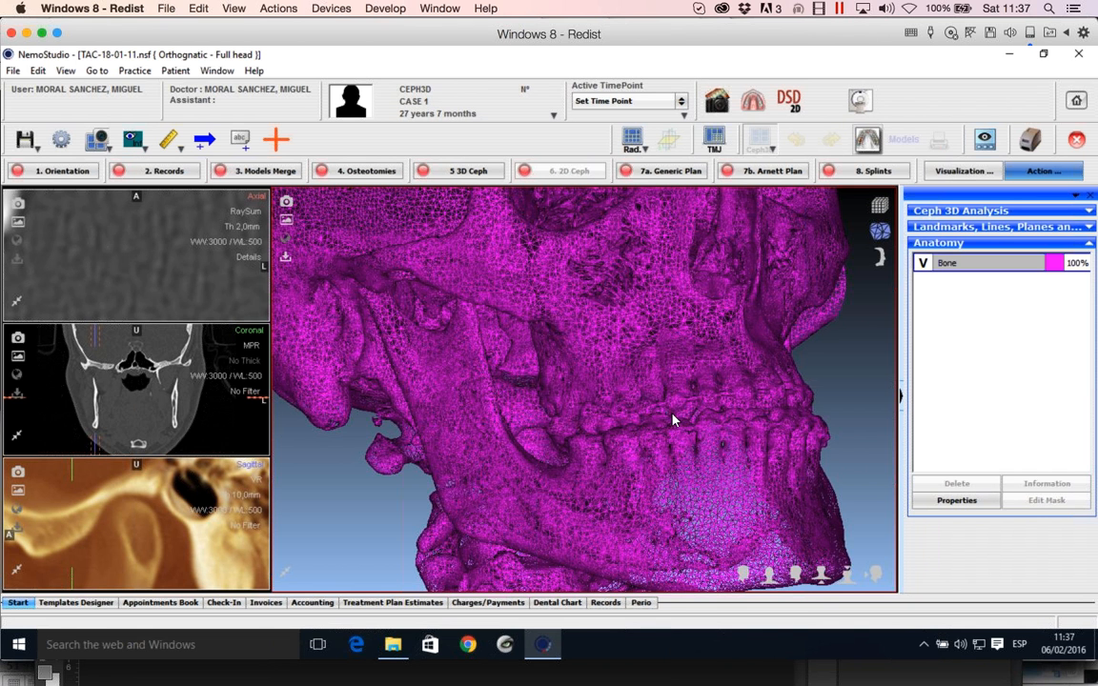
{"action": "left_click_drag", "start_coordinate": [669, 415], "coordinate": [726, 243]}
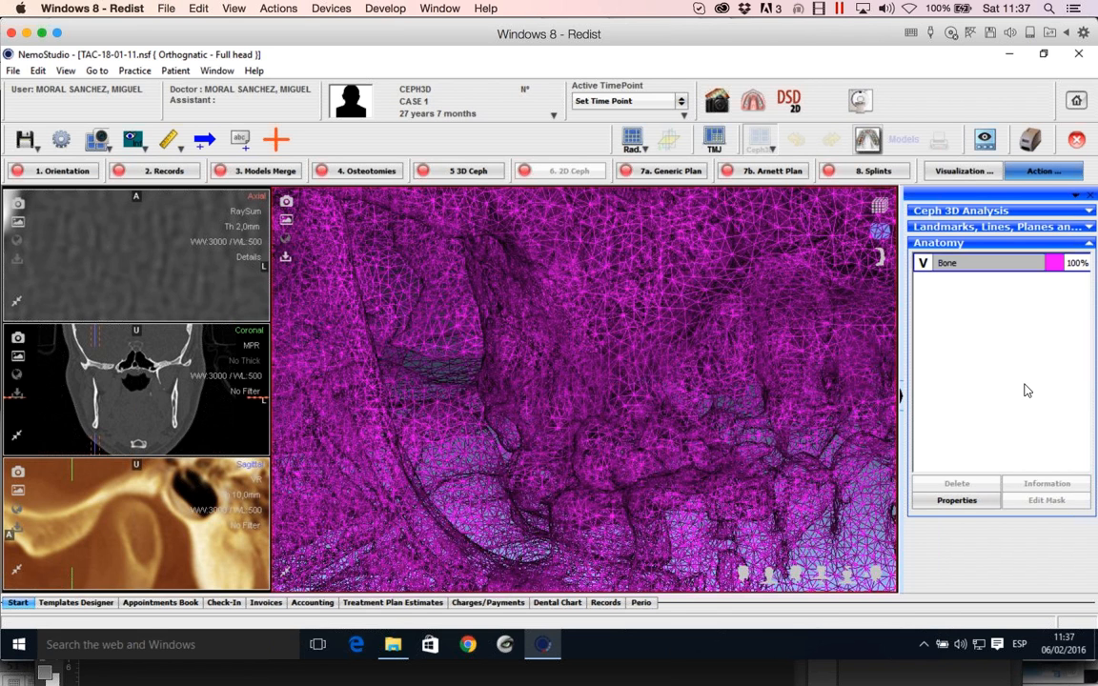
- Set the Bone structure's shading to None and render mode to Surface, and examine the faceted surface up close
{"action": "left_click", "coordinate": [957, 501]}
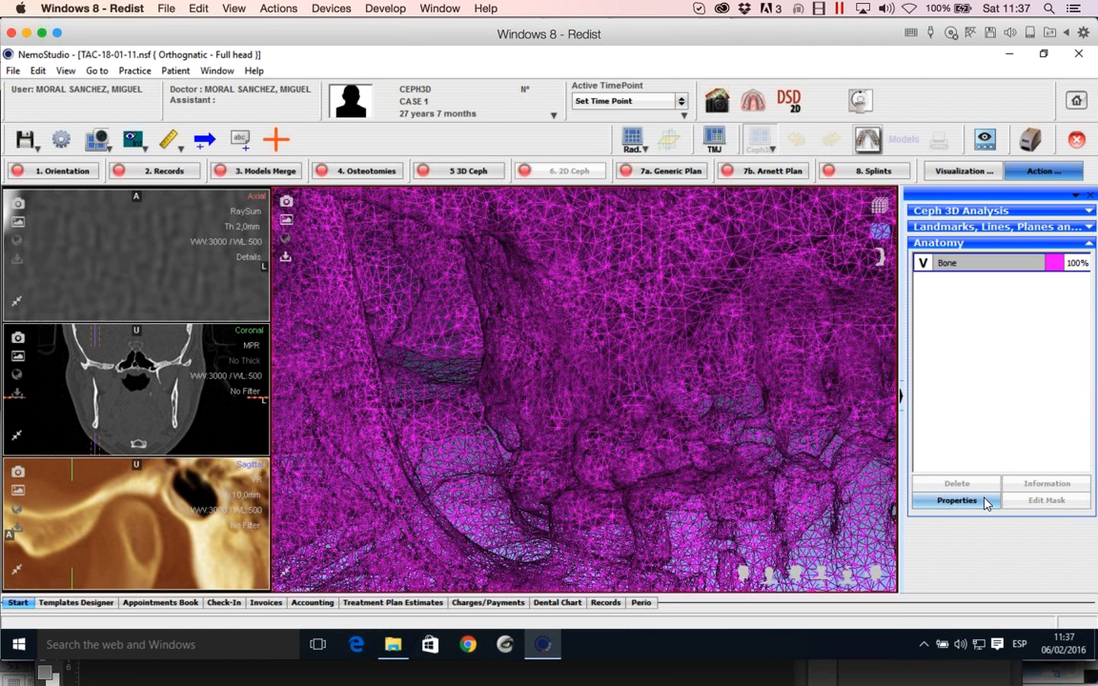
{"action": "left_click", "coordinate": [610, 357]}
{"action": "left_click", "coordinate": [598, 376]}
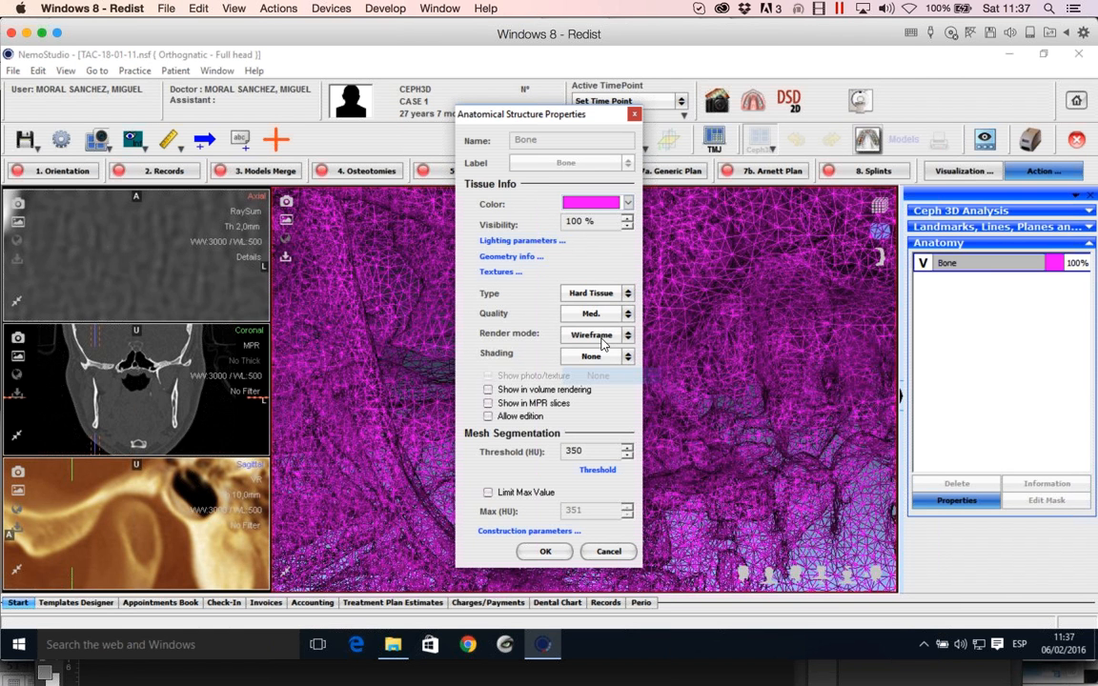
{"action": "left_click", "coordinate": [591, 334]}
{"action": "left_click", "coordinate": [610, 389]}
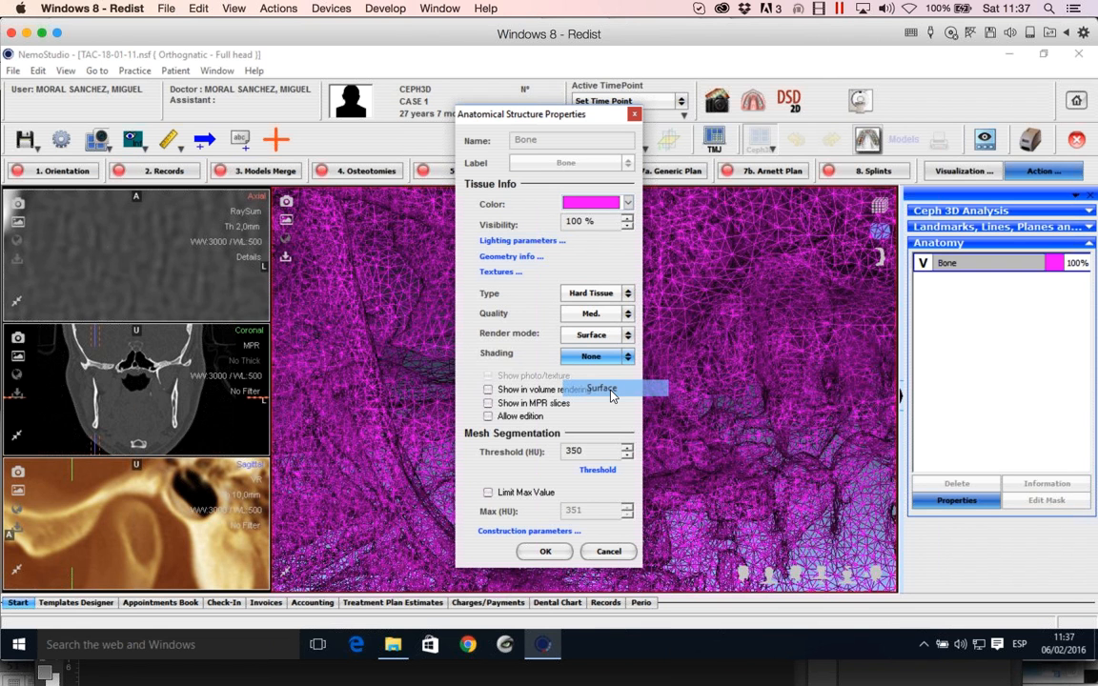
{"action": "left_click", "coordinate": [545, 553]}
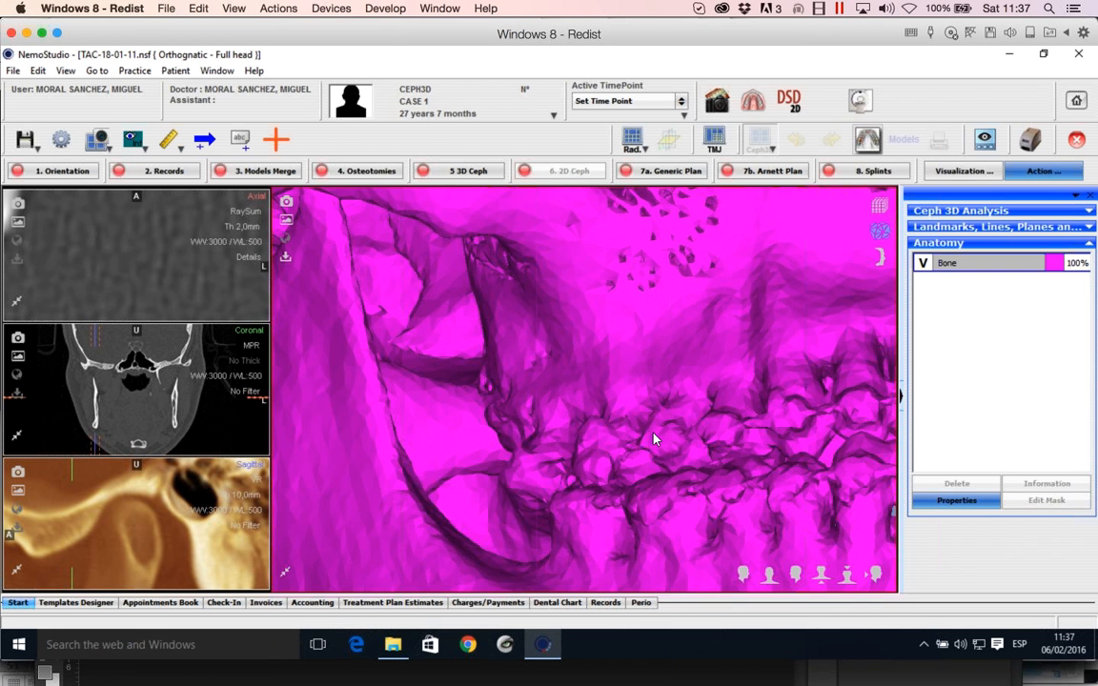
{"action": "left_click_drag", "start_coordinate": [653, 419], "coordinate": [699, 243]}
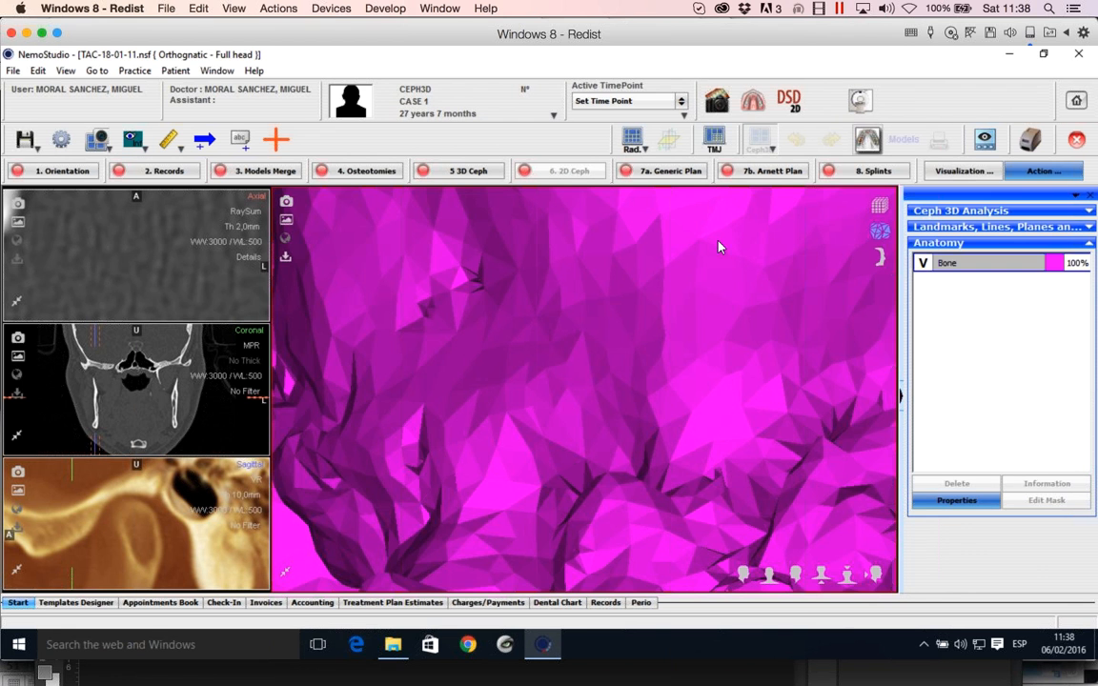
{"action": "middle_click_drag", "start_coordinate": [711, 262], "coordinate": [658, 336]}
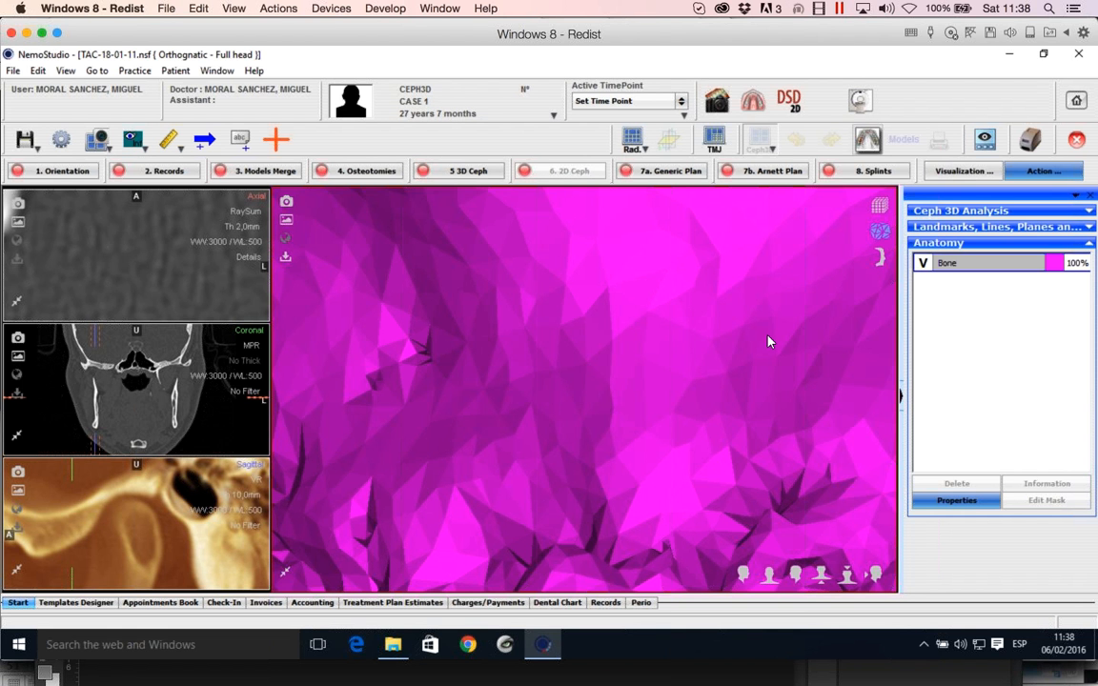
- Set the Bone structure's shading to Gouraud and examine the smoothed skull from the side and the front
{"action": "left_click", "coordinate": [954, 500]}
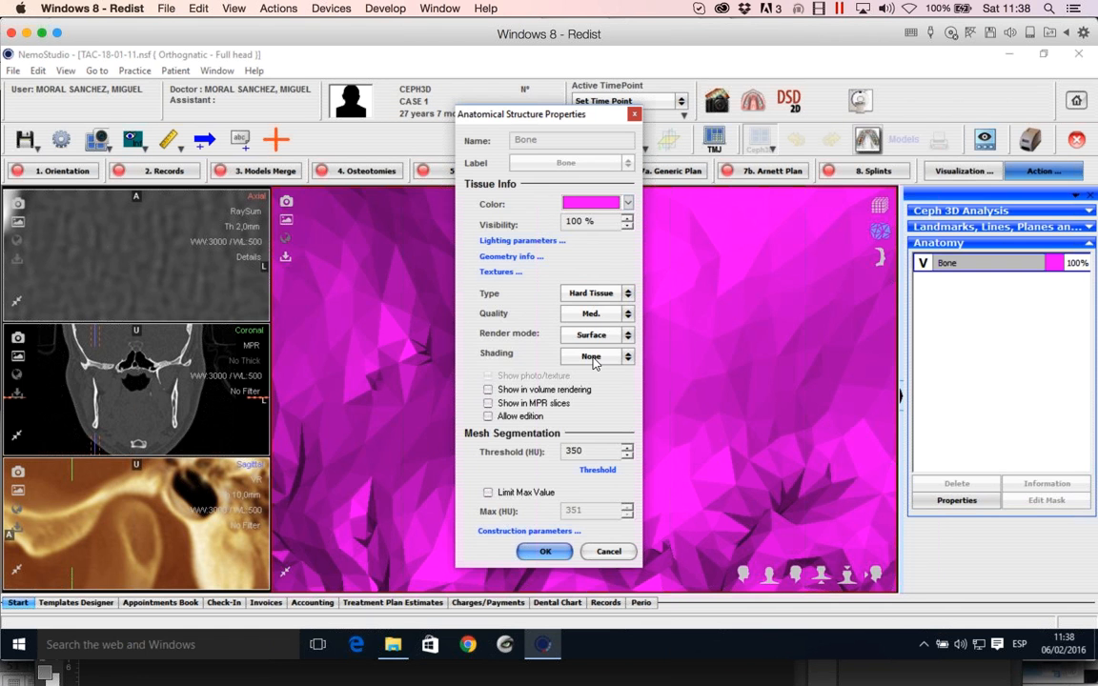
{"action": "left_click", "coordinate": [593, 357]}
{"action": "left_click", "coordinate": [602, 400]}
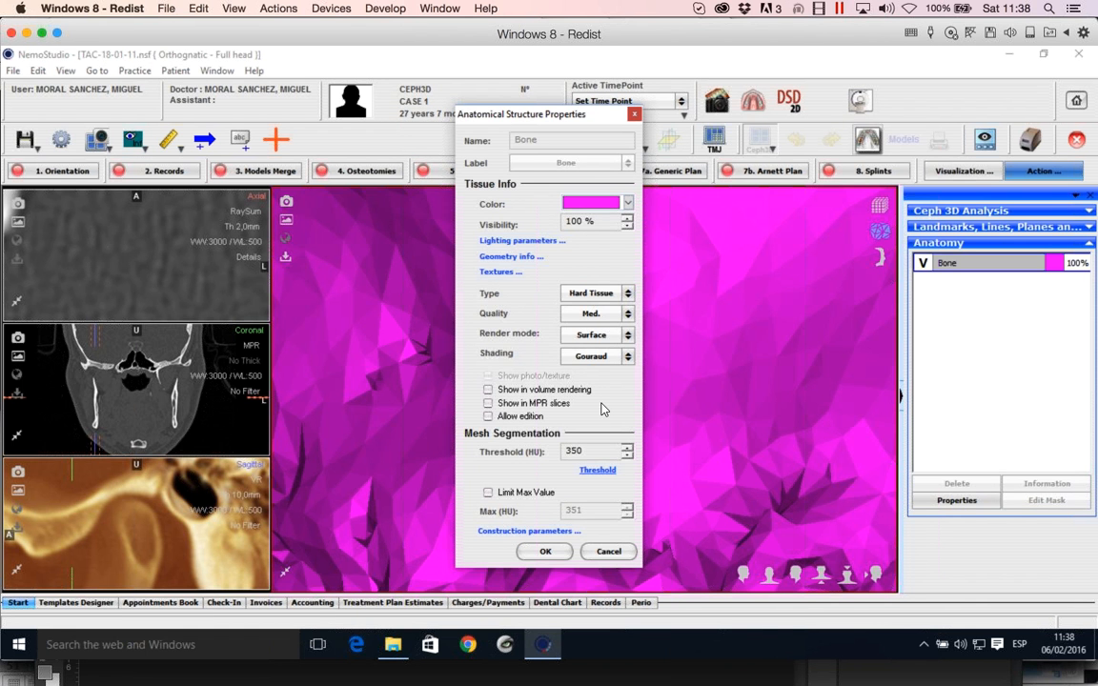
{"action": "left_click_drag", "start_coordinate": [574, 114], "coordinate": [318, 134]}
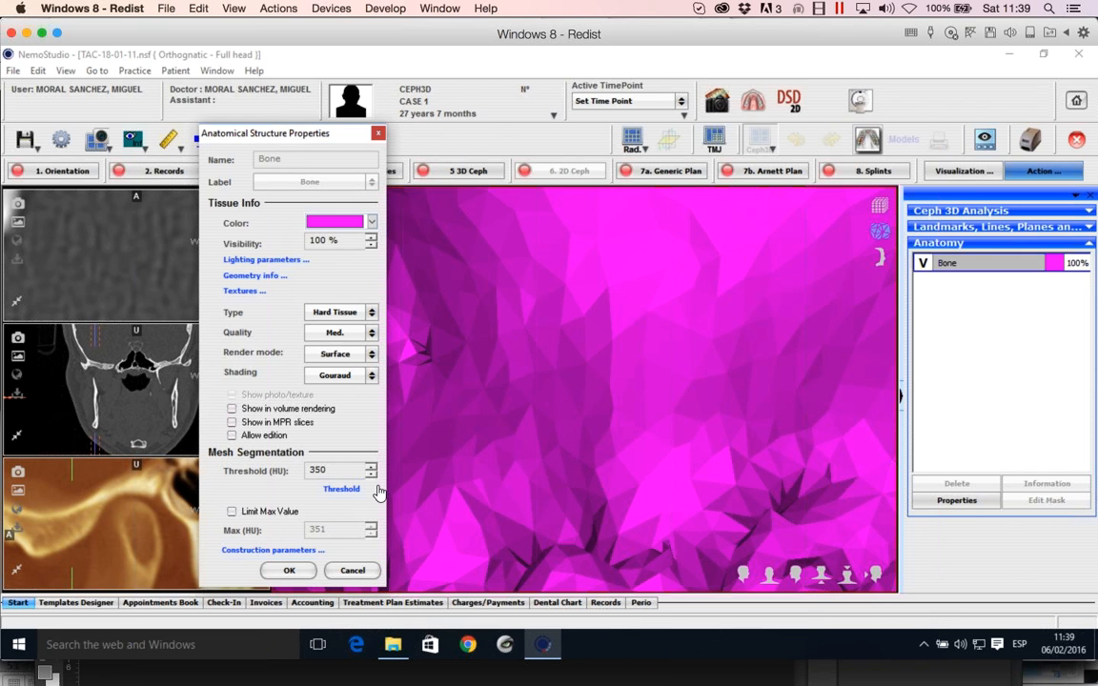
{"action": "left_click", "coordinate": [288, 569]}
{"action": "right_click_drag", "start_coordinate": [666, 430], "coordinate": [661, 522]}
{"action": "mouse_move", "coordinate": [664, 438]}
{"action": "left_mouse_down"}
{"action": "mouse_move", "coordinate": [667, 426]}
{"action": "mouse_move", "coordinate": [652, 424]}
{"action": "left_mouse_up"}
{"action": "right_click_drag", "start_coordinate": [683, 487], "coordinate": [678, 532]}
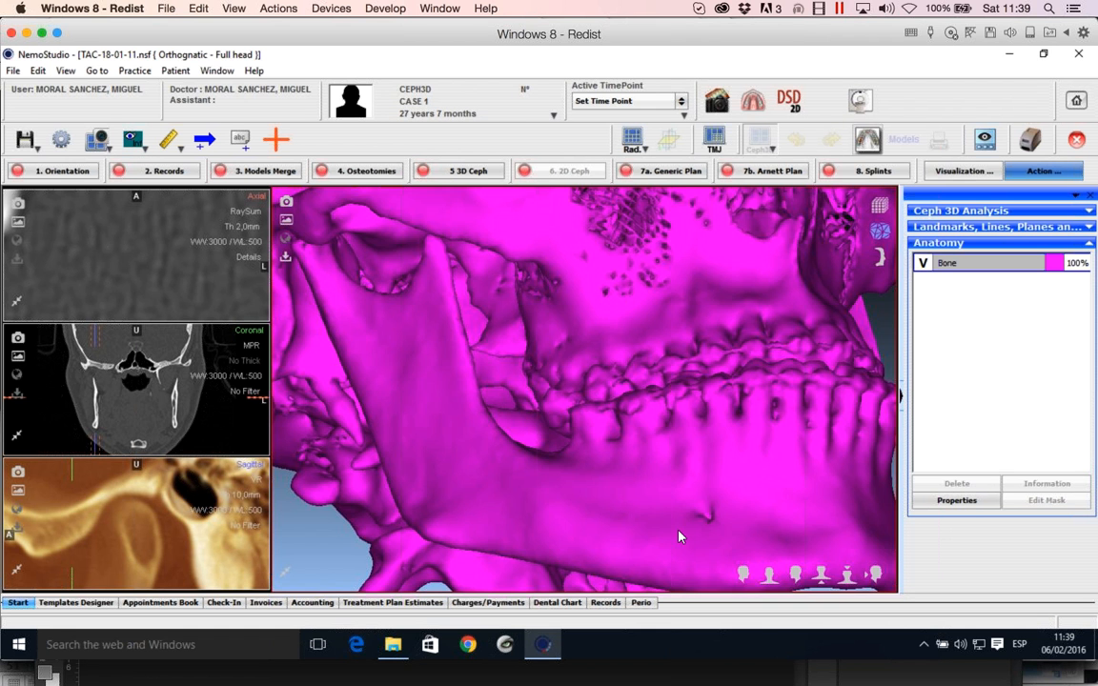
{"action": "left_click_drag", "start_coordinate": [679, 536], "coordinate": [661, 499]}
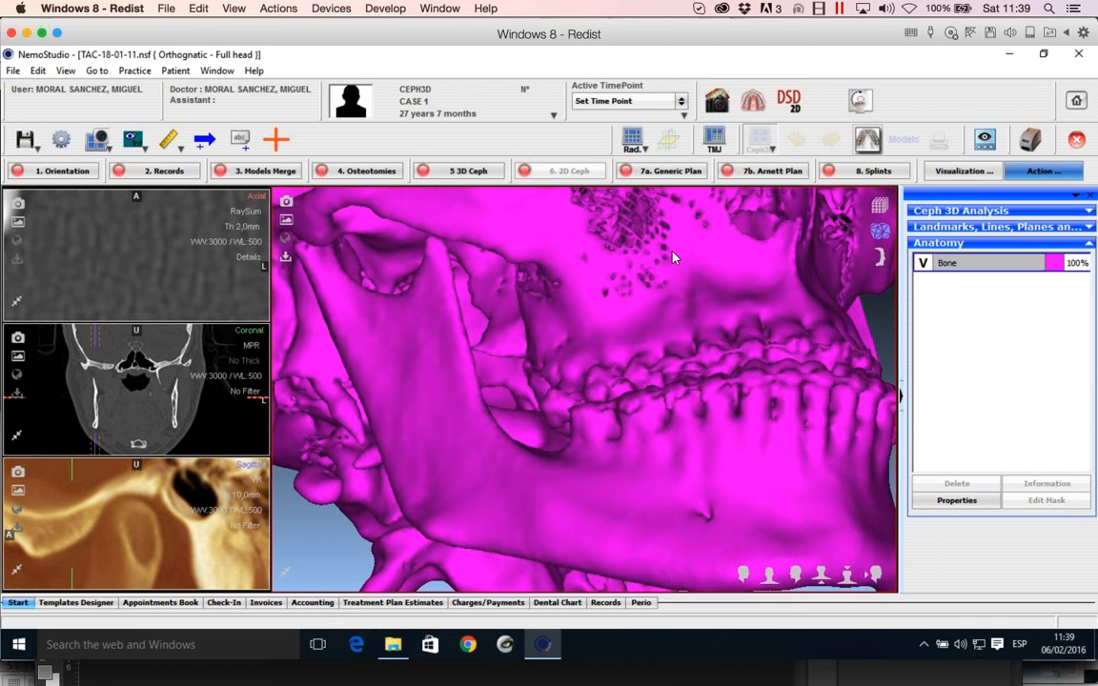
{"action": "right_click_drag", "start_coordinate": [672, 257], "coordinate": [652, 463]}
{"action": "left_click_drag", "start_coordinate": [652, 458], "coordinate": [578, 444]}
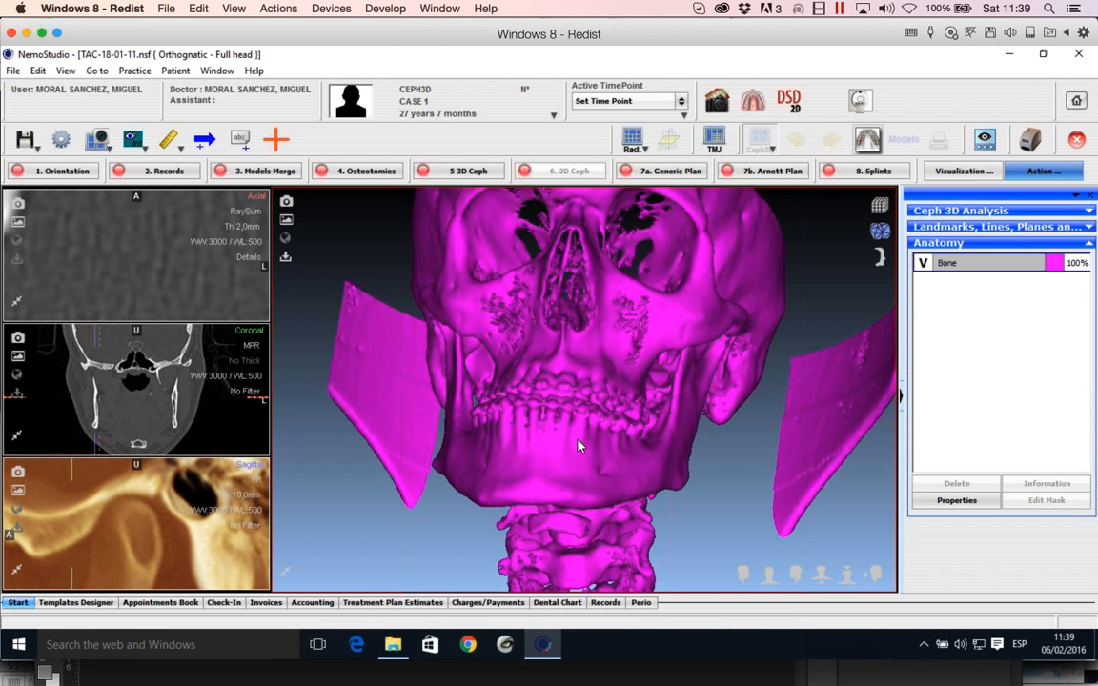
- Try the Show in MPR slices option for the Bone and view its segmentation threshold preview, discarding the changes
{"action": "left_click", "coordinate": [956, 500]}
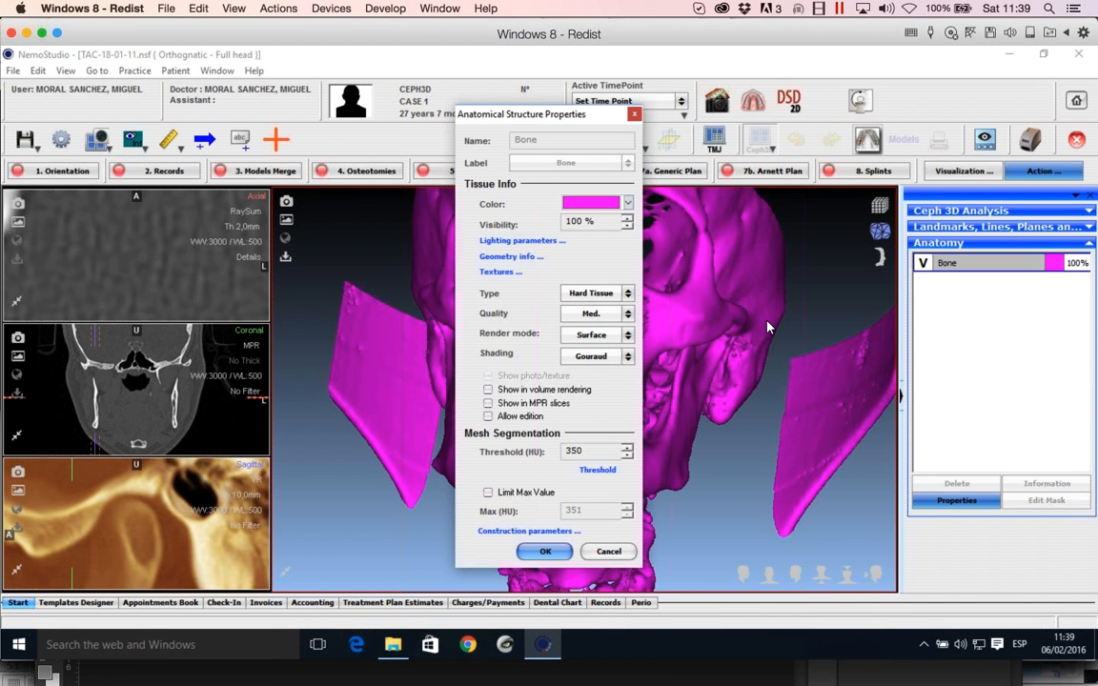
{"action": "left_click", "coordinate": [551, 393]}
{"action": "left_click", "coordinate": [515, 392]}
{"action": "left_click", "coordinate": [519, 403]}
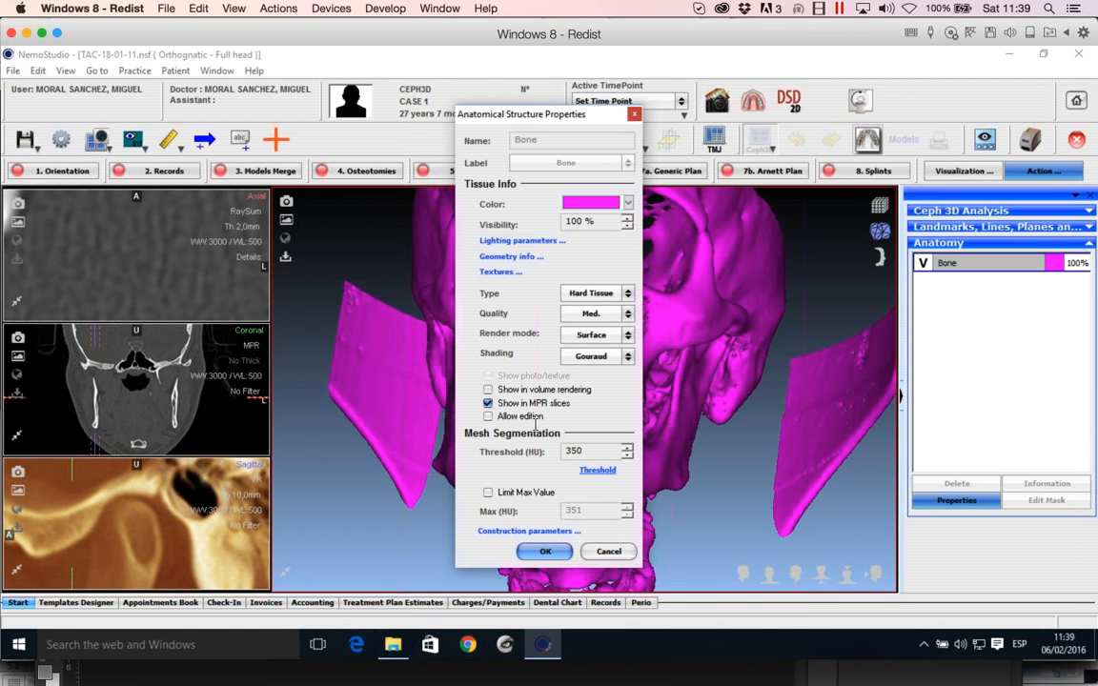
{"action": "left_click", "coordinate": [596, 472]}
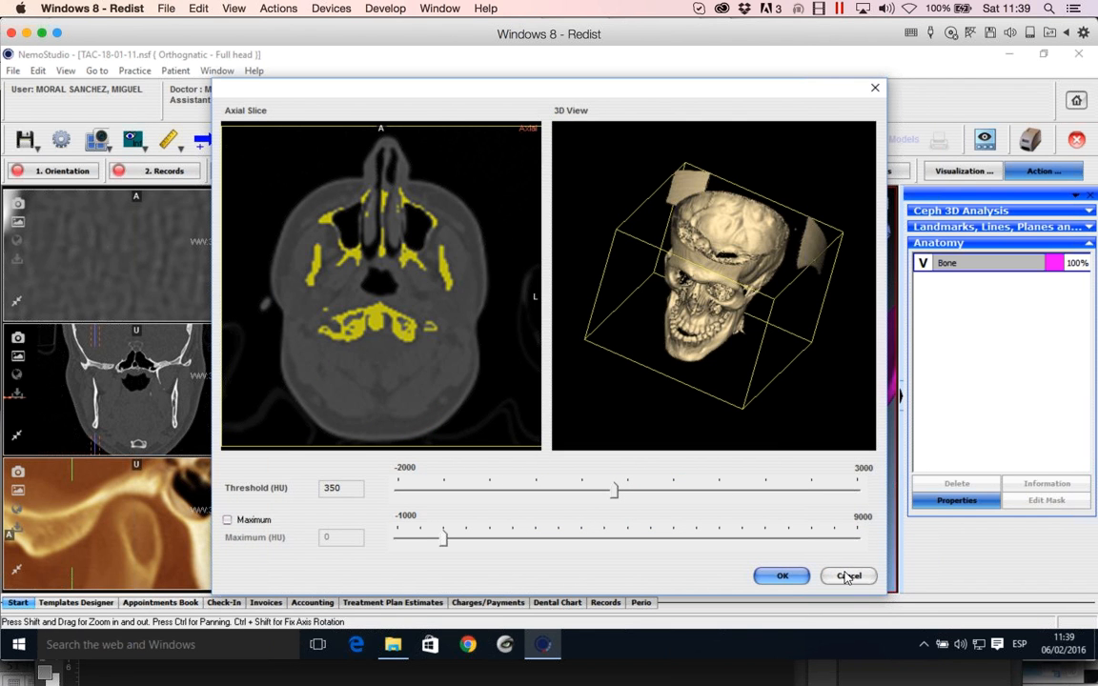
{"action": "left_click", "coordinate": [848, 576]}
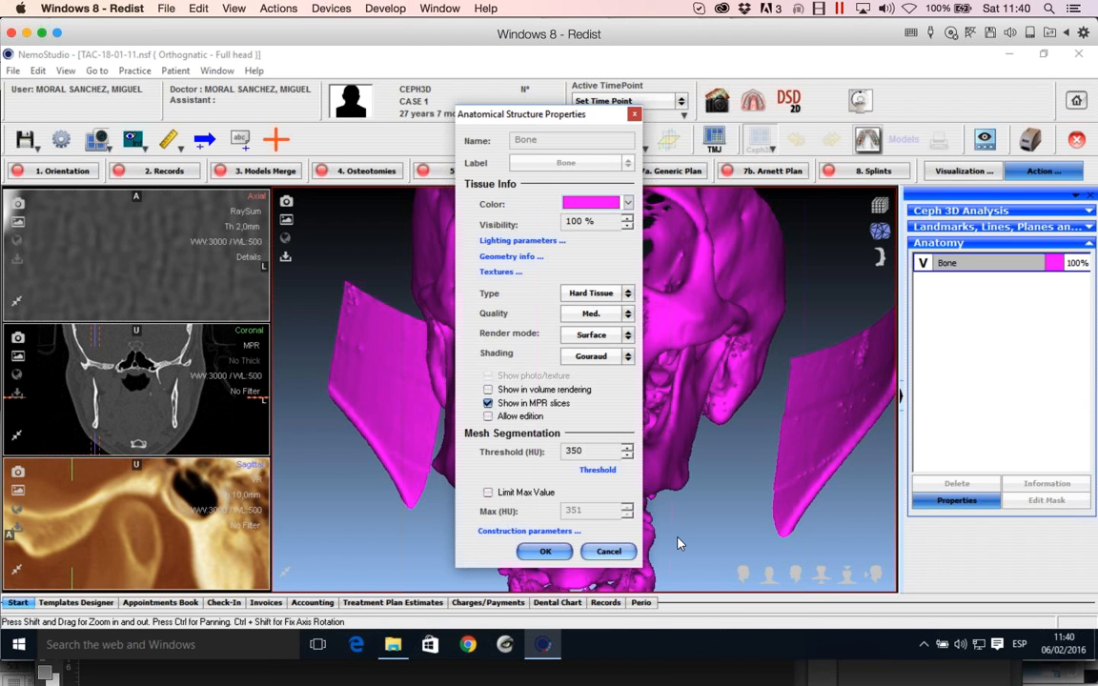
{"action": "left_click", "coordinate": [610, 553]}
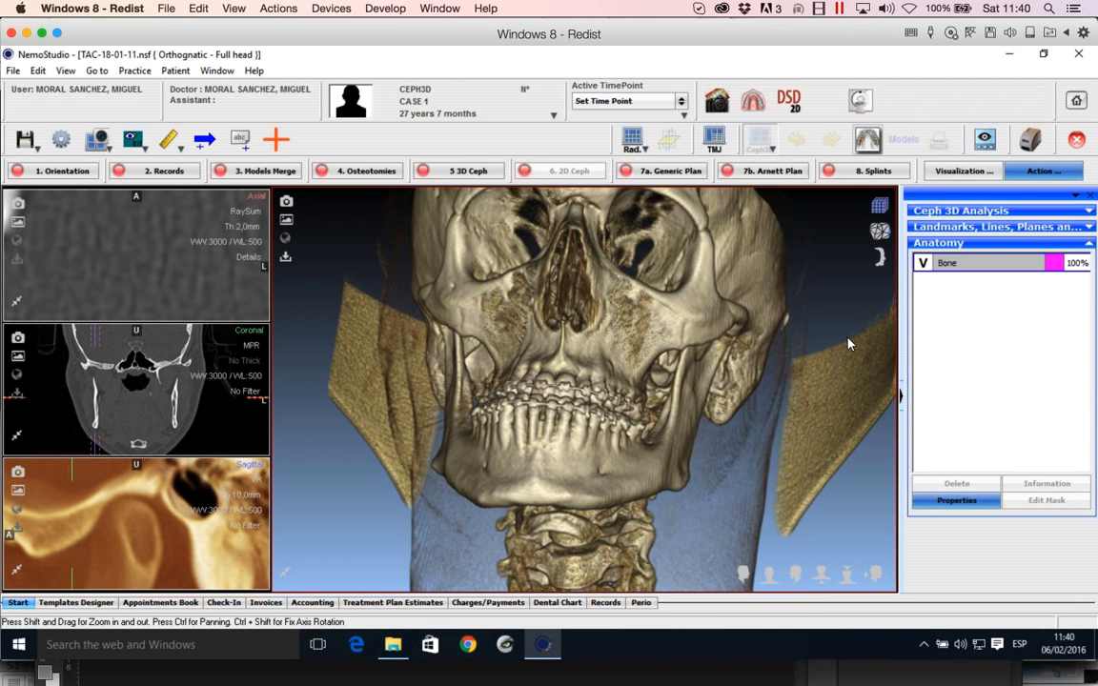
- Show the skull as a volume rendering and turn the whole head to a side profile
{"action": "left_click_drag", "start_coordinate": [809, 343], "coordinate": [728, 341]}
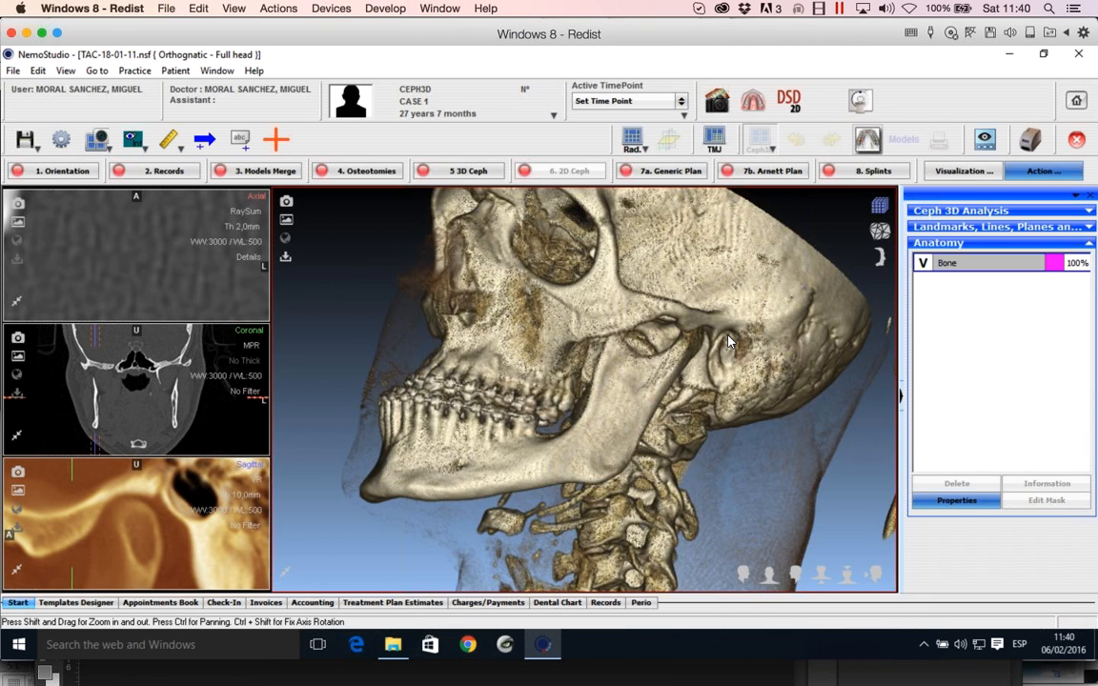
{"action": "scroll", "coordinate": [764, 421], "scroll_direction": "down", "scroll_amount": 3}
{"action": "left_click_drag", "start_coordinate": [727, 393], "coordinate": [855, 448]}
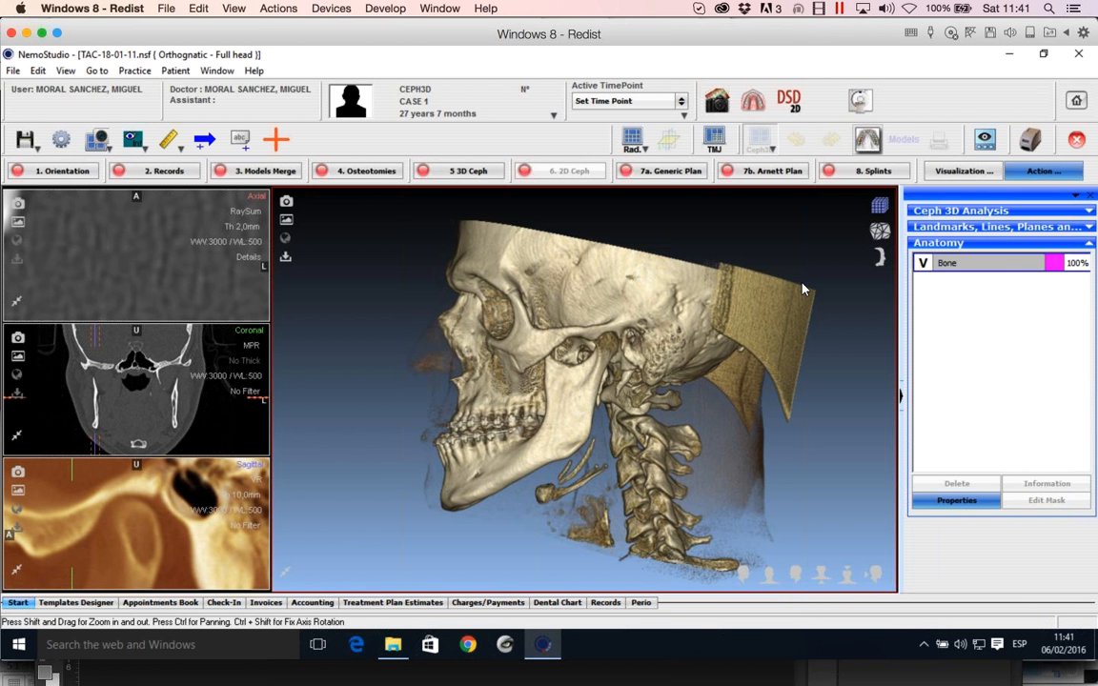
{"action": "left_click", "coordinate": [879, 208]}
{"action": "right_click", "coordinate": [814, 252]}
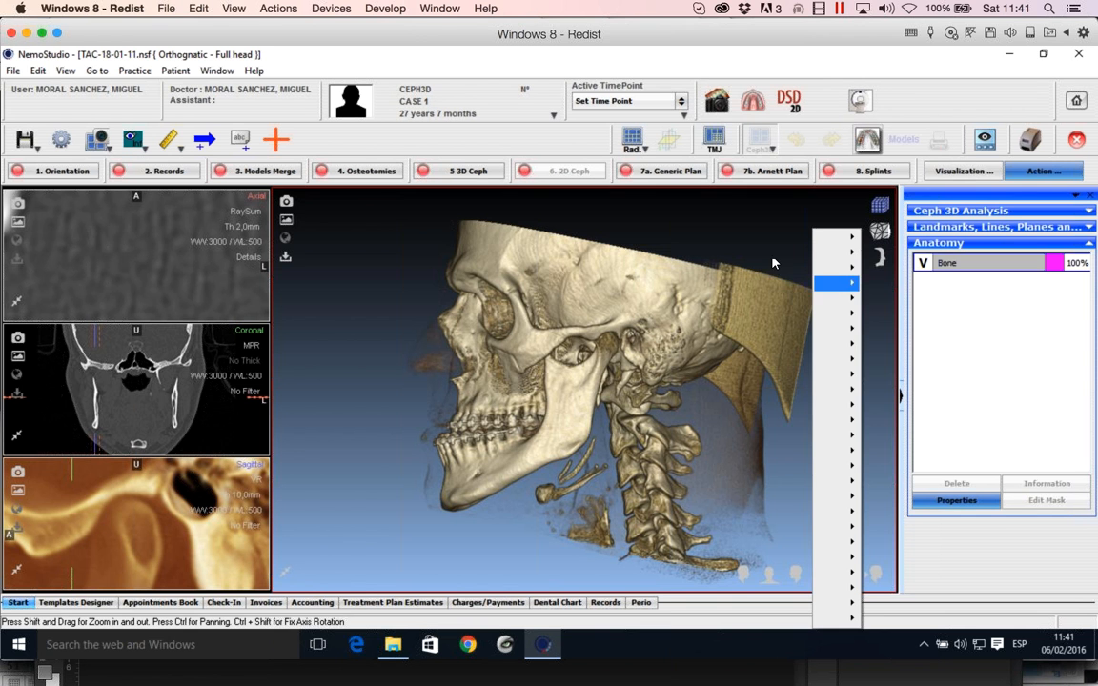
{"action": "left_click", "coordinate": [807, 283]}
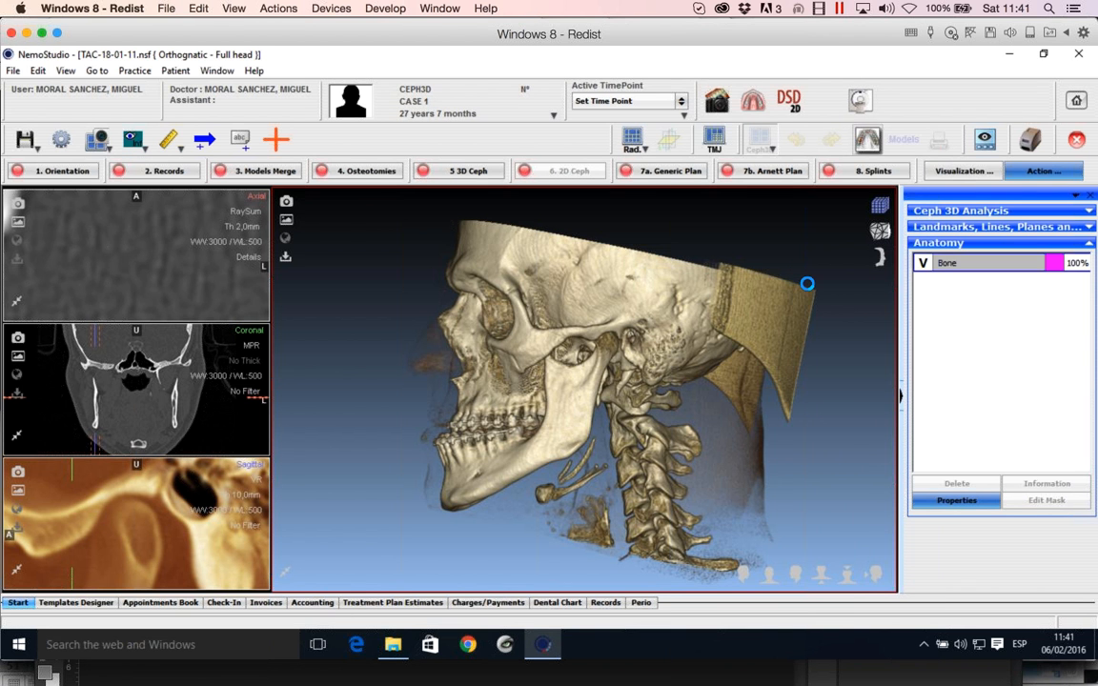
{"action": "right_click", "coordinate": [797, 308]}
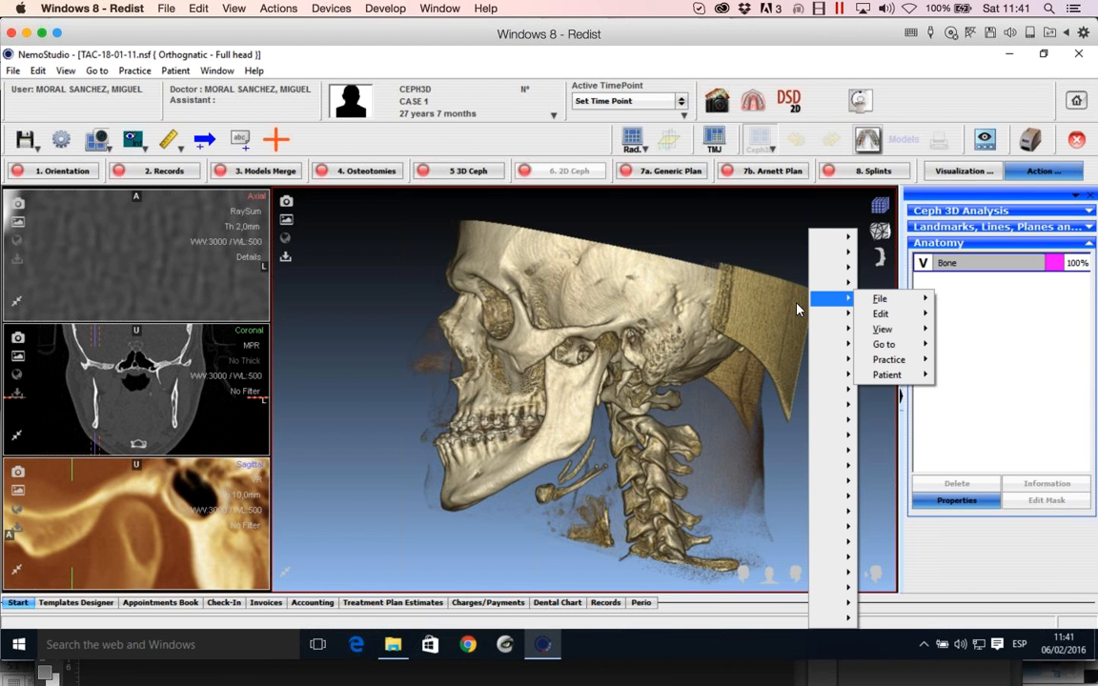
{"action": "left_click", "coordinate": [803, 305]}
{"action": "left_click_drag", "start_coordinate": [806, 304], "coordinate": [664, 332]}
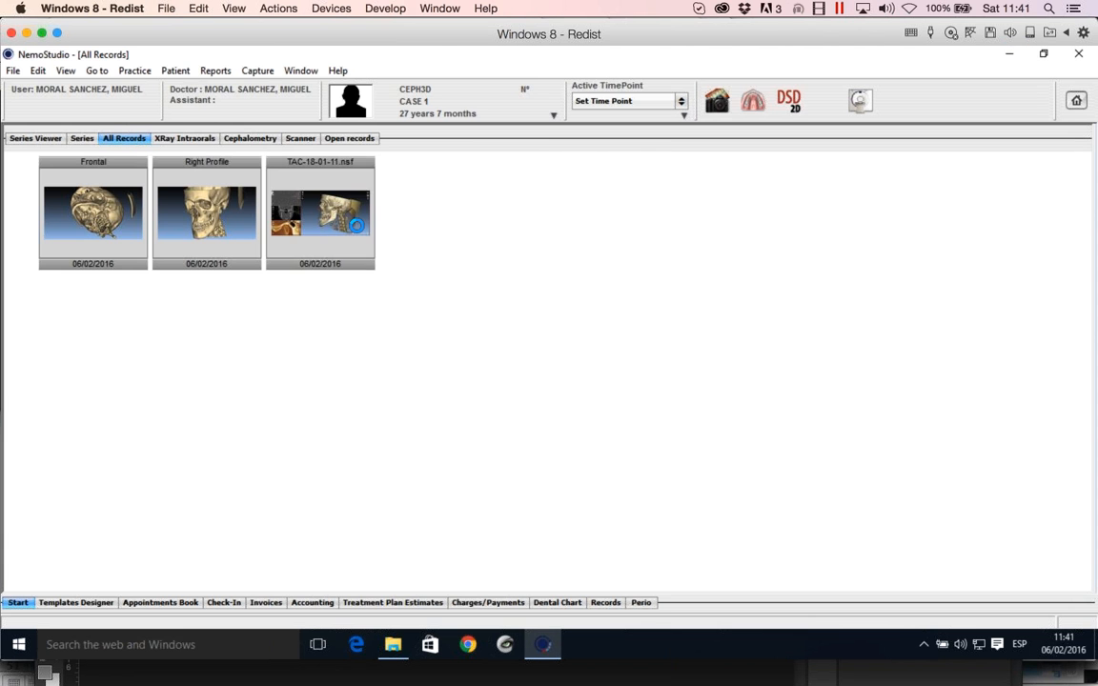
- Reopen the TAC-18-01-11.nsf record and display the Histogram Control for the 3D skull view
{"action": "double_click", "coordinate": [355, 225]}
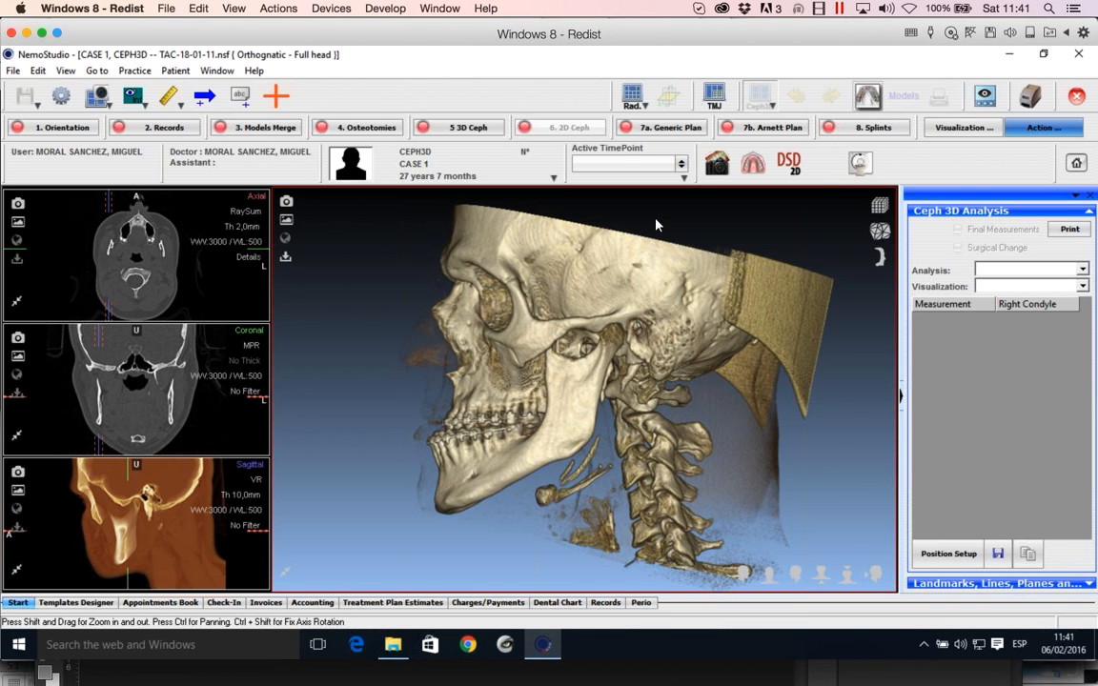
{"action": "right_click", "coordinate": [655, 220]}
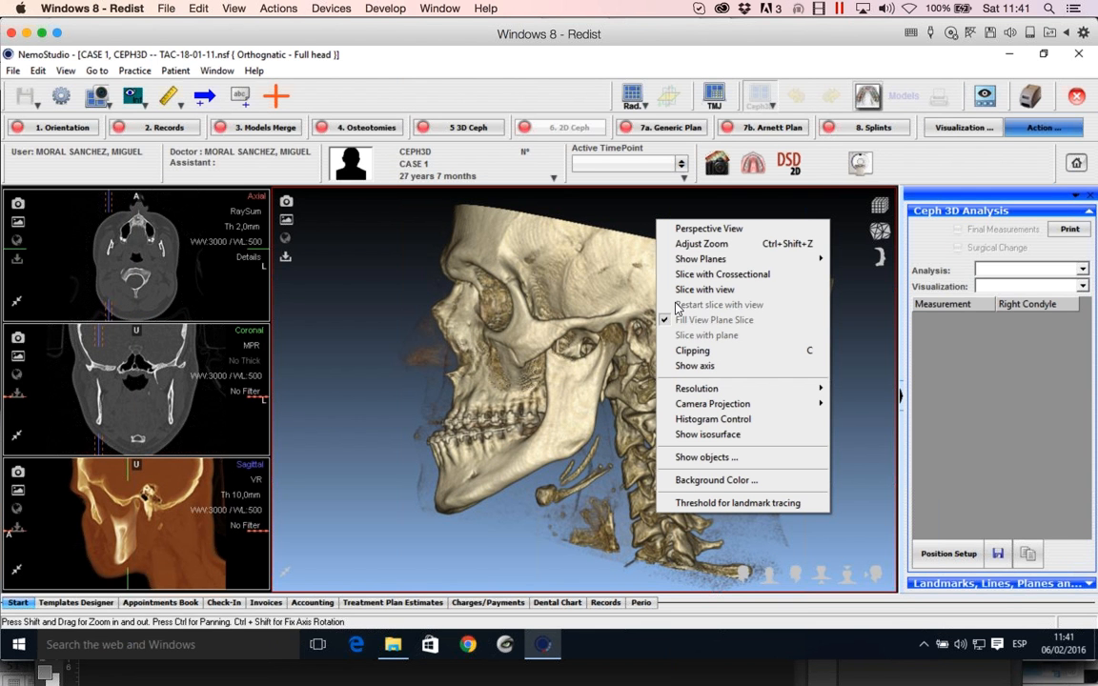
{"action": "left_click", "coordinate": [734, 424]}
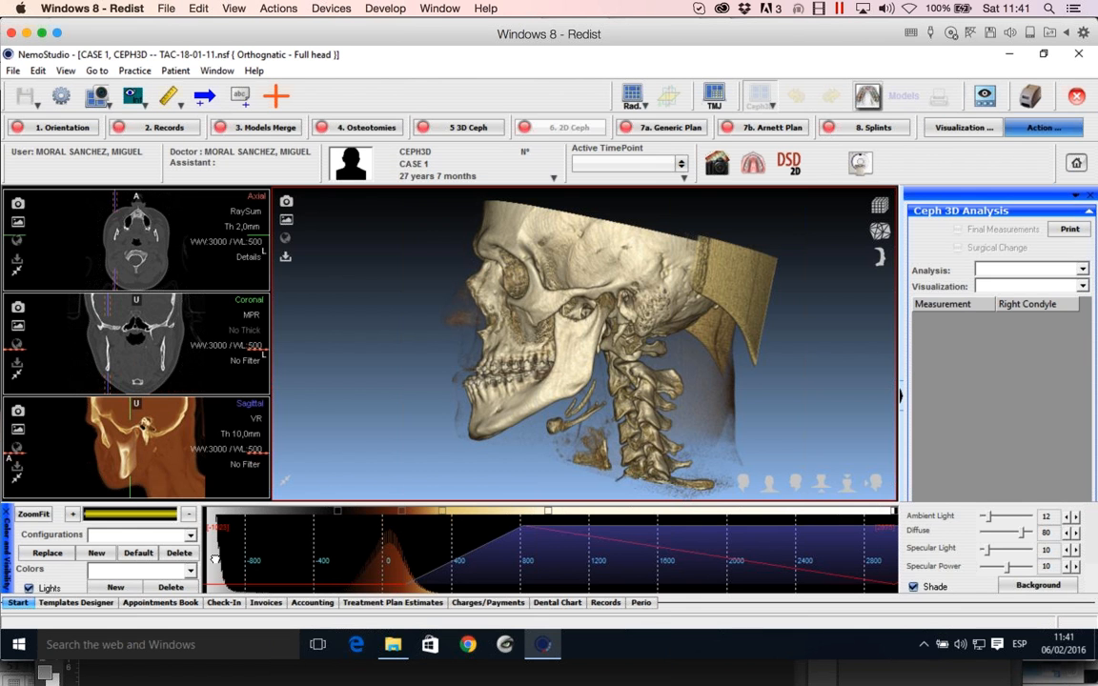
{"action": "left_click", "coordinate": [732, 585]}
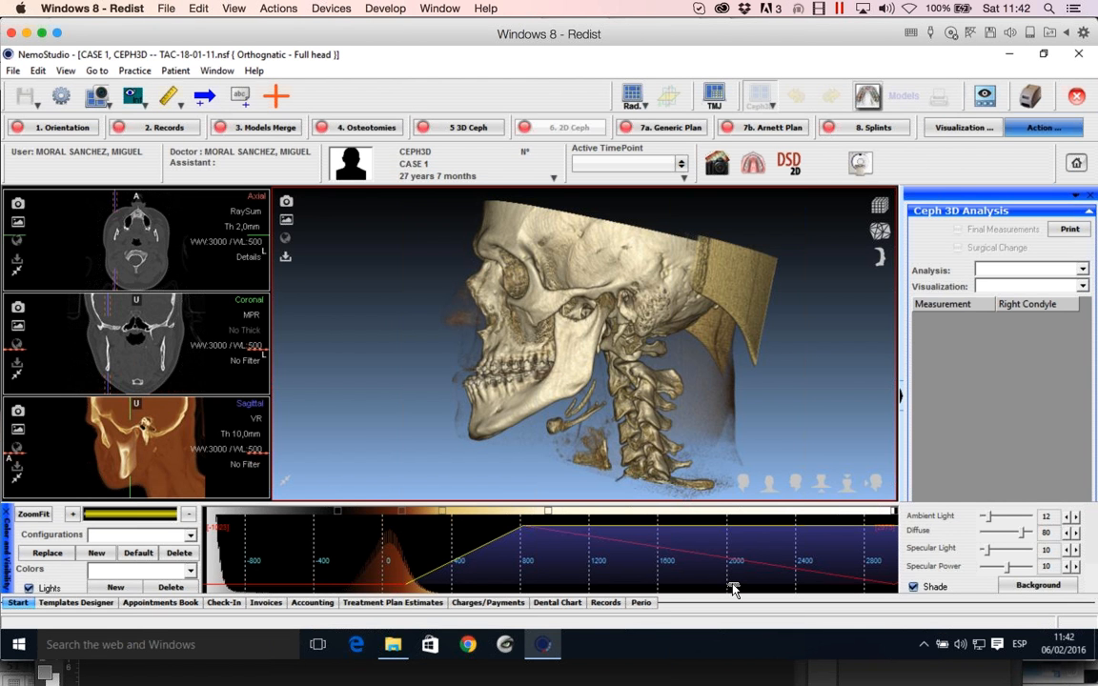
{"action": "left_click", "coordinate": [230, 574]}
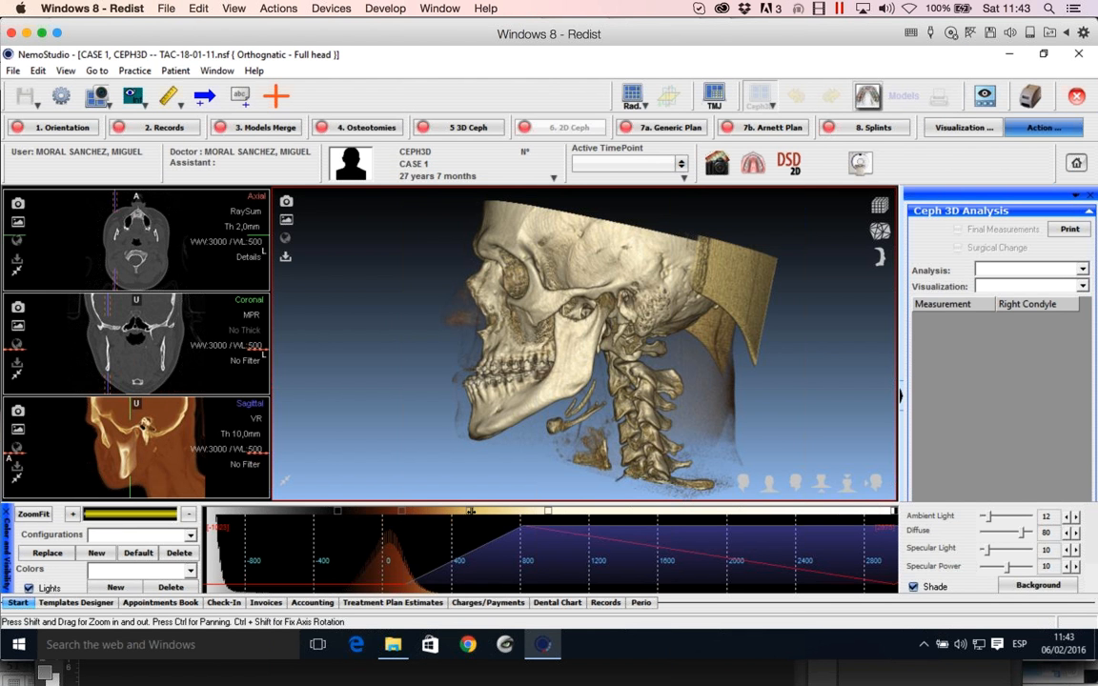
- Shift the light colour stops of the histogram toward lower densities and recolour the brown soft-tissue stop red, extending its range over the soft-tissue peak
{"action": "mouse_move", "coordinate": [549, 511]}
{"action": "left_mouse_down"}
{"action": "mouse_move", "coordinate": [570, 511]}
{"action": "mouse_move", "coordinate": [457, 511]}
{"action": "left_mouse_up"}
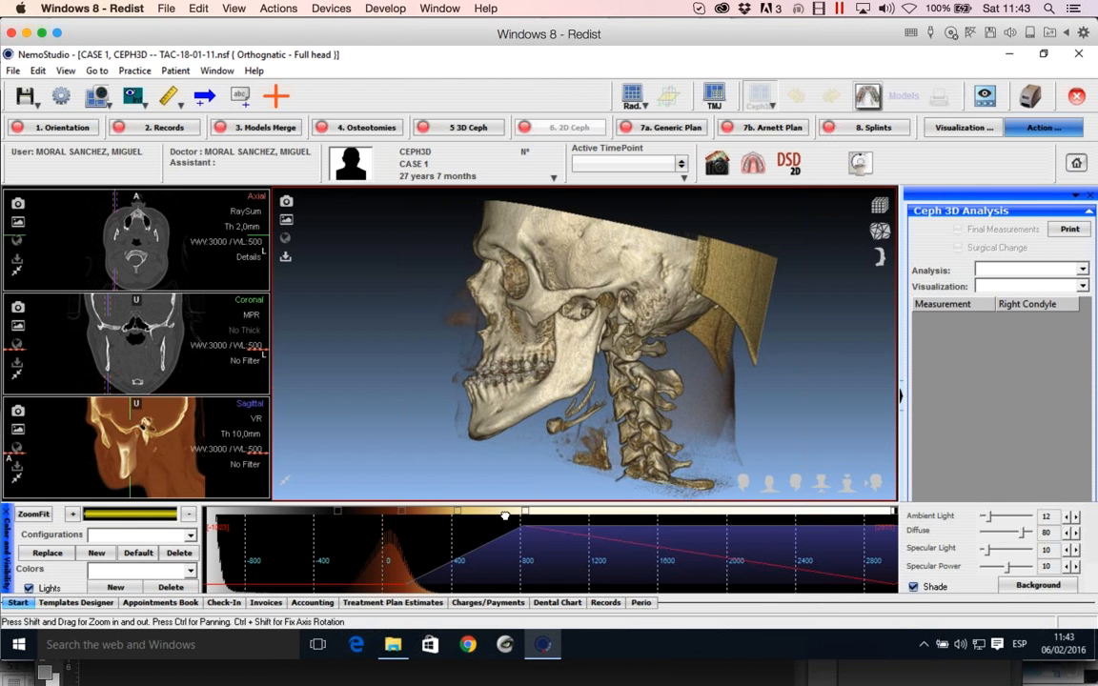
{"action": "double_click", "coordinate": [401, 514]}
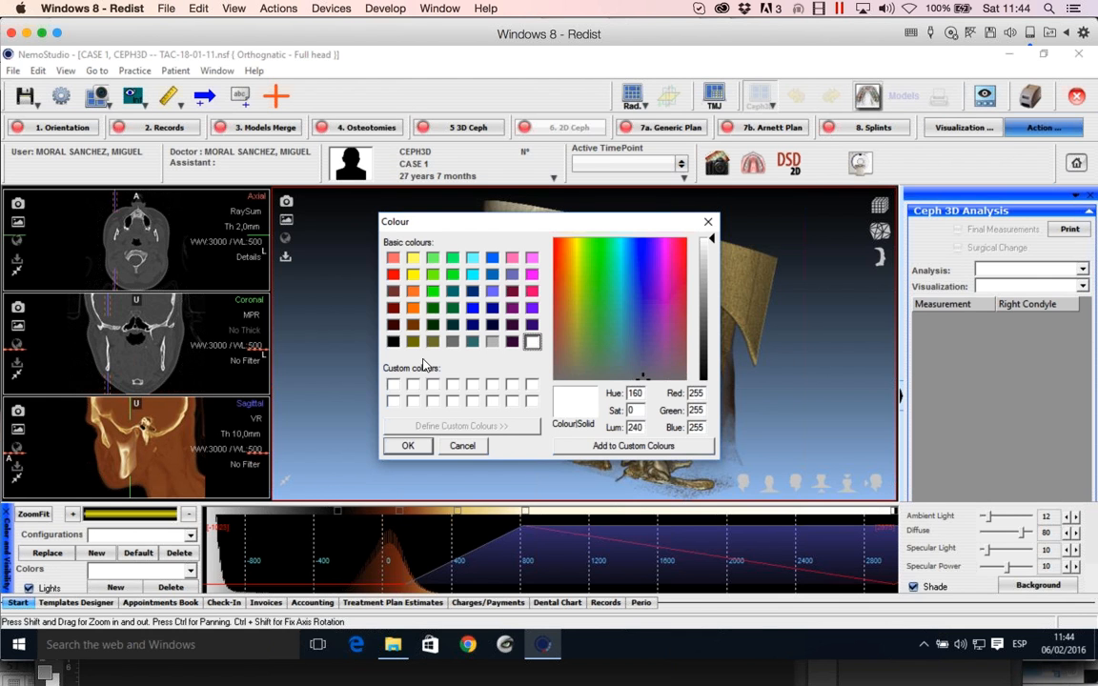
{"action": "left_click", "coordinate": [392, 273]}
{"action": "left_click", "coordinate": [407, 446]}
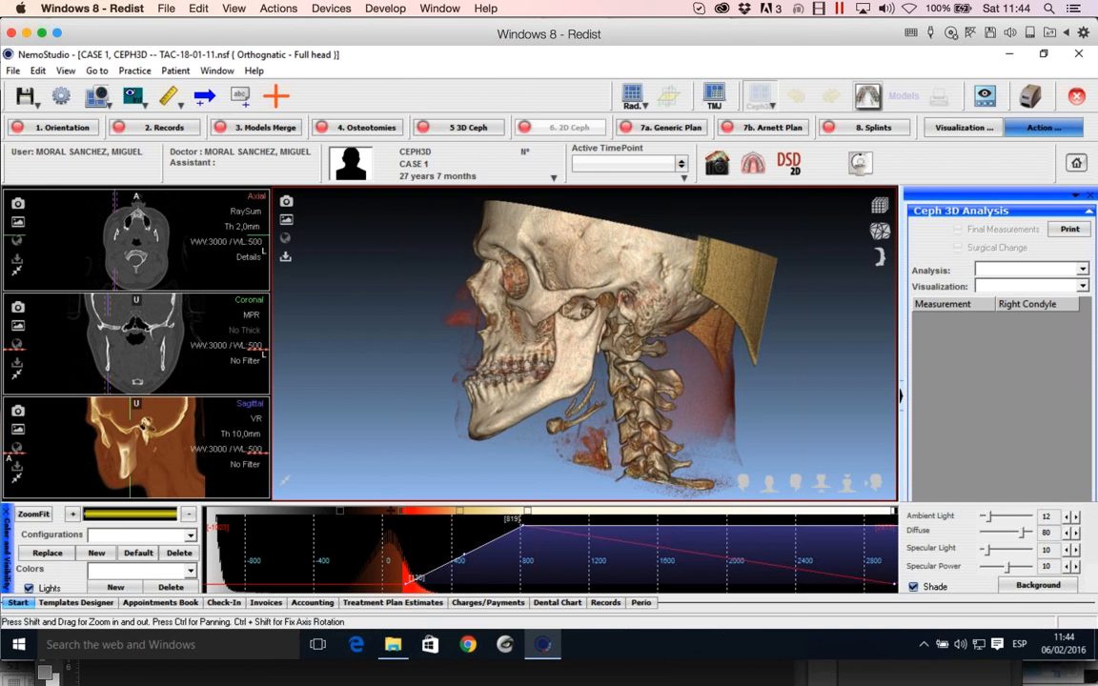
{"action": "left_click_drag", "start_coordinate": [387, 512], "coordinate": [377, 513]}
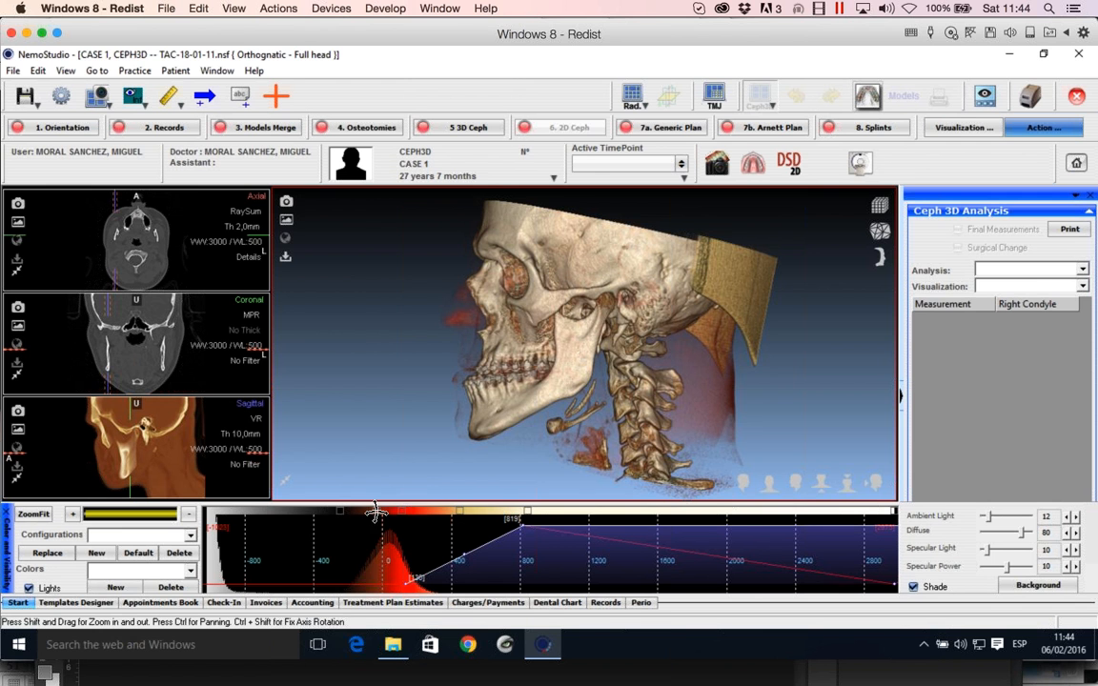
- Spread the red colour band toward higher densities and turn the skull to a three-quarter view from its right side
{"action": "left_click_drag", "start_coordinate": [427, 355], "coordinate": [473, 346]}
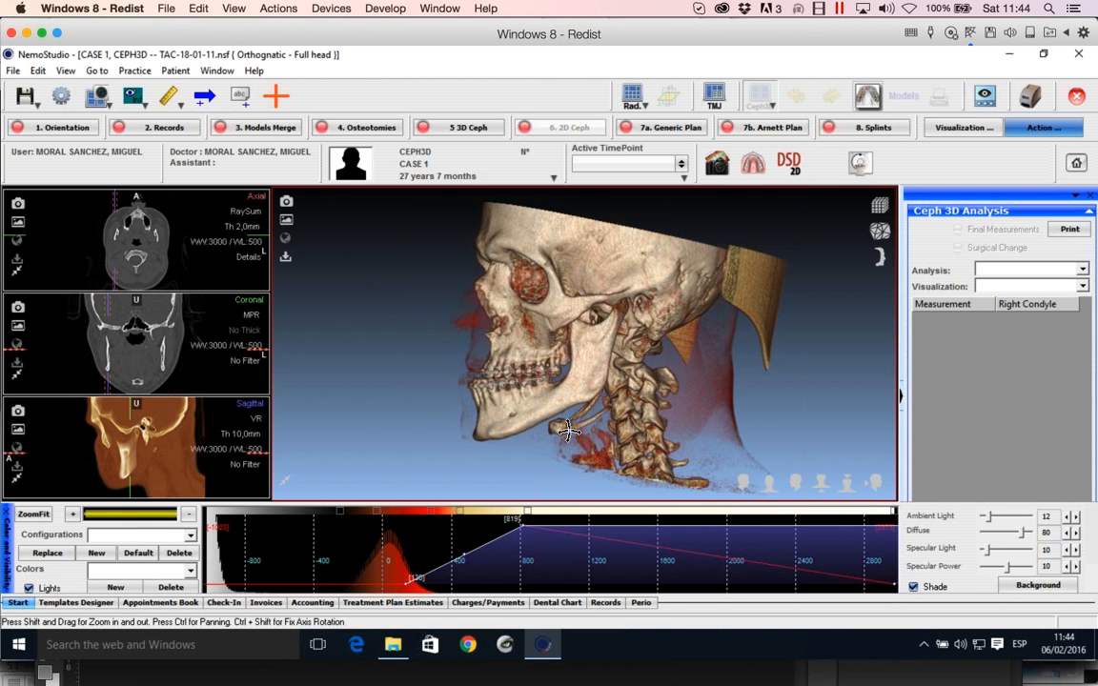
{"action": "left_click_drag", "start_coordinate": [446, 360], "coordinate": [477, 365]}
{"action": "left_click_drag", "start_coordinate": [472, 513], "coordinate": [489, 513]}
{"action": "left_click_drag", "start_coordinate": [443, 463], "coordinate": [583, 477]}
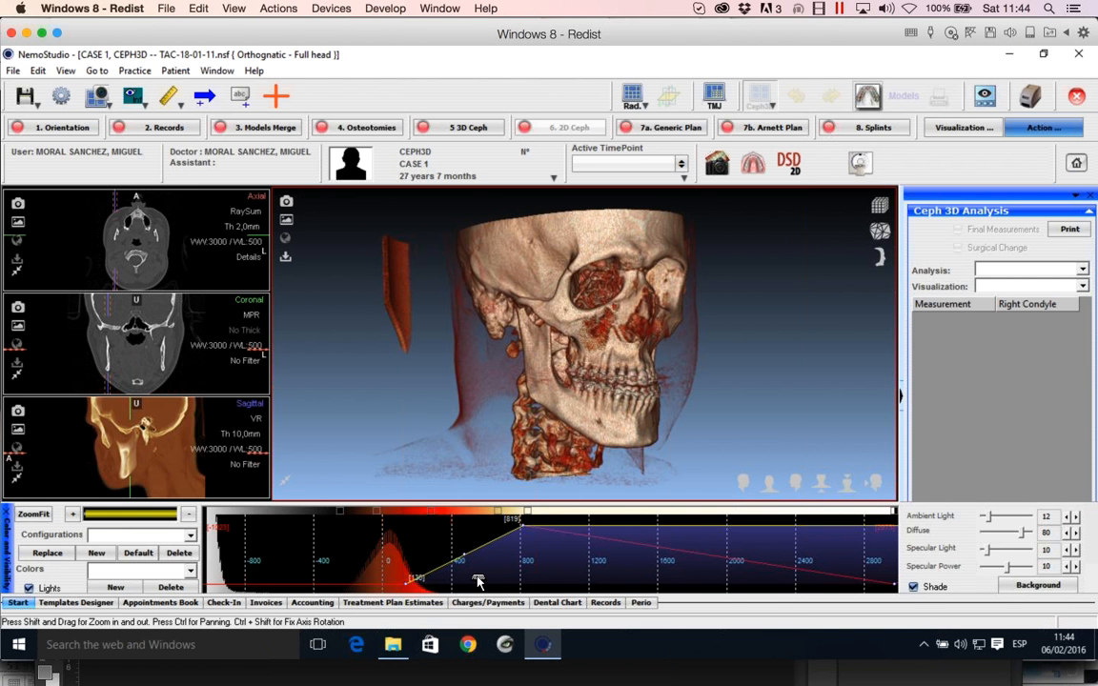
- Steepen the volume's opacity ramp by moving its upper point to about 337, and turn the skull slightly toward profile
{"action": "left_click", "coordinate": [480, 578]}
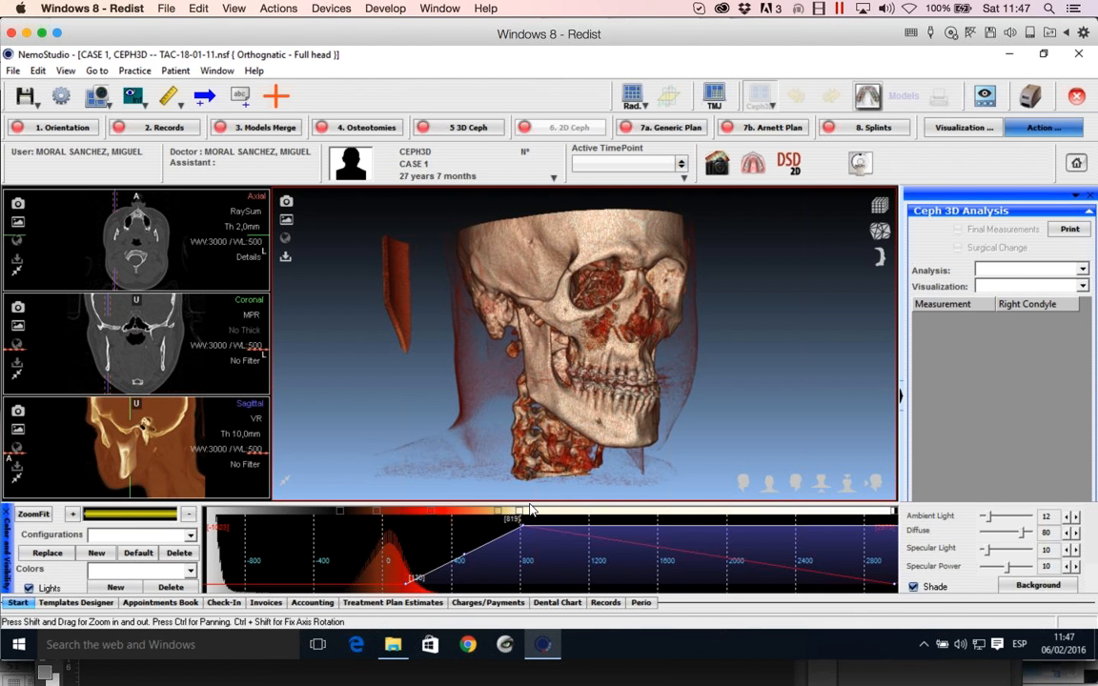
{"action": "left_click_drag", "start_coordinate": [519, 521], "coordinate": [468, 522]}
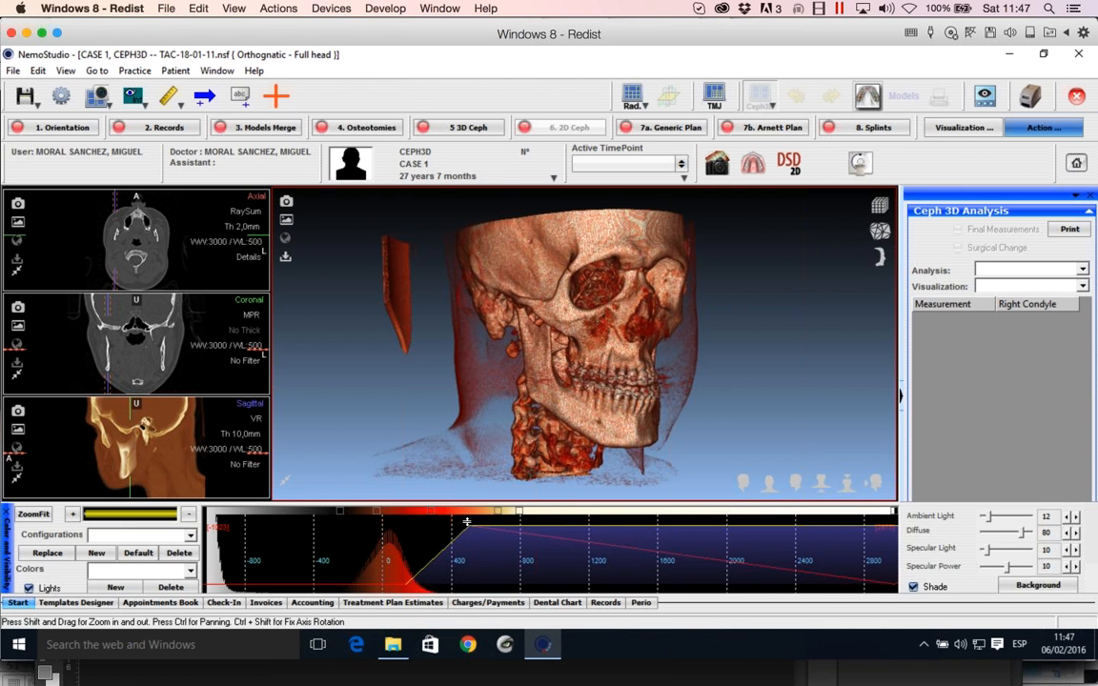
{"action": "left_click_drag", "start_coordinate": [466, 522], "coordinate": [439, 525]}
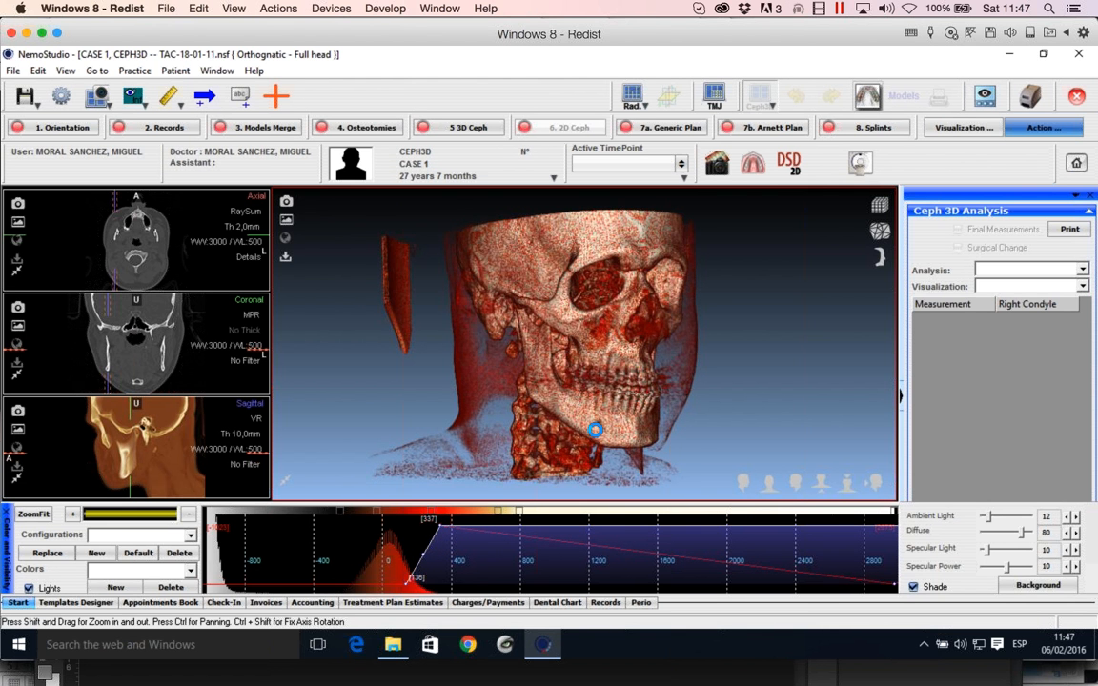
{"action": "left_click_drag", "start_coordinate": [595, 430], "coordinate": [560, 445]}
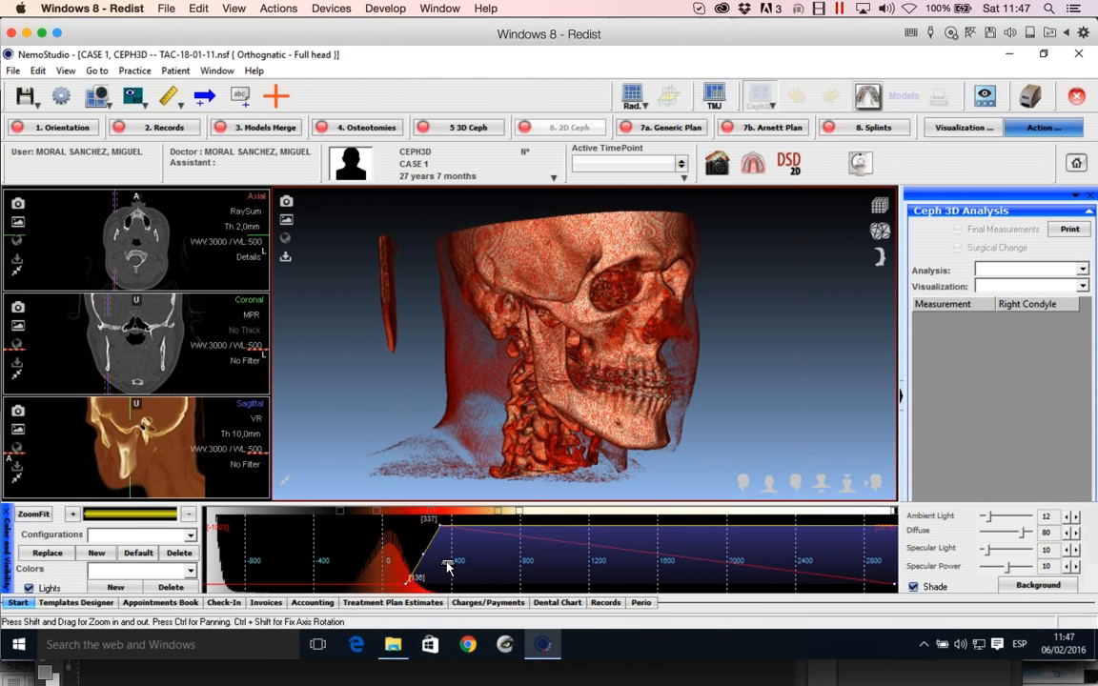
- Stretch the opacity ramp from about -437 to about 1756 and turn the head to its left side
{"action": "left_click_drag", "start_coordinate": [407, 578], "coordinate": [307, 583]}
{"action": "left_click_drag", "start_coordinate": [439, 523], "coordinate": [670, 520]}
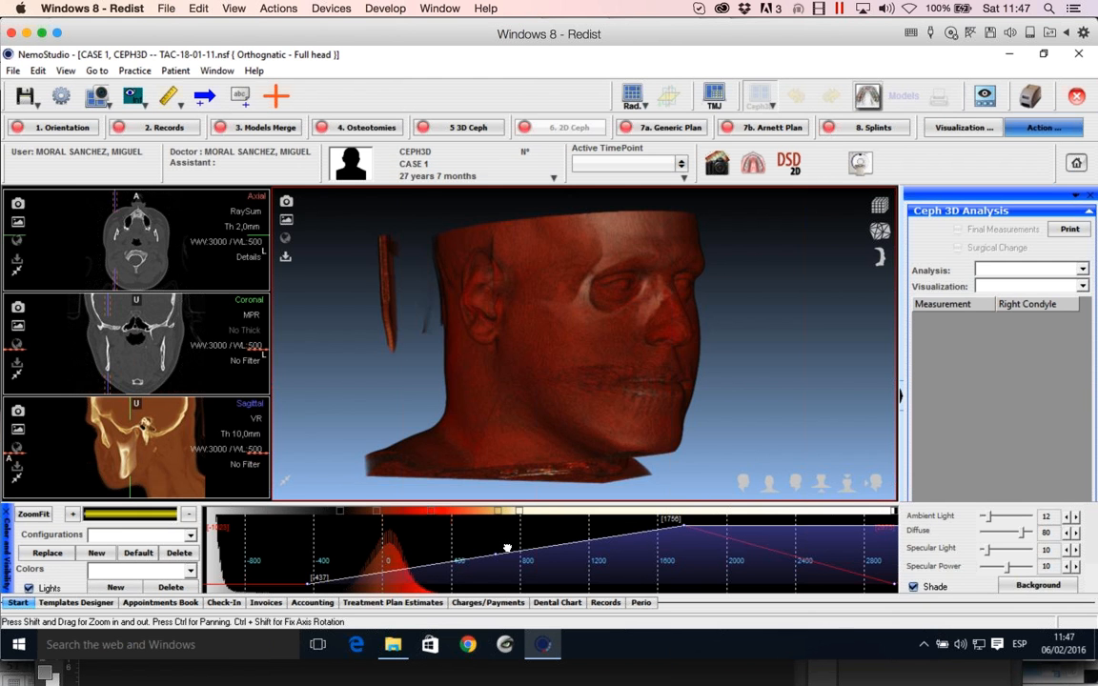
{"action": "left_click_drag", "start_coordinate": [666, 443], "coordinate": [478, 444]}
- Move the opacity ramp's lower point to about -52 and examine the head from the side and the front
{"action": "left_click_drag", "start_coordinate": [325, 584], "coordinate": [374, 591]}
{"action": "left_click_drag", "start_coordinate": [472, 434], "coordinate": [586, 576]}
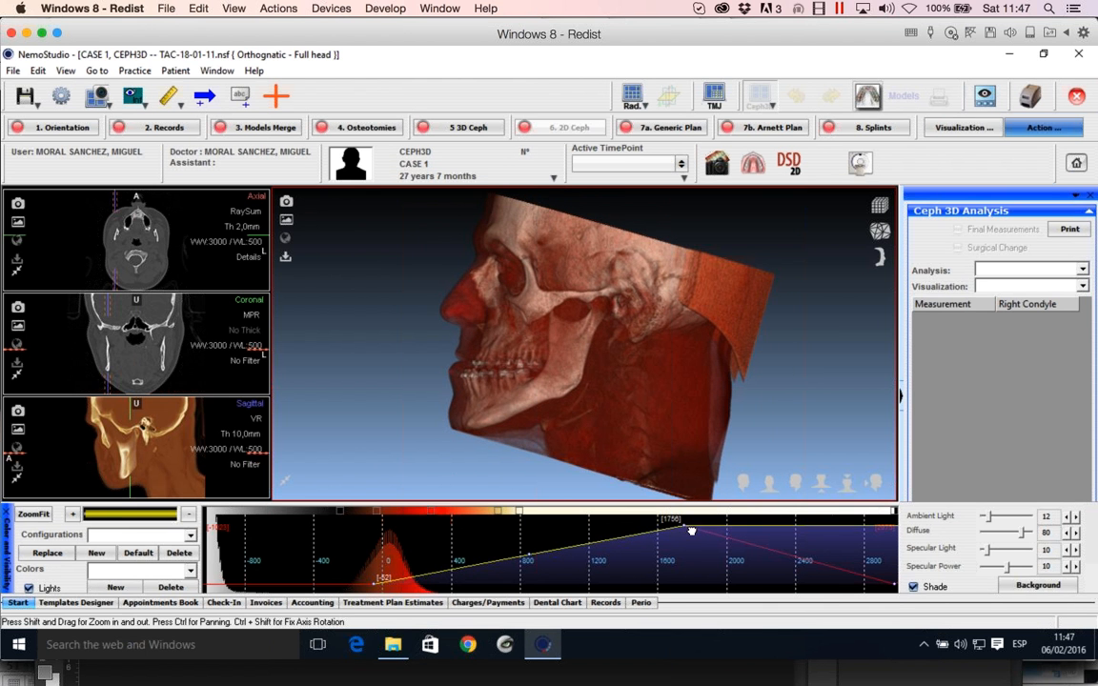
{"action": "left_click_drag", "start_coordinate": [692, 530], "coordinate": [468, 526]}
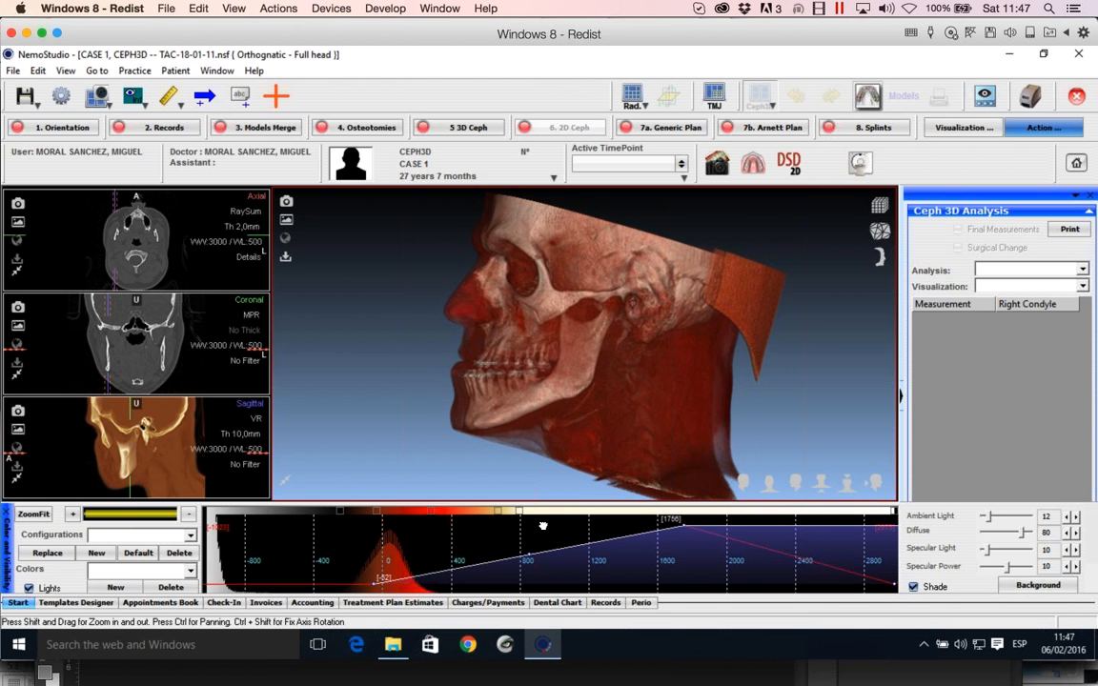
{"action": "mouse_move", "coordinate": [767, 465]}
{"action": "left_mouse_down"}
{"action": "mouse_move", "coordinate": [734, 434]}
{"action": "mouse_move", "coordinate": [753, 444]}
{"action": "mouse_move", "coordinate": [752, 458]}
{"action": "left_mouse_up"}
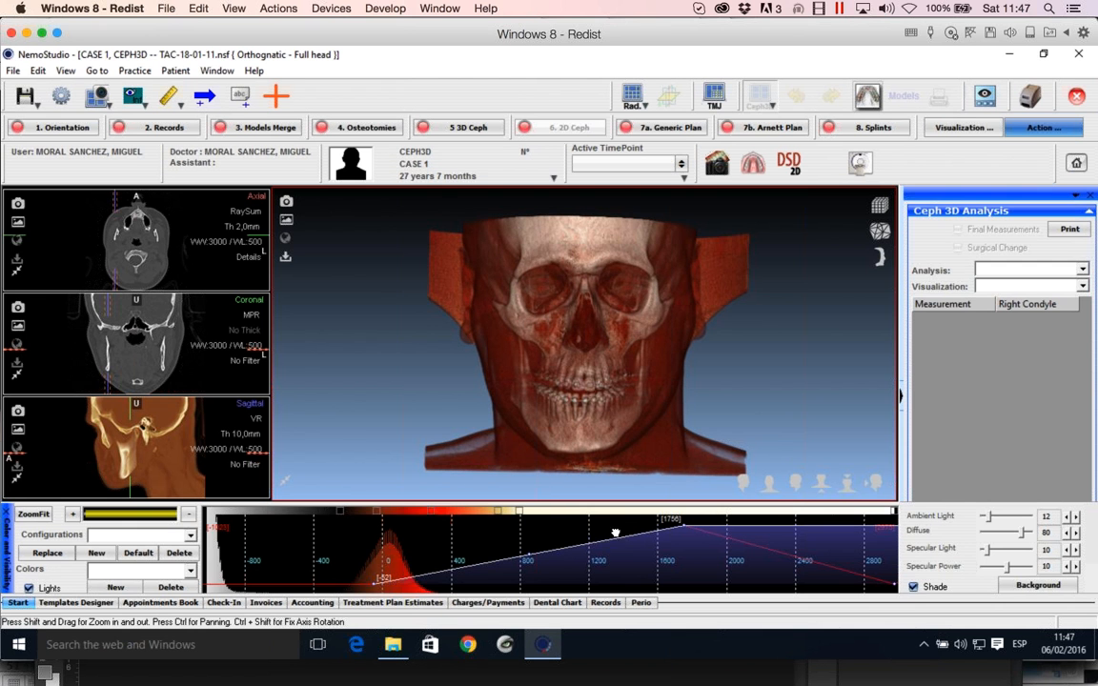
- Shift the whole colour scale toward lower densities and rotate the head from the front to a left profile
{"action": "left_click_drag", "start_coordinate": [604, 564], "coordinate": [538, 566]}
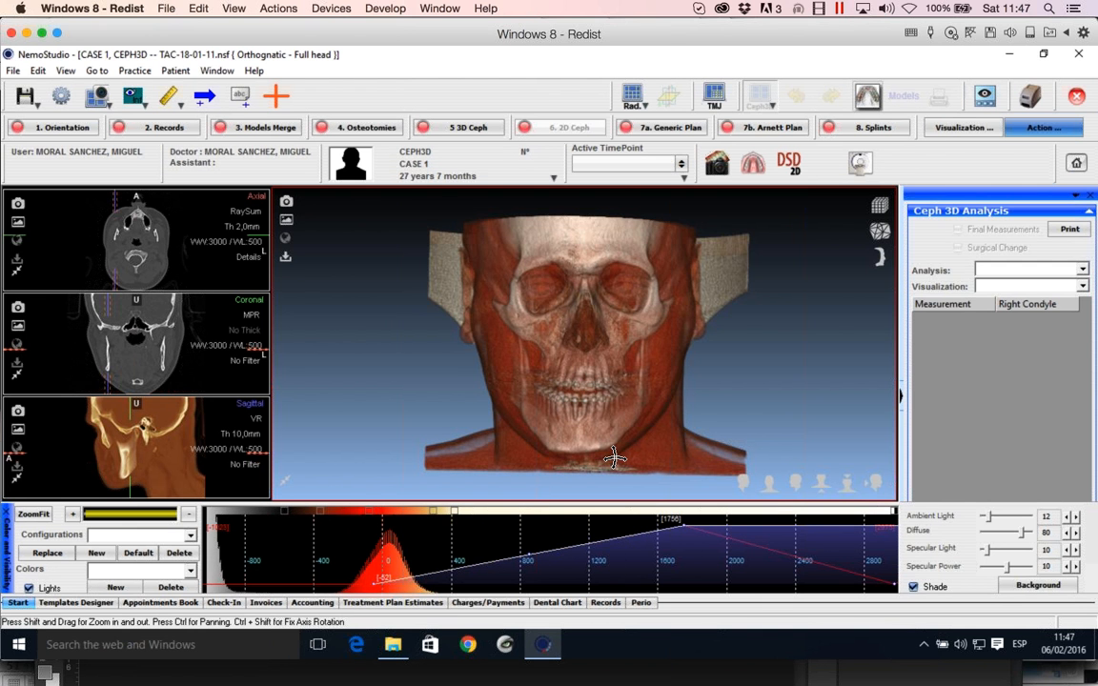
{"action": "left_click_drag", "start_coordinate": [649, 415], "coordinate": [624, 360]}
{"action": "left_click_drag", "start_coordinate": [745, 394], "coordinate": [571, 426]}
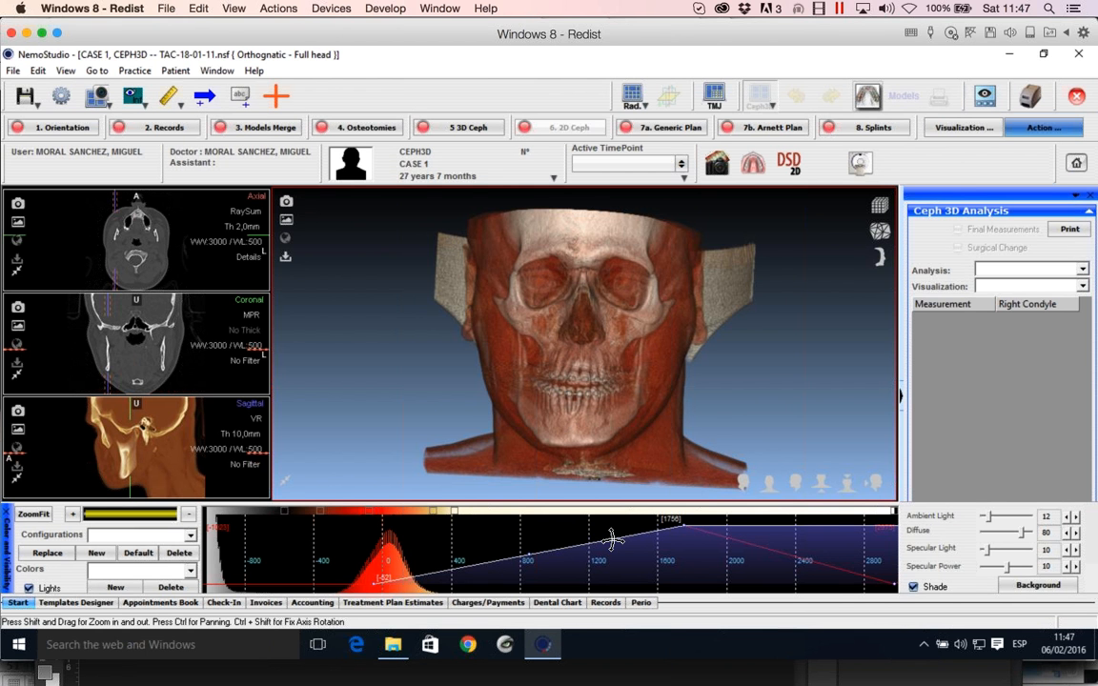
{"action": "left_click_drag", "start_coordinate": [710, 423], "coordinate": [664, 428]}
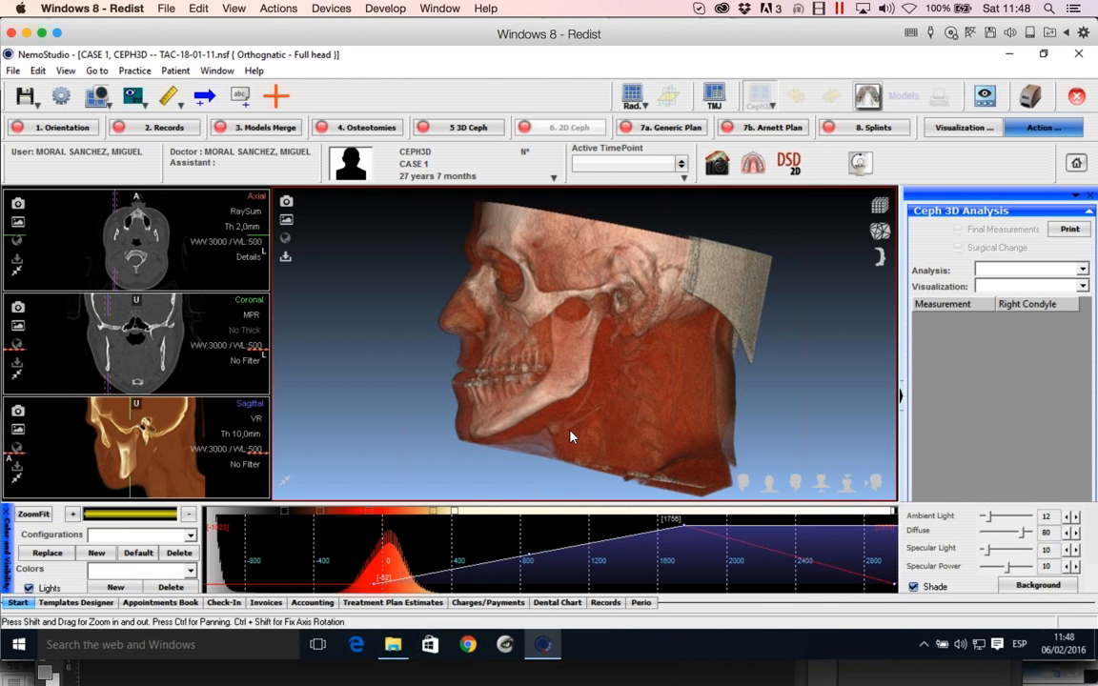
- Try to apply the Wholebone No Shading configuration to the volume, and dismiss the crash dialog
{"action": "left_click", "coordinate": [191, 535]}
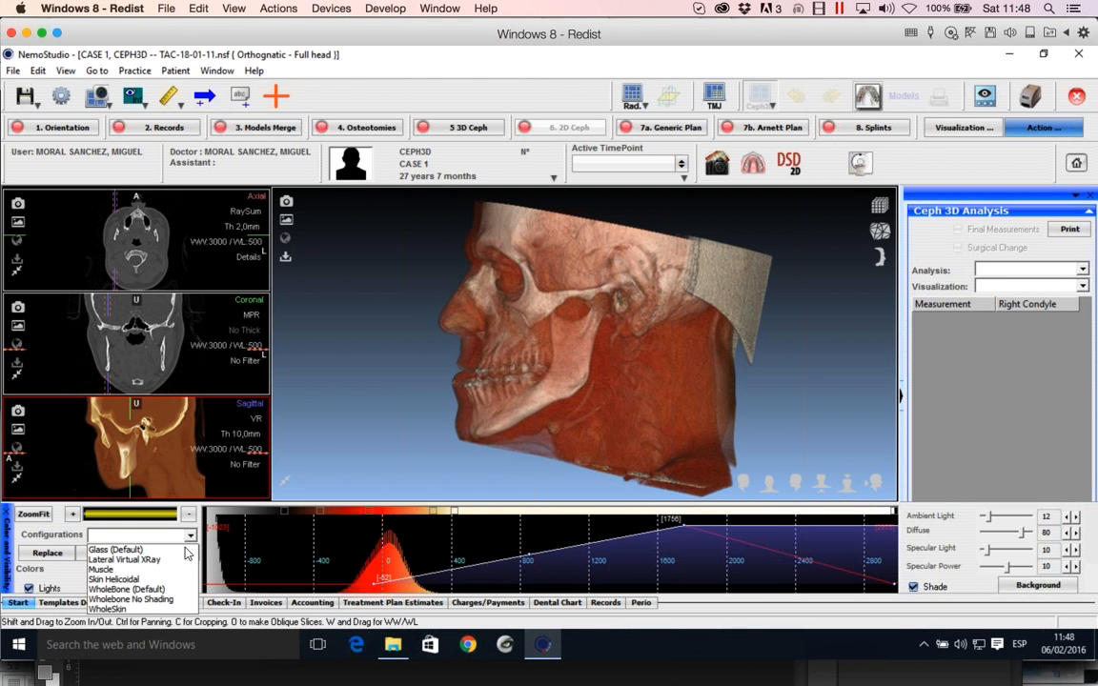
{"action": "left_click", "coordinate": [176, 600]}
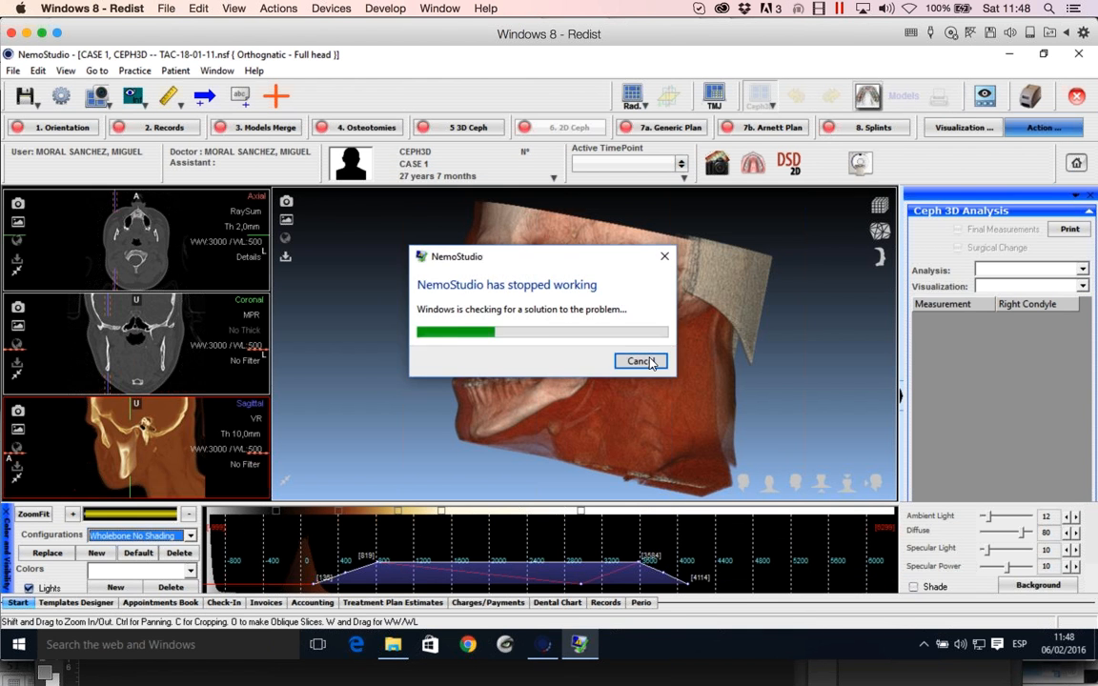
{"action": "left_click", "coordinate": [648, 366]}
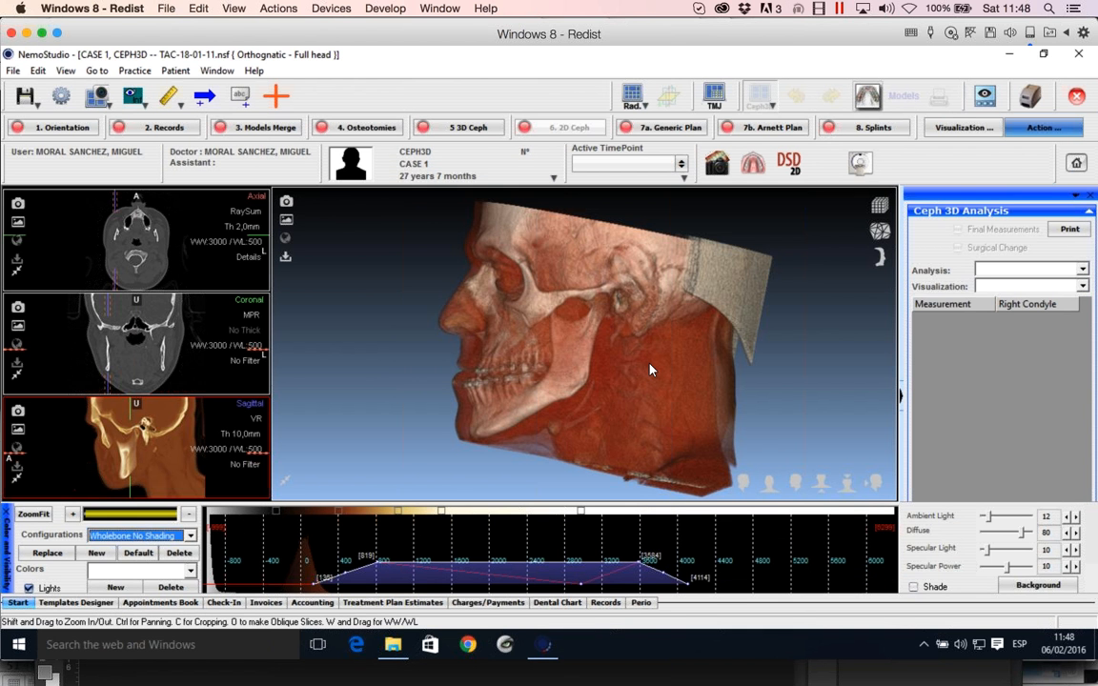
{"action": "left_click", "coordinate": [650, 368]}
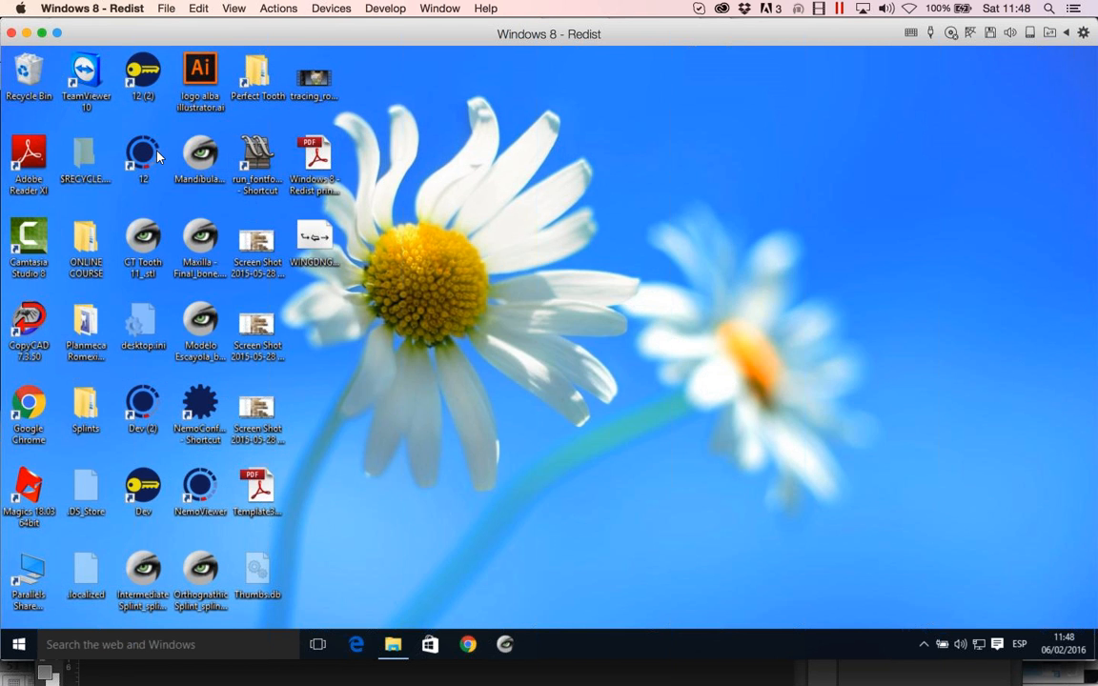
- Restart NemoStudio and log in with the user ID and the account password
{"action": "double_click", "coordinate": [145, 154]}
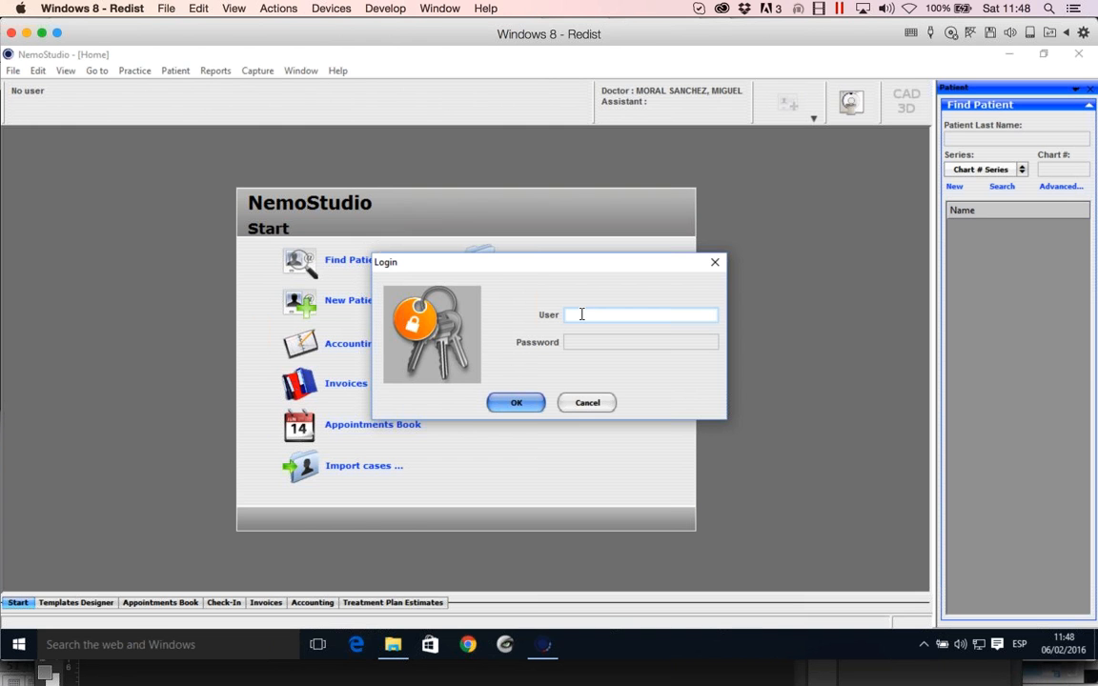
{"action": "type", "text": "0"}
{"action": "key", "text": "Tab"}
{"action": "type", "text": "*******"}
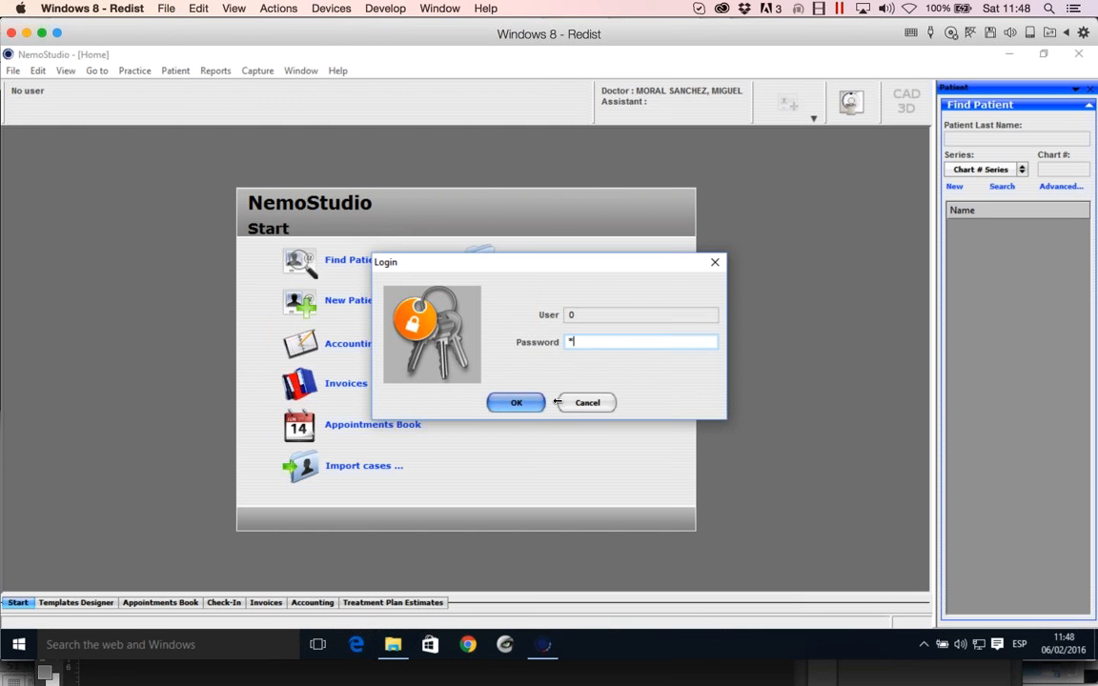
{"action": "key", "text": "Return"}
- Find the patient CASE 1, CEPH3D, open the TAC-18-01-11.nsf record and bring its window to the front
{"action": "left_click", "coordinate": [1022, 137]}
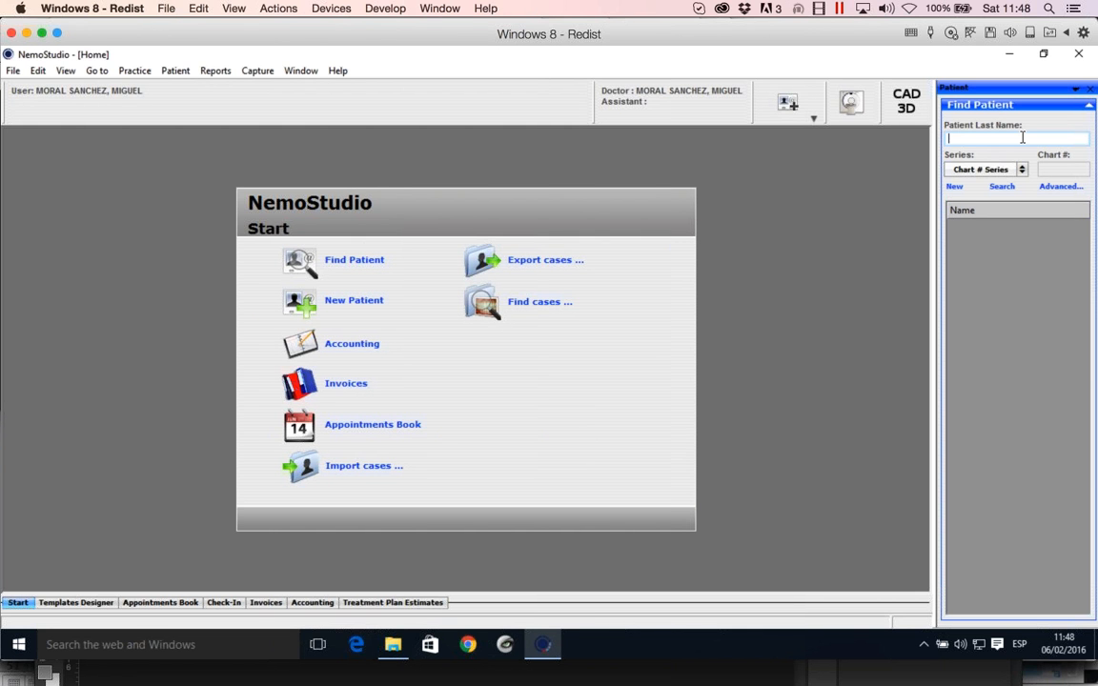
{"action": "type", "text": "c"}
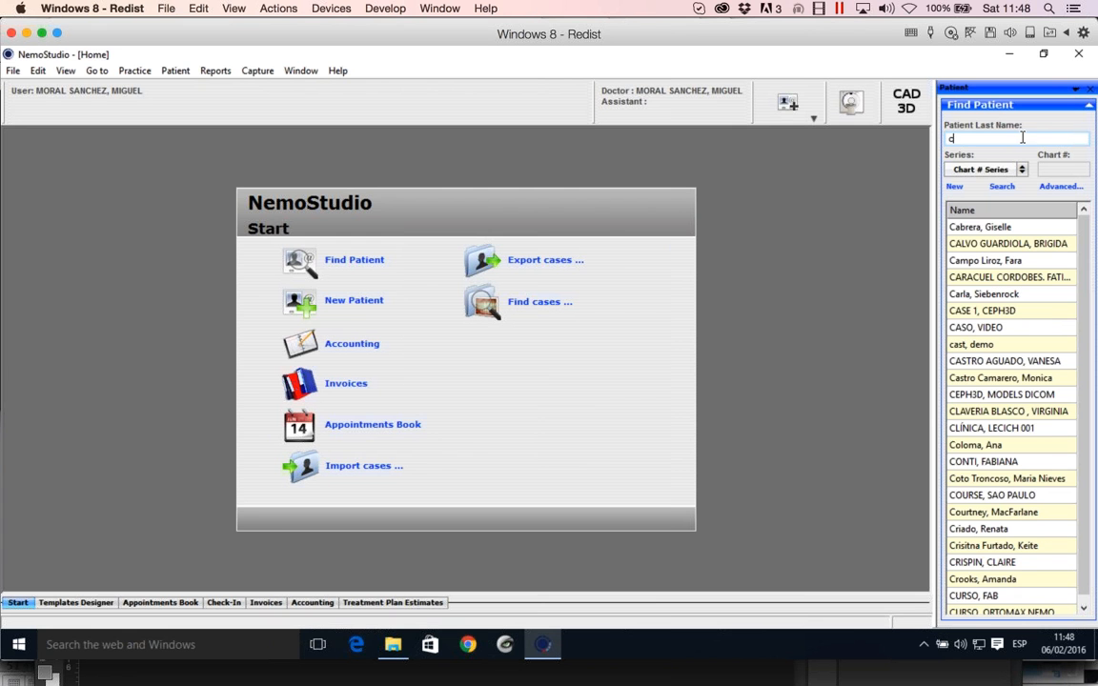
{"action": "double_click", "coordinate": [1041, 312]}
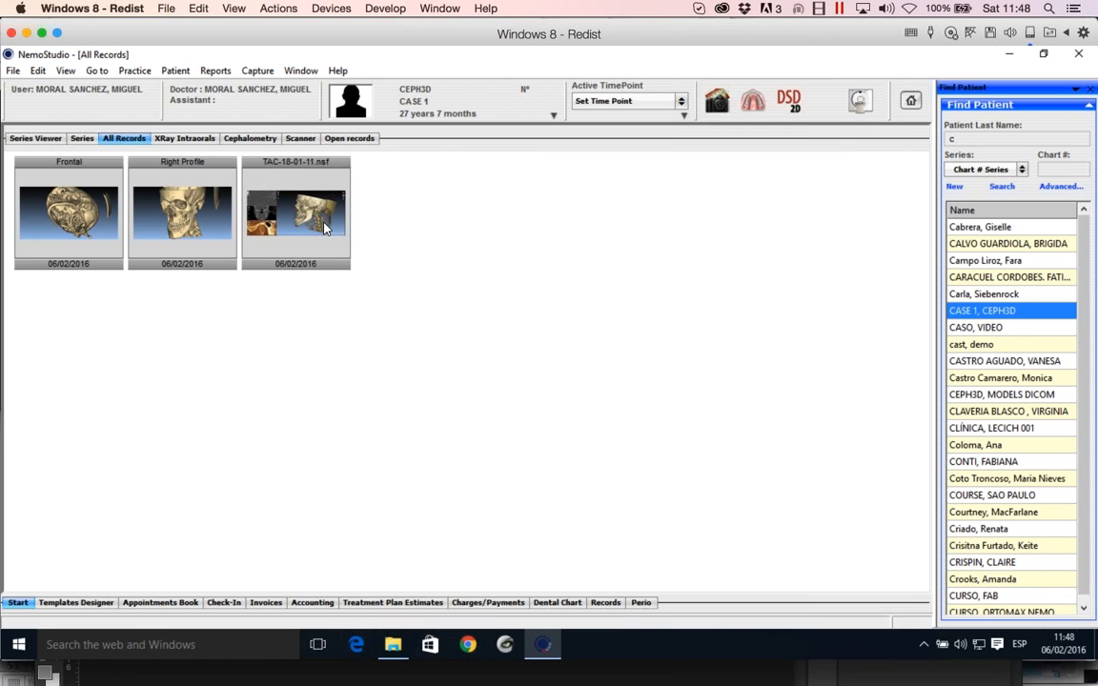
{"action": "double_click", "coordinate": [322, 221]}
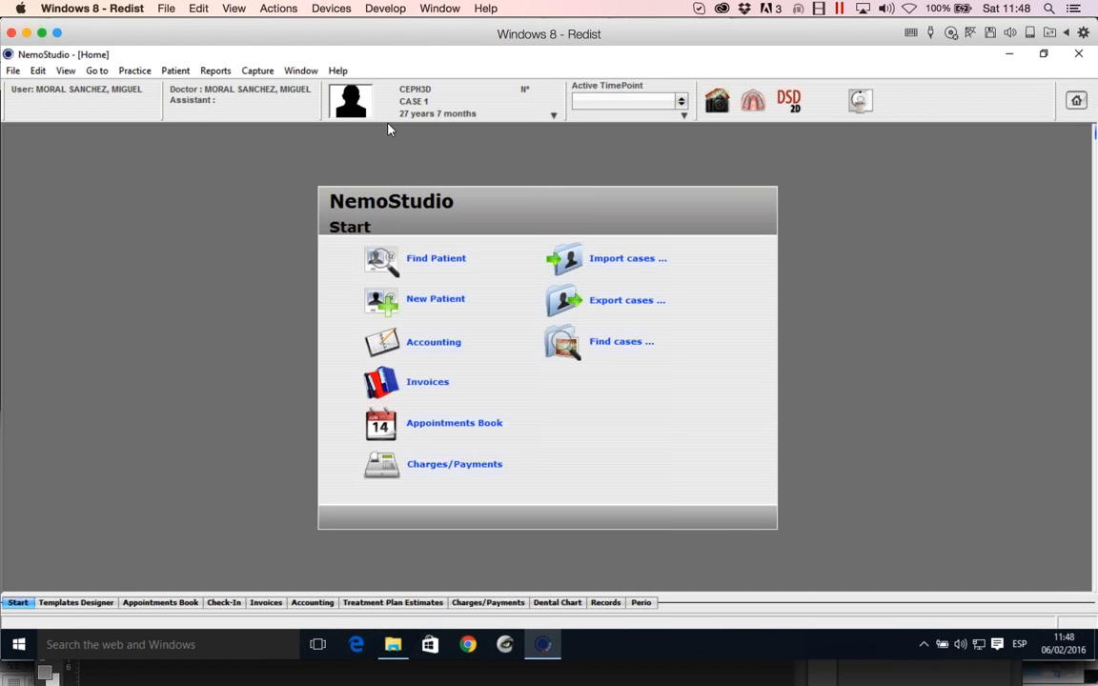
{"action": "left_click", "coordinate": [300, 71]}
{"action": "left_click", "coordinate": [361, 255]}
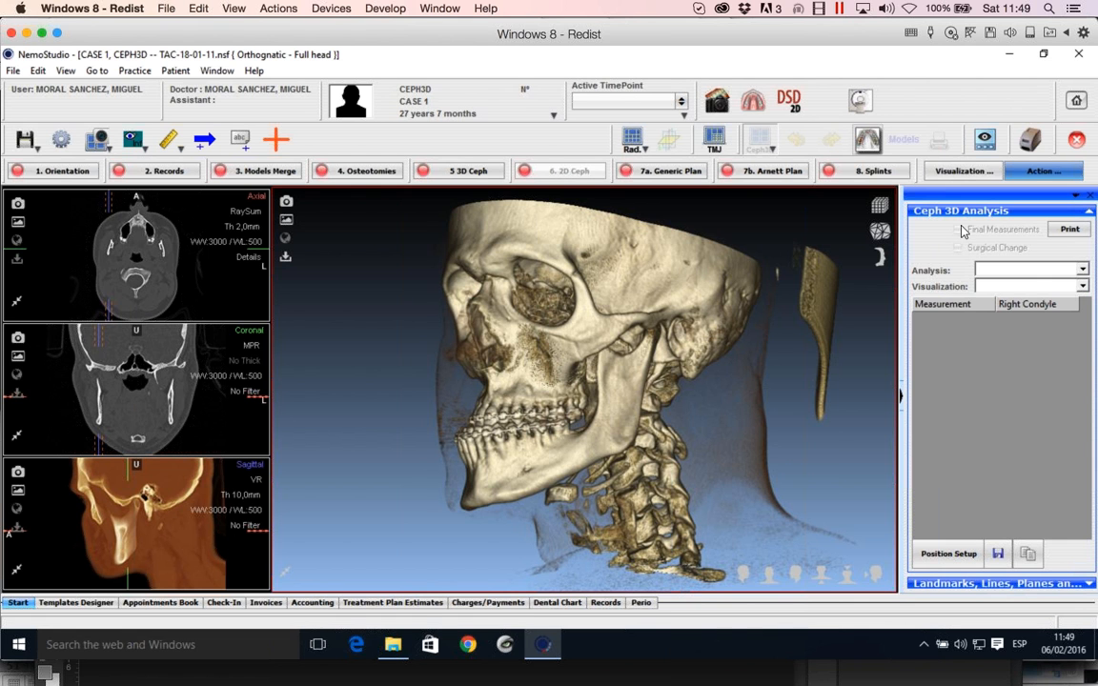
- Close the TAC-18-01-11.nsf record without saving changes and reopen it from the patient's records
{"action": "left_click", "coordinate": [1076, 140]}
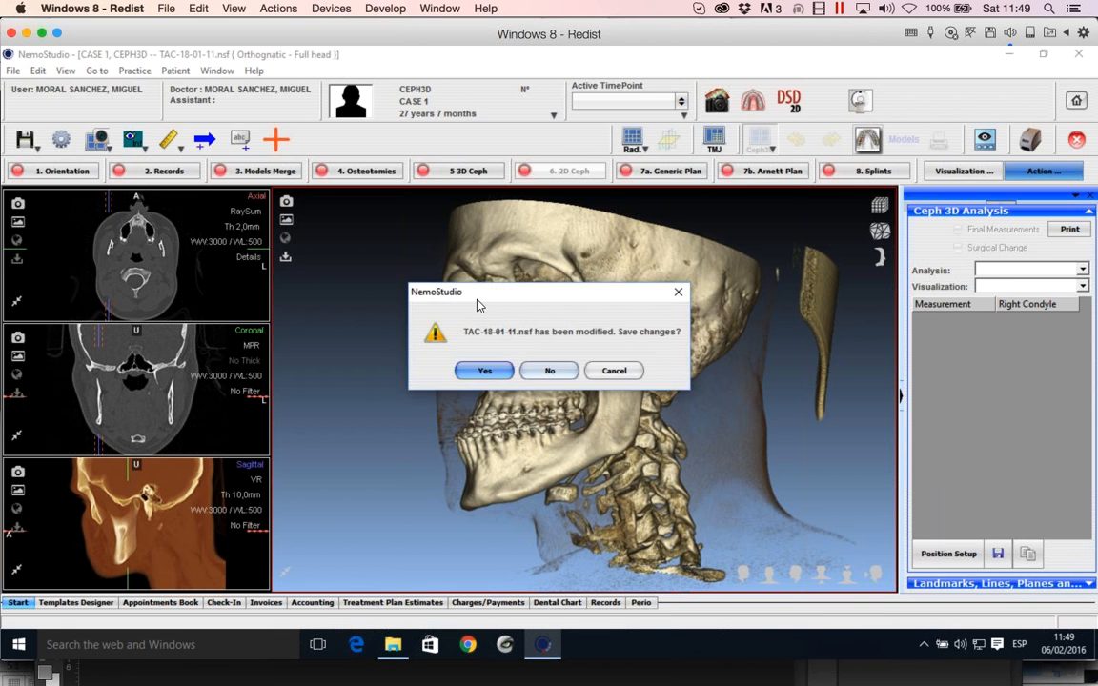
{"action": "left_click", "coordinate": [549, 367]}
{"action": "left_click", "coordinate": [605, 602]}
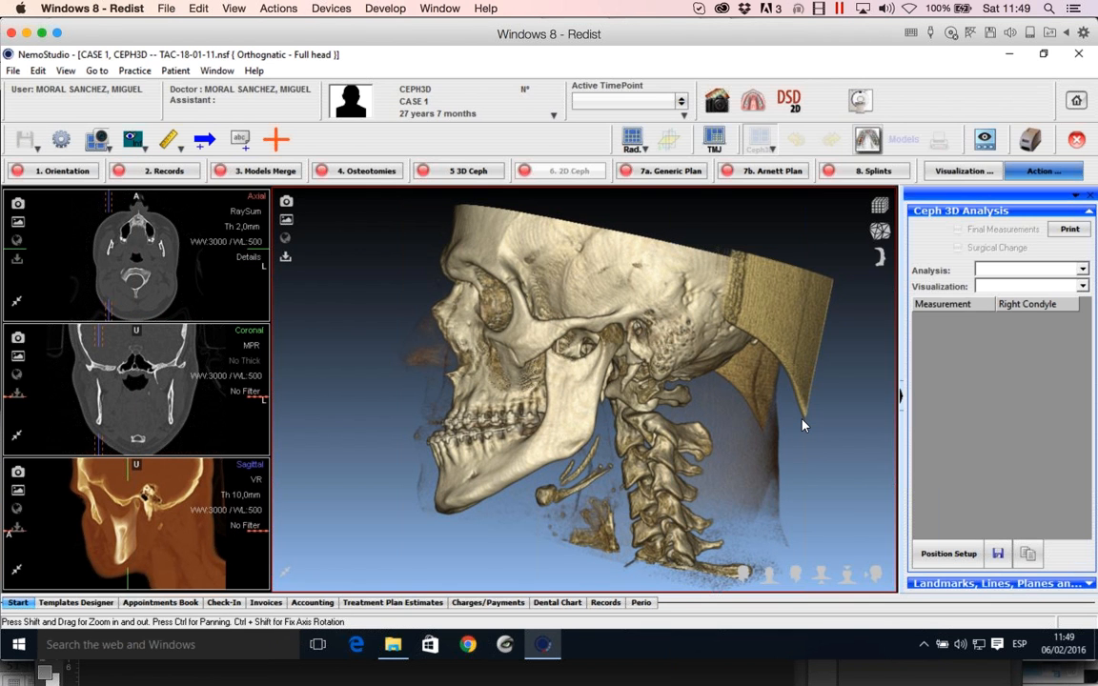
- Display the Histogram Control for the 3D skull and apply the WholeBone (Default) configuration
{"action": "right_click", "coordinate": [802, 426]}
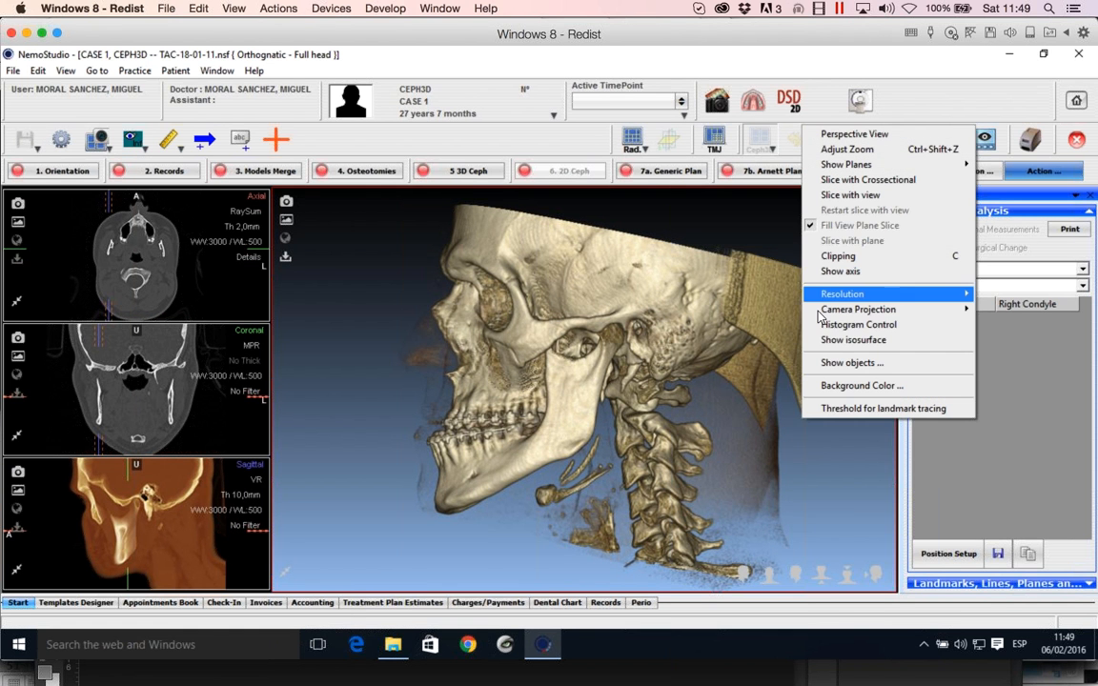
{"action": "key", "text": "Return"}
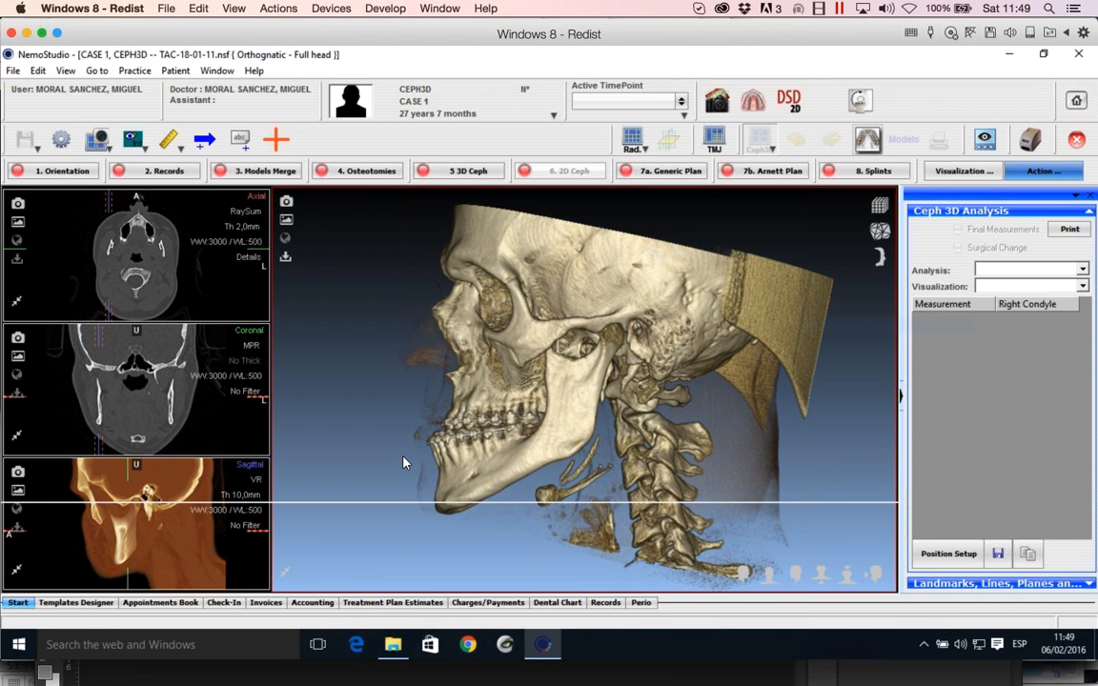
{"action": "left_click", "coordinate": [403, 461]}
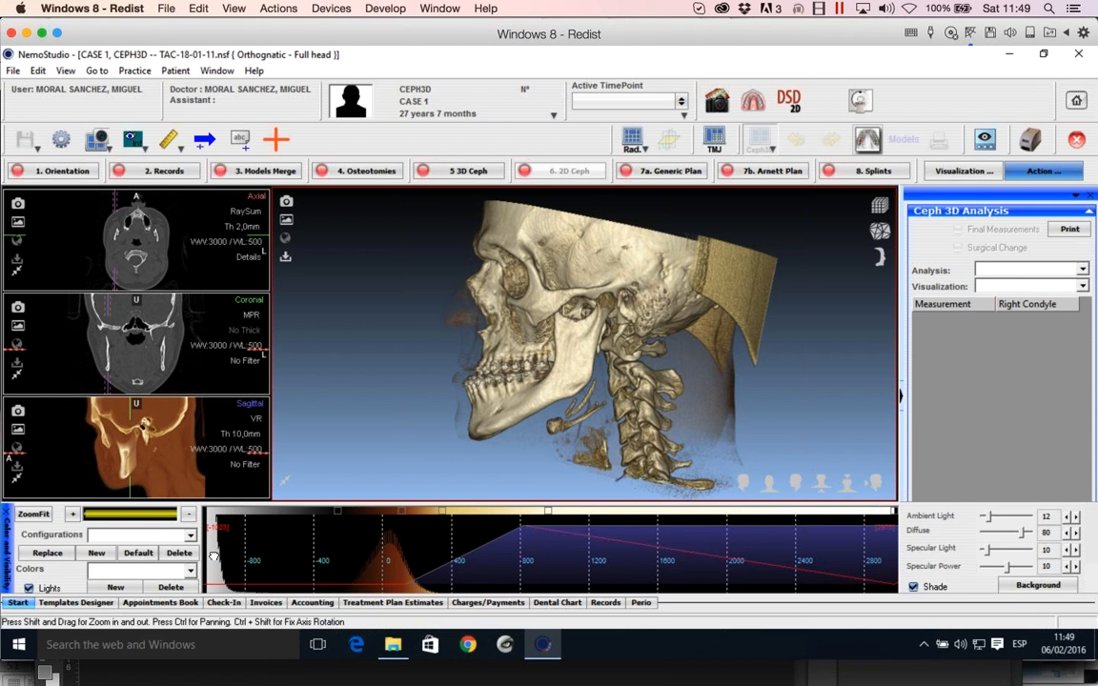
{"action": "left_click", "coordinate": [190, 536]}
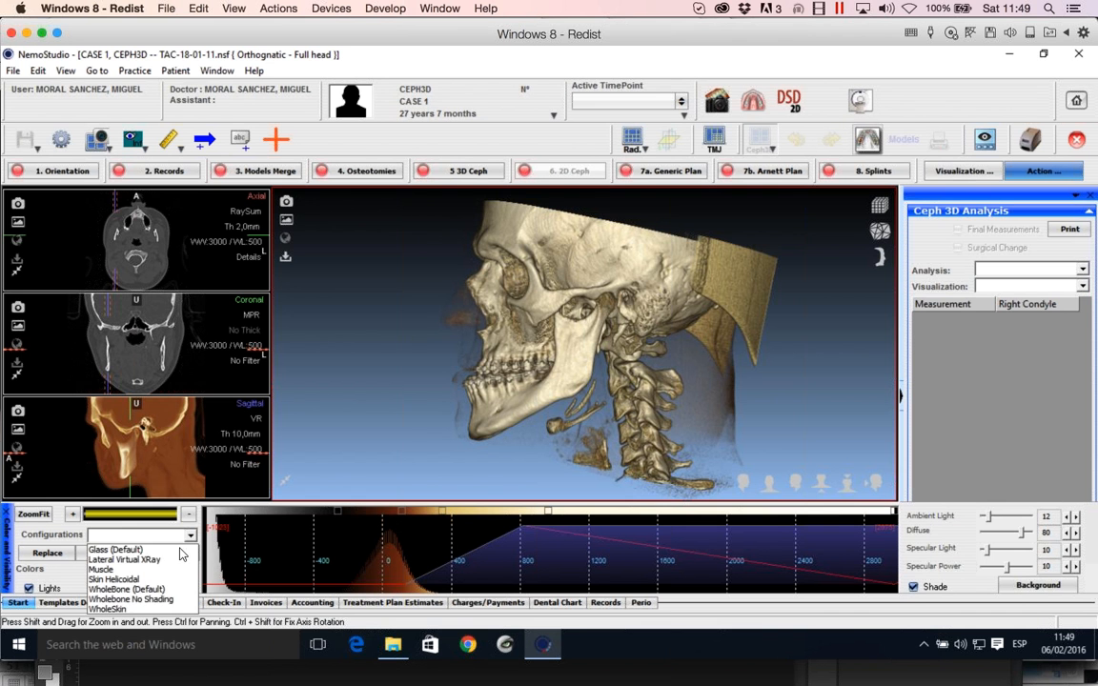
{"action": "left_click", "coordinate": [147, 589]}
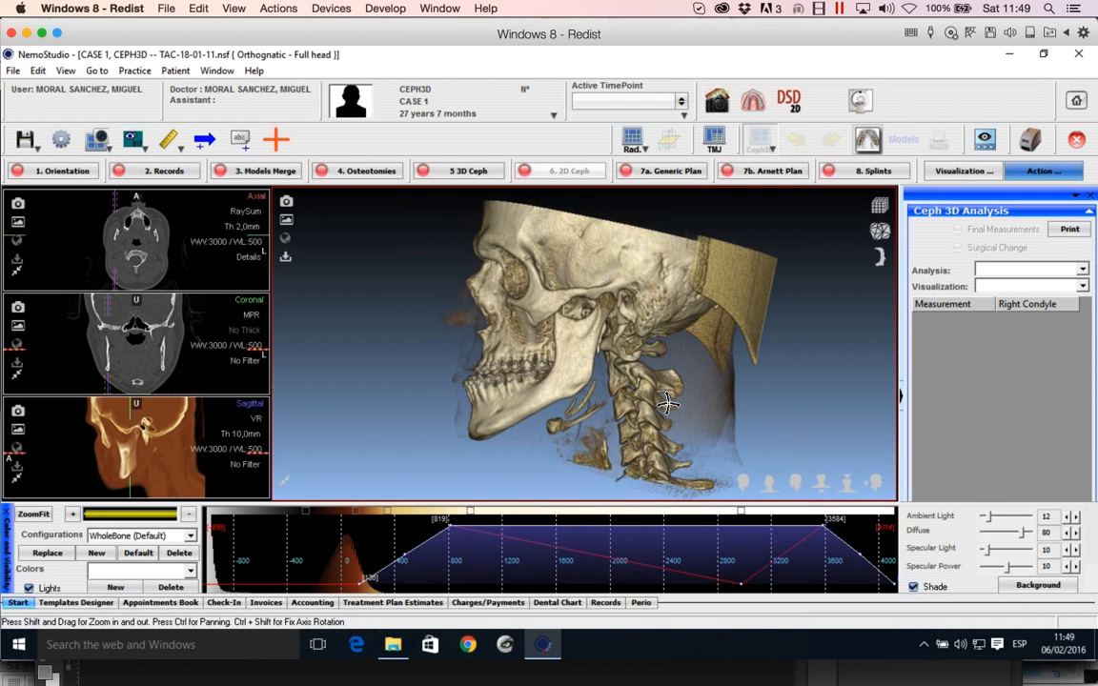
- Apply the WholeSkin configuration to the 3D head and turn the face to a three-quarter view
{"action": "left_click_drag", "start_coordinate": [667, 404], "coordinate": [707, 414]}
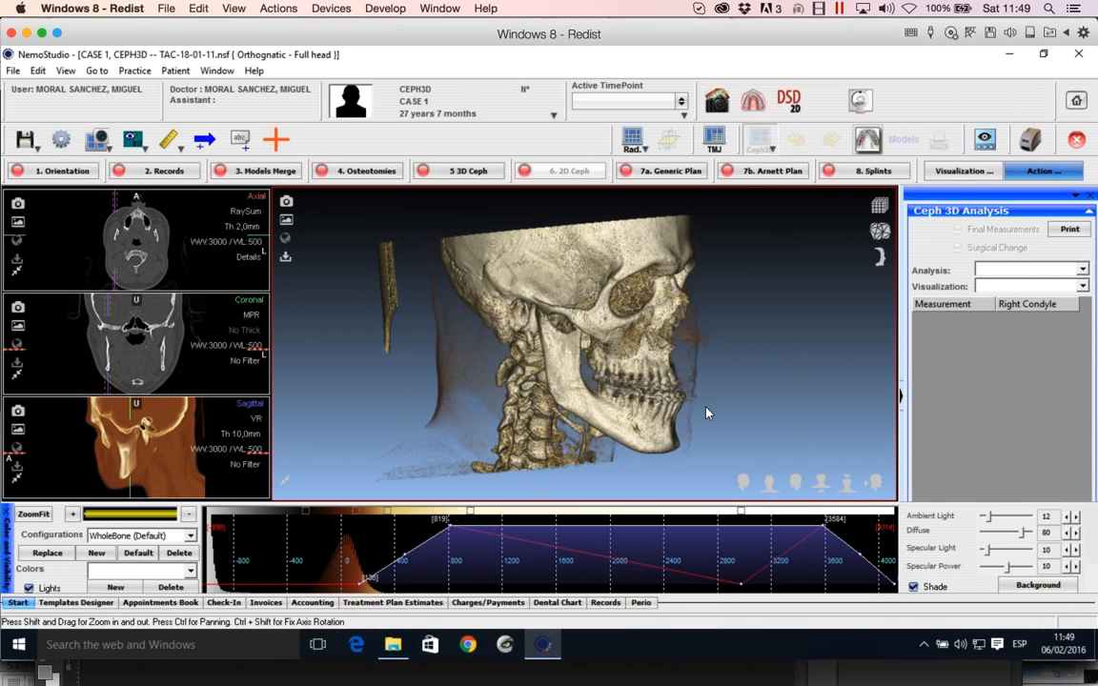
{"action": "left_click", "coordinate": [191, 535]}
{"action": "left_click", "coordinate": [166, 608]}
{"action": "left_click_drag", "start_coordinate": [554, 419], "coordinate": [444, 420]}
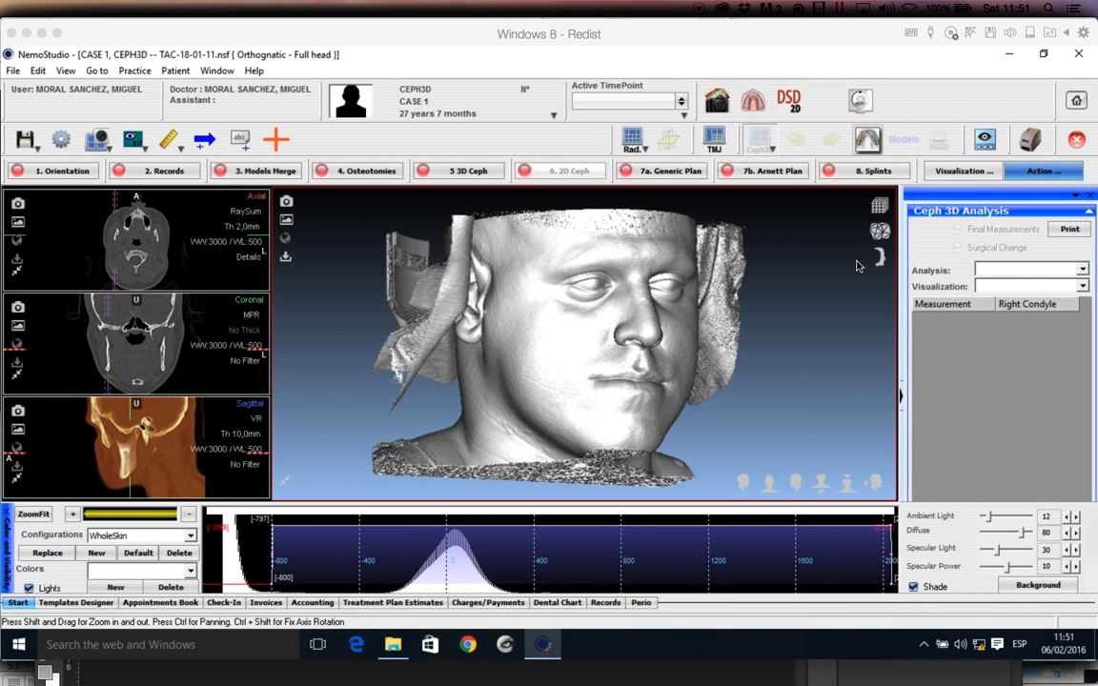
{"action": "left_click", "coordinate": [910, 9]}
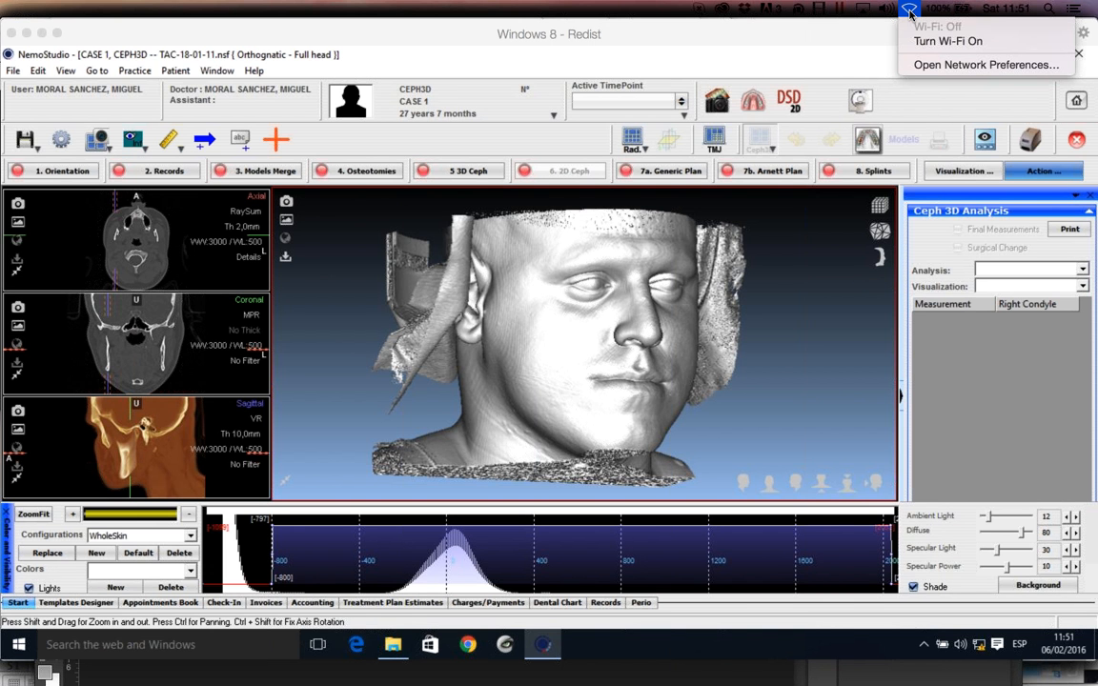
{"action": "left_click", "coordinate": [910, 11]}
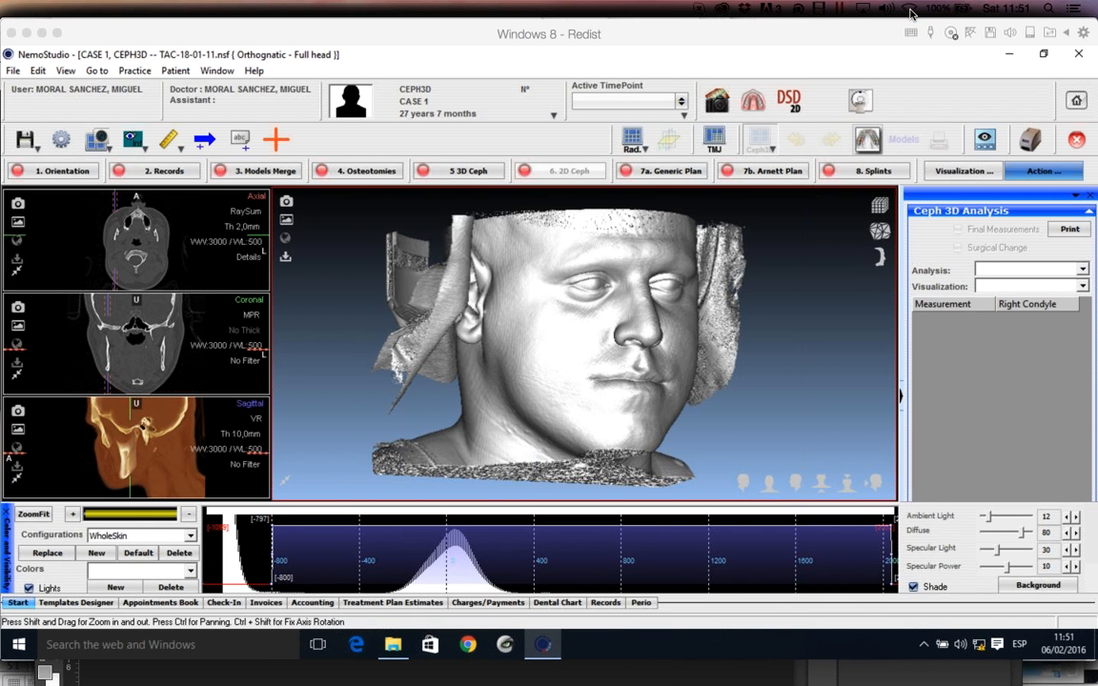
{"action": "left_click", "coordinate": [910, 12]}
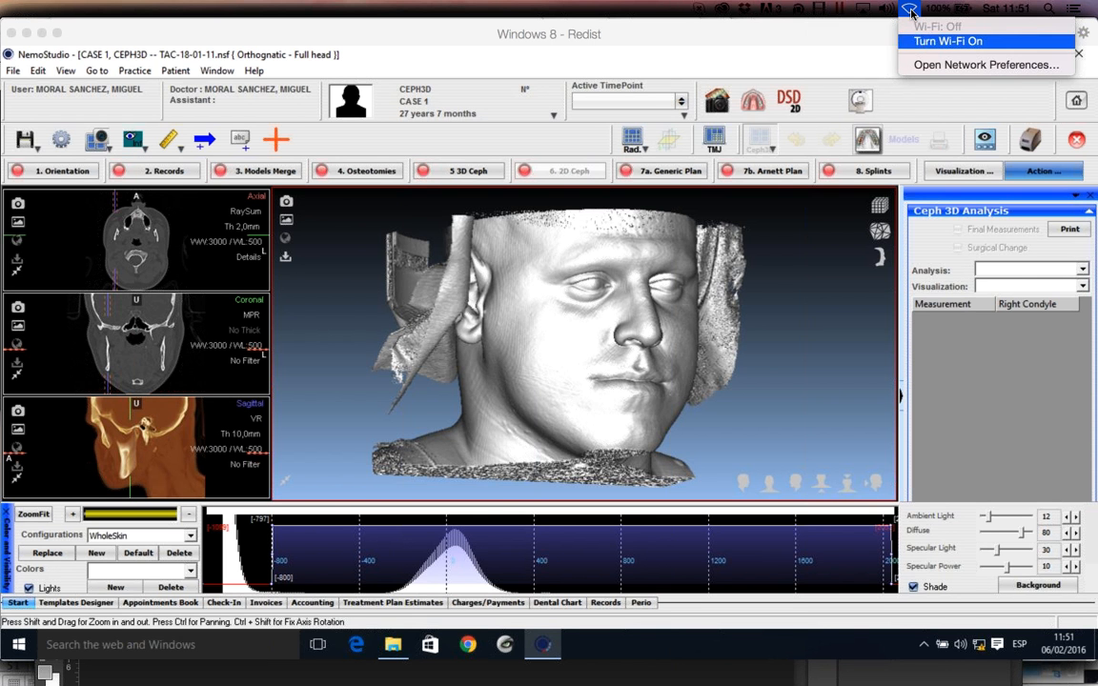
{"action": "left_click", "coordinate": [912, 11]}
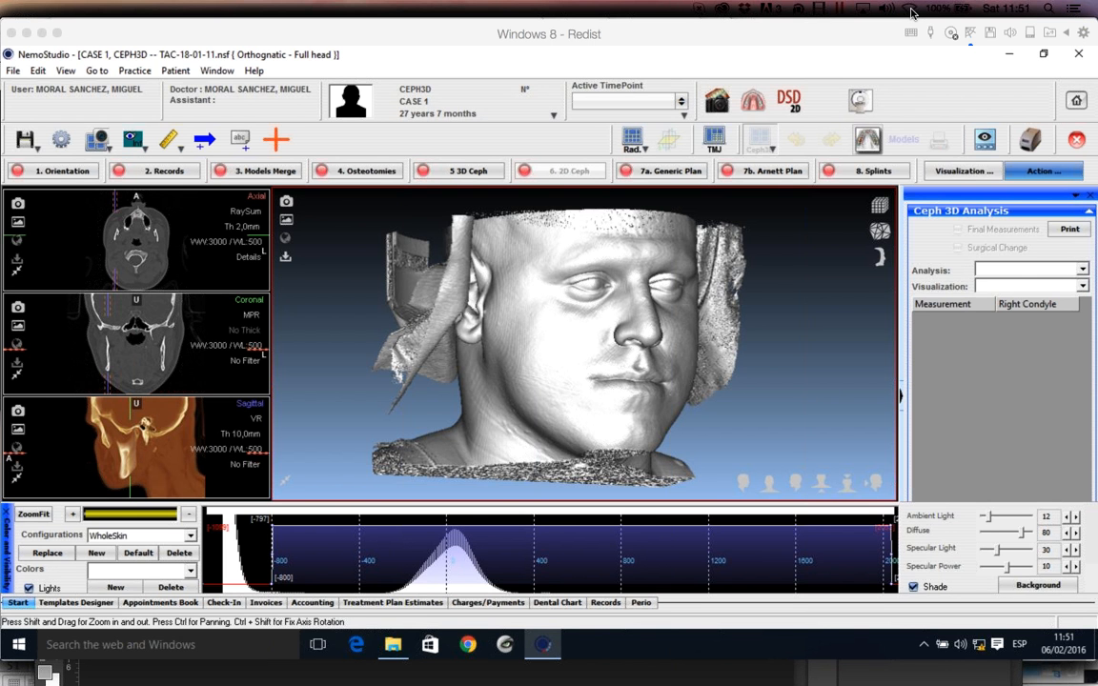
{"action": "left_click", "coordinate": [912, 11]}
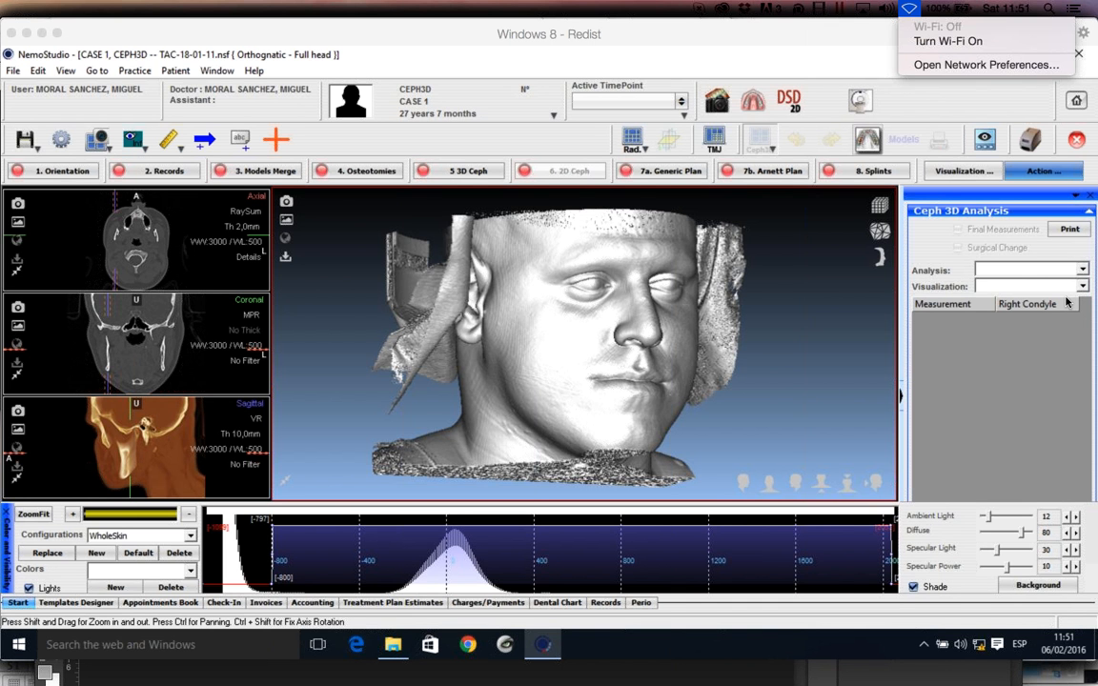
{"action": "left_click", "coordinate": [850, 307]}
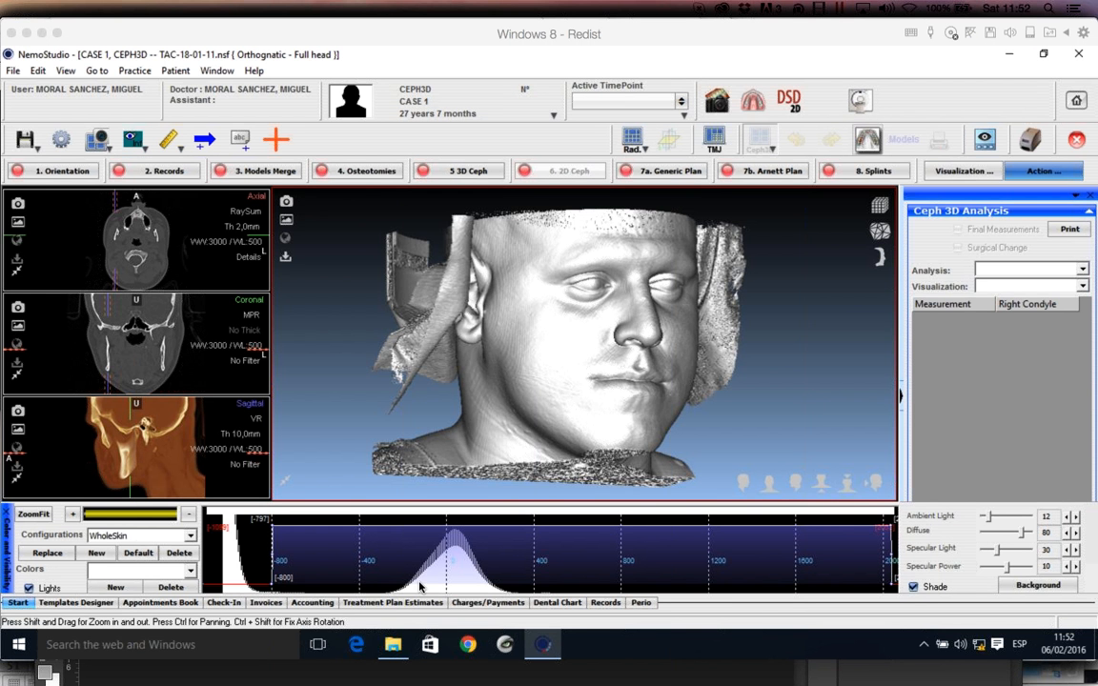
- Apply the Muscle configuration to the 3D head and examine the cheek, jaw and ear surfaces up close
{"action": "left_click", "coordinate": [189, 536]}
{"action": "key", "text": "Return"}
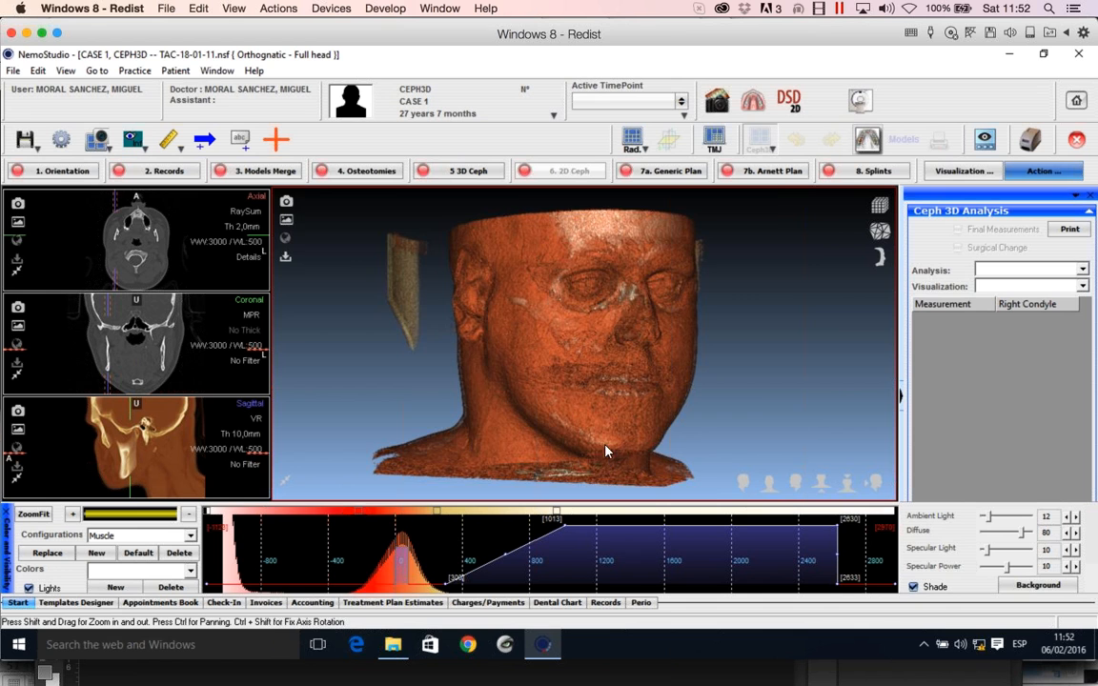
{"action": "left_click_drag", "start_coordinate": [607, 447], "coordinate": [596, 316], "text": "shift"}
{"action": "left_click_drag", "start_coordinate": [615, 378], "coordinate": [641, 294]}
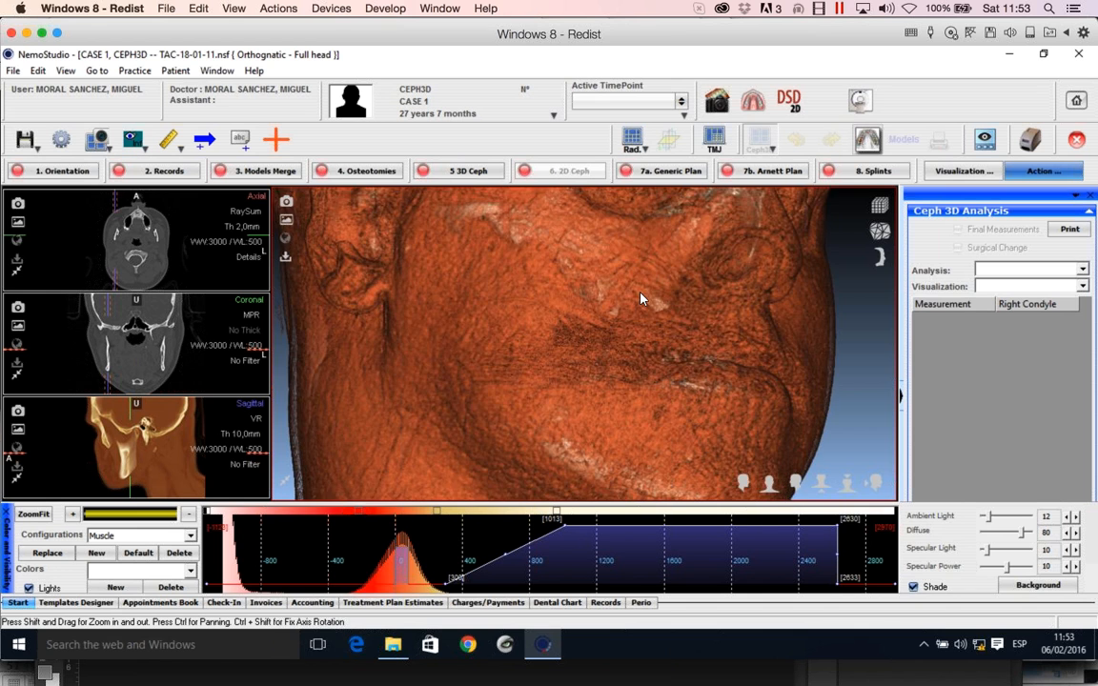
{"action": "left_click_drag", "start_coordinate": [657, 362], "coordinate": [512, 394]}
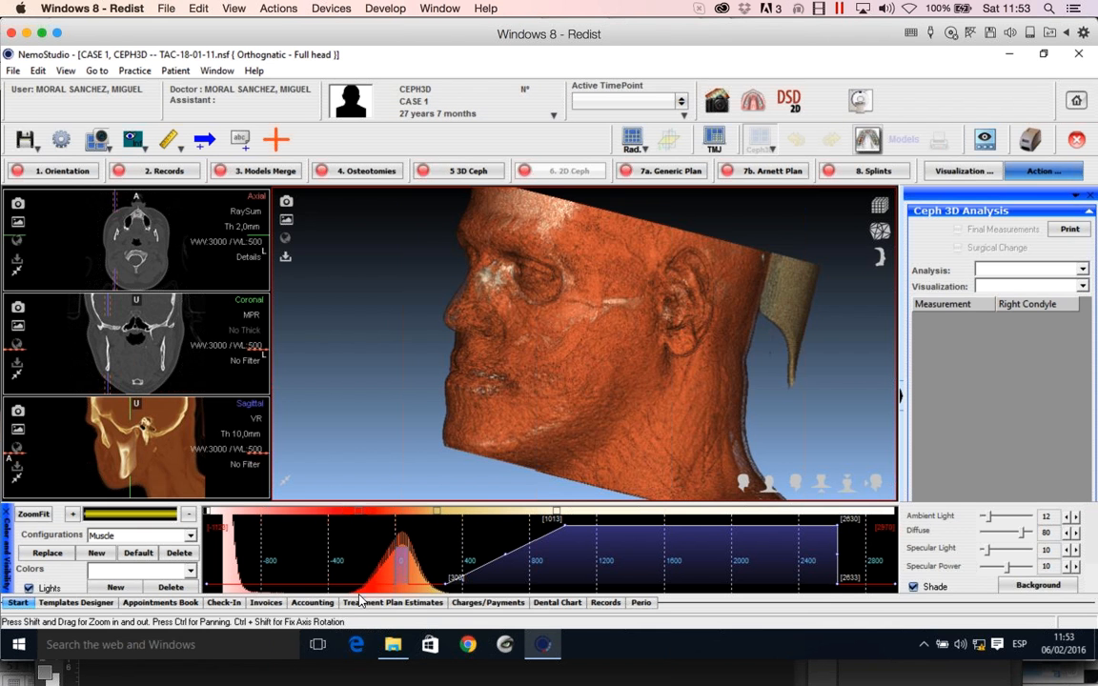
{"action": "left_click_drag", "start_coordinate": [496, 410], "coordinate": [619, 454]}
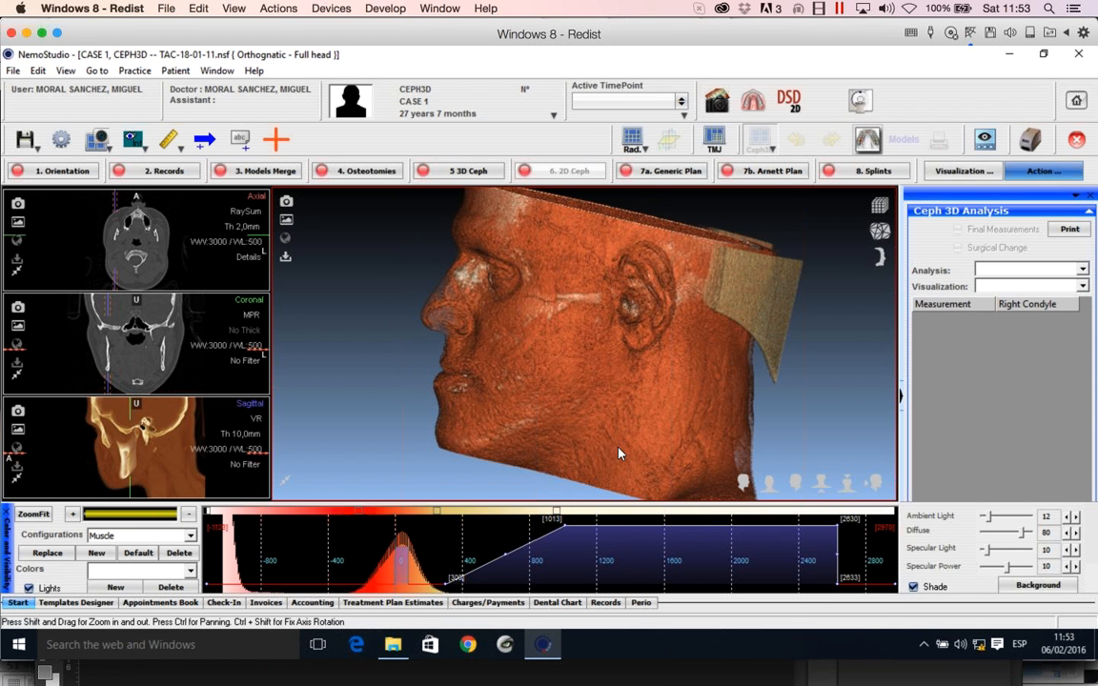
{"action": "left_click_drag", "start_coordinate": [624, 379], "coordinate": [660, 350], "text": "shift"}
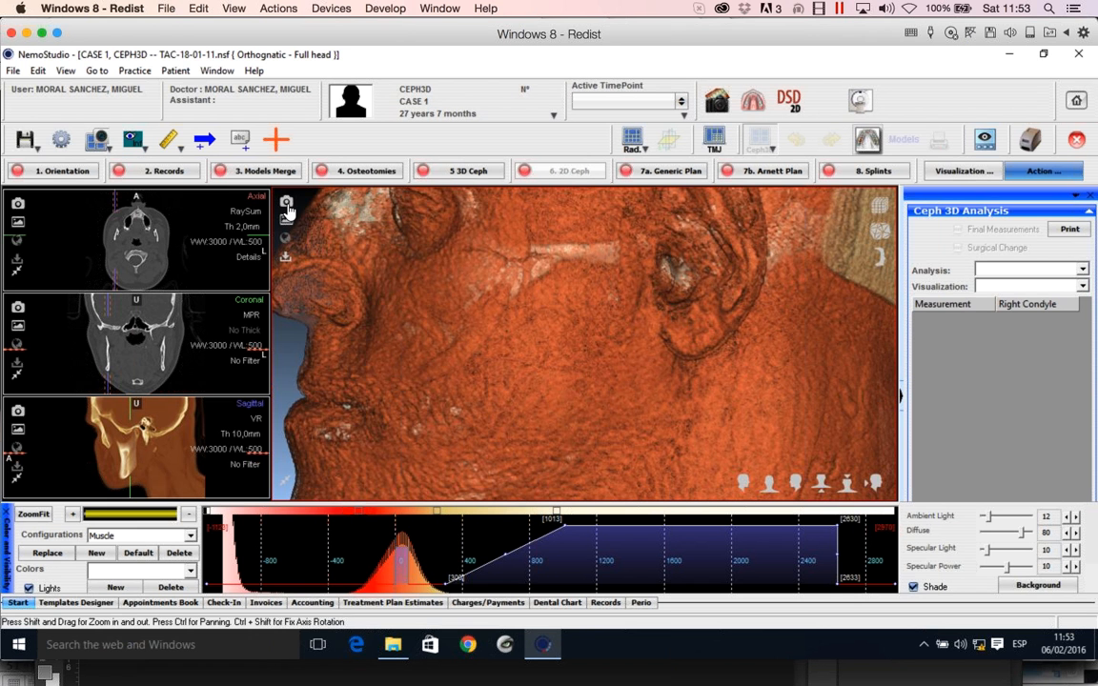
- Show the snapshot options of the 3D view without choosing one, and set the head to the frontal view
{"action": "left_click", "coordinate": [286, 202]}
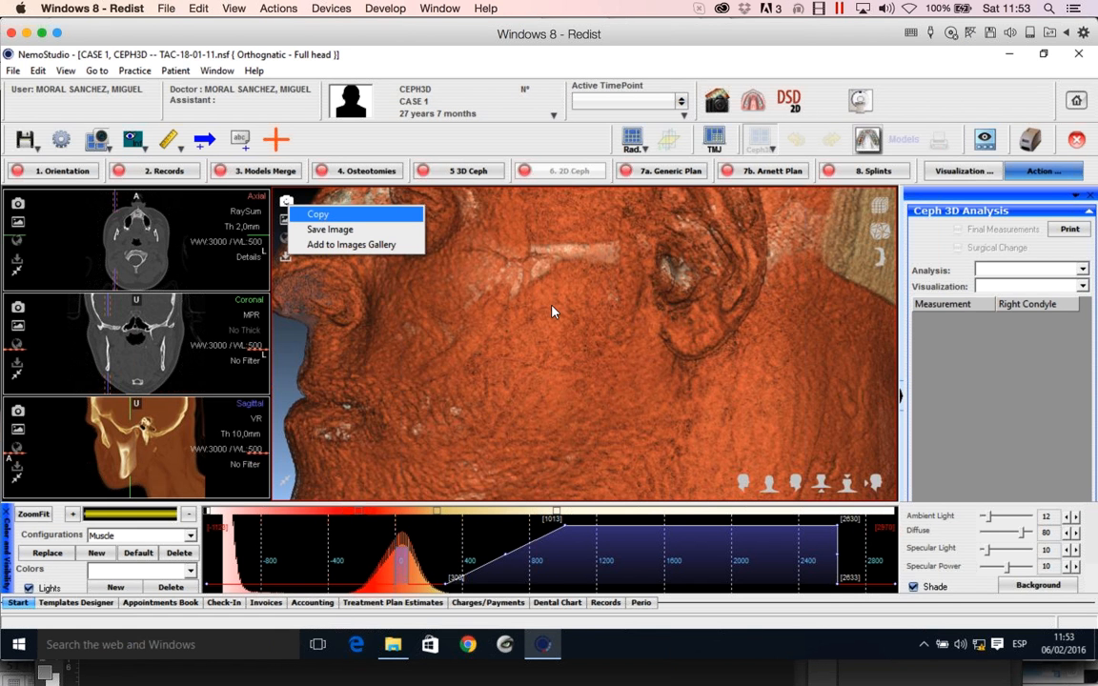
{"action": "left_click", "coordinate": [641, 355]}
{"action": "left_click_drag", "start_coordinate": [664, 363], "coordinate": [721, 416]}
{"action": "left_click", "coordinate": [769, 485]}
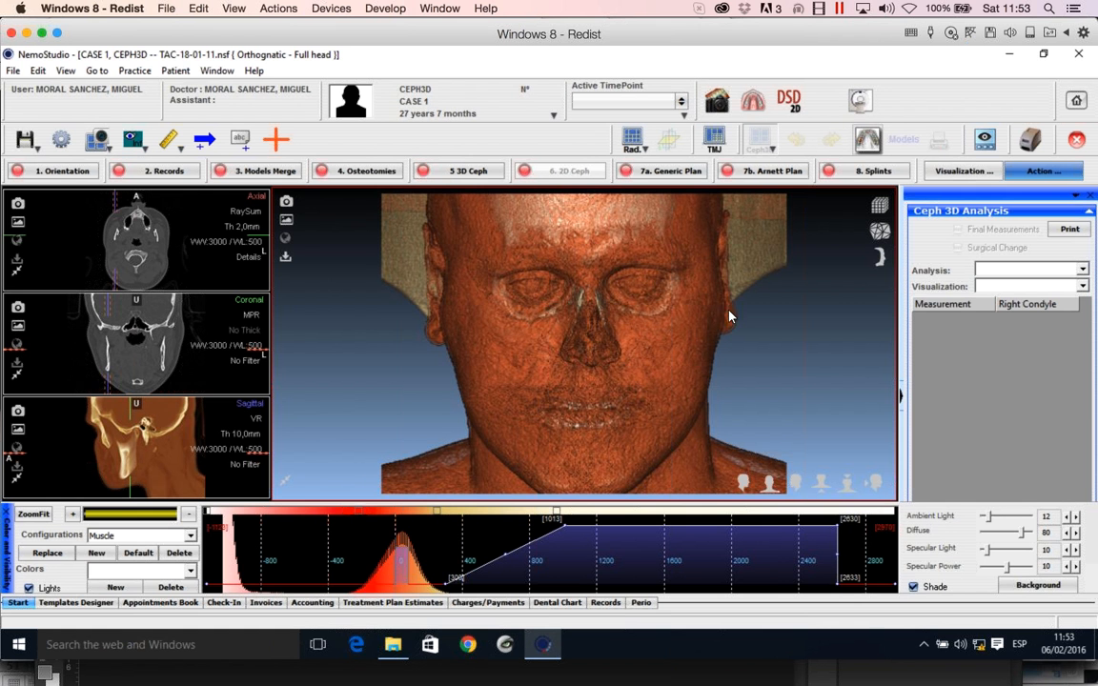
- Apply the Glass (Default) configuration to the 3D head in profile and close the Histogram Control
{"action": "left_click", "coordinate": [162, 535]}
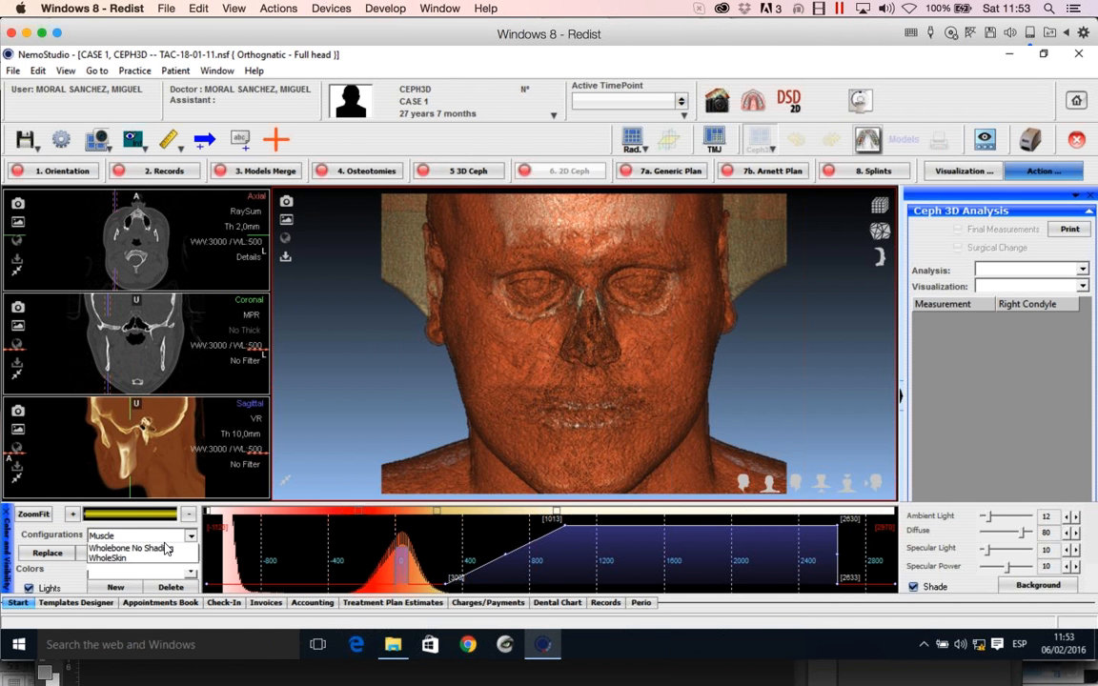
{"action": "left_click", "coordinate": [134, 561]}
{"action": "left_click_drag", "start_coordinate": [580, 415], "coordinate": [401, 419]}
{"action": "left_click_drag", "start_coordinate": [593, 423], "coordinate": [592, 427]}
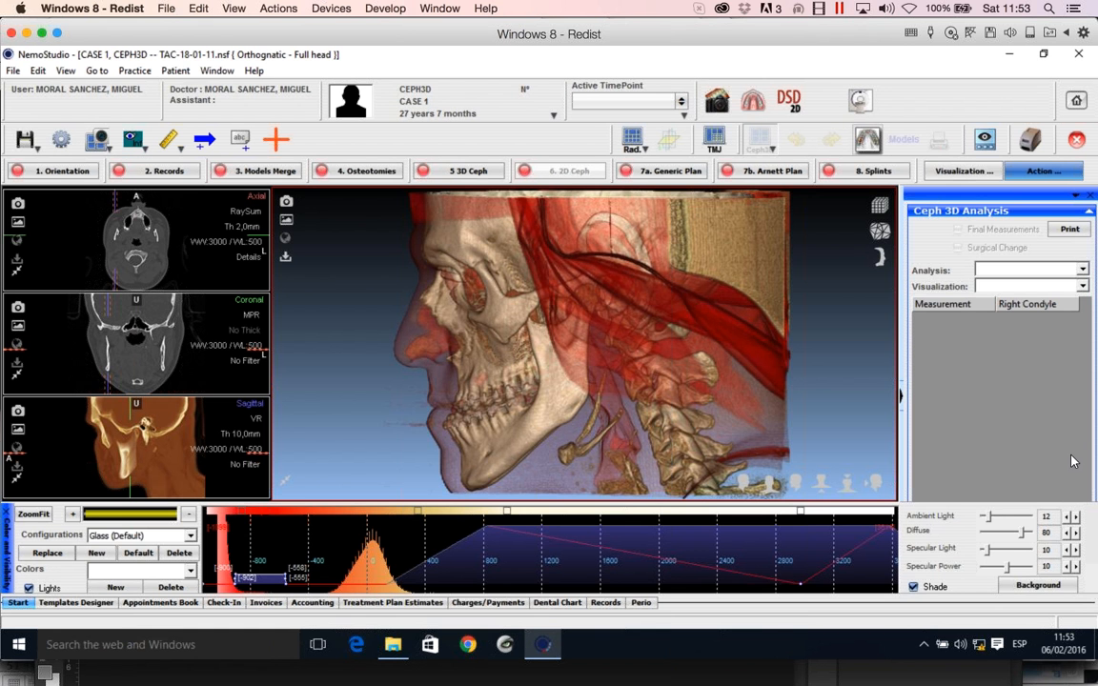
{"action": "left_click_drag", "start_coordinate": [600, 305], "coordinate": [620, 479]}
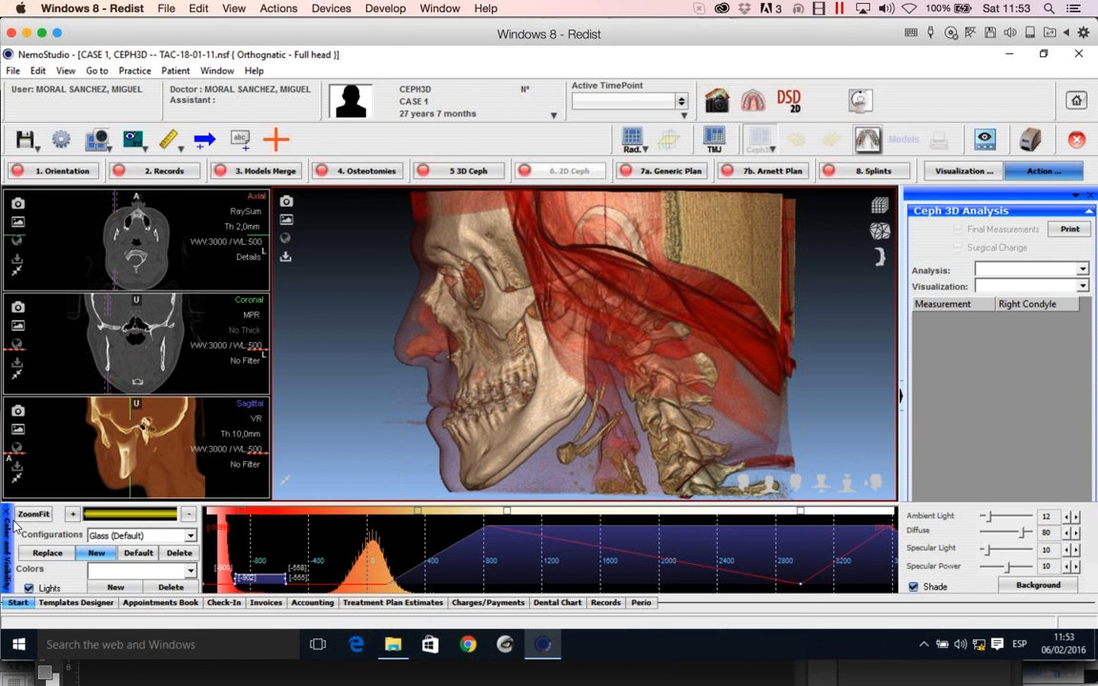
{"action": "left_click", "coordinate": [8, 516]}
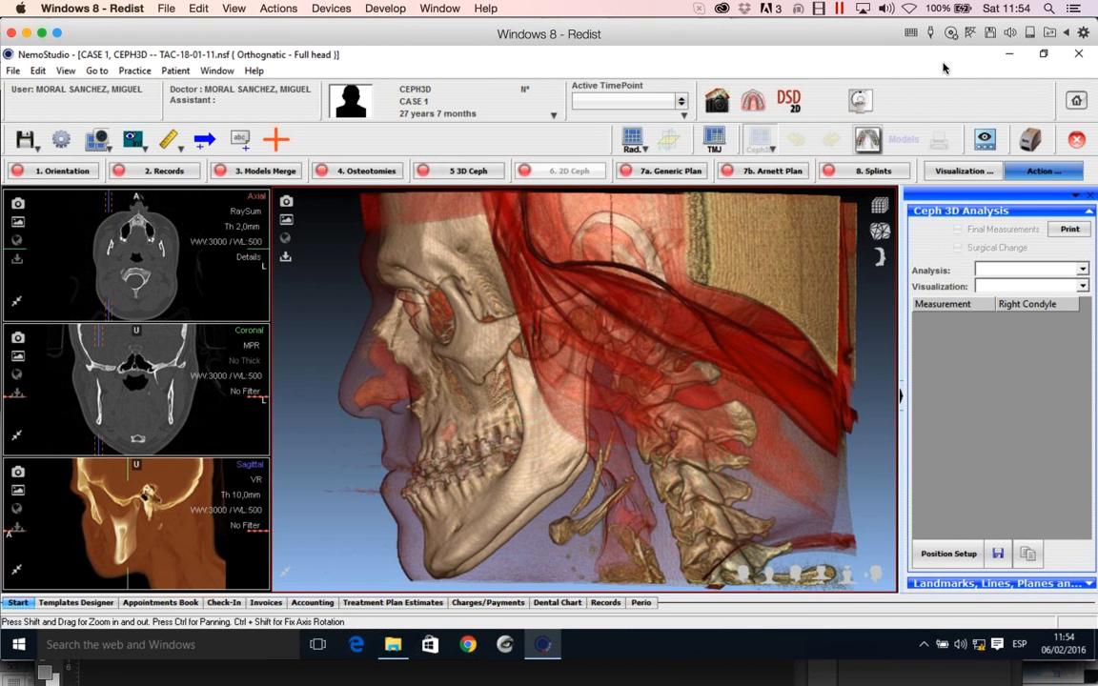
- Turn on Wi-Fi on the host Mac
{"action": "left_click", "coordinate": [909, 8]}
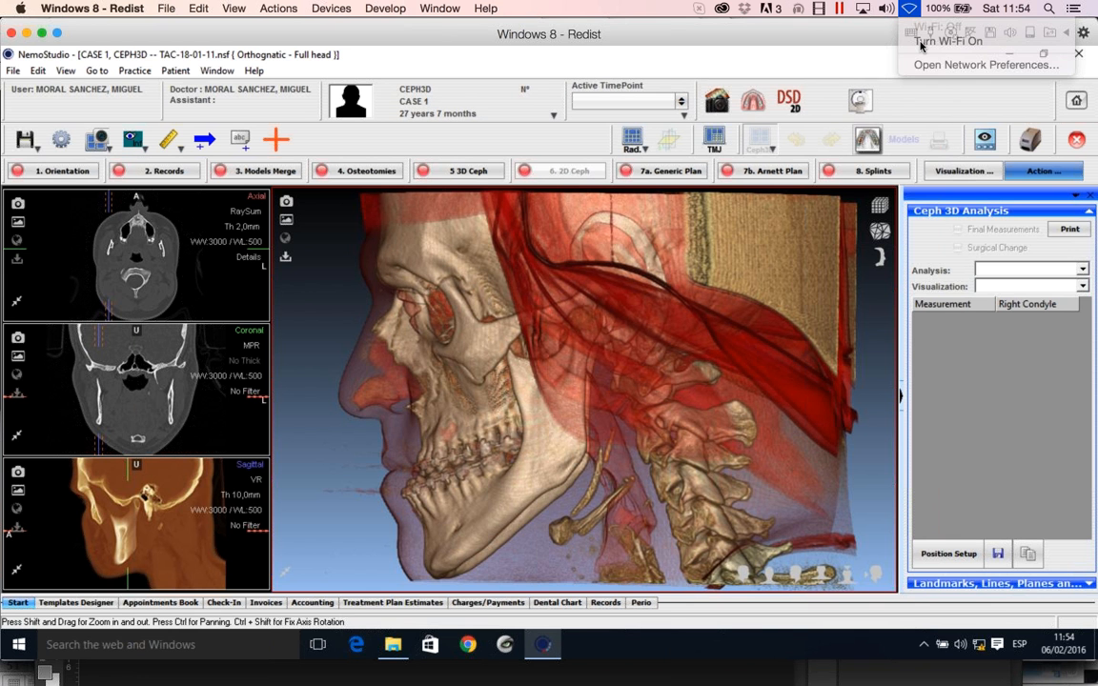
{"action": "left_click", "coordinate": [921, 43]}
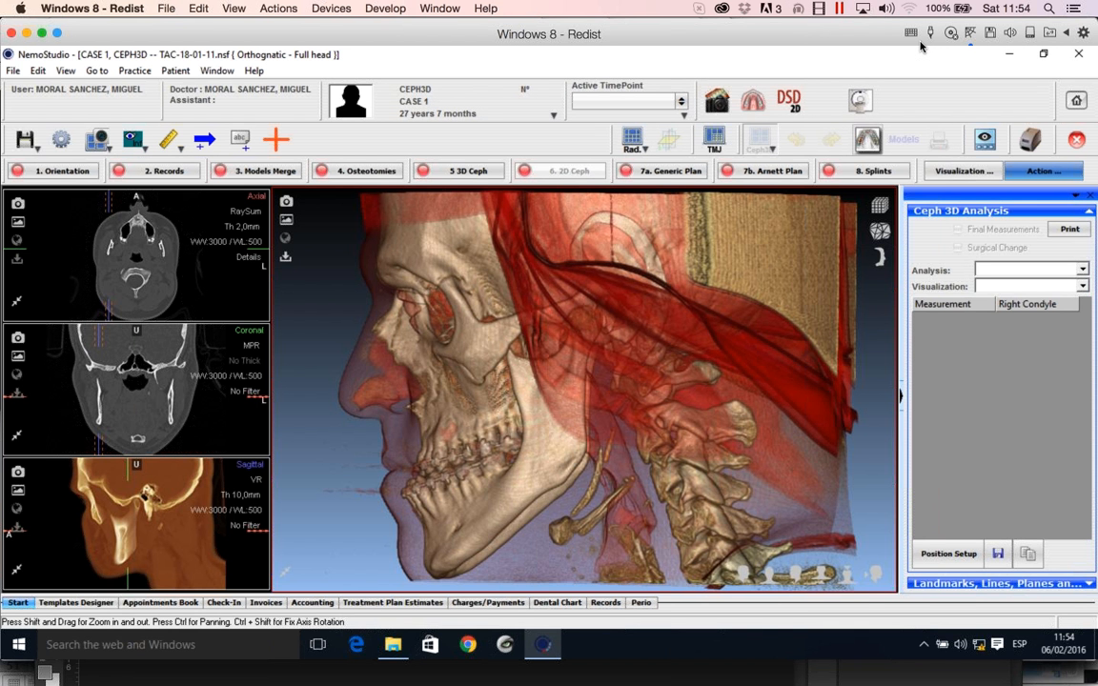